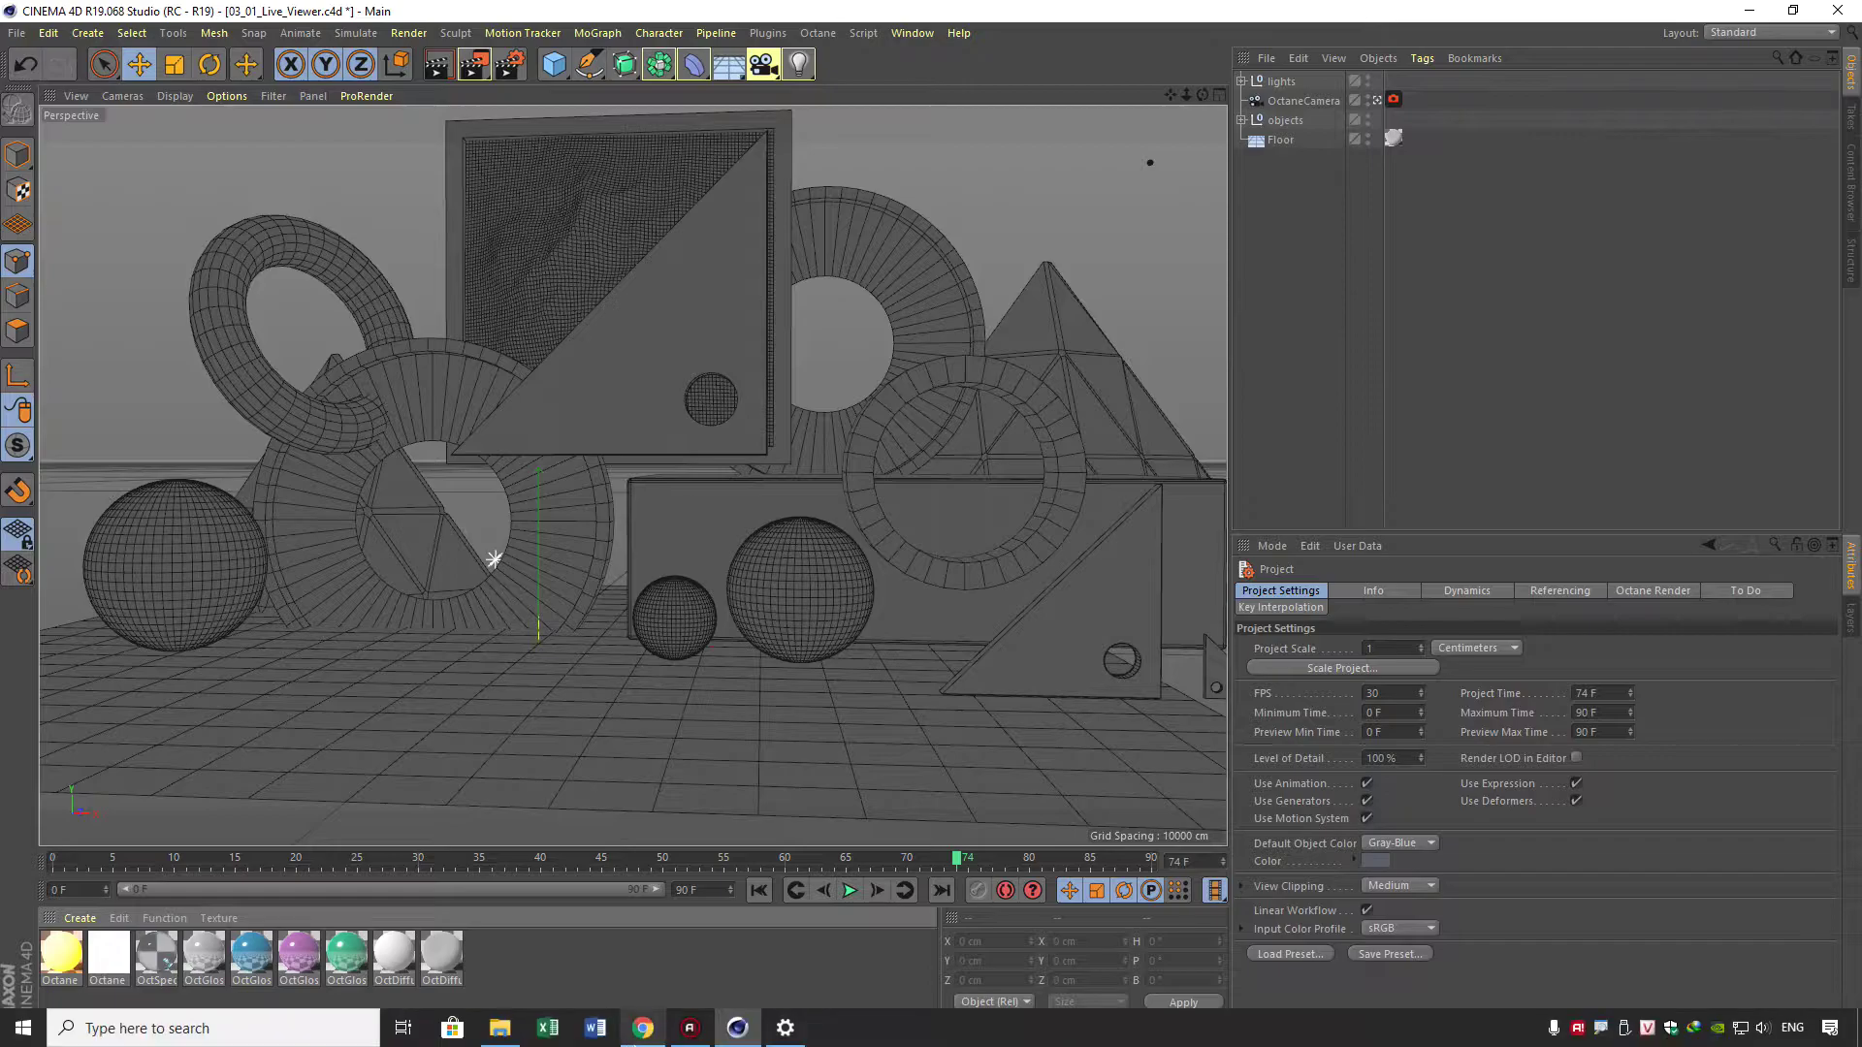
# Bring up Chrome and search for 'octane render'.
pyautogui.click(643, 1030)
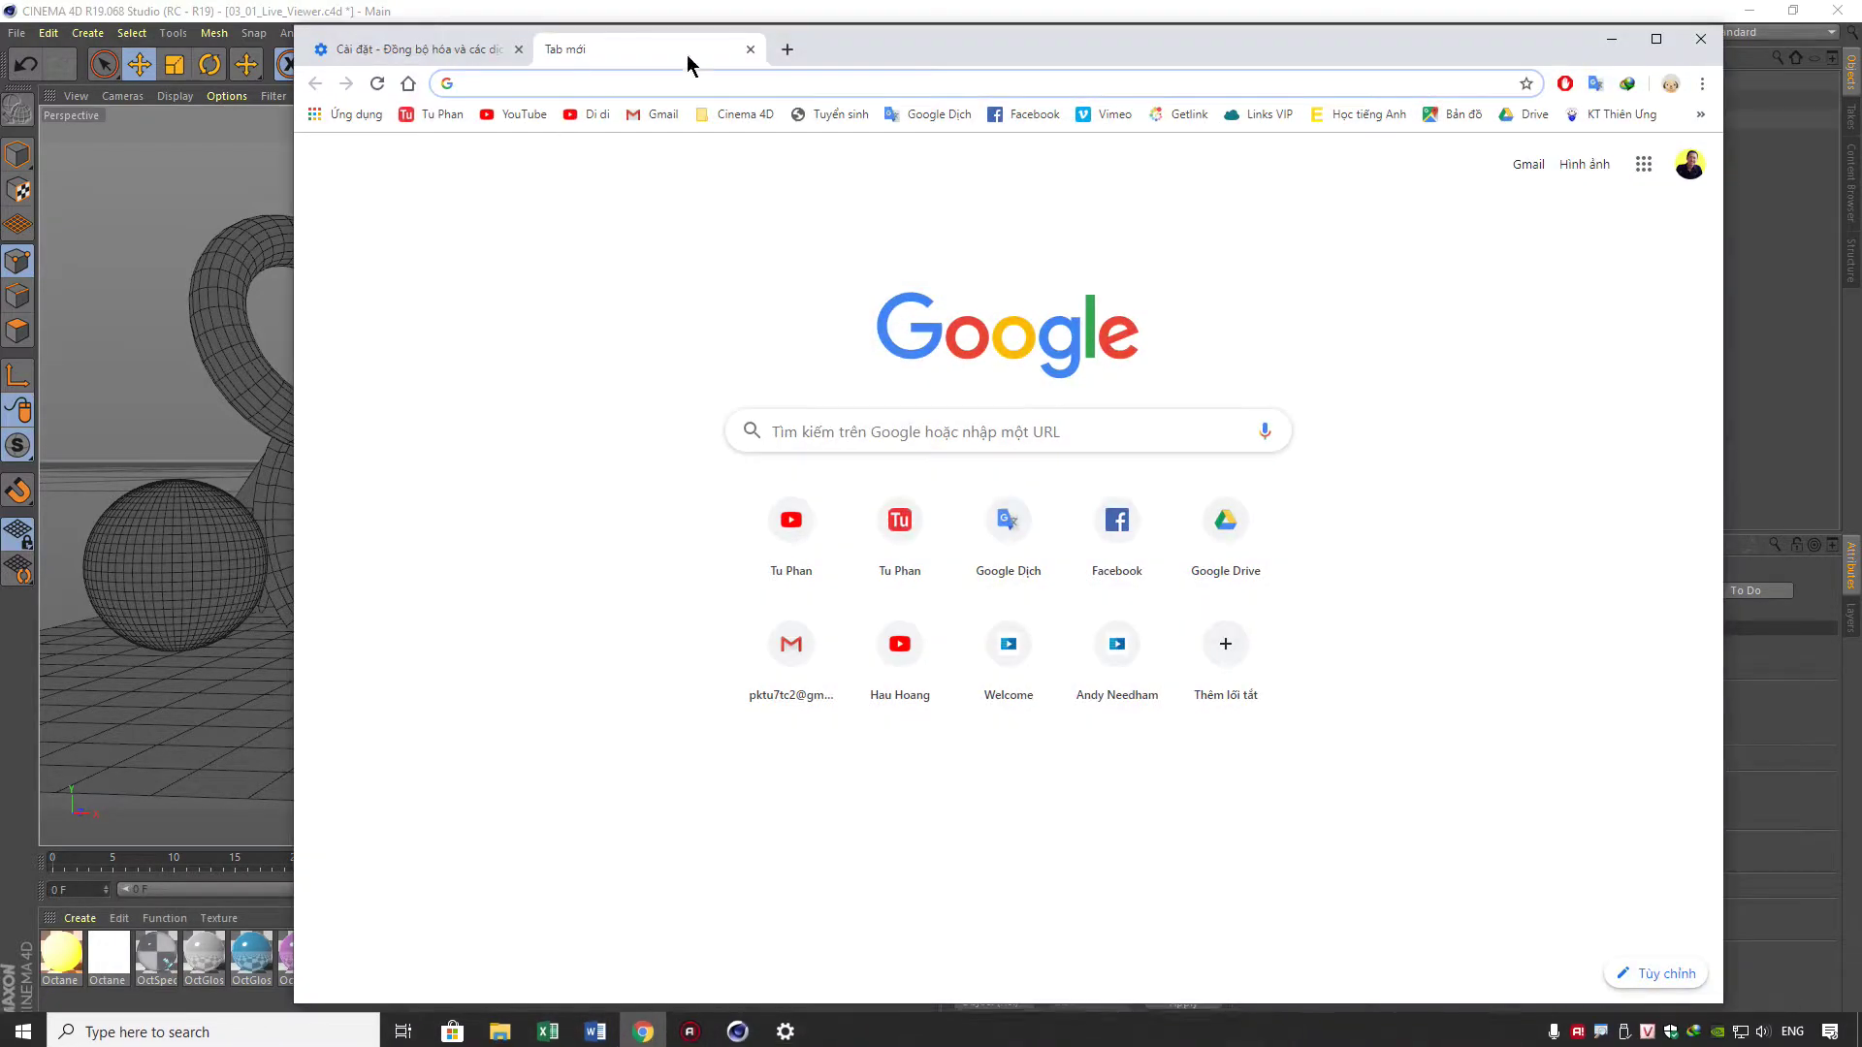
pyautogui.moveTo(893, 50); pyautogui.dragTo(952, 189)
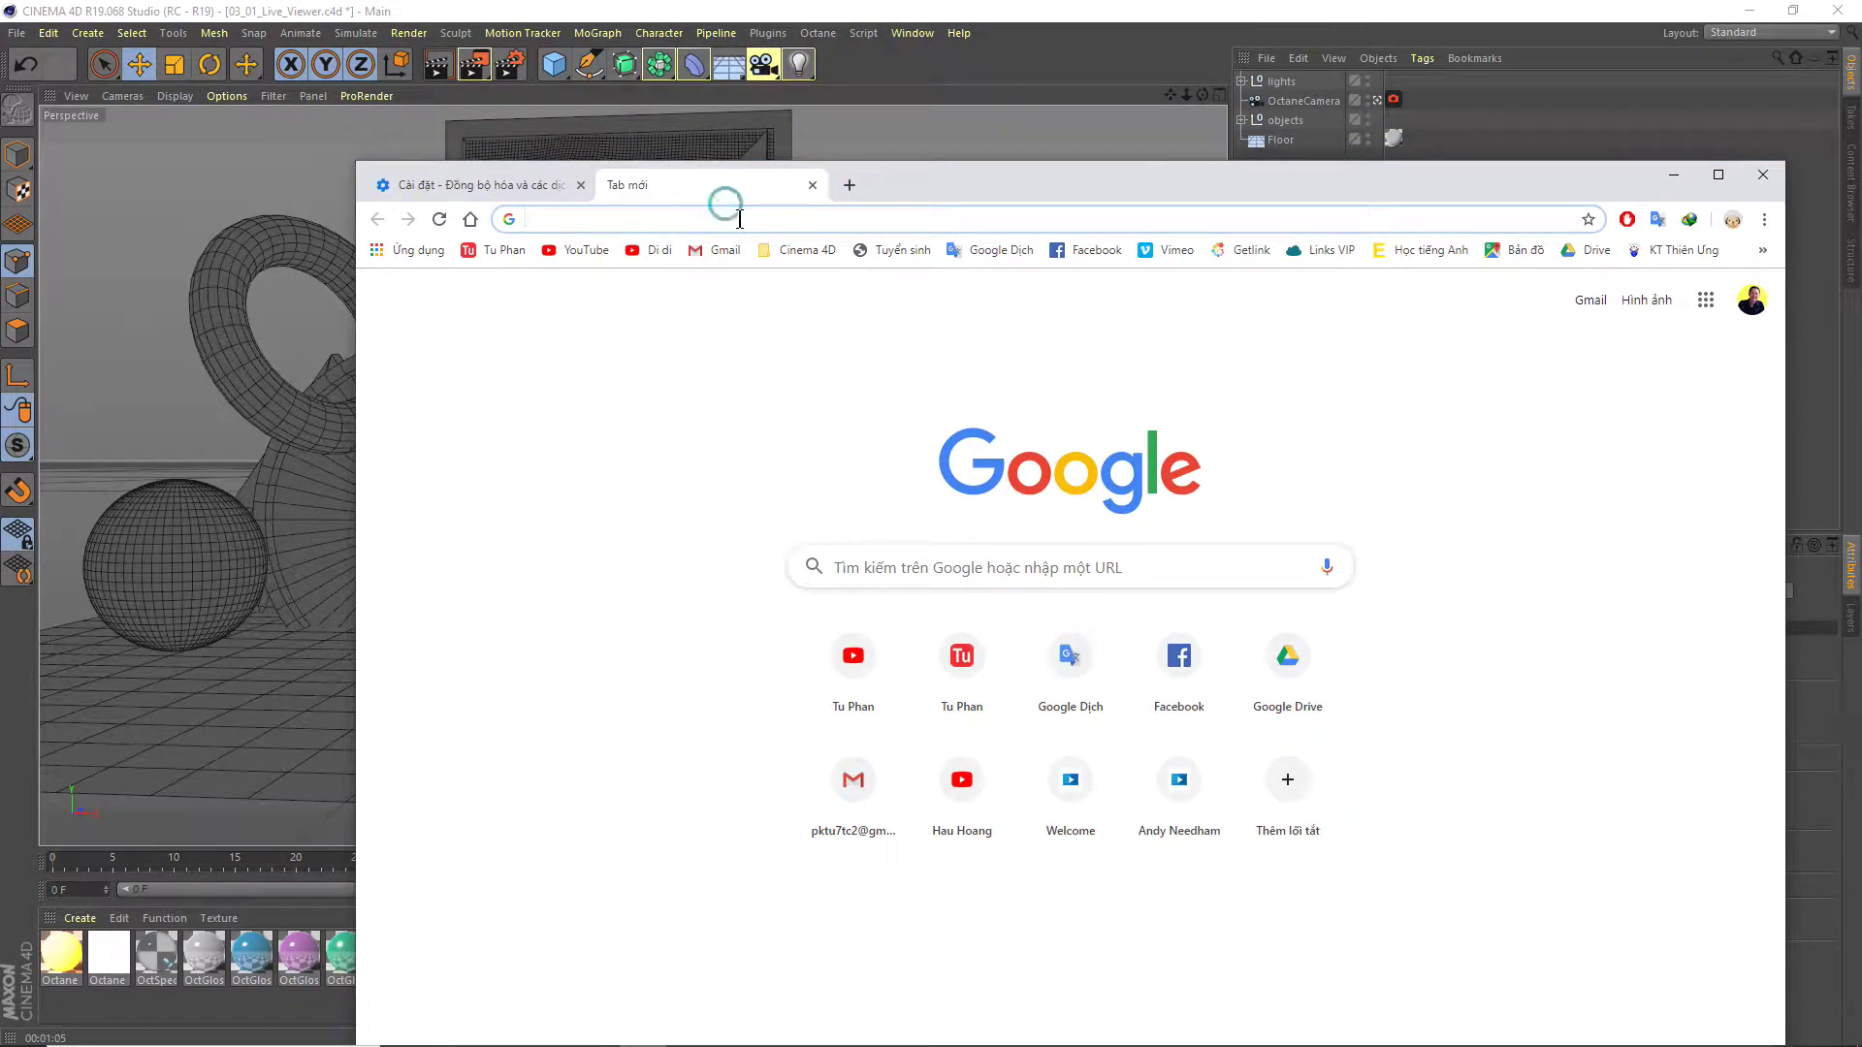
pyautogui.write('octa')
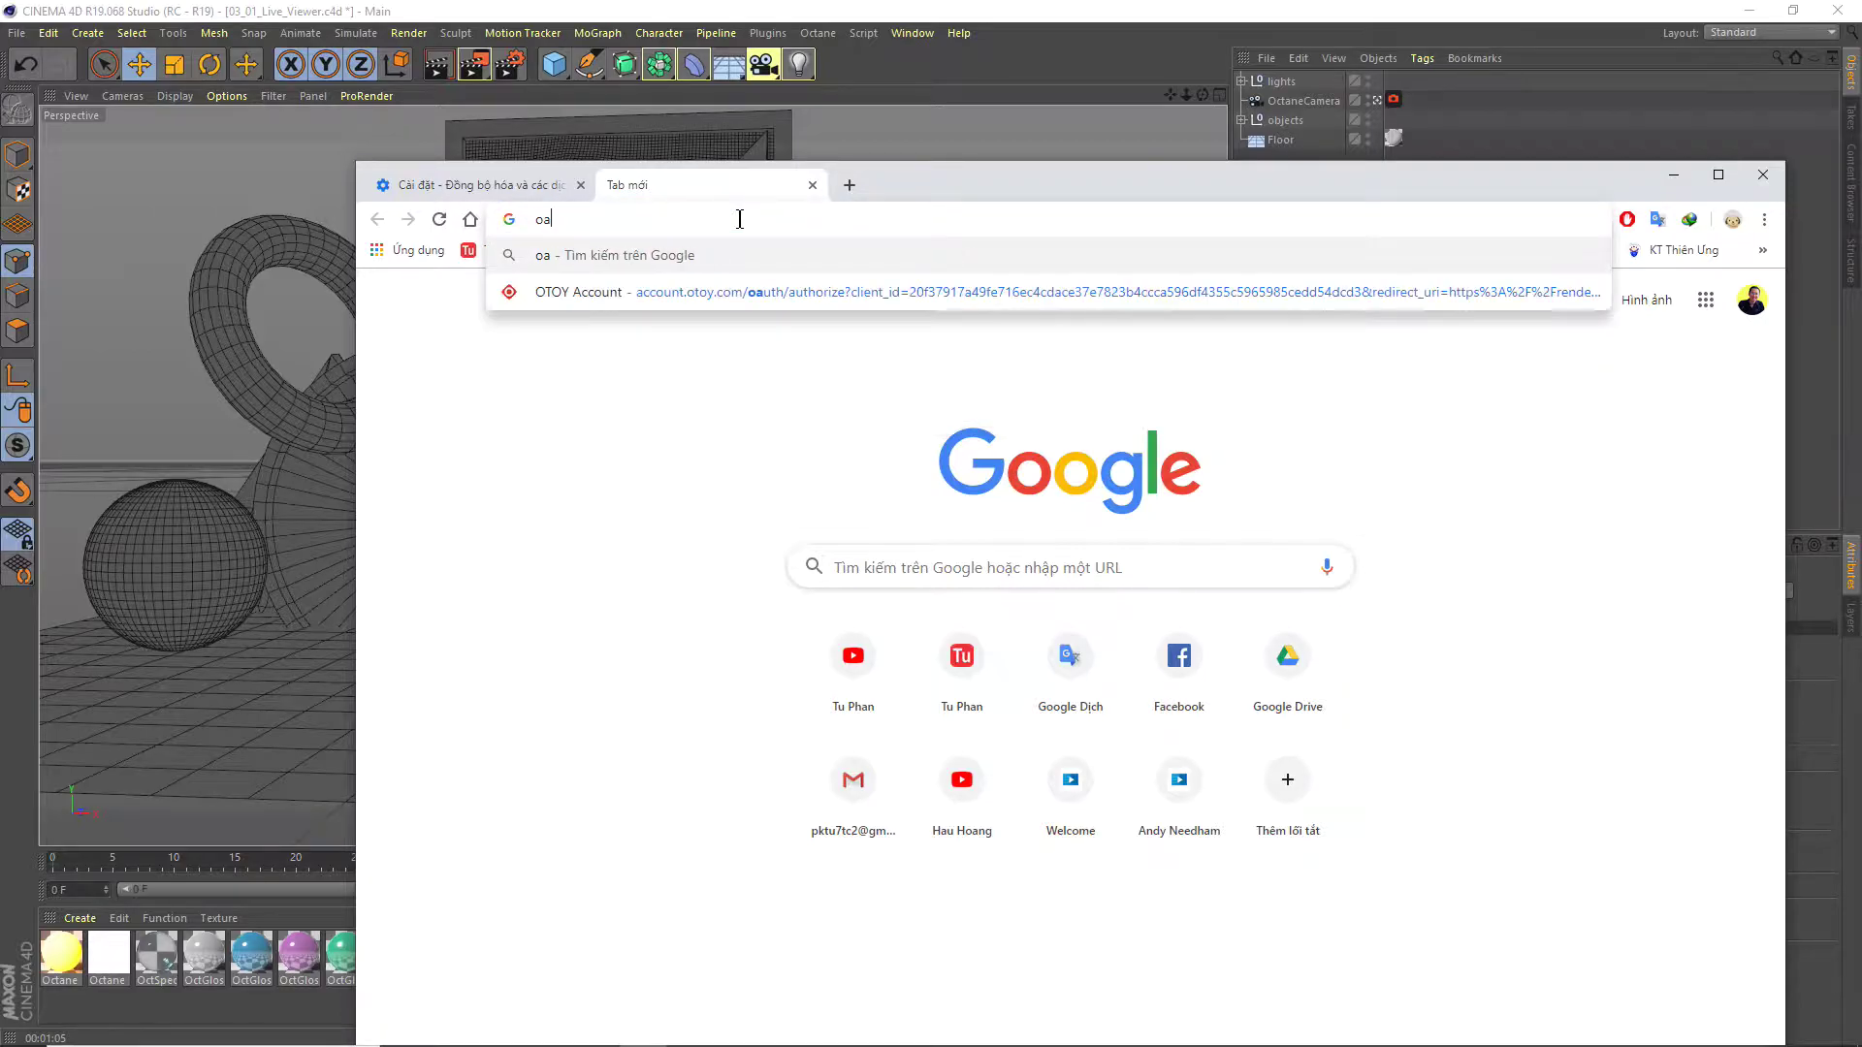
pyautogui.write('ne')
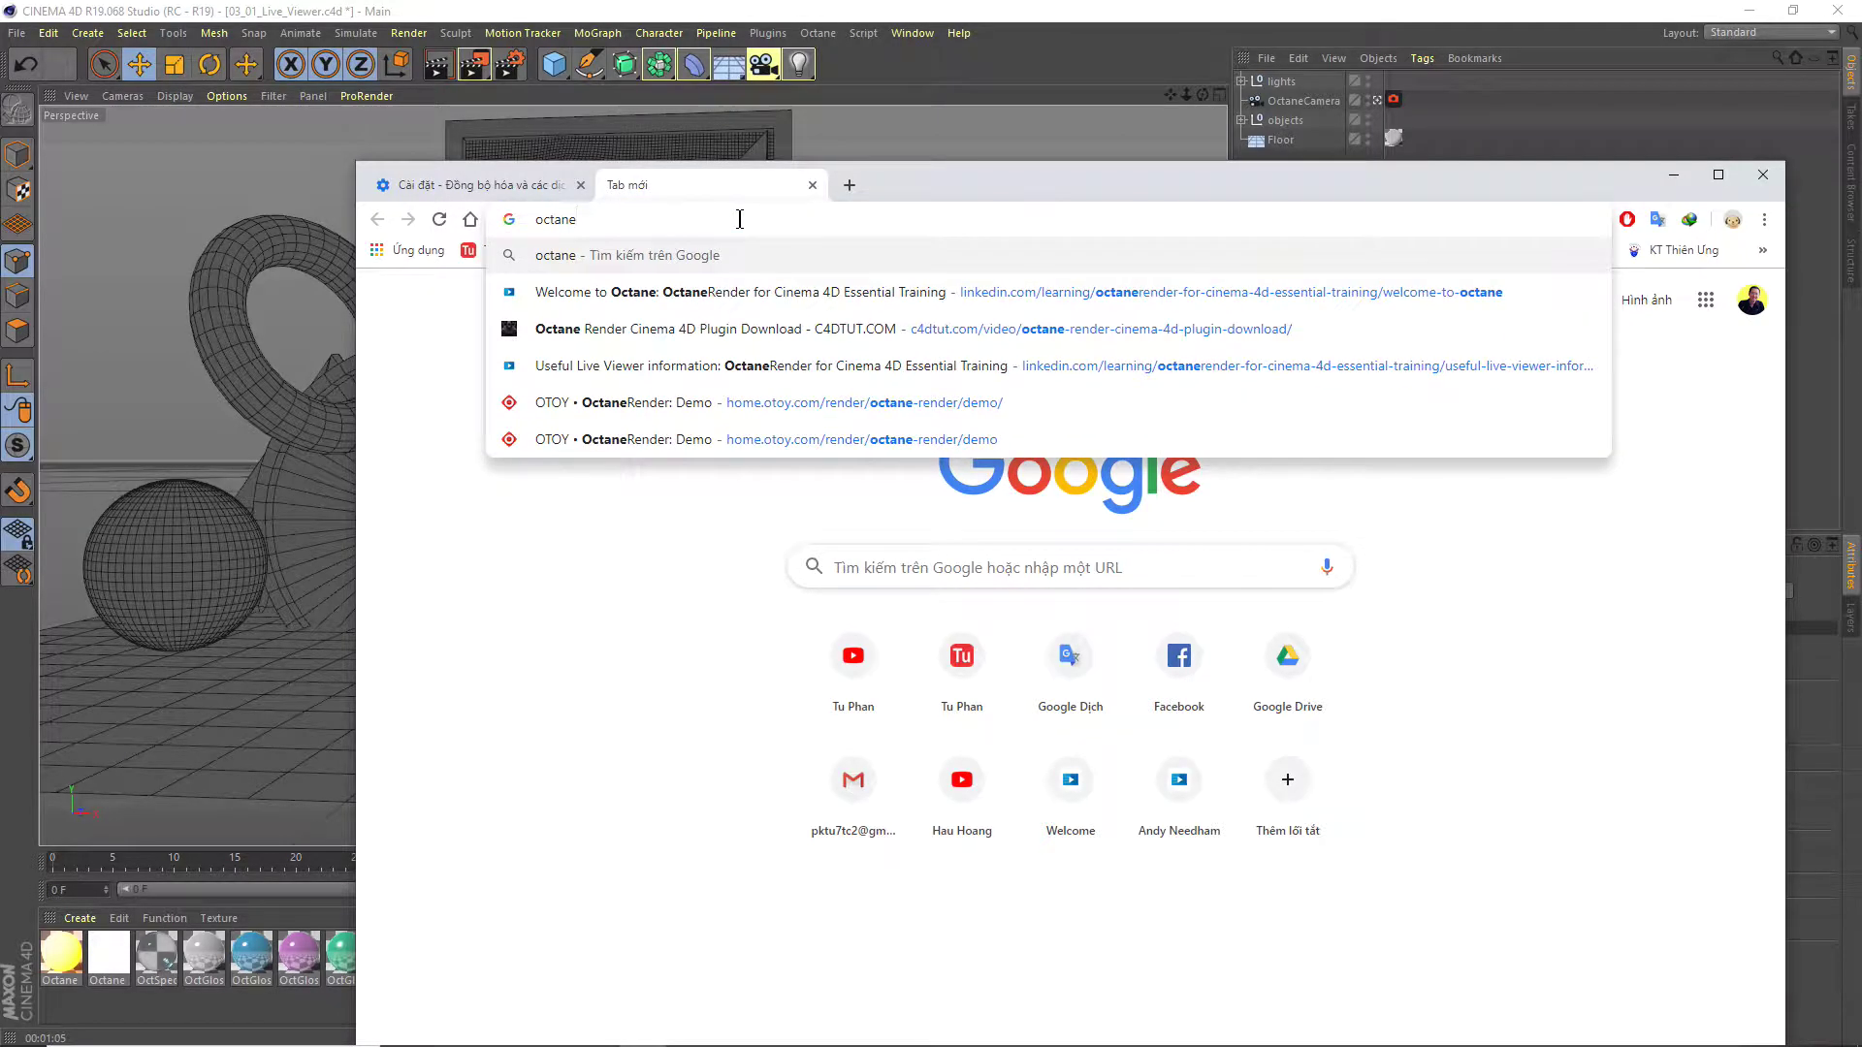
pyautogui.write(' render')
pyautogui.press('Return')
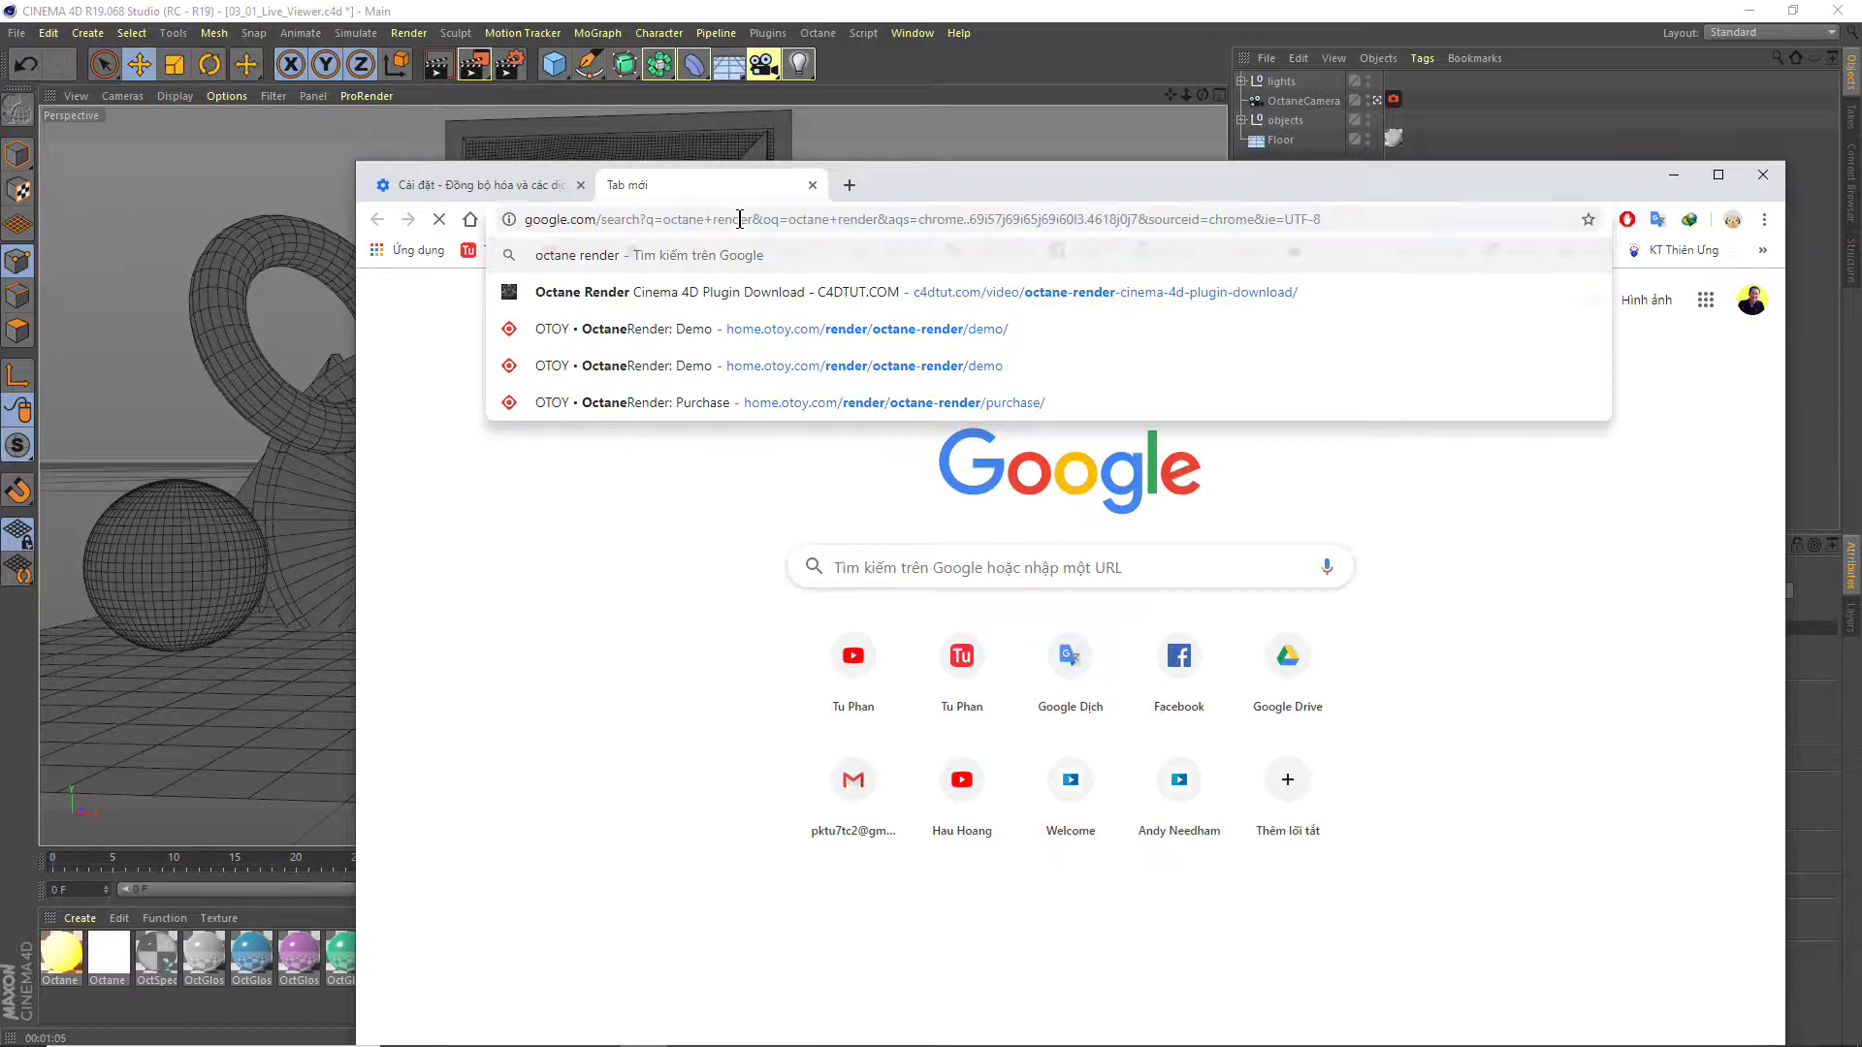
# Open the OTOY OctaneRender overview page from the results, then minimize Chrome.
pyautogui.moveTo(1017, 192); pyautogui.dragTo(884, 117)
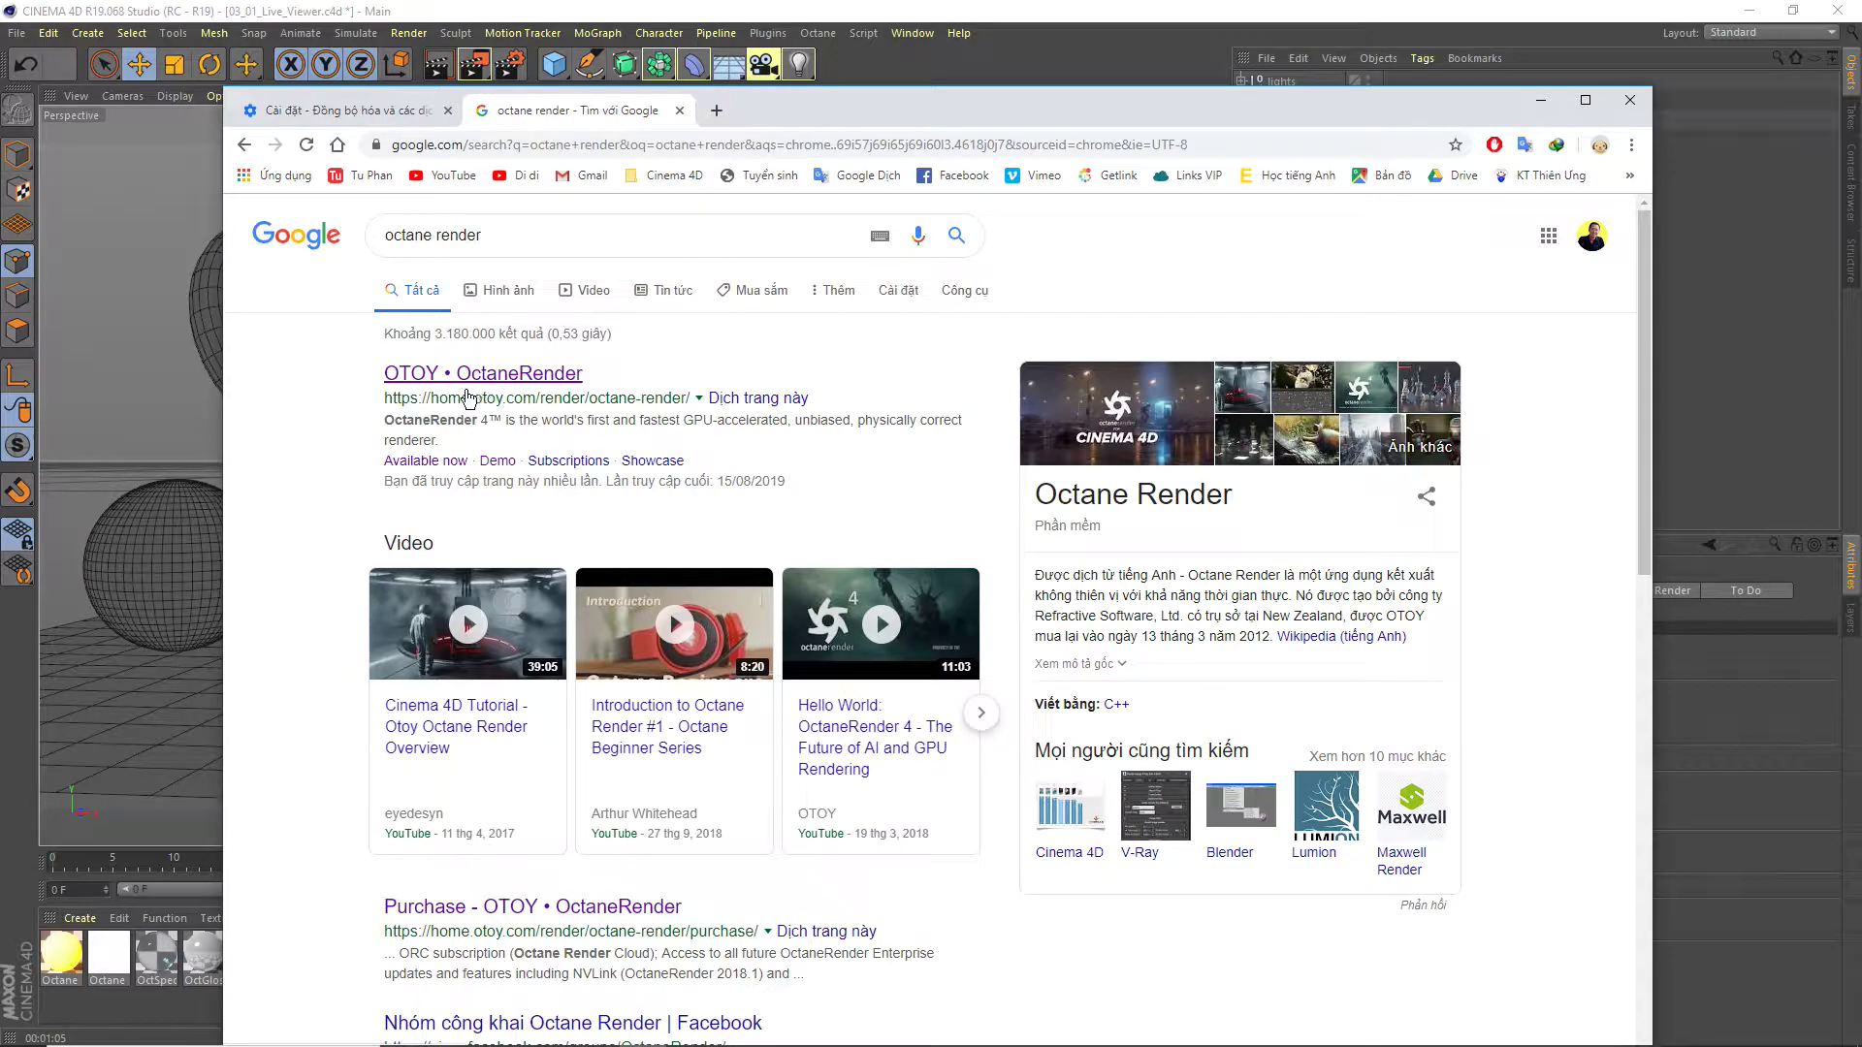
pyautogui.click(527, 373)
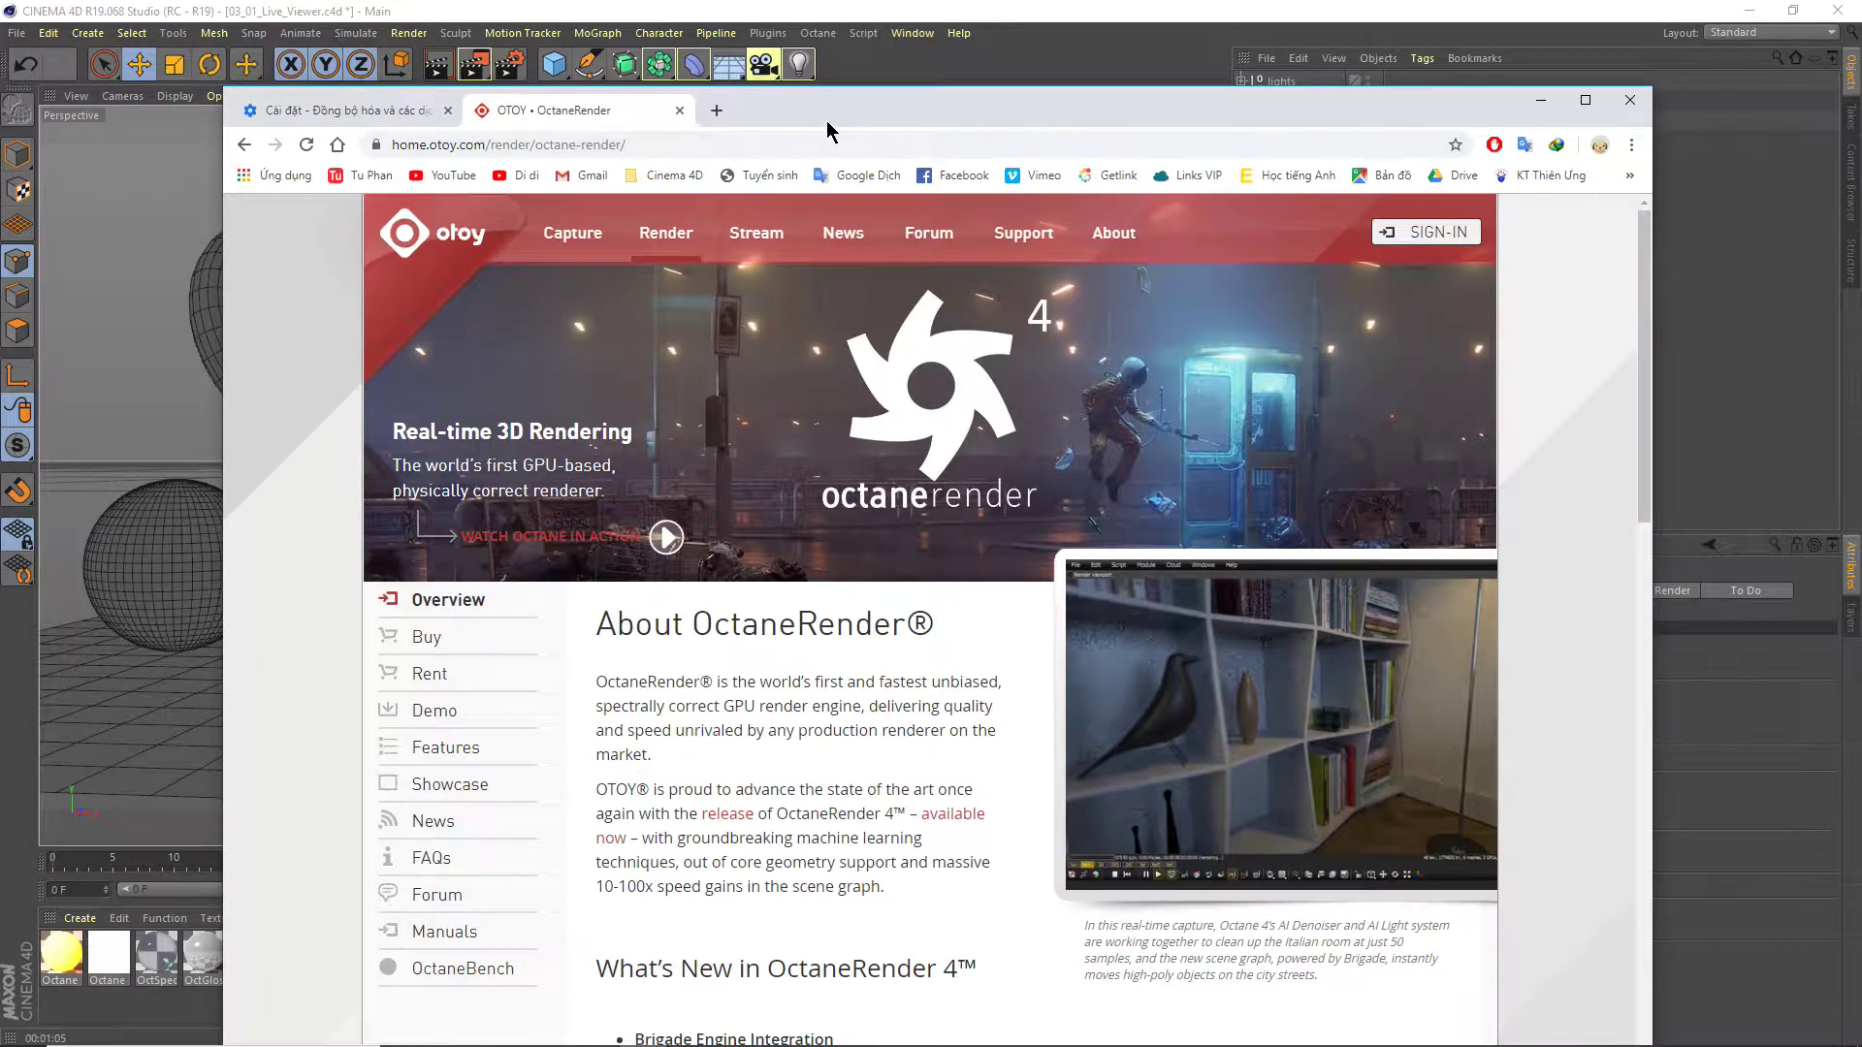
pyautogui.moveTo(828, 110); pyautogui.dragTo(780, 64)
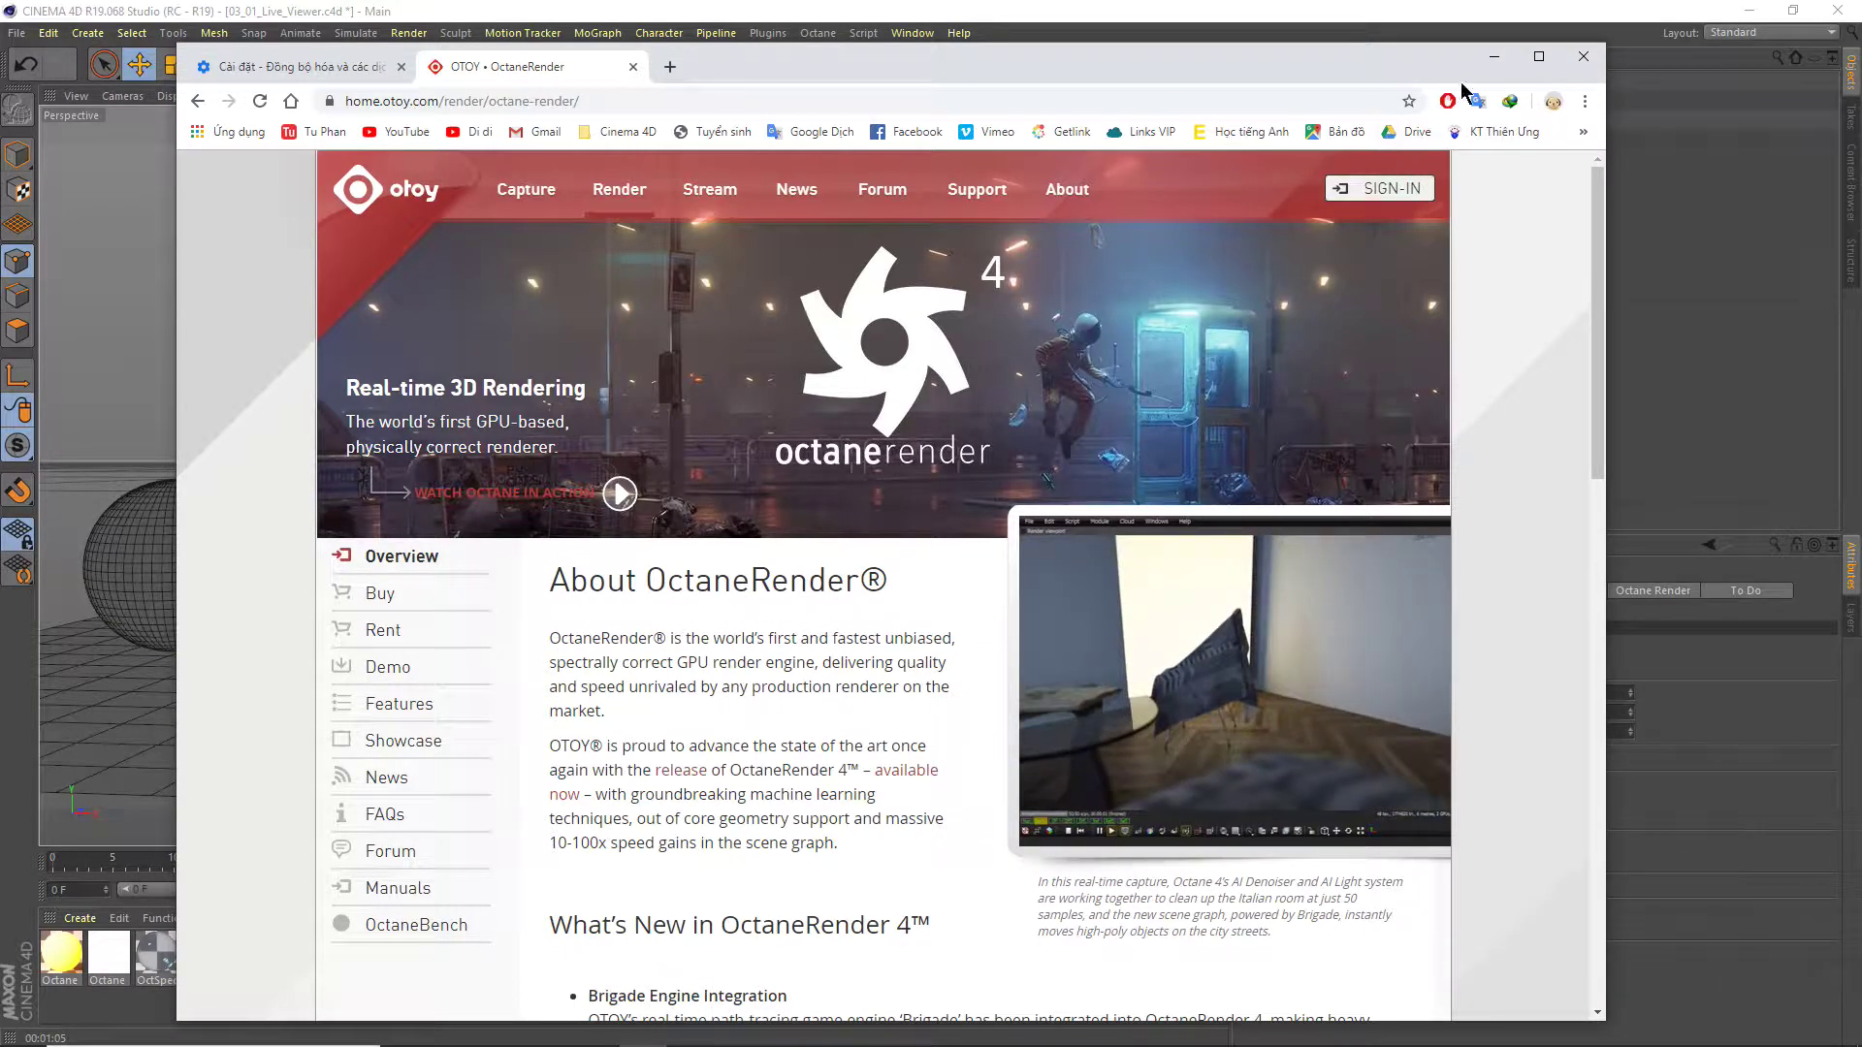
pyautogui.click(1494, 57)
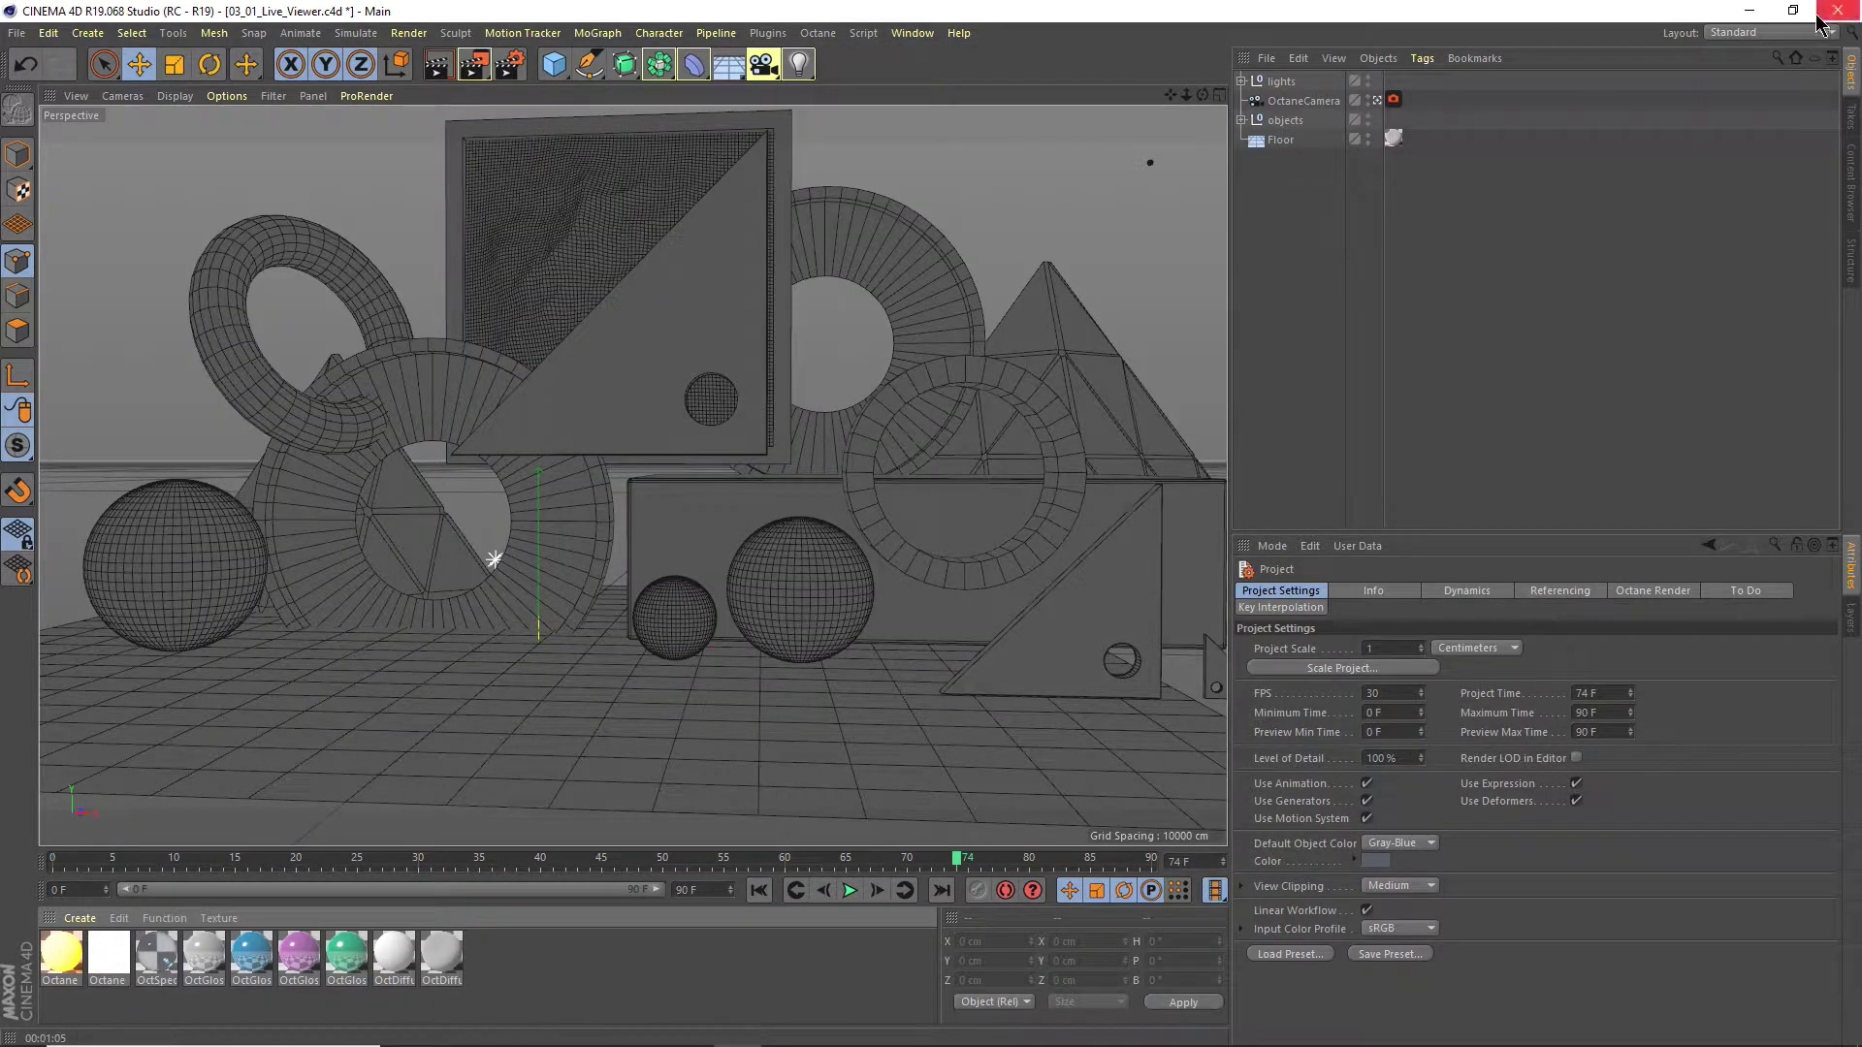
# Switch to the Octane Render (User) layout and send the scene to the Live Viewer for rendering.
pyautogui.click(1731, 35)
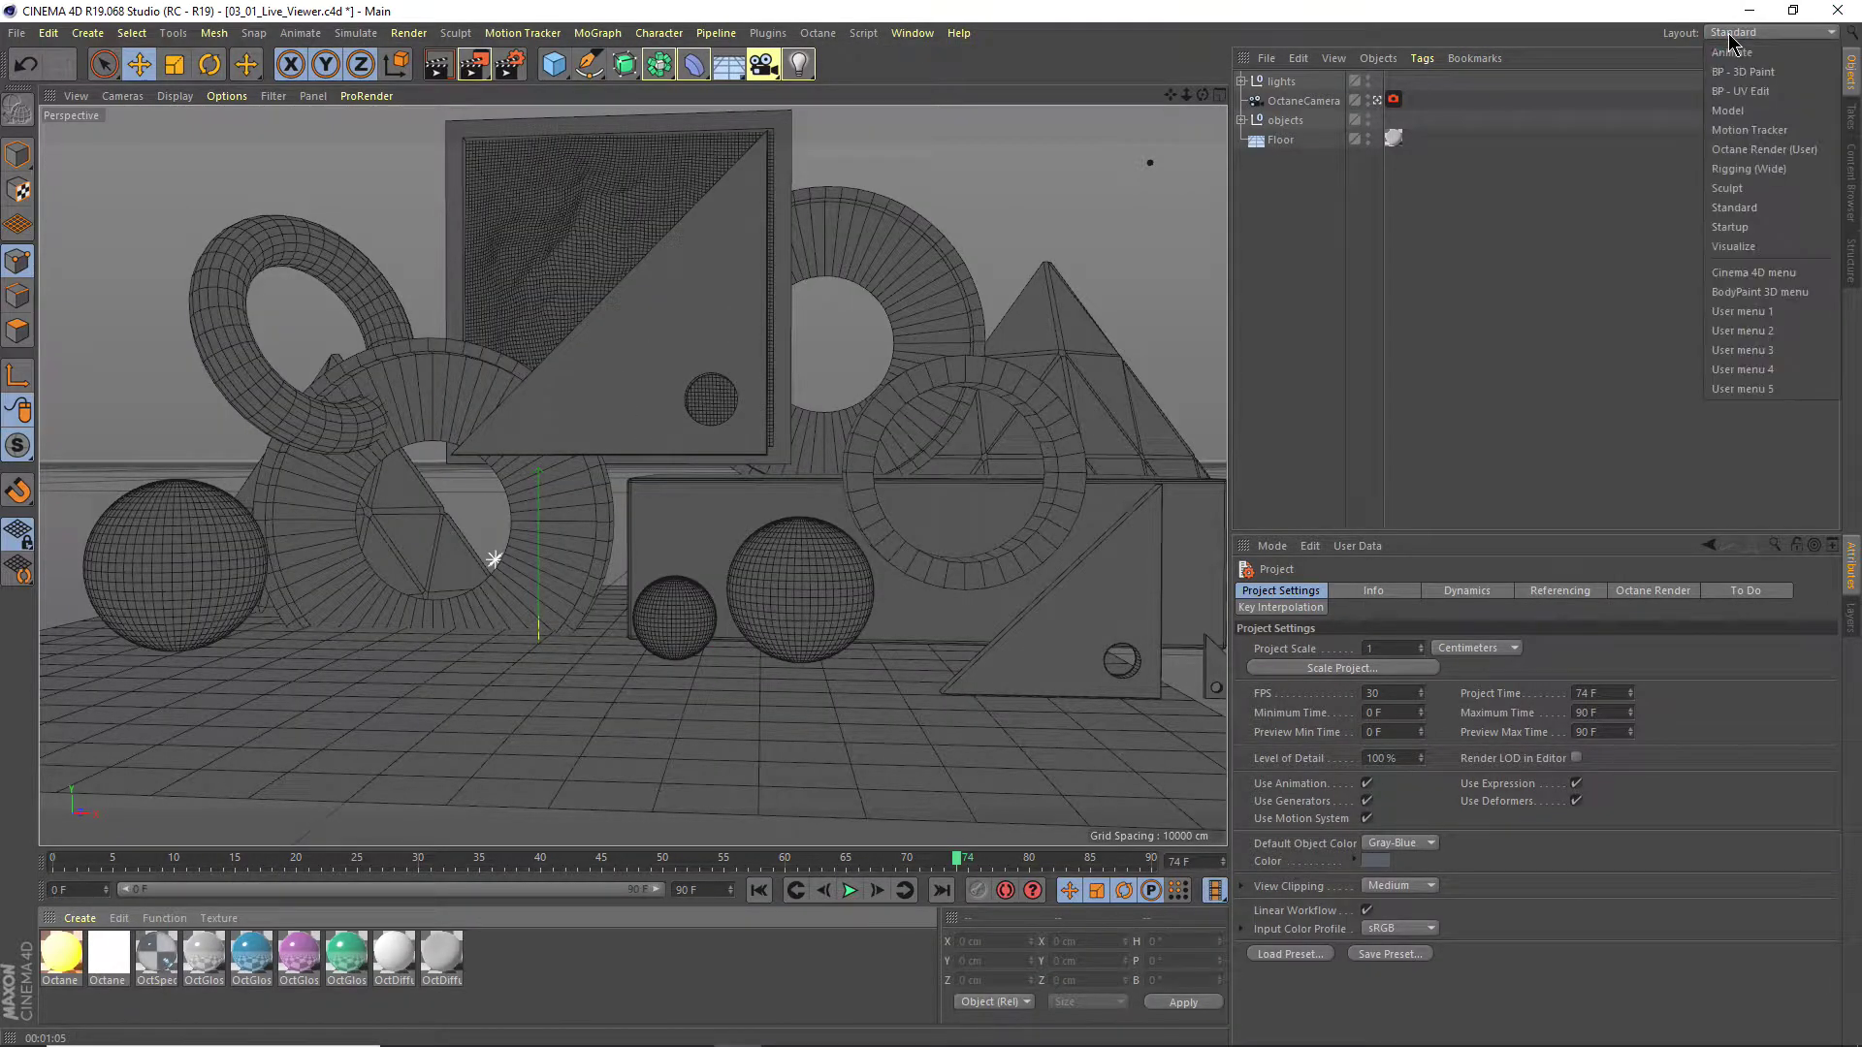
pyautogui.click(1743, 151)
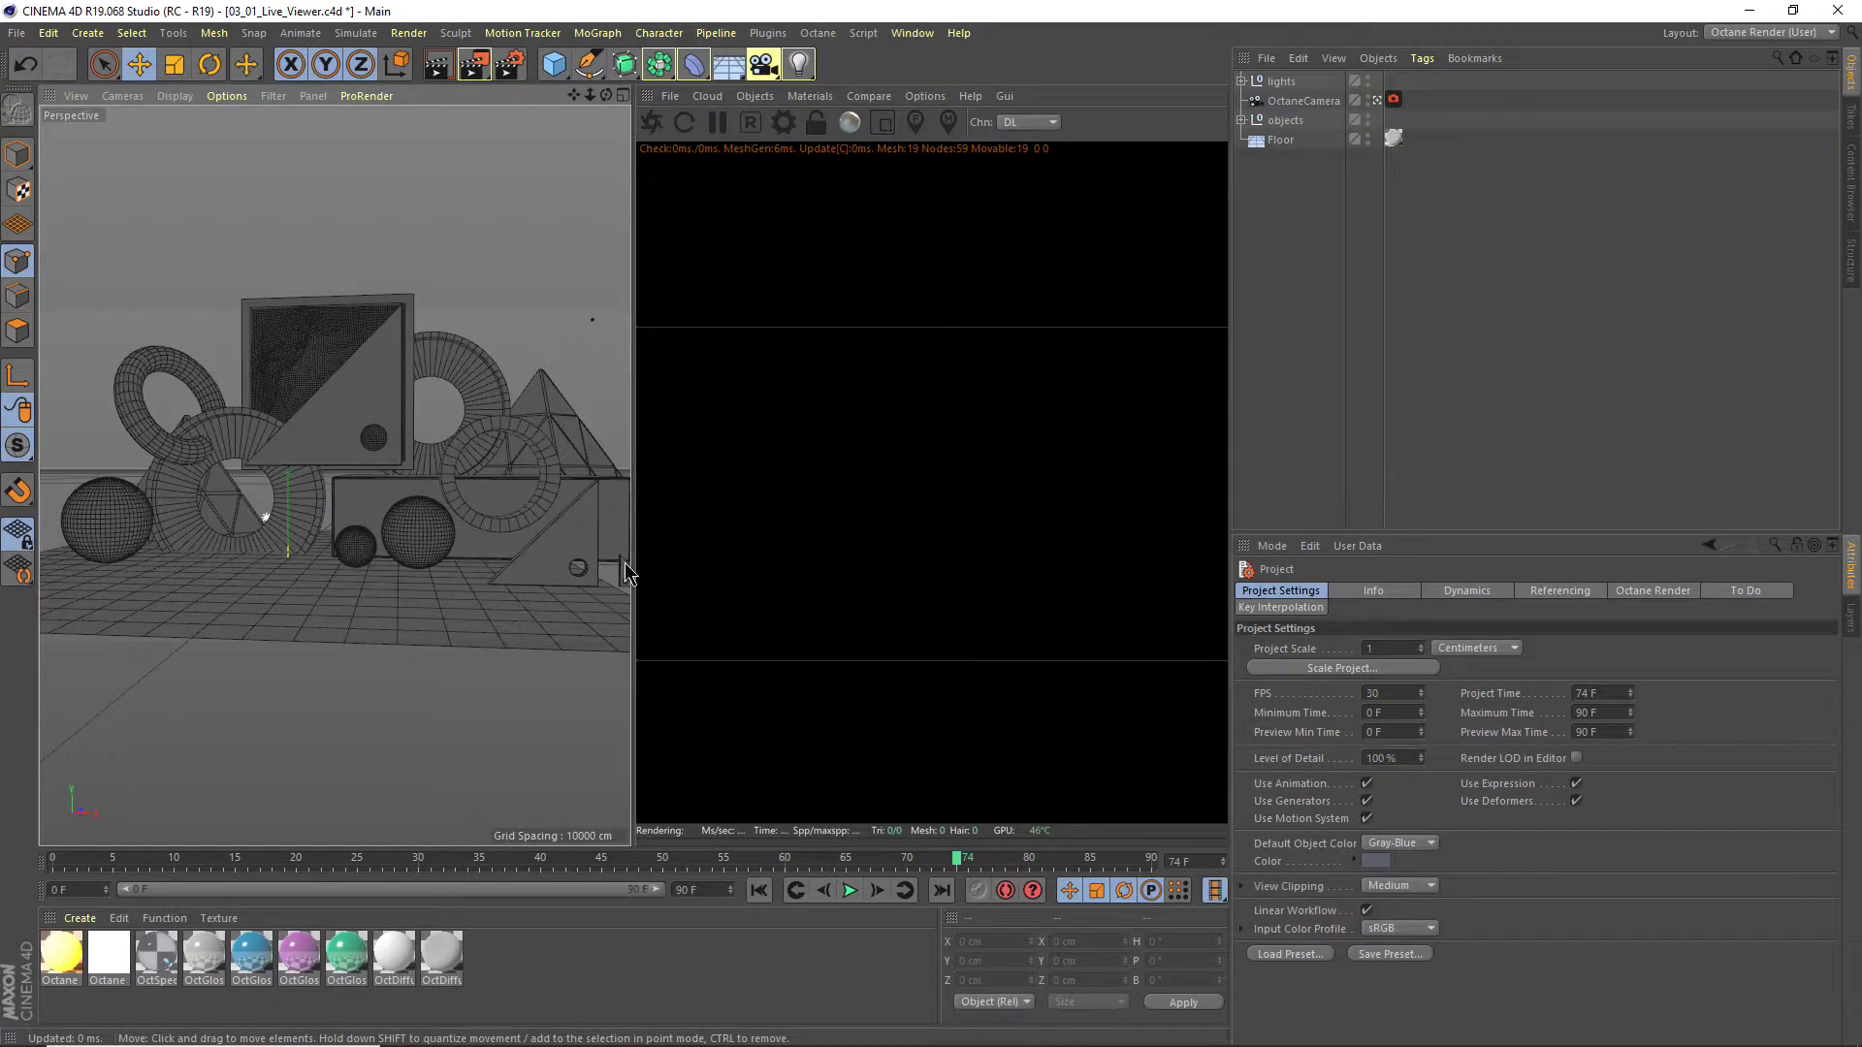
pyautogui.click(652, 123)
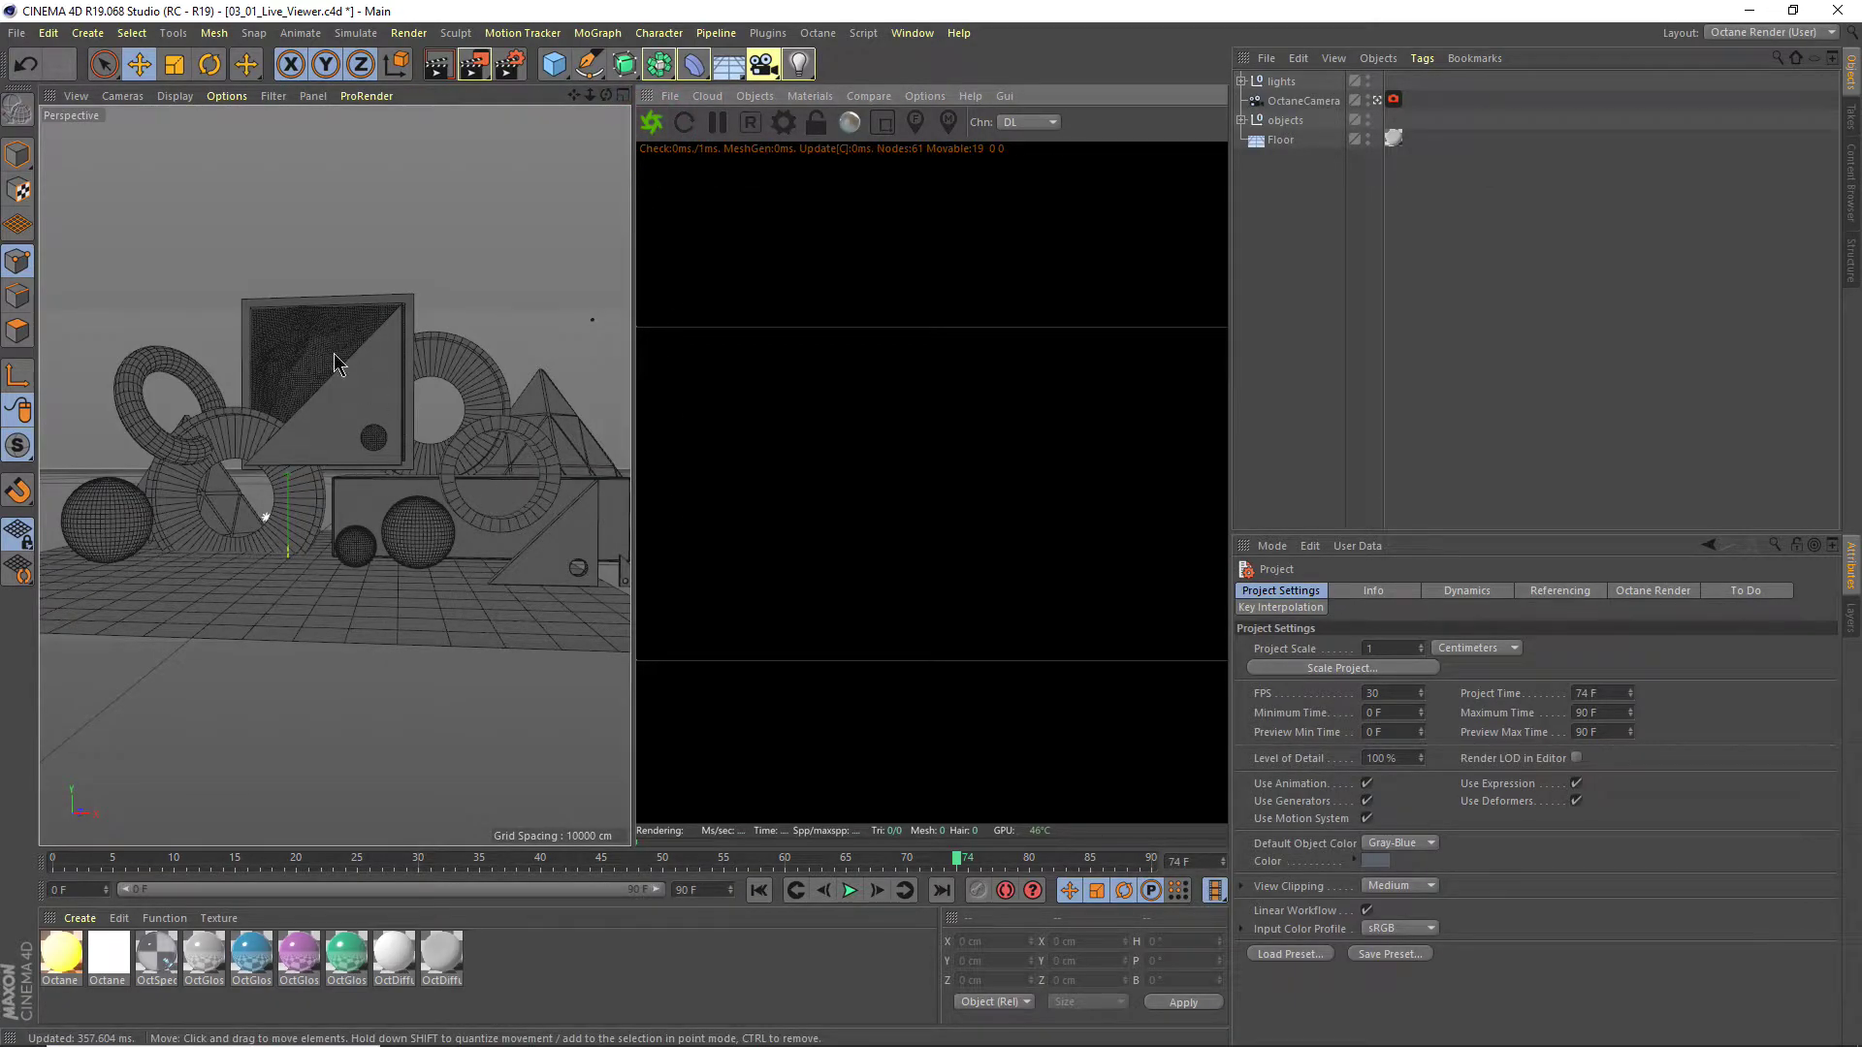
pyautogui.scroll(2, 415, 582)
pyautogui.scroll(2, 407, 582)
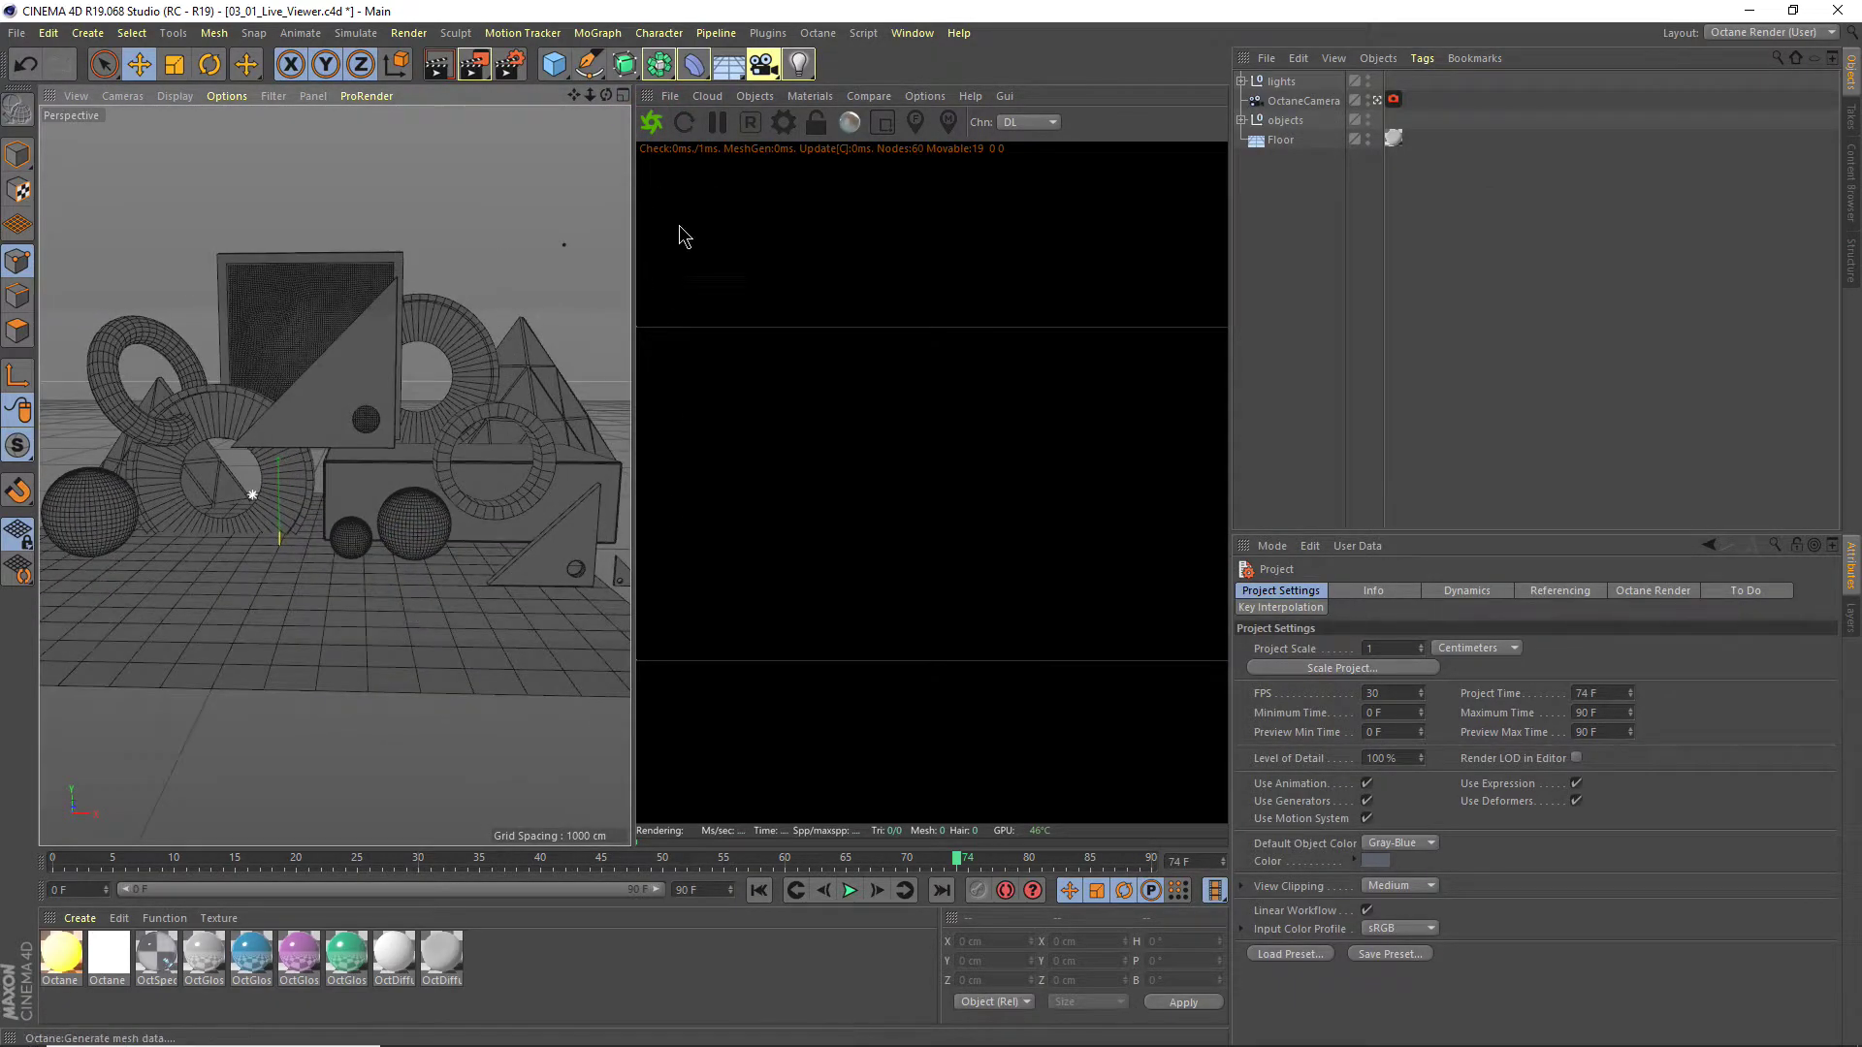
pyautogui.click(656, 128)
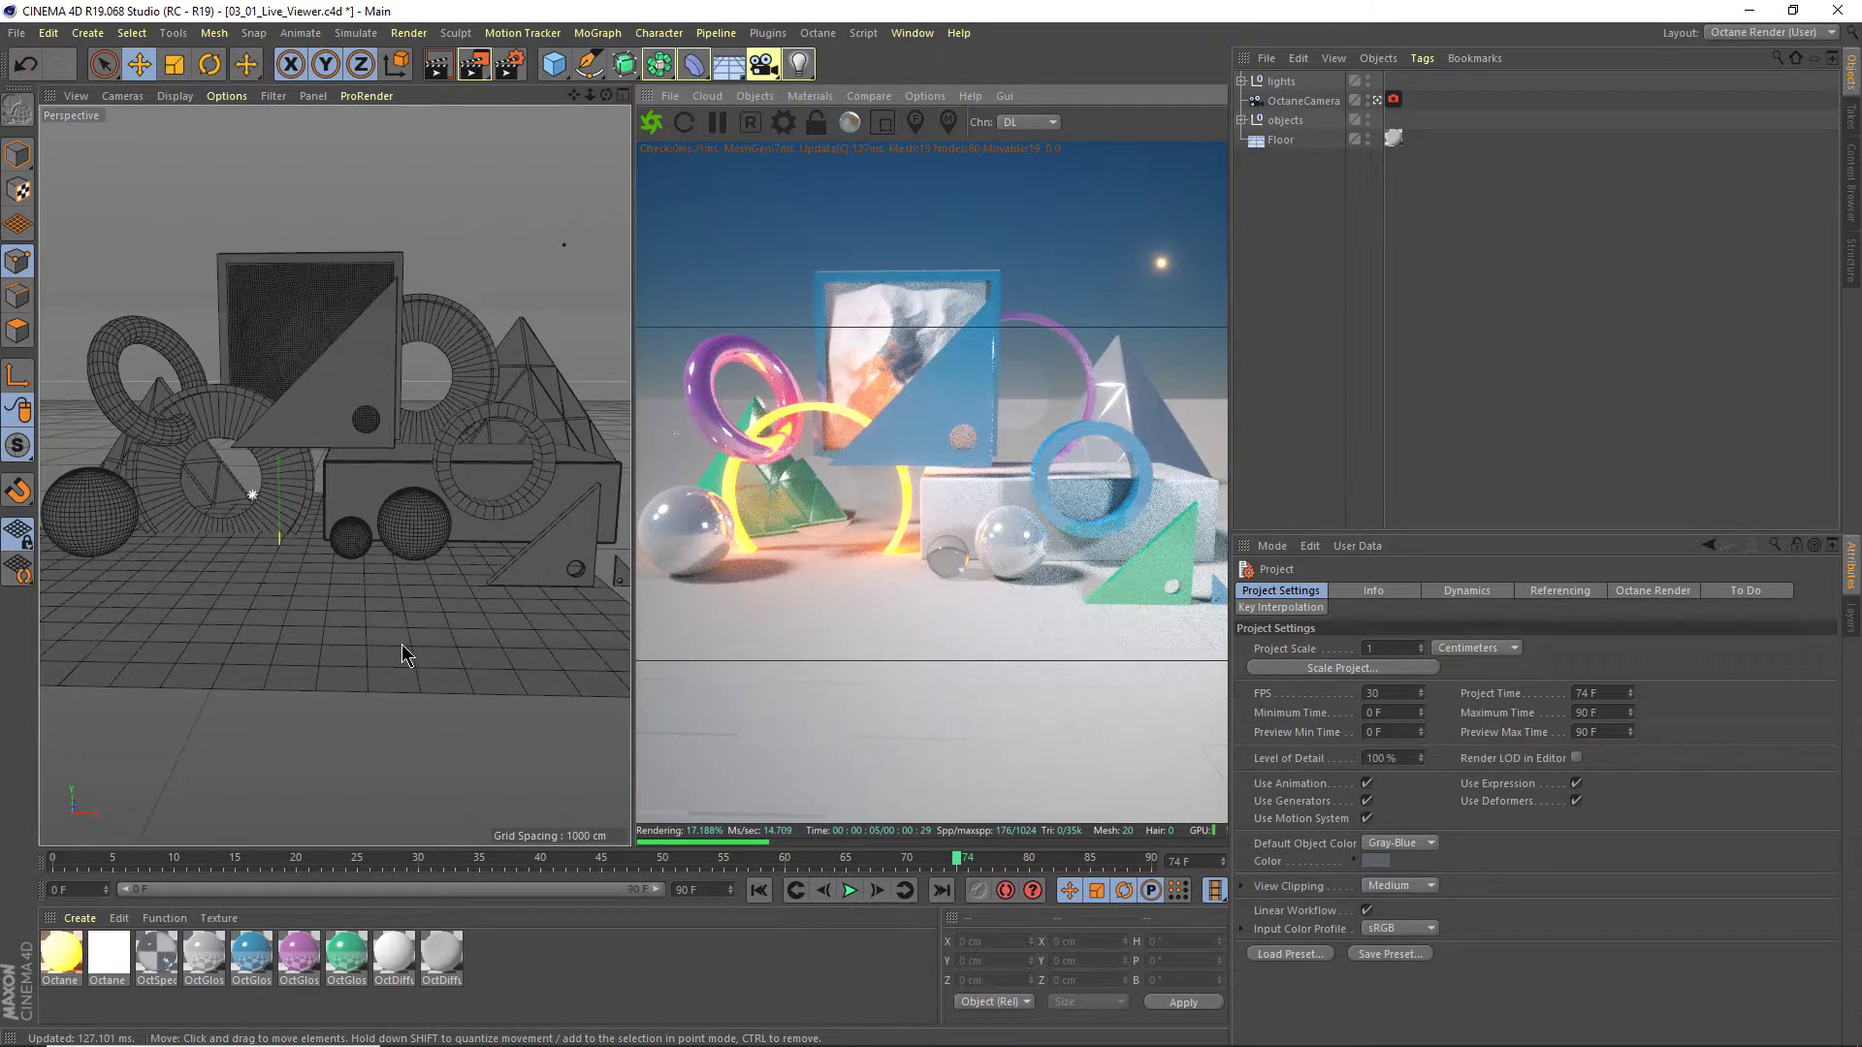
# Zoom and pan the Perspective view in close on the glass spheres and box.
pyautogui.scroll(3, 368, 640)
pyautogui.scroll(3, 402, 534)
pyautogui.scroll(3, 451, 529)
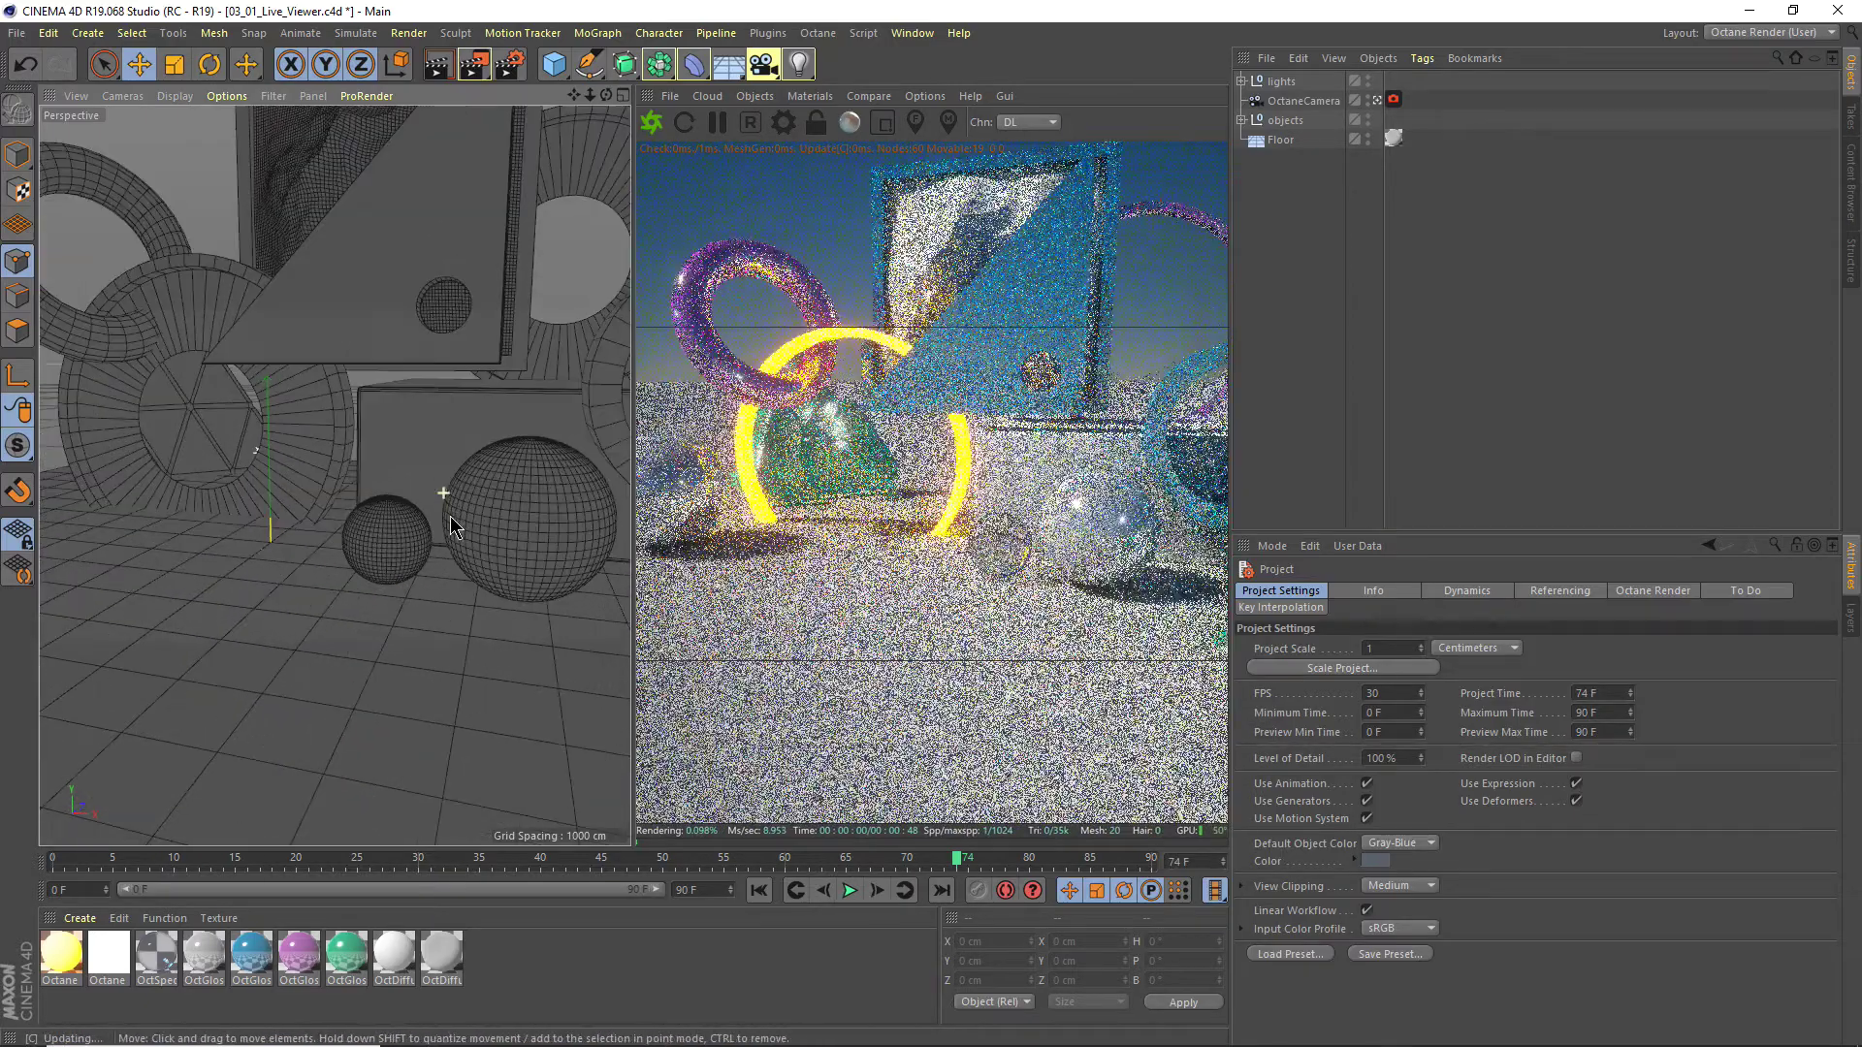
pyautogui.keyDown('alt'); pyautogui.moveTo(471, 503); pyautogui.dragTo(431, 603, button='middle'); pyautogui.keyUp('alt')
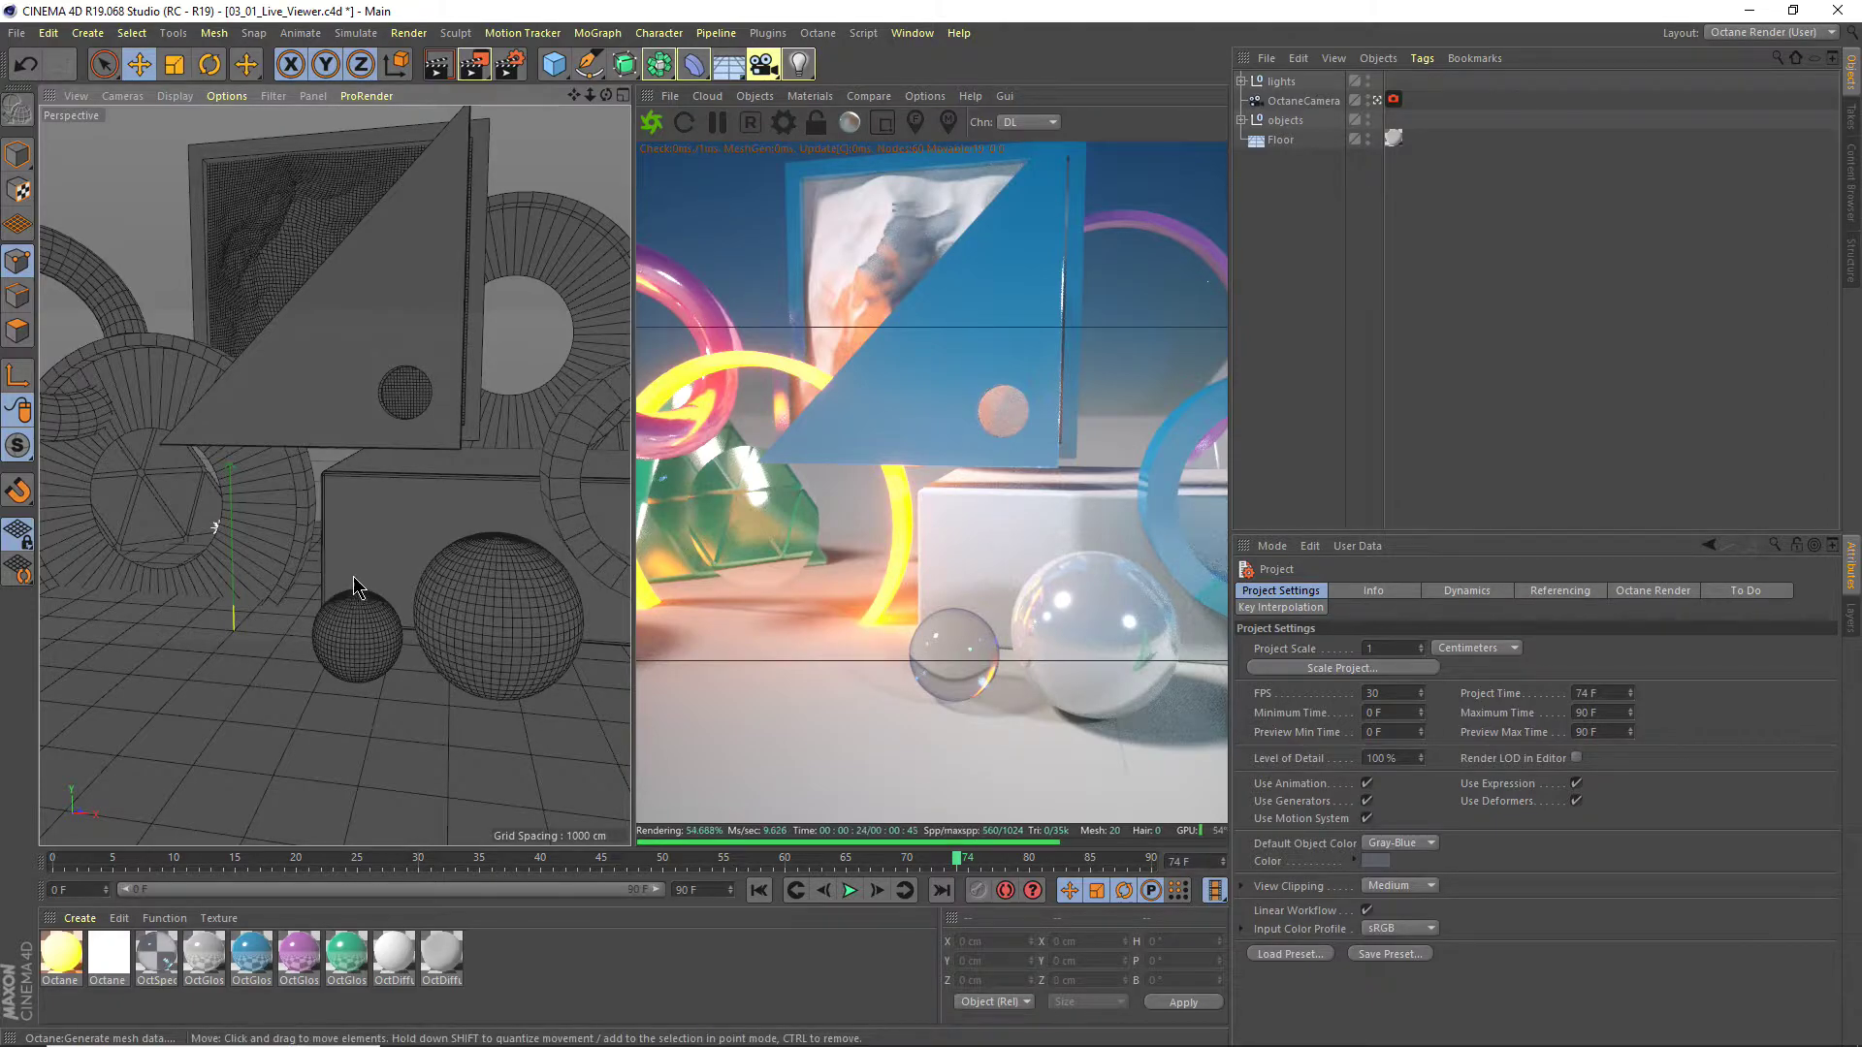
# Select the box and run Render View inside the perspective viewport.
pyautogui.click(349, 581)
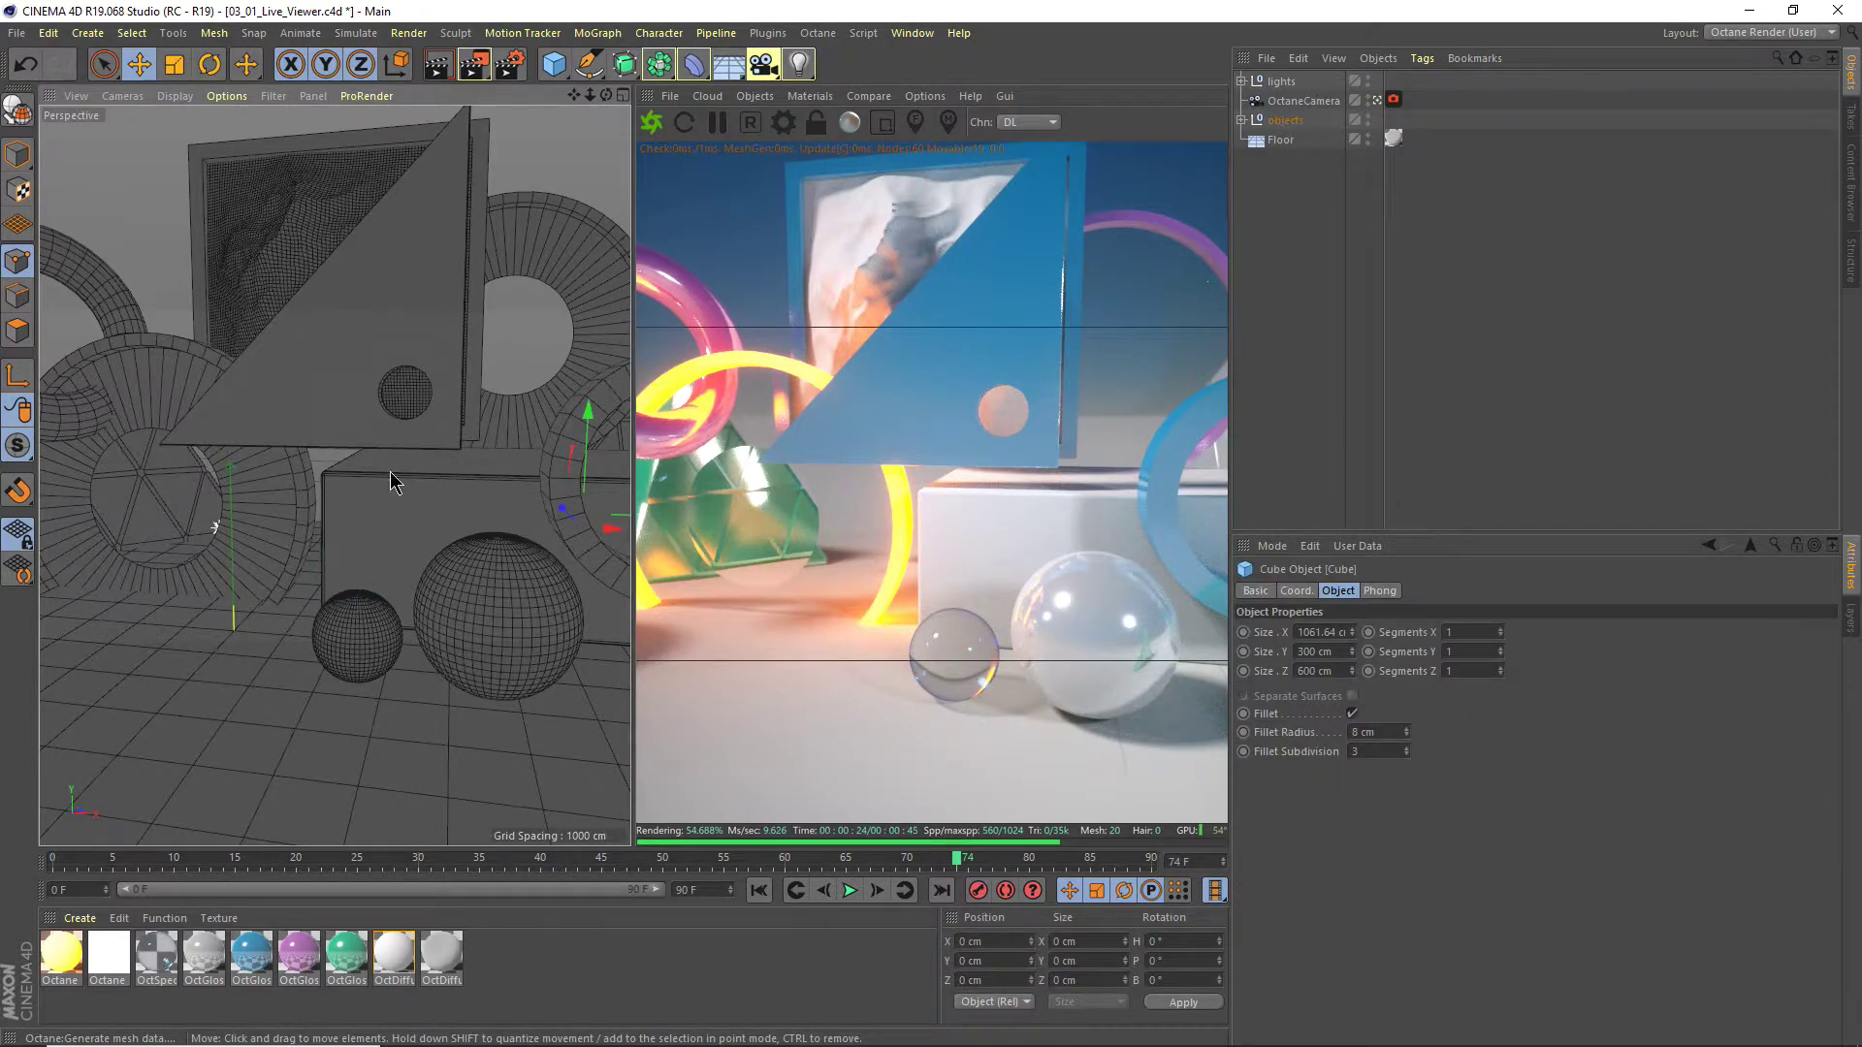
pyautogui.click(438, 64)
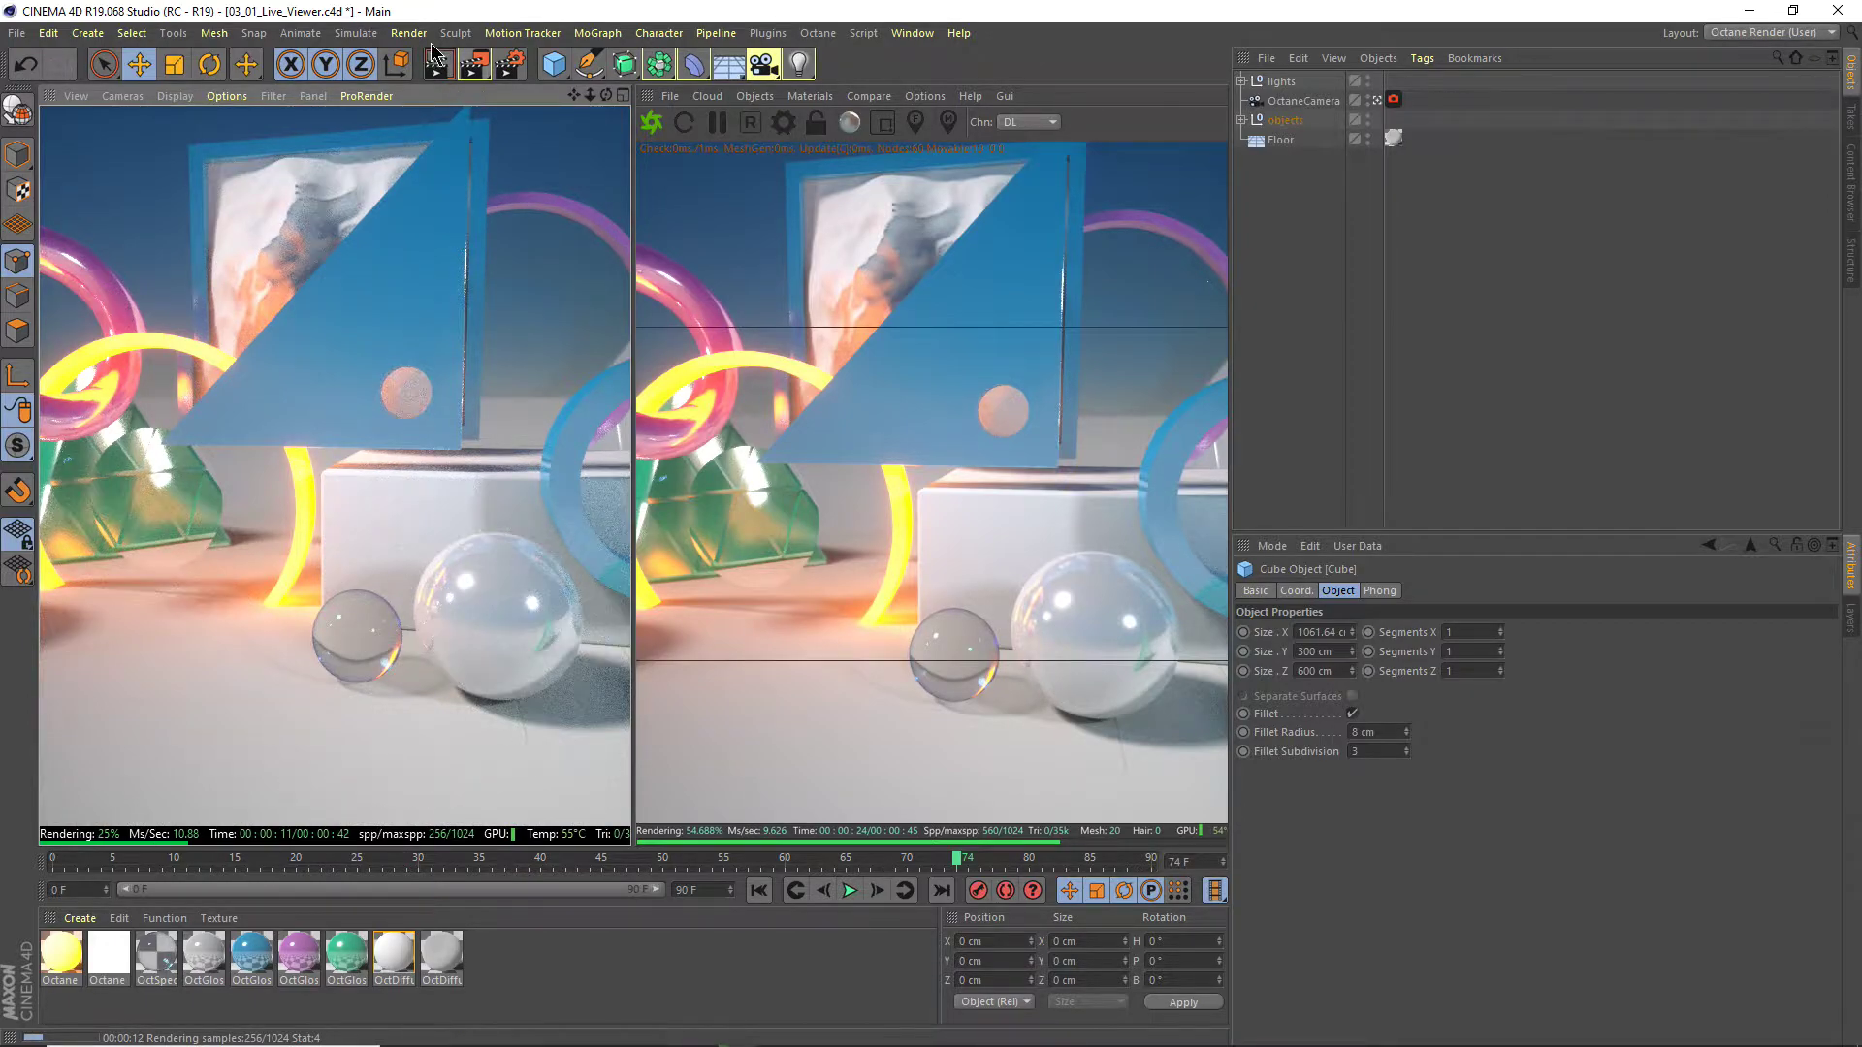
pyautogui.click(474, 64)
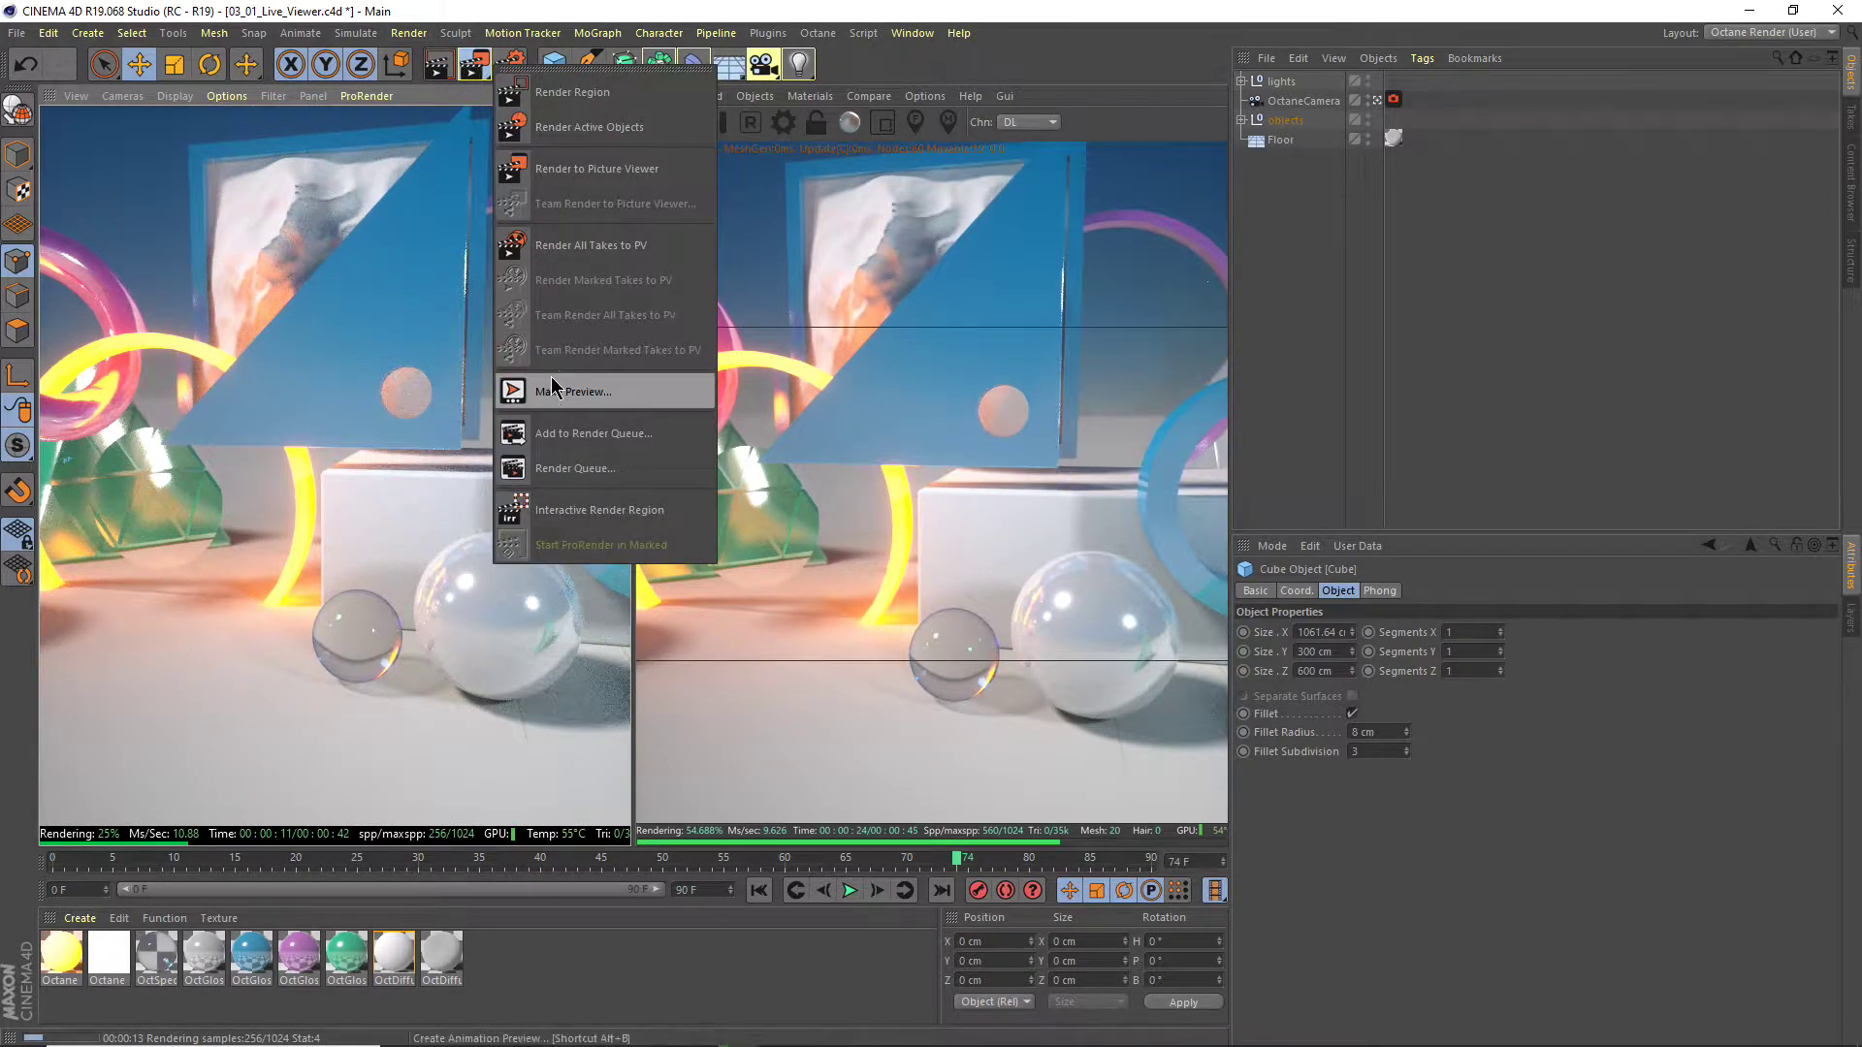
# Start an Interactive Render Region and widen it to both sides.
pyautogui.click(626, 511)
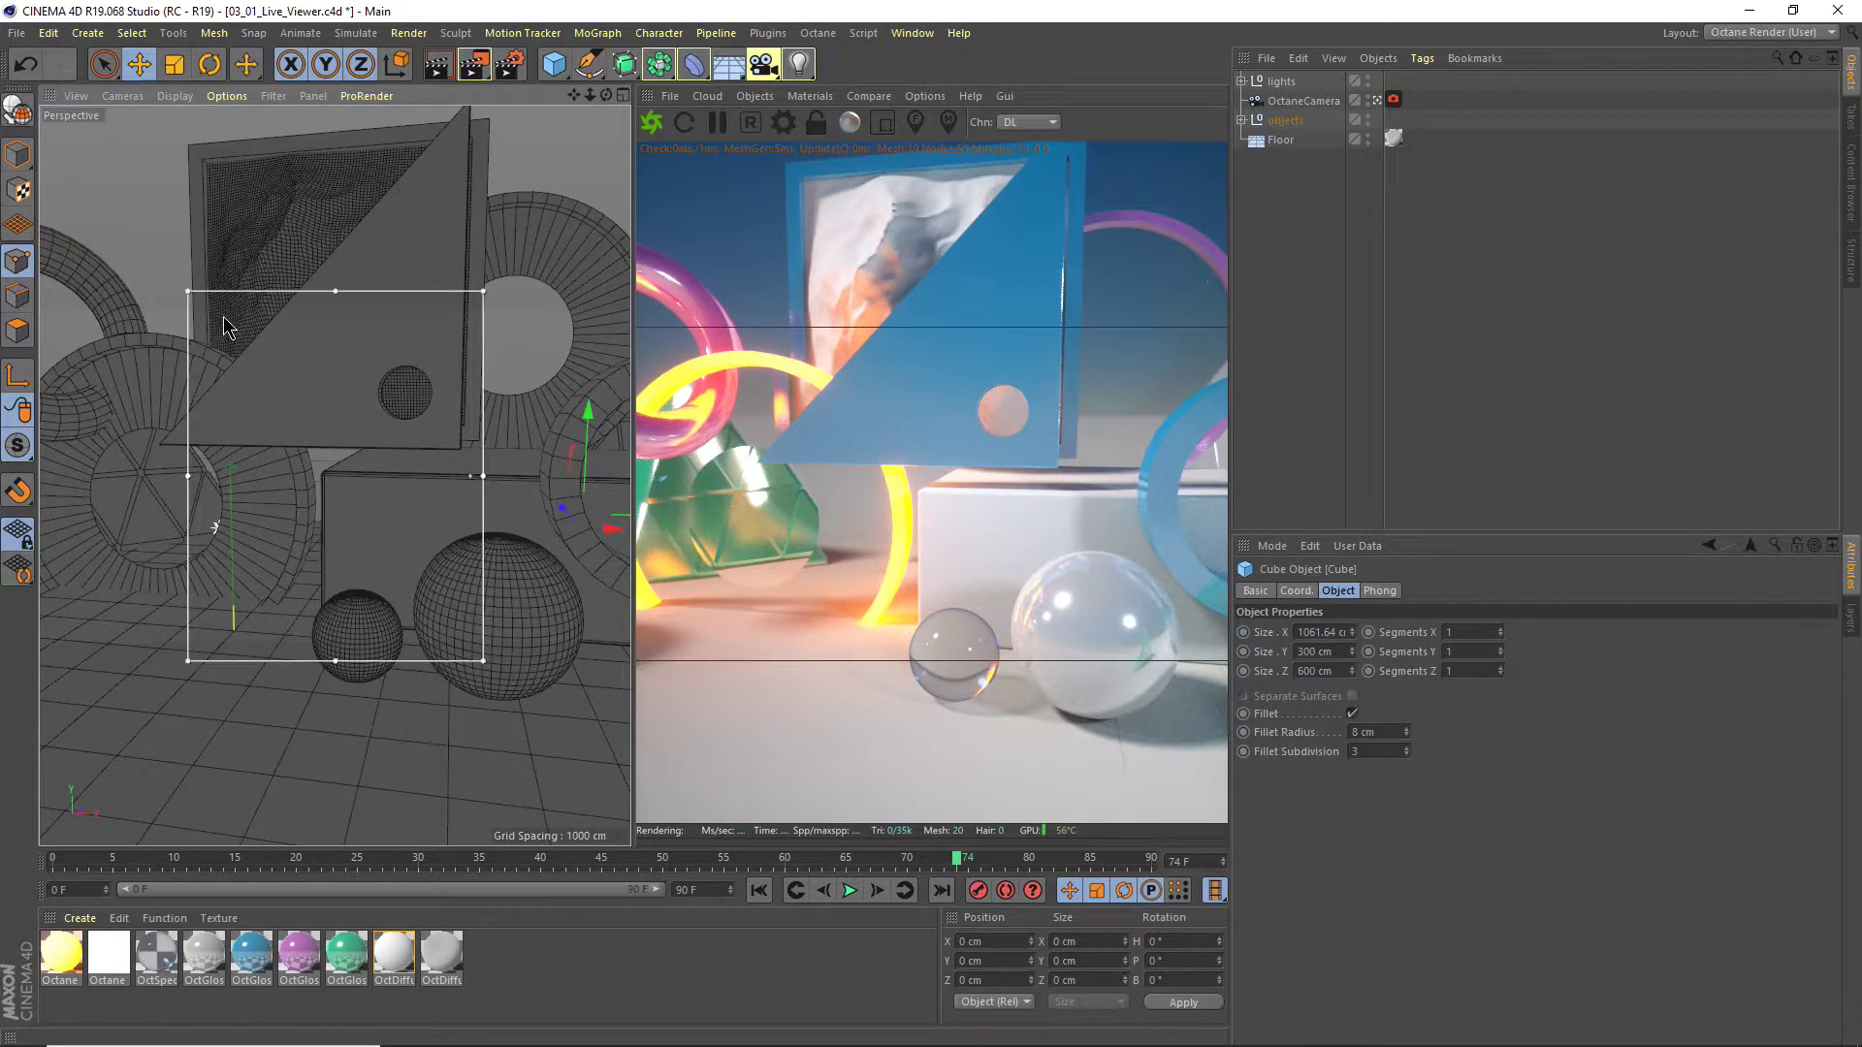
pyautogui.moveTo(488, 475); pyautogui.dragTo(550, 475)
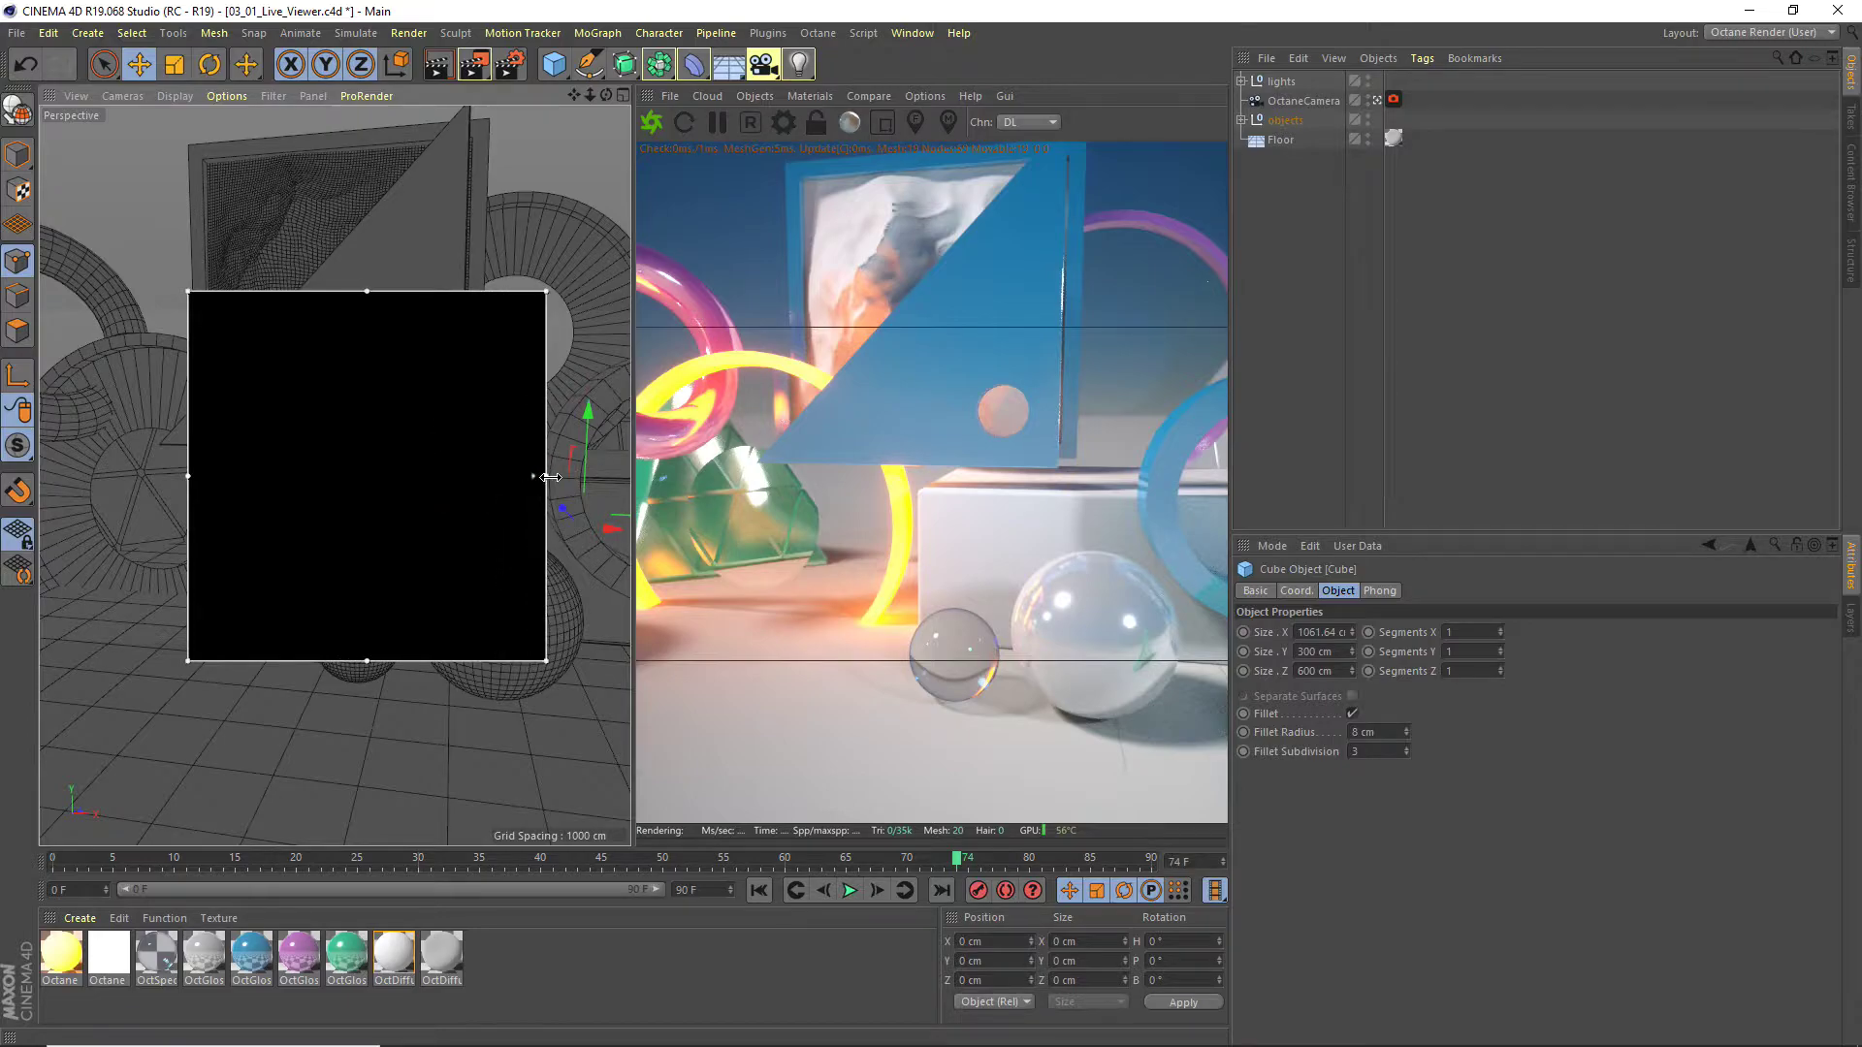
pyautogui.moveTo(187, 477); pyautogui.dragTo(127, 477)
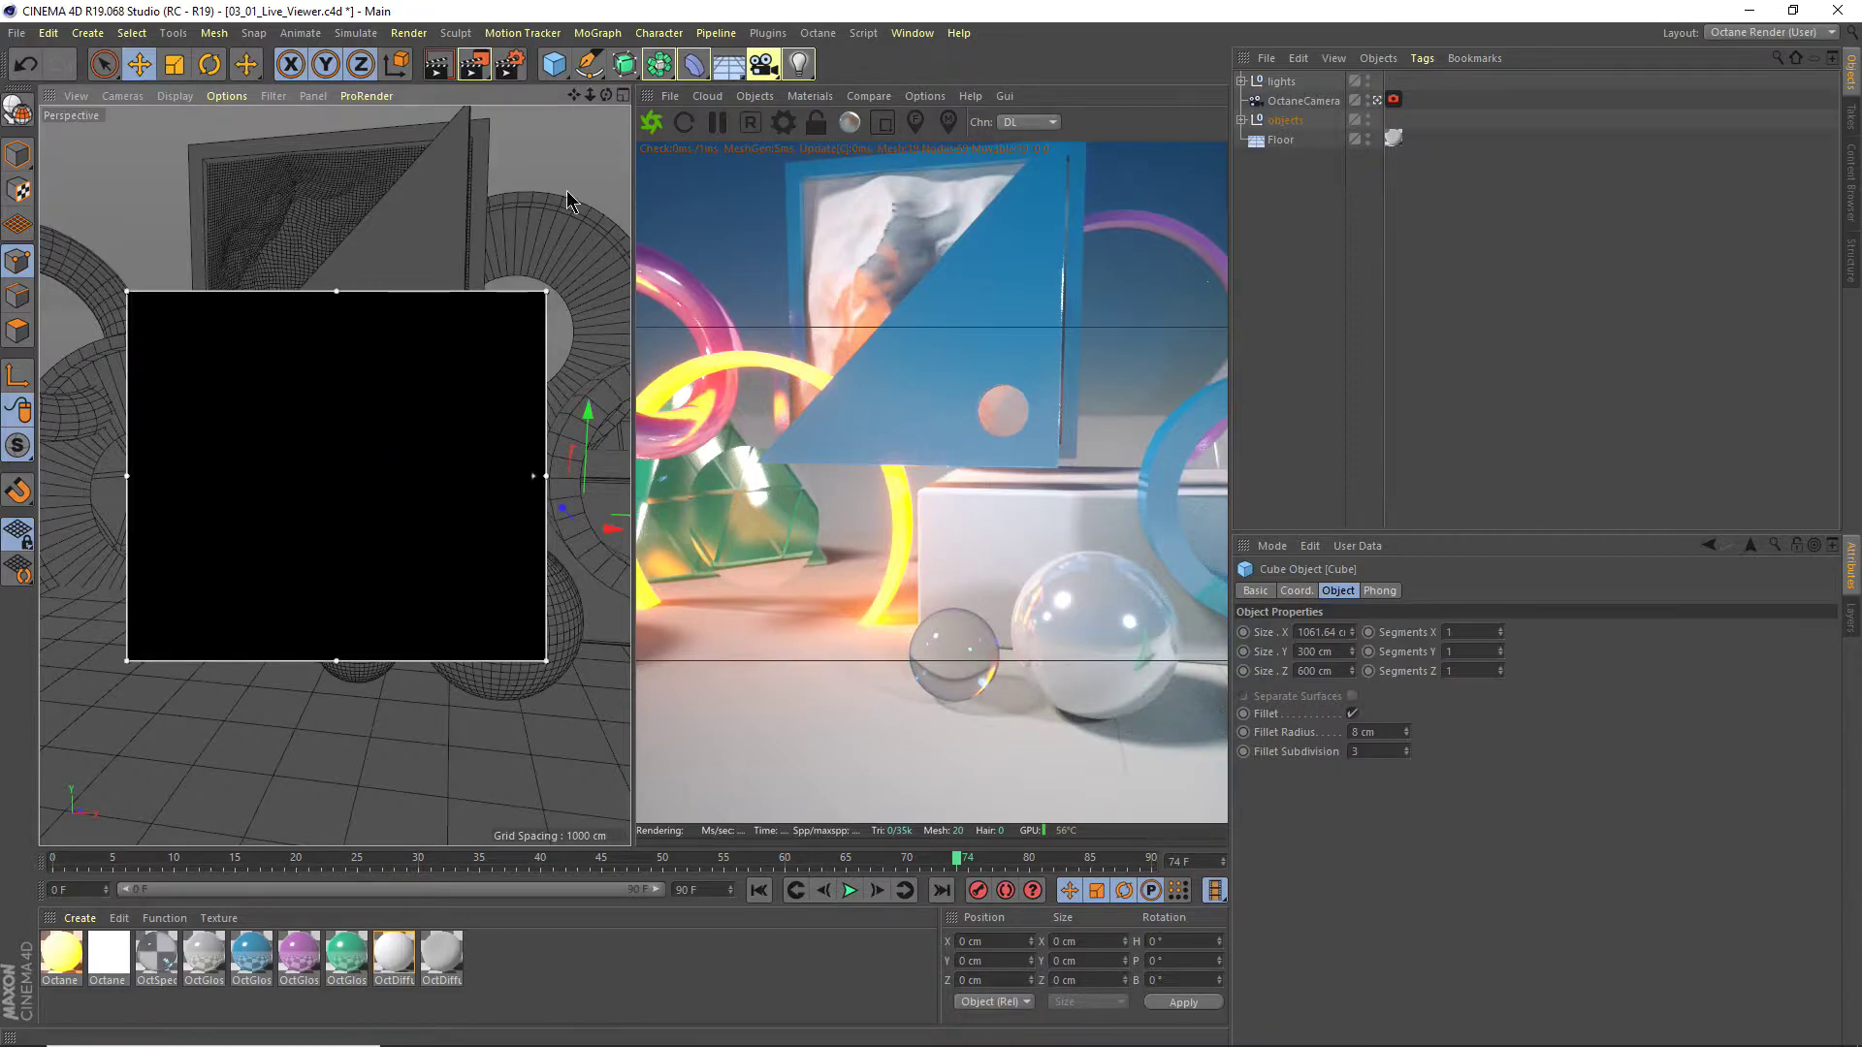
# Render to the Picture Viewer, close it stopping the render, and turn off the render region.
pyautogui.click(474, 64)
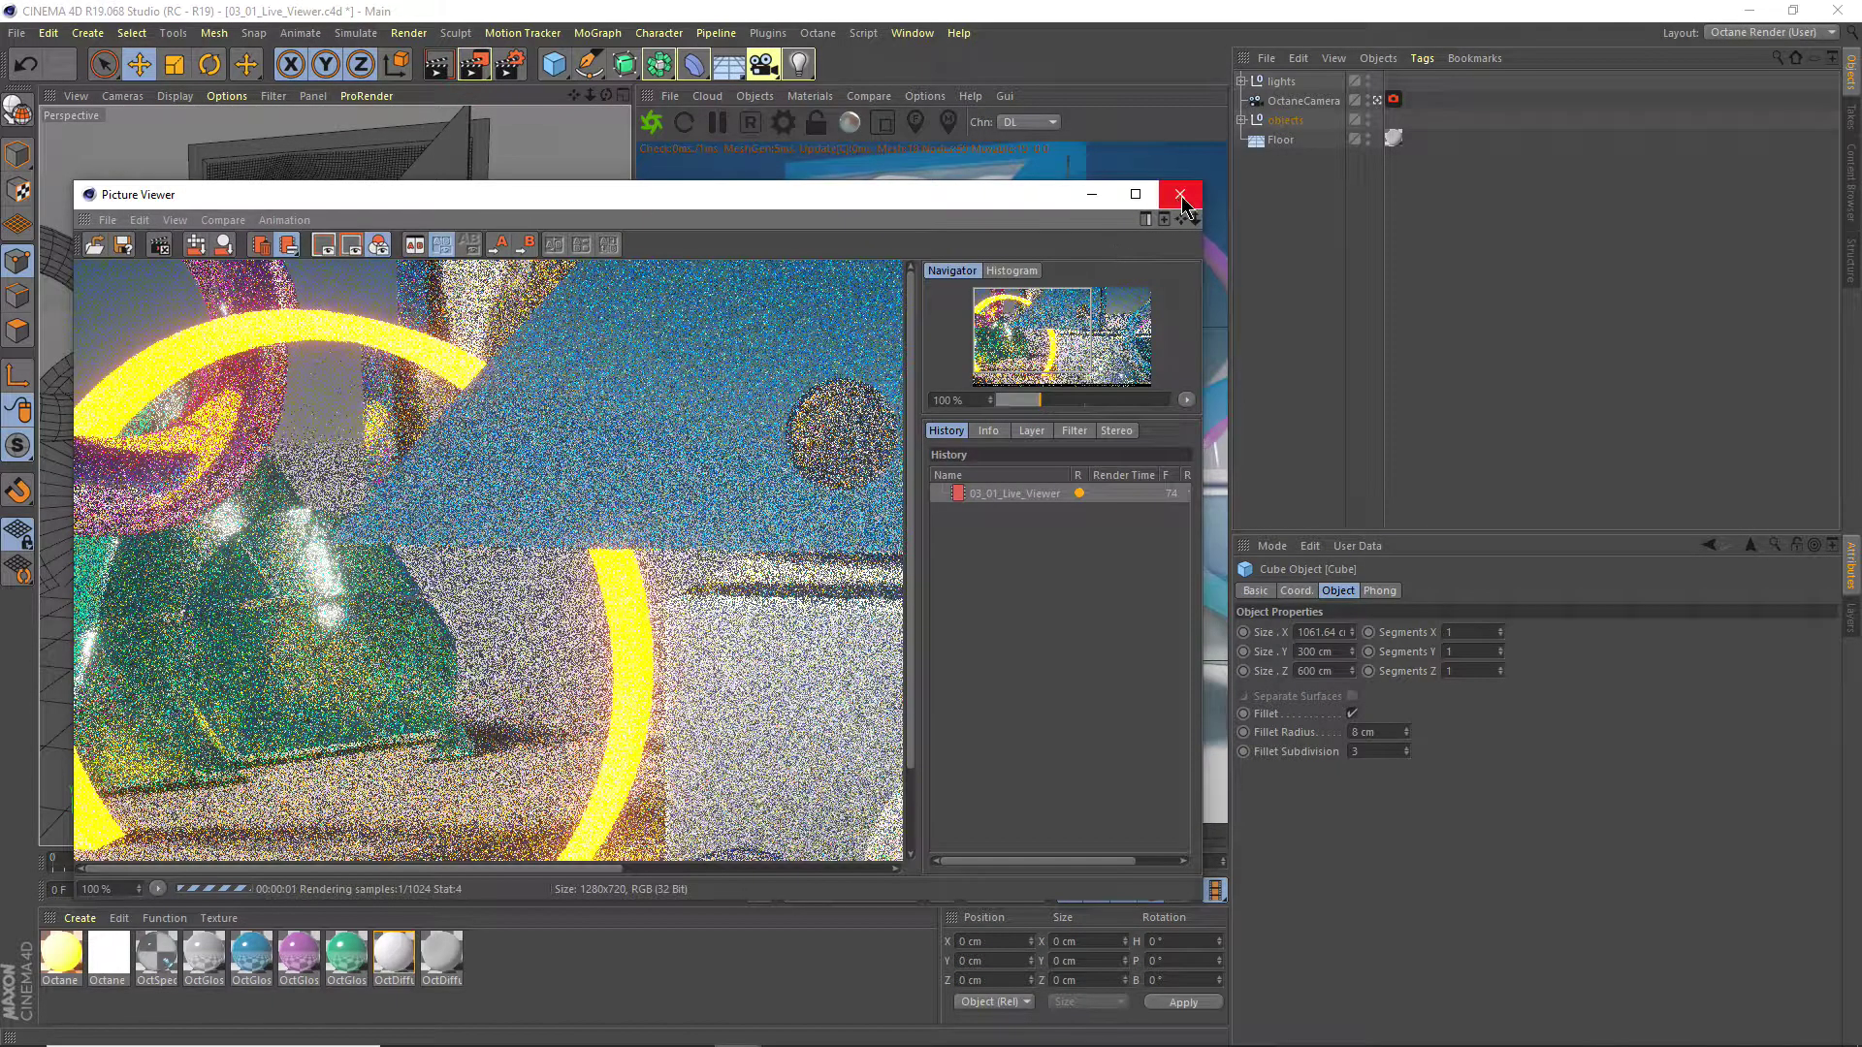
pyautogui.click(1180, 194)
pyautogui.click(964, 603)
pyautogui.moveTo(500, 75); pyautogui.dragTo(561, 514)
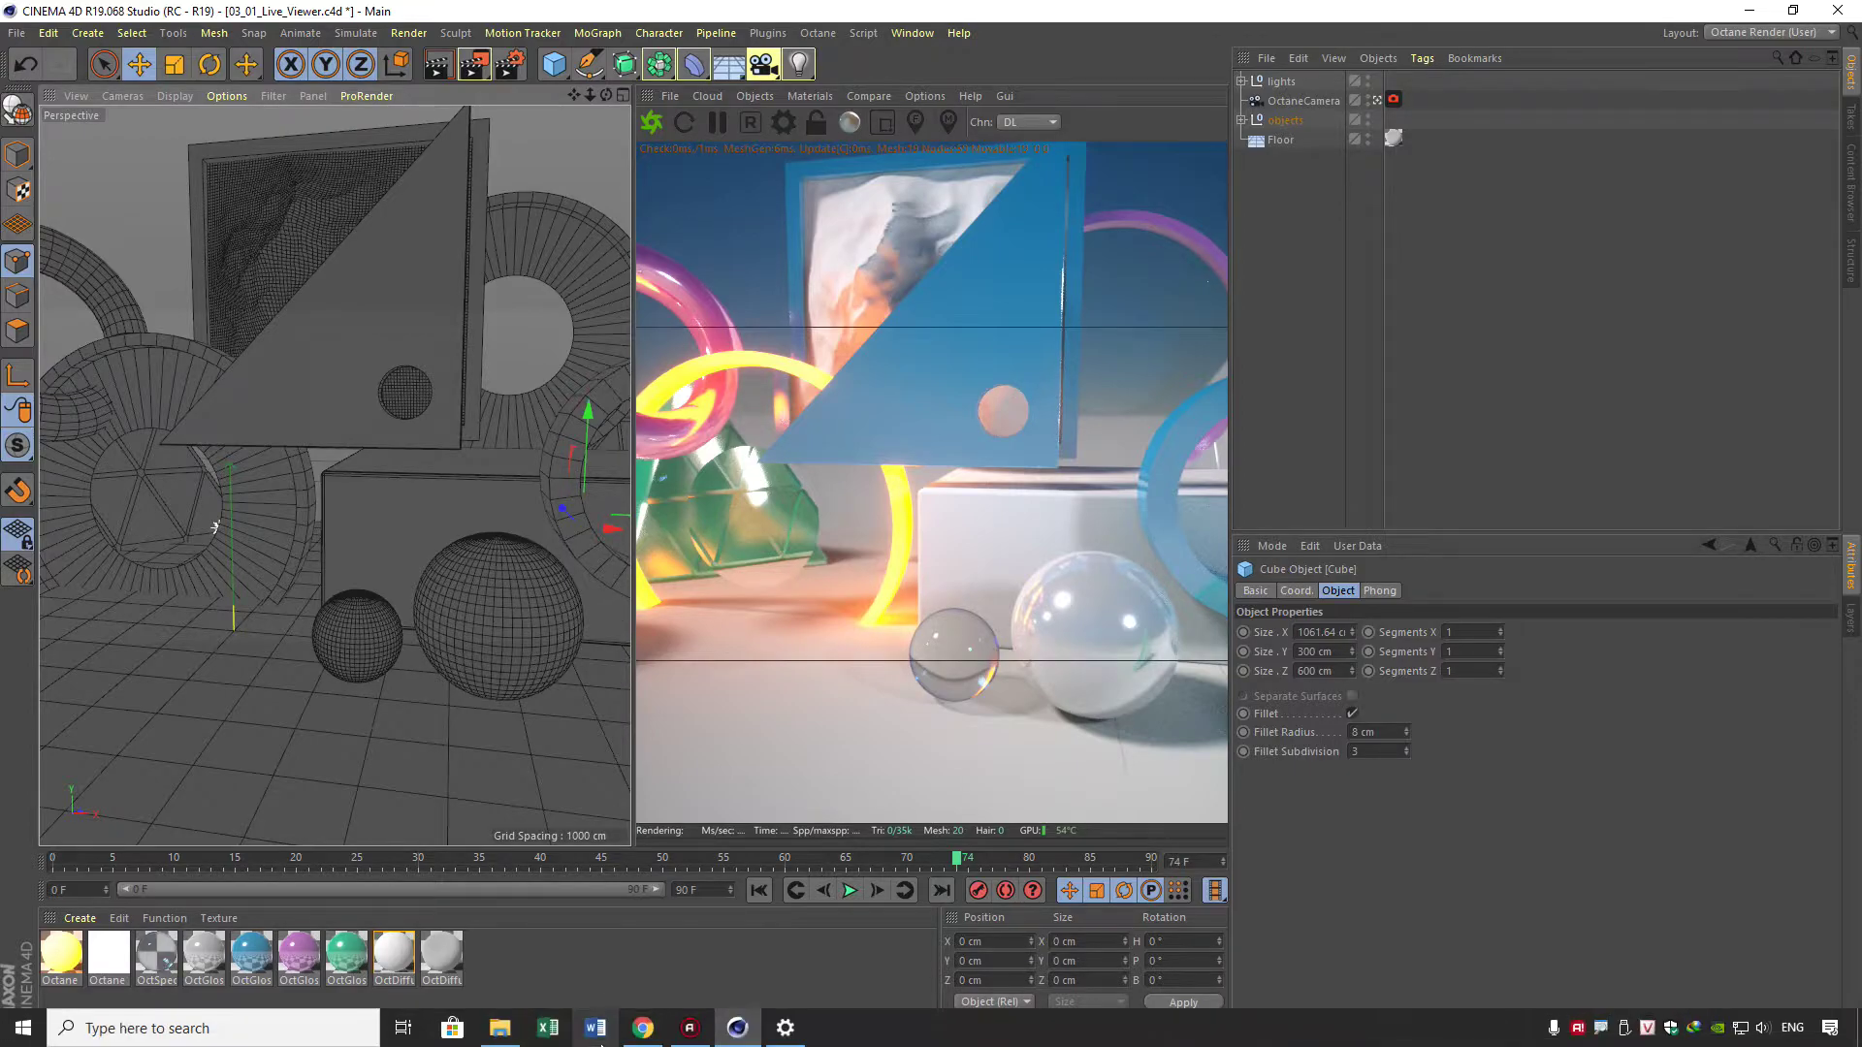
# Return to Chrome and reach the OctaneRender purchase page via the subscriptions page.
pyautogui.click(644, 1028)
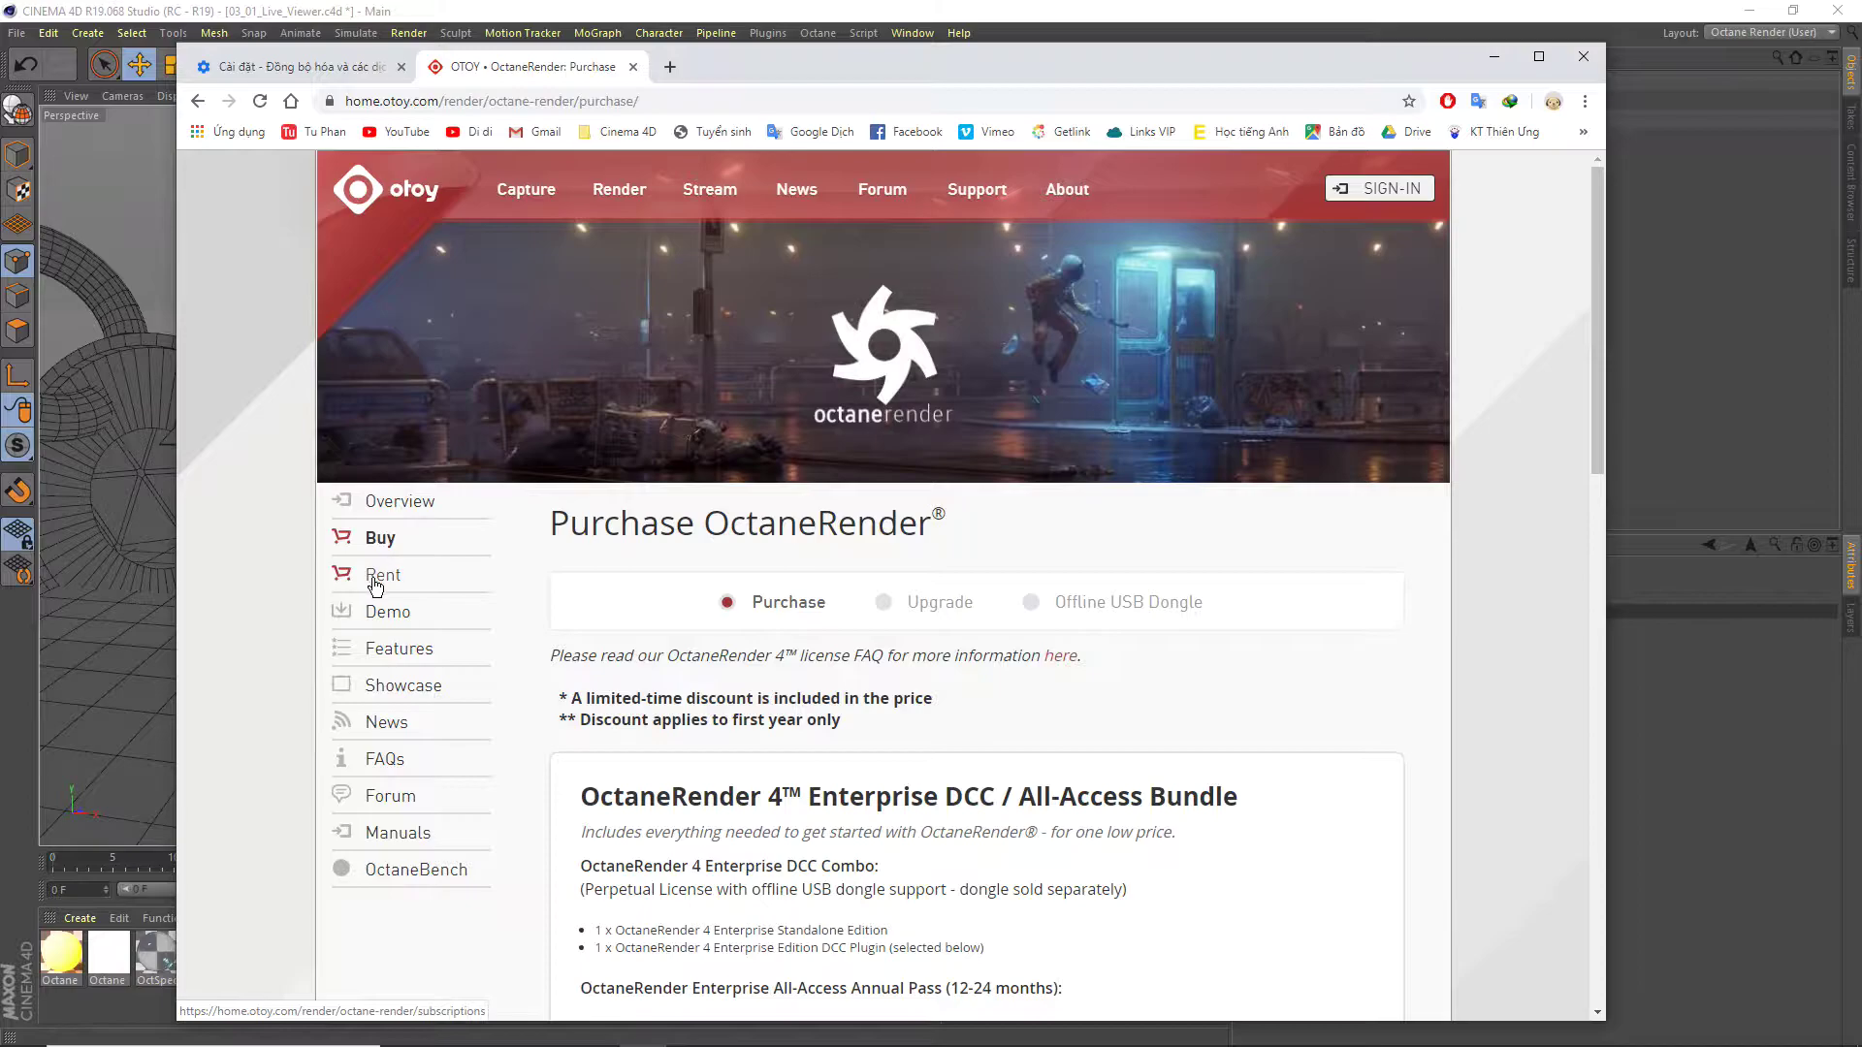
pyautogui.click(381, 578)
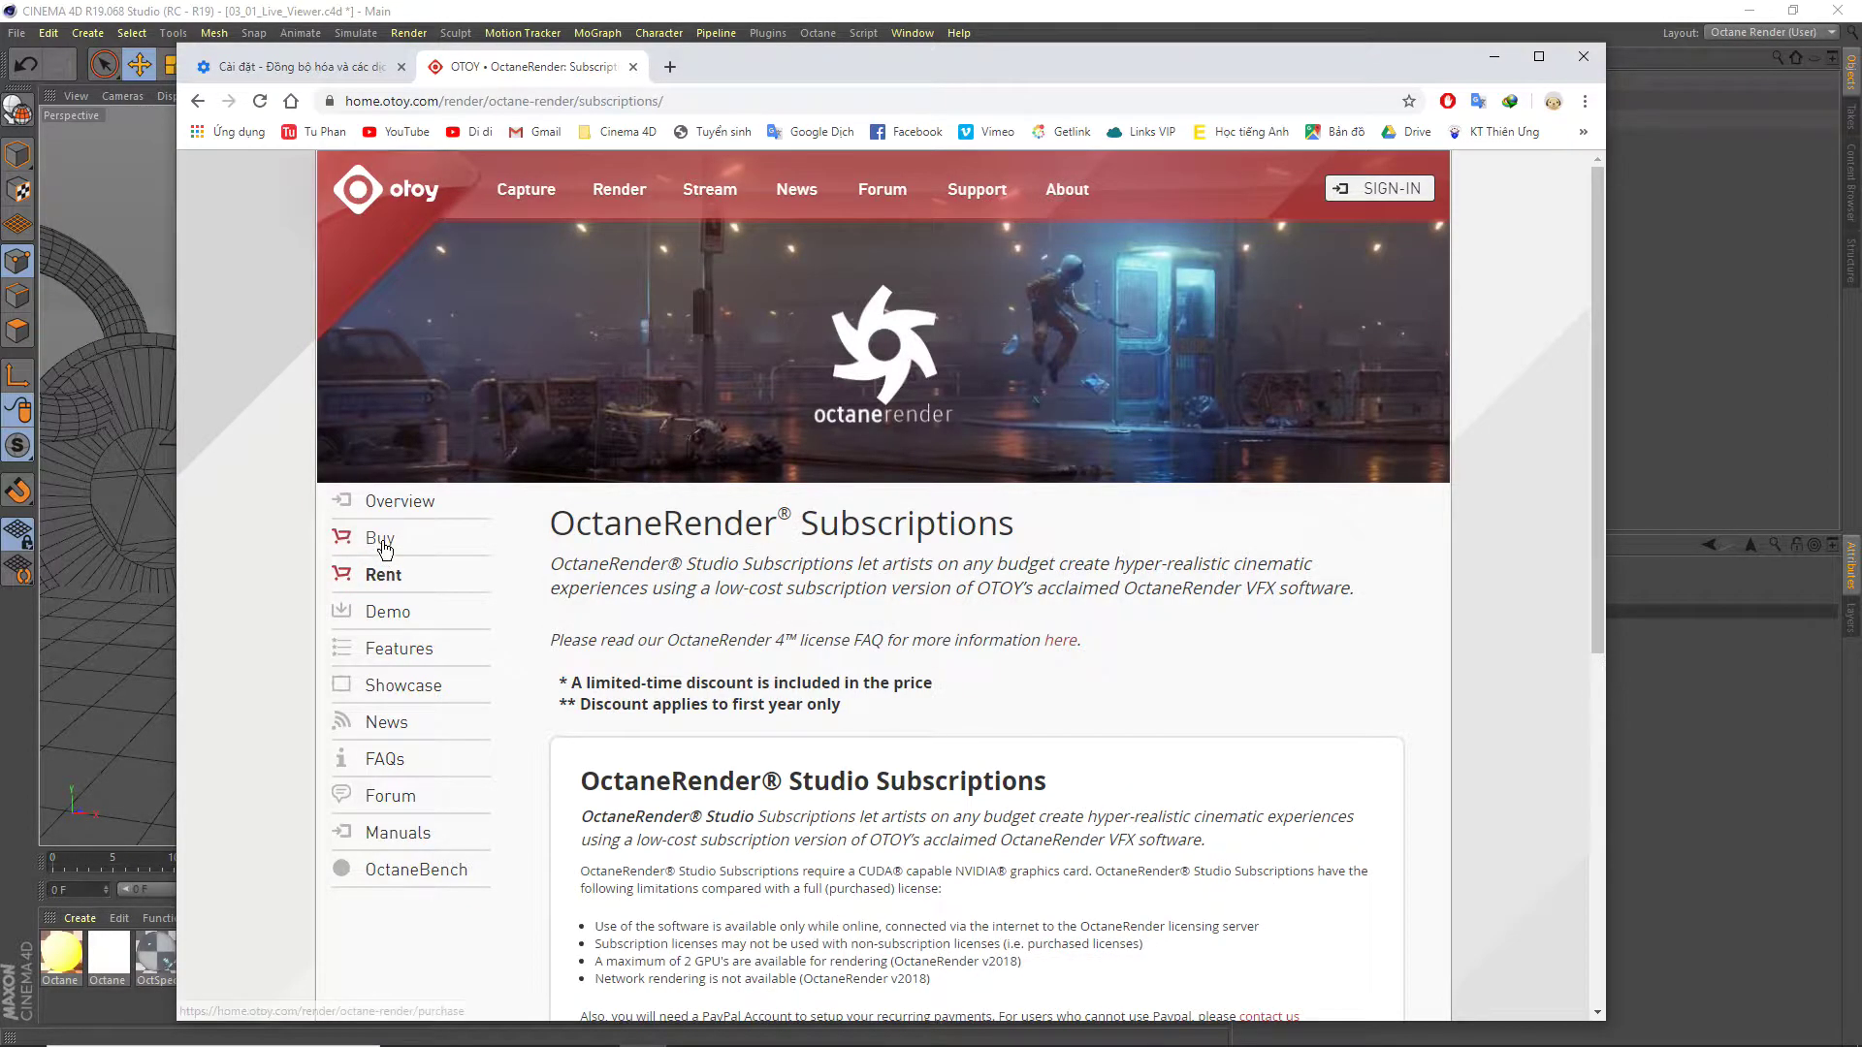
pyautogui.click(380, 540)
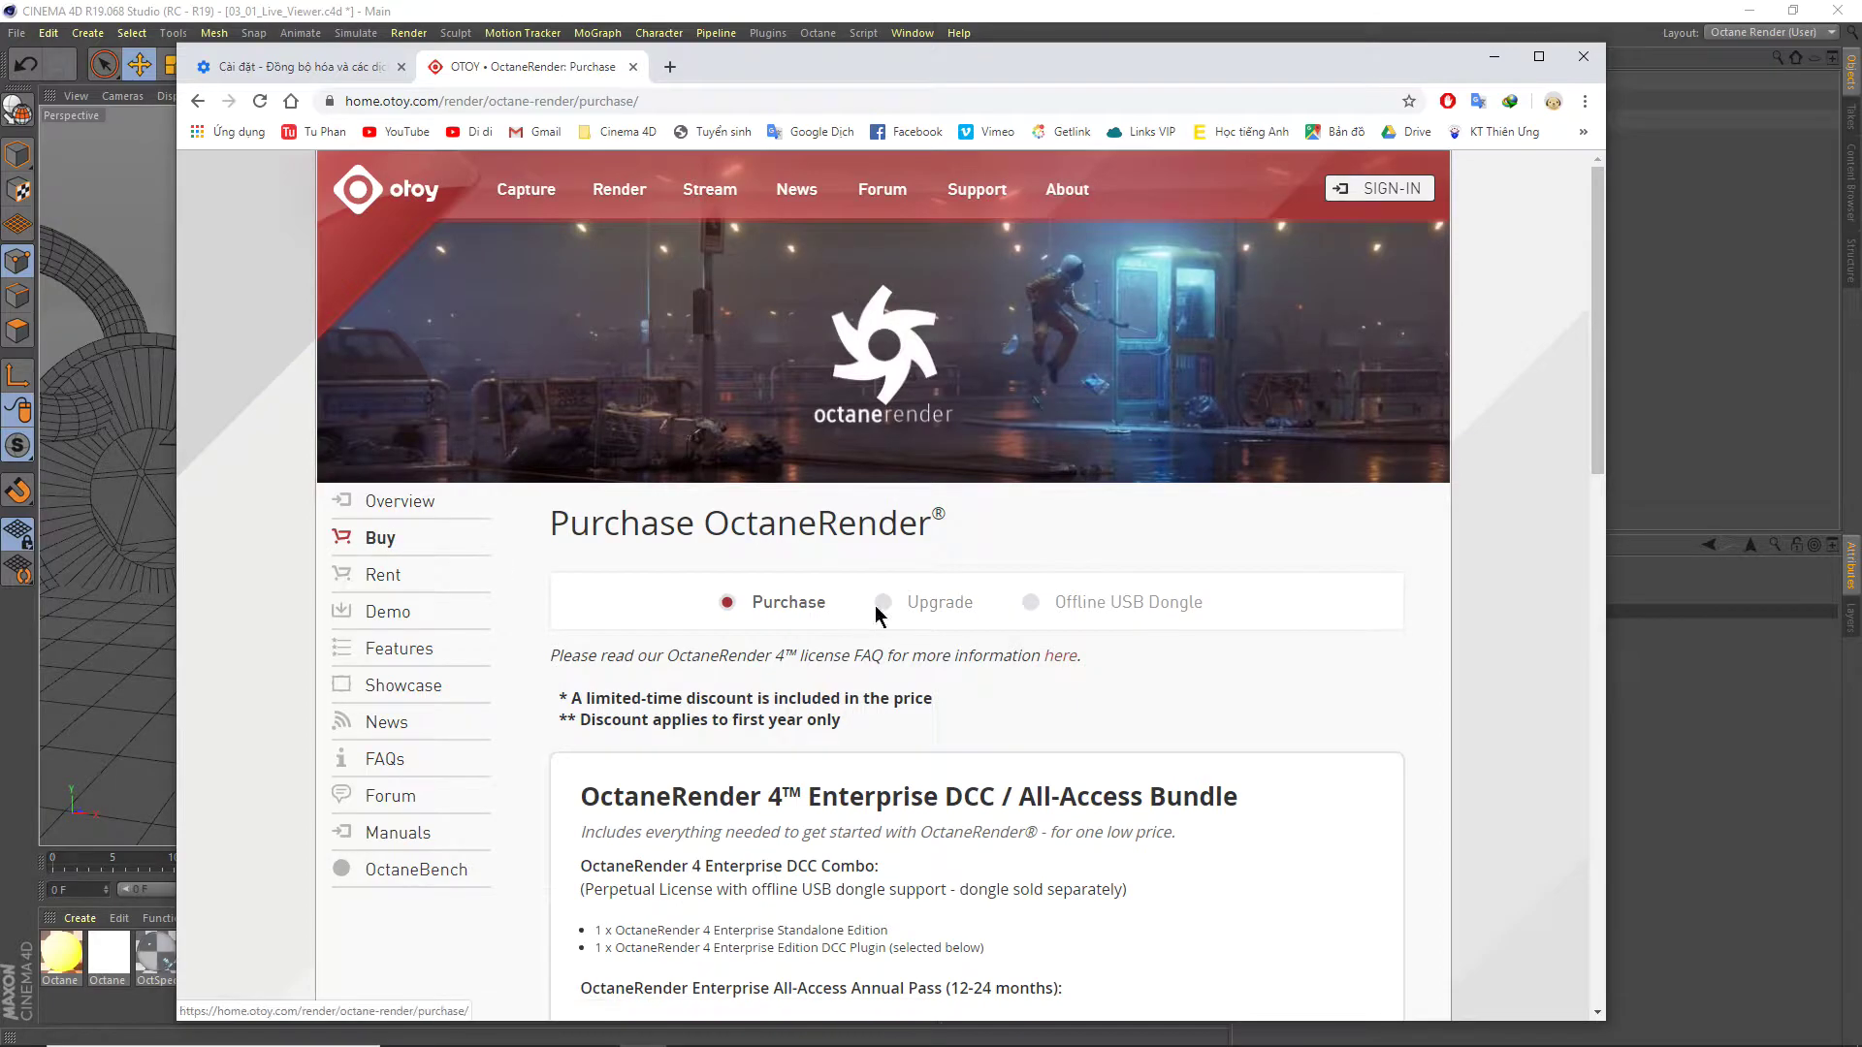
# Scroll to the OctaneRender 4 Enterprise DCC / All-Access Bundle description, highlighting 'OctaneRender 4'.
pyautogui.scroll(-1, 875, 606)
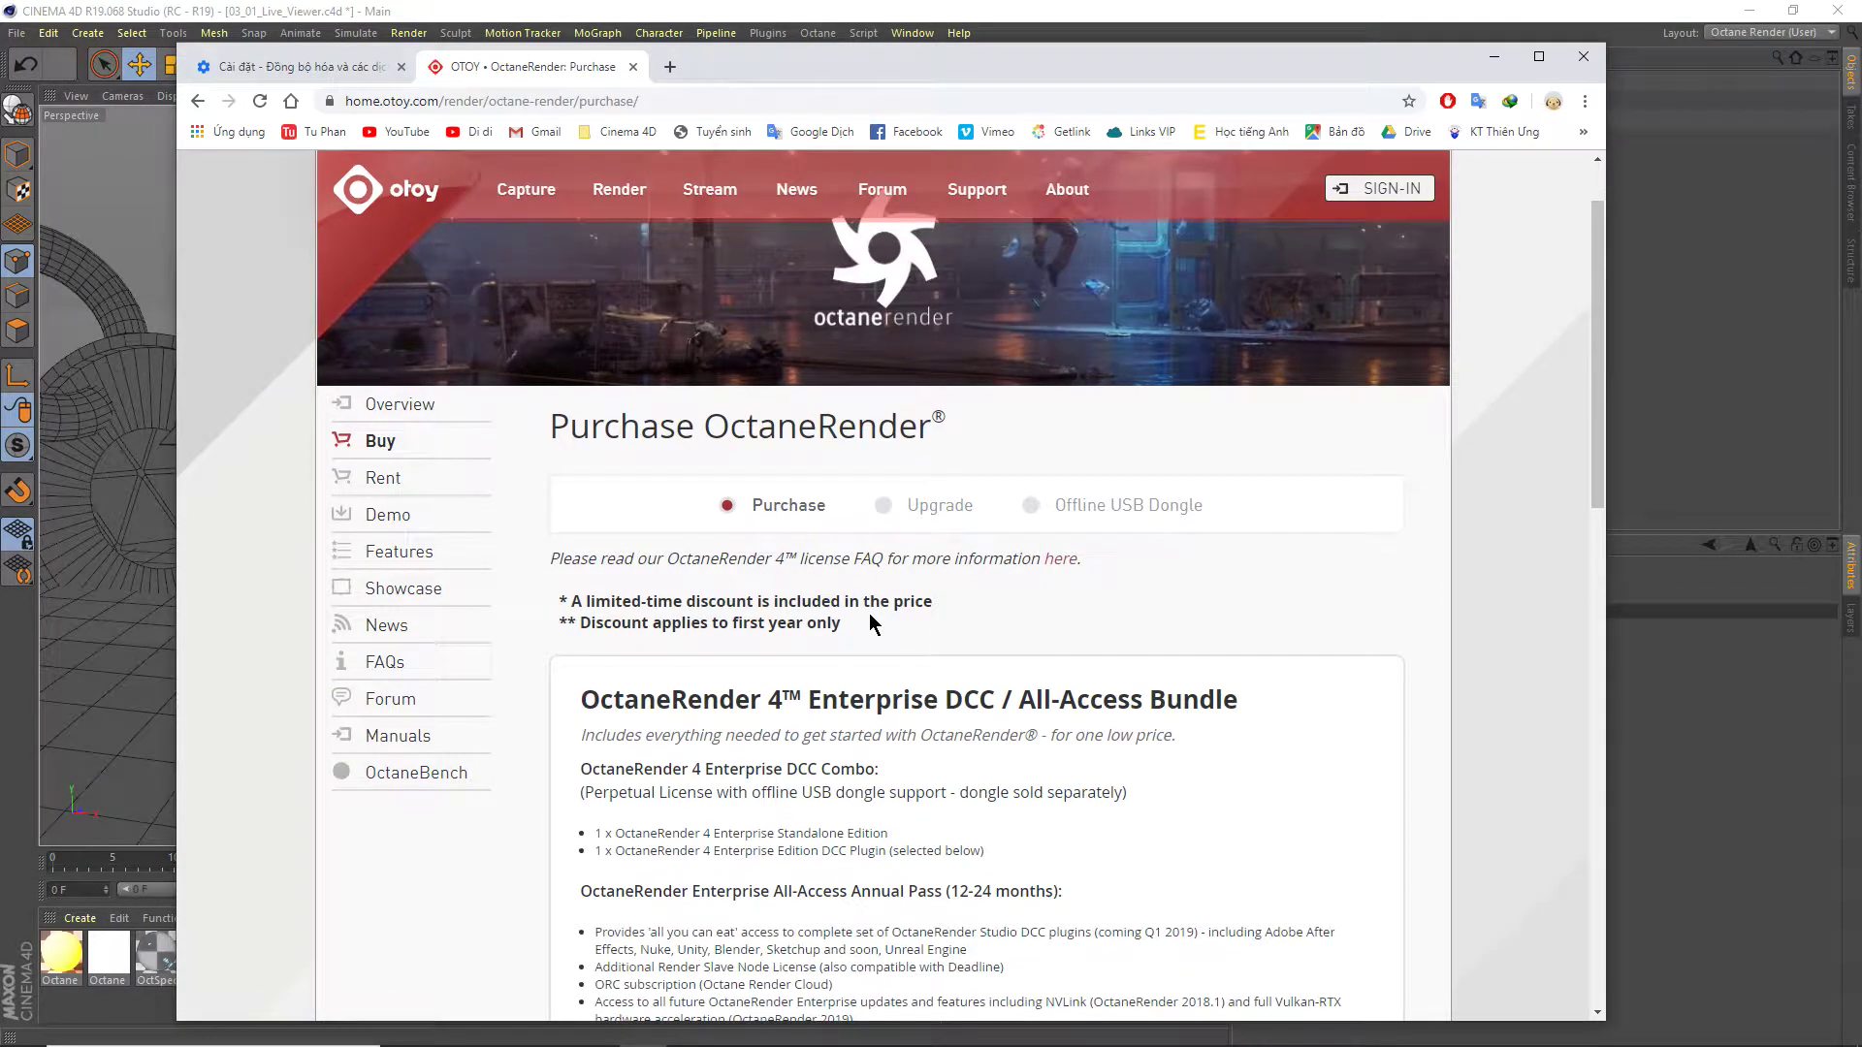
pyautogui.scroll(-1, 853, 577)
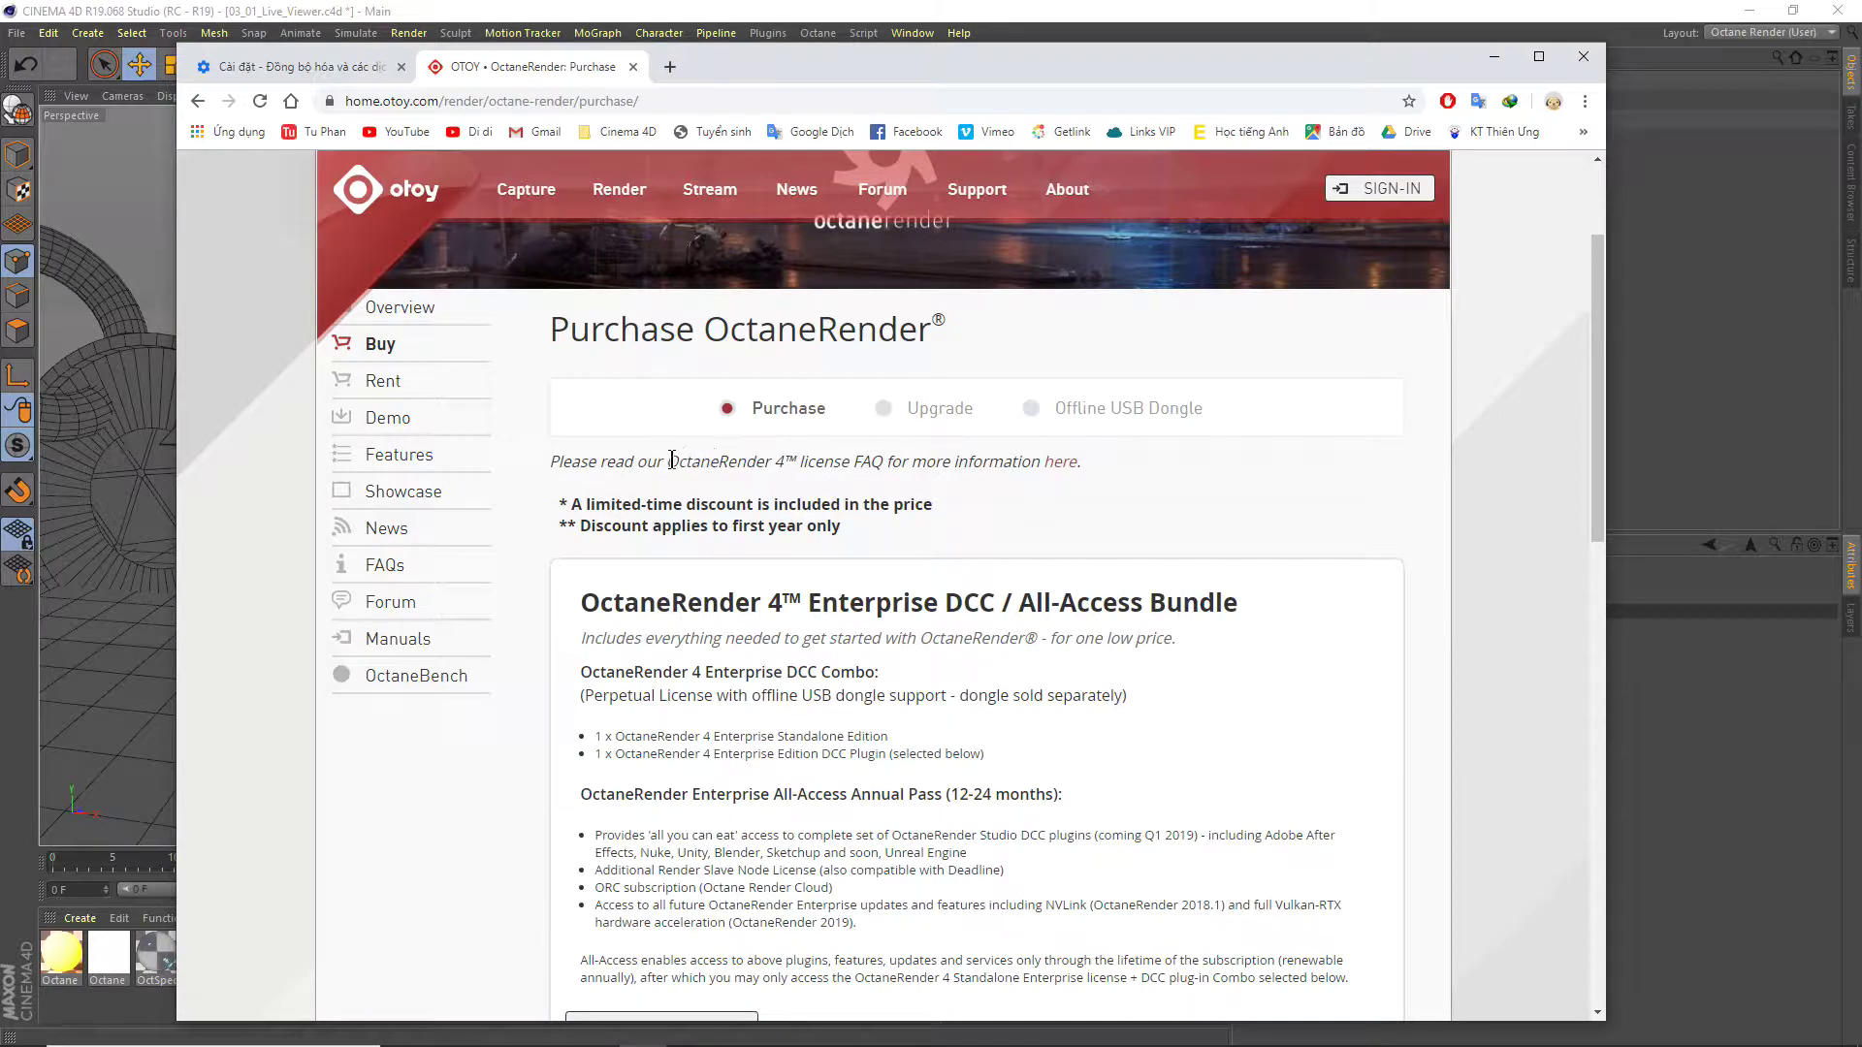
pyautogui.moveTo(668, 462); pyautogui.dragTo(780, 460)
pyautogui.moveTo(783, 455); pyautogui.dragTo(785, 462)
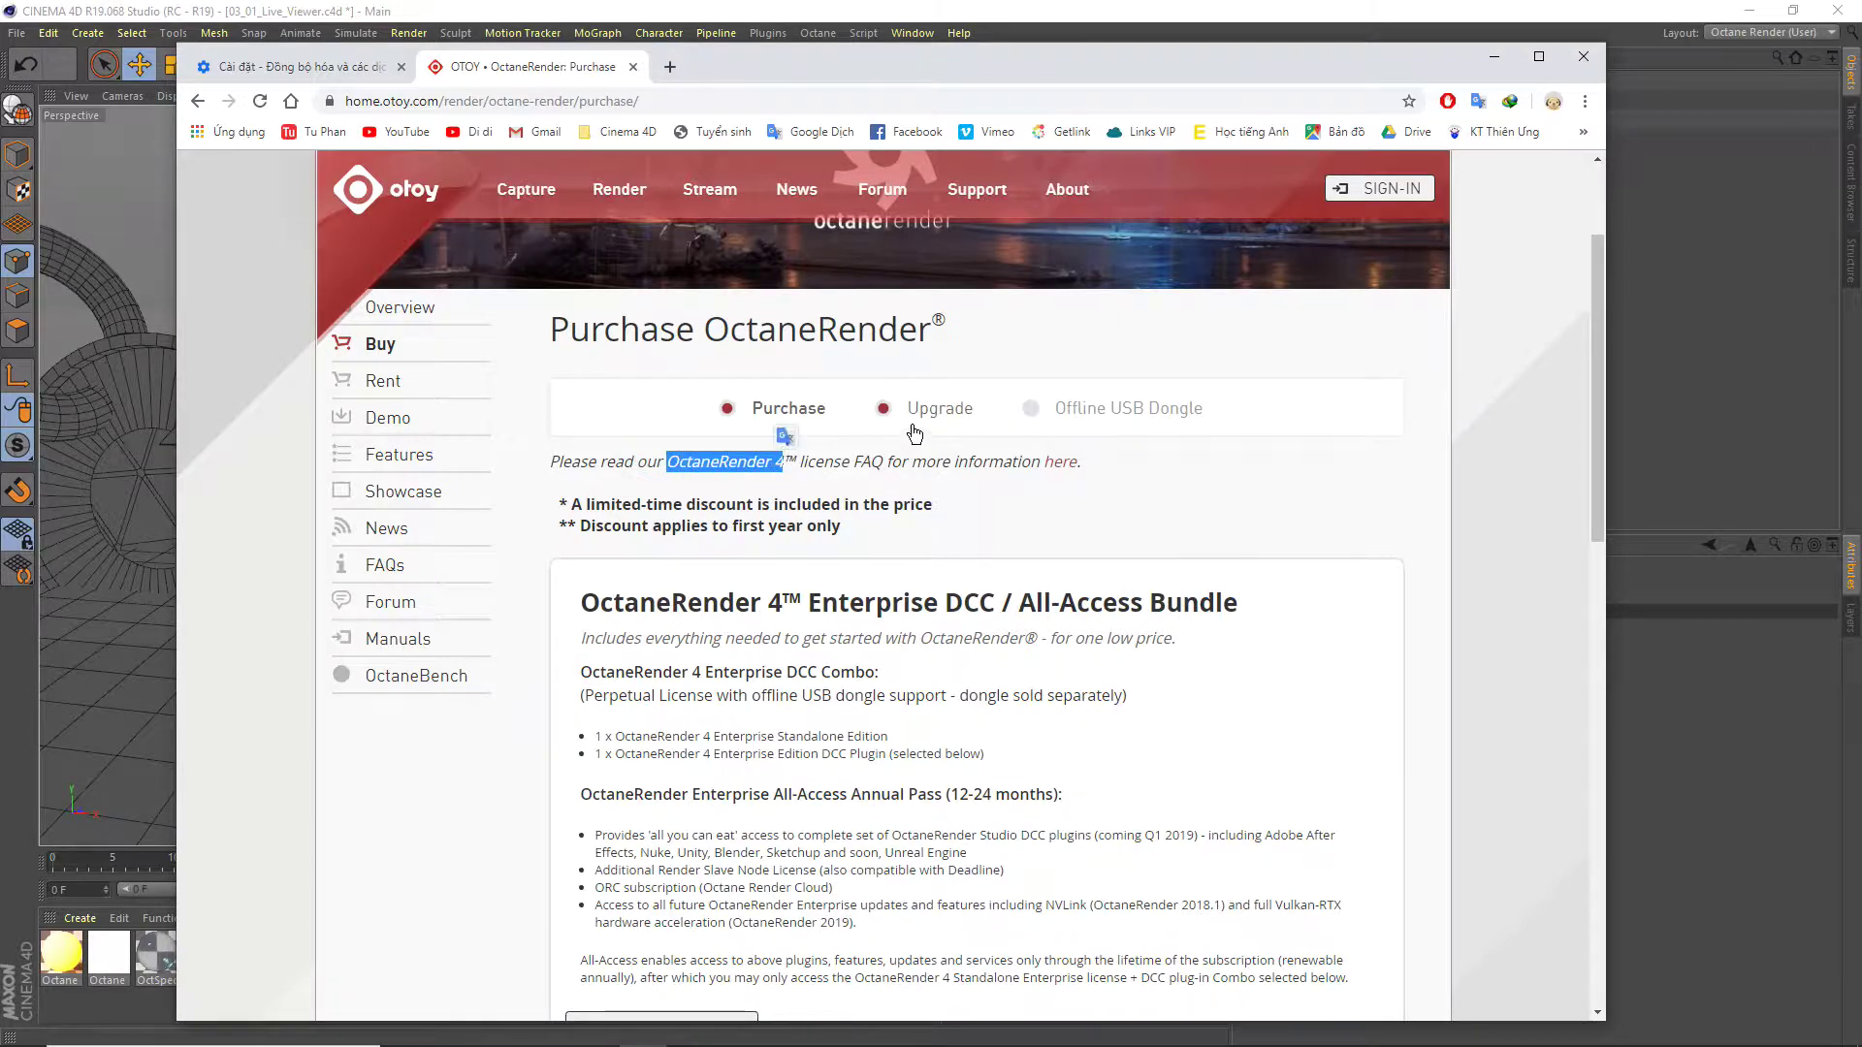
pyautogui.click(895, 452)
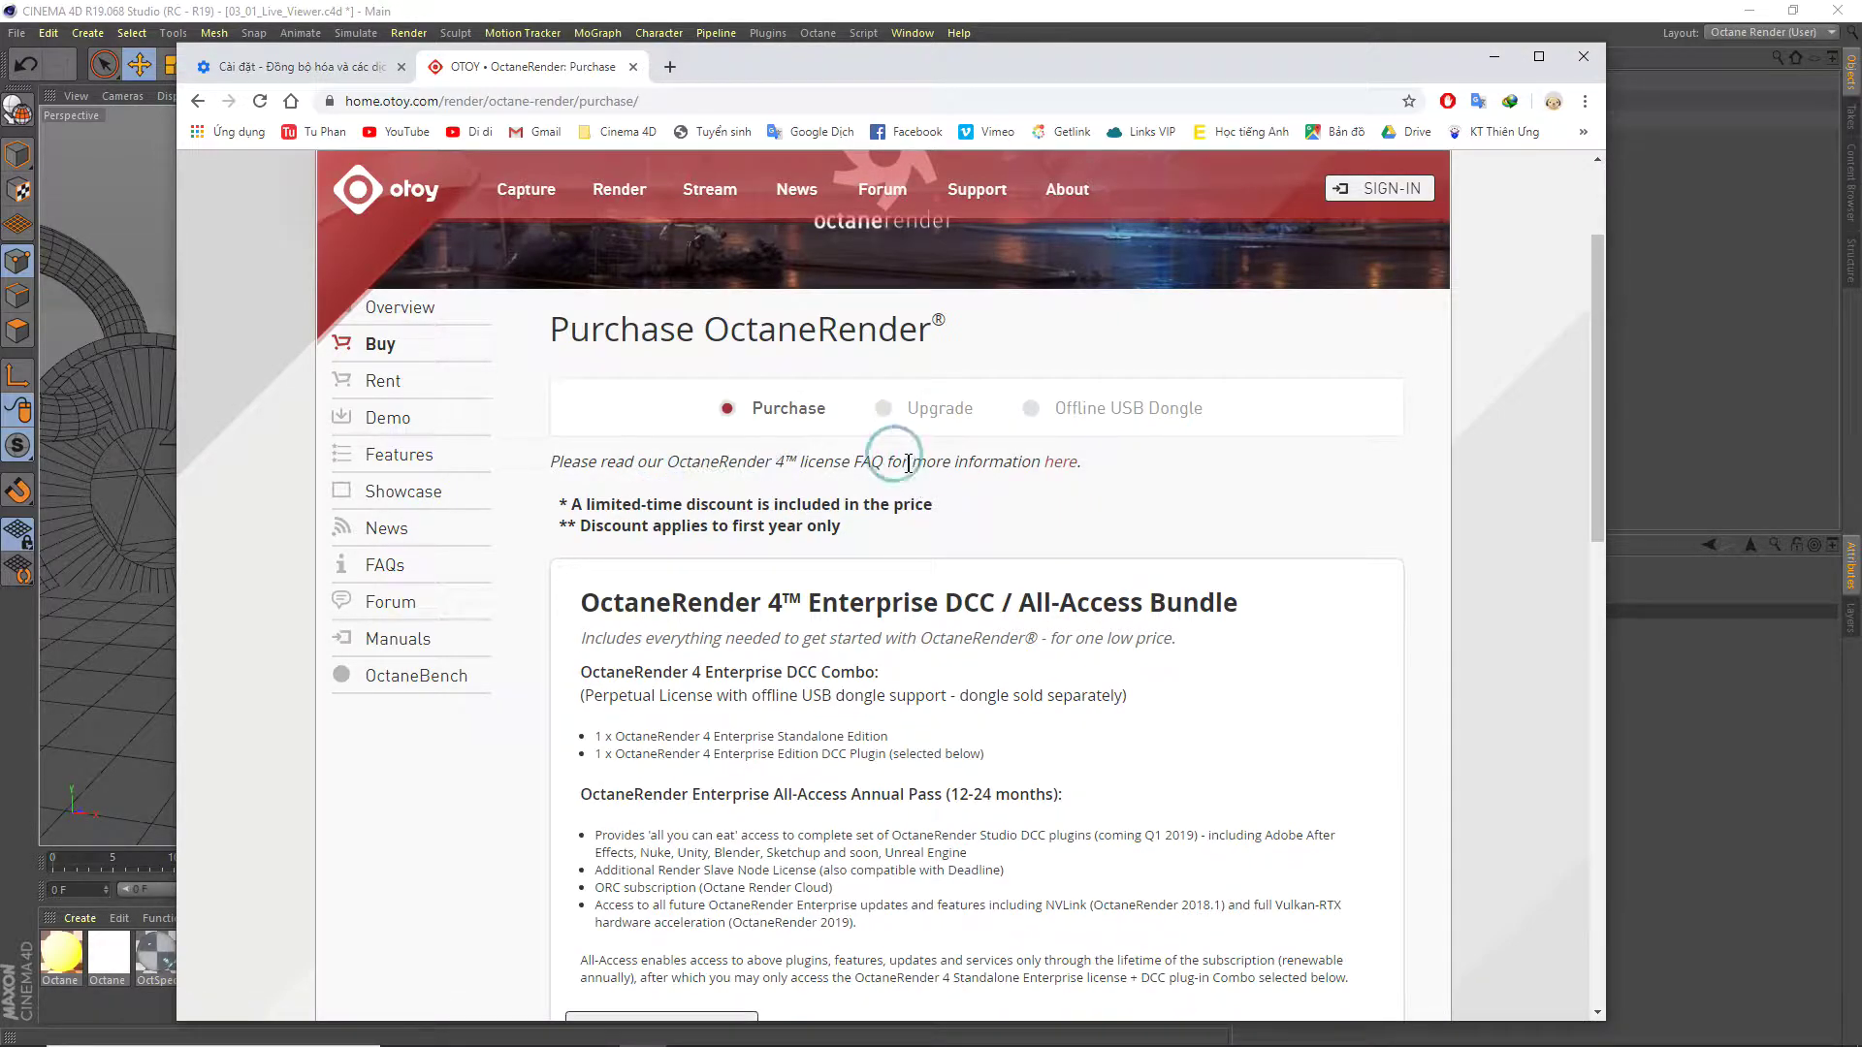
# View the Upgrade and Offline USB Dongle offers, return to Purchase, and highlight the discount note.
pyautogui.click(883, 410)
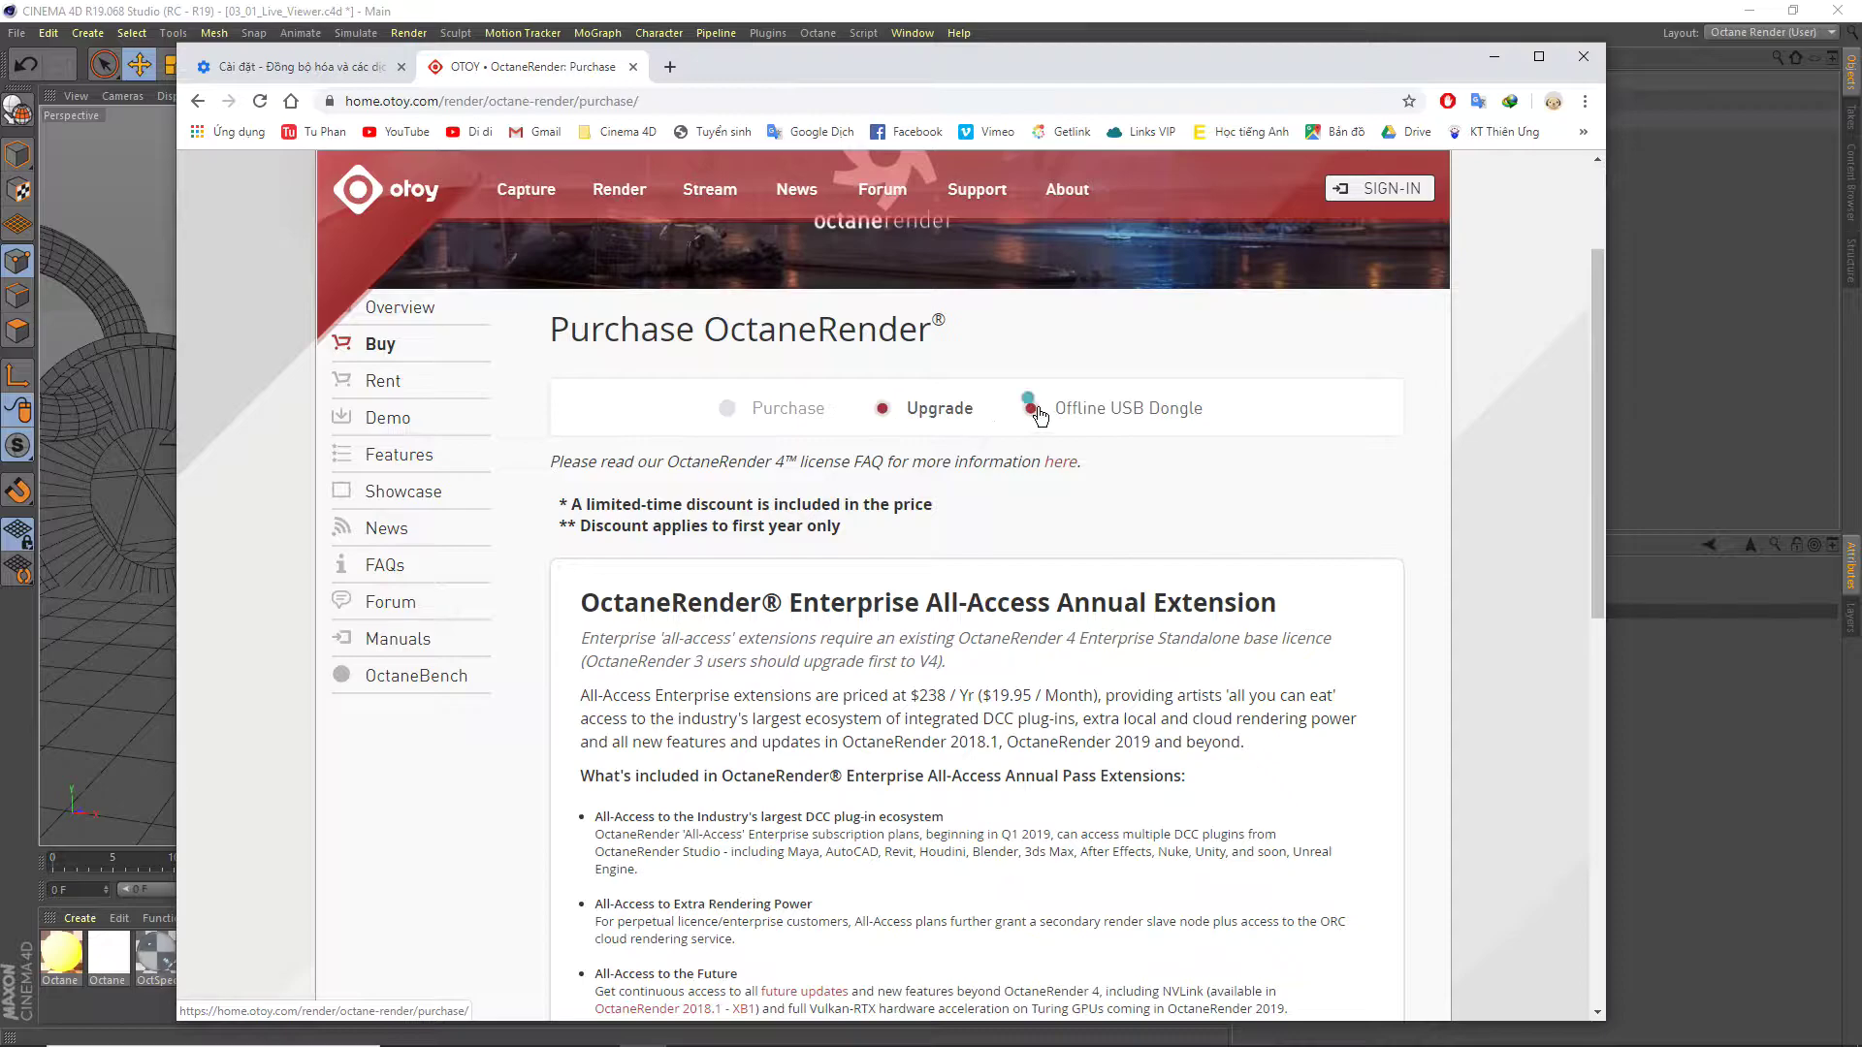
pyautogui.click(1034, 410)
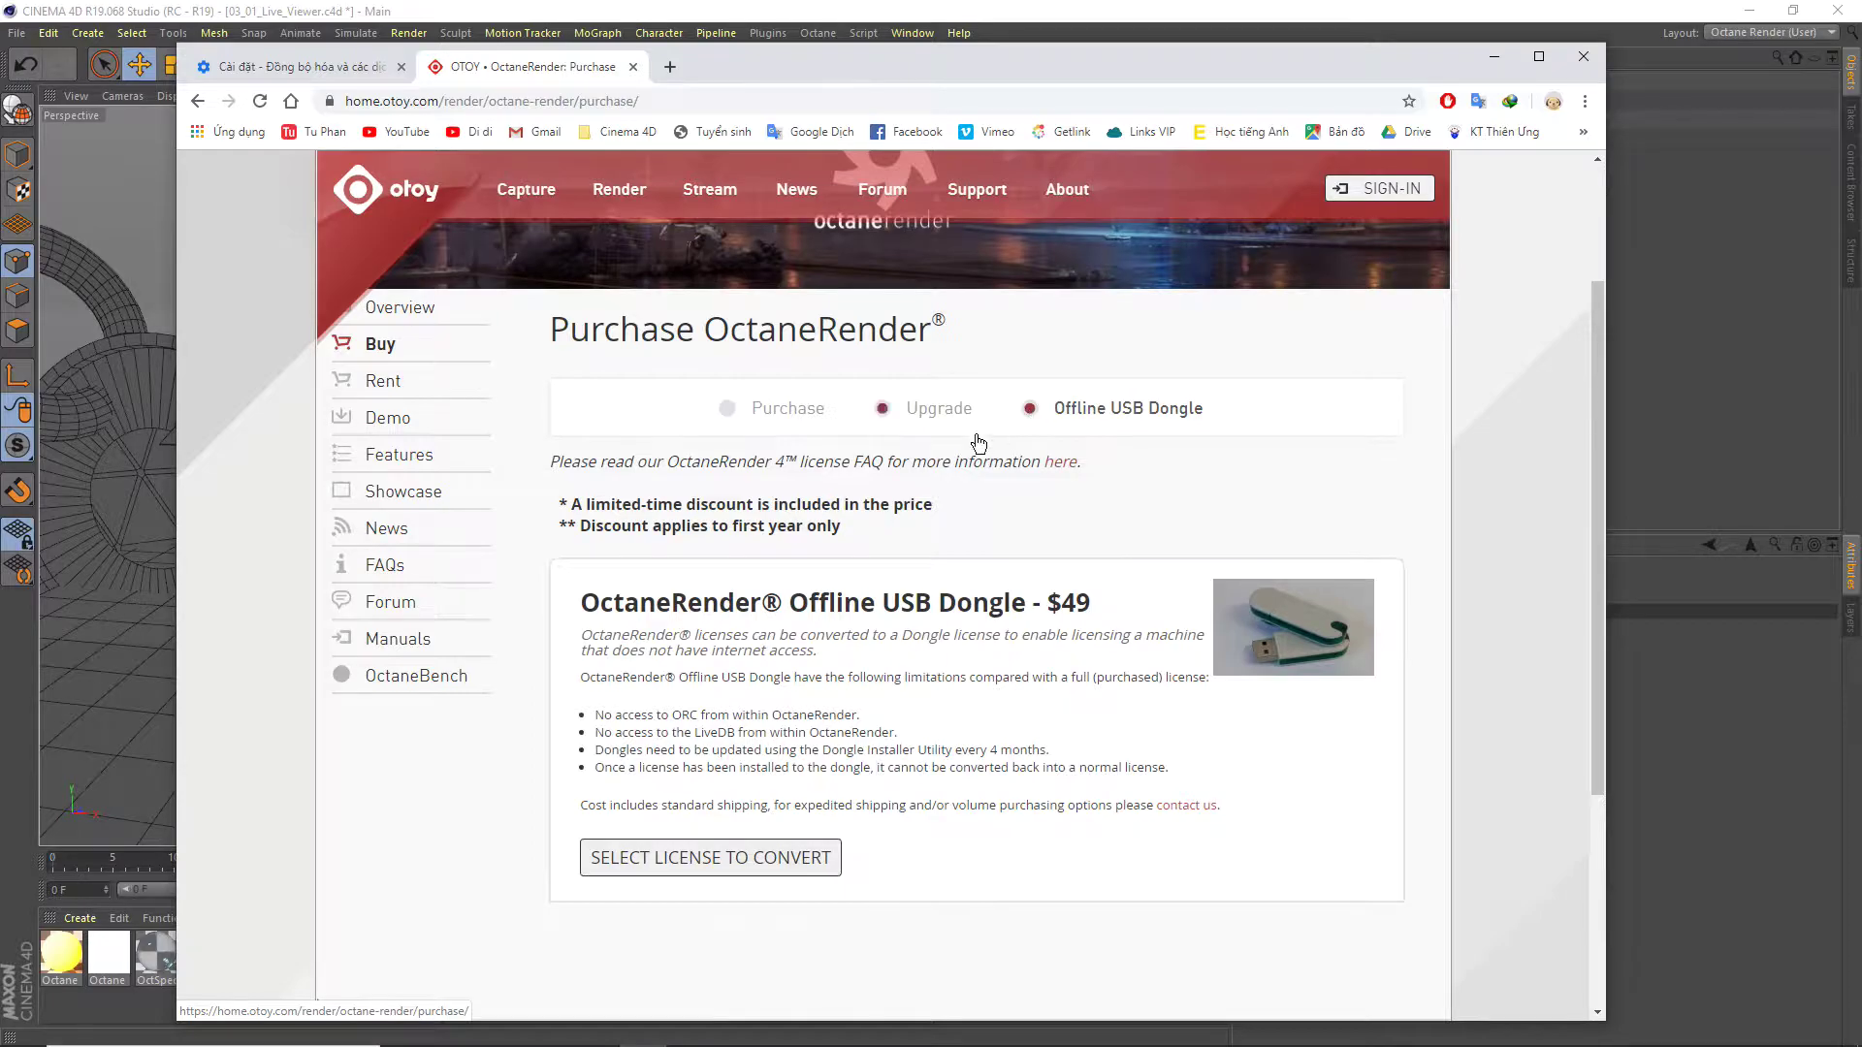
pyautogui.click(734, 415)
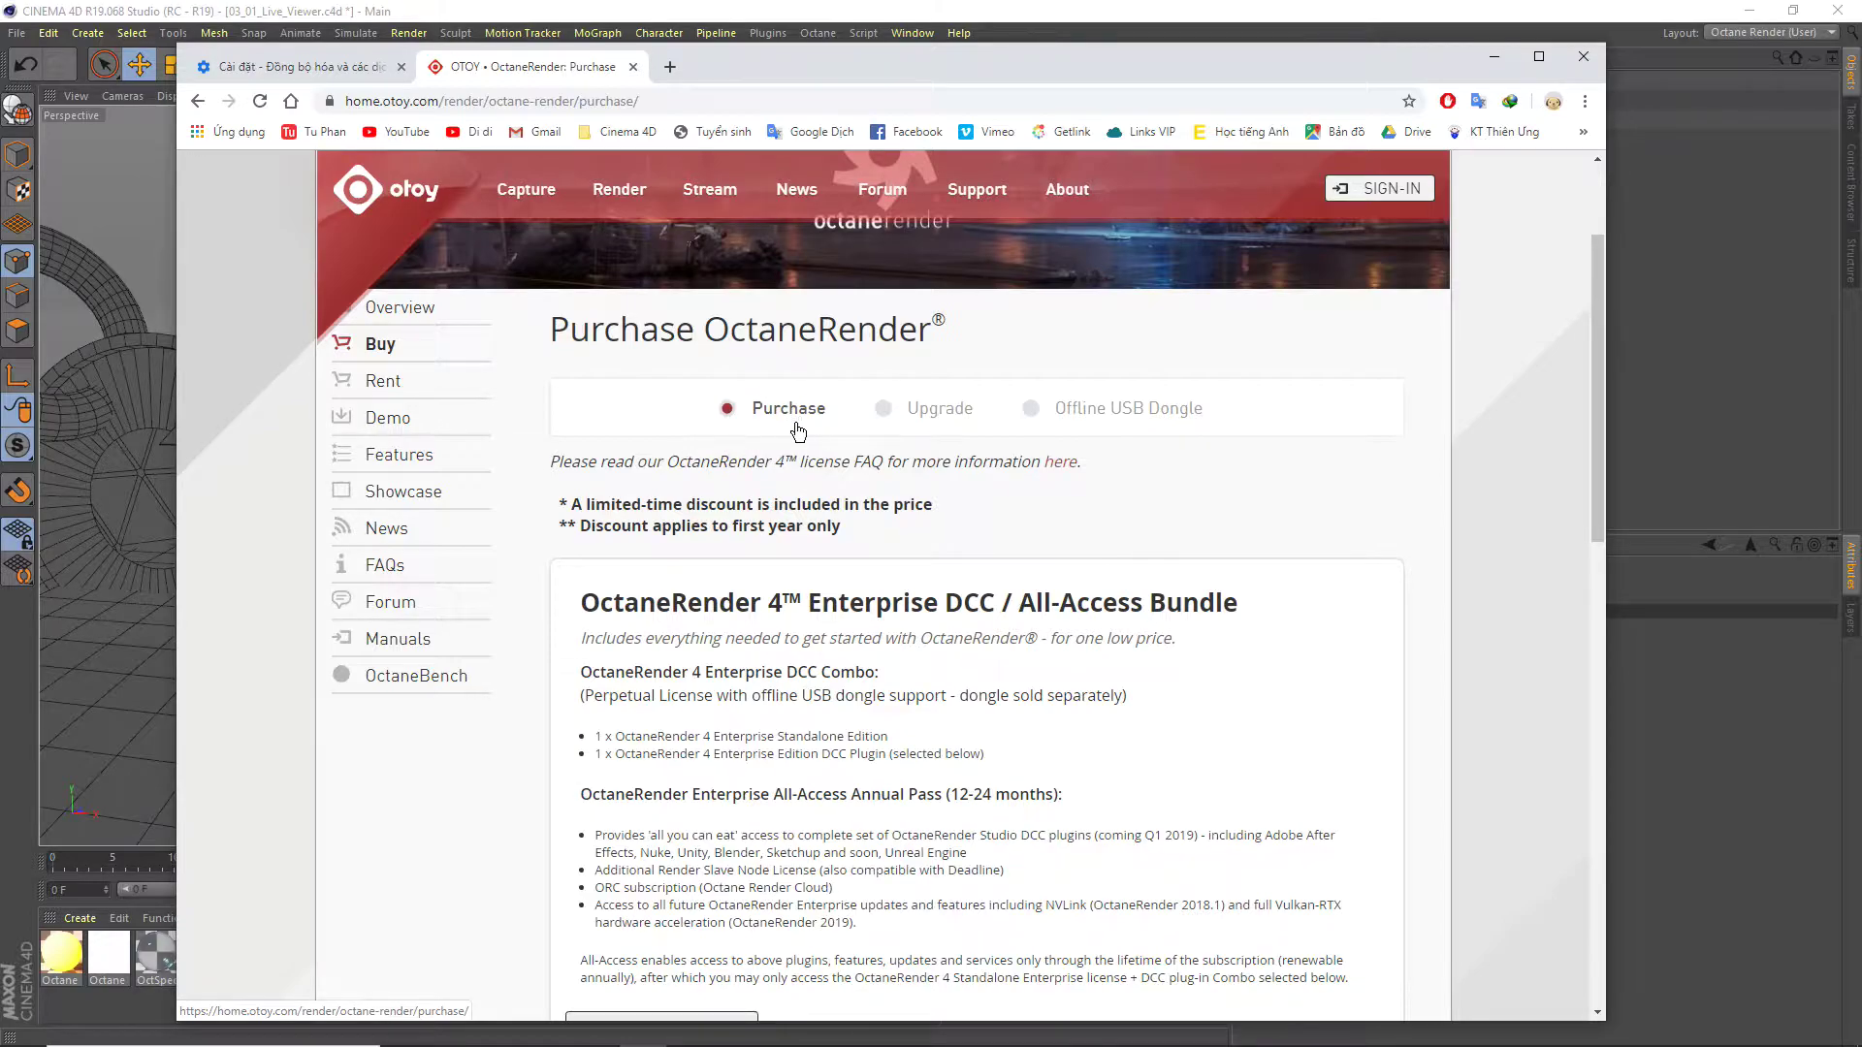
pyautogui.scroll(-1, 797, 431)
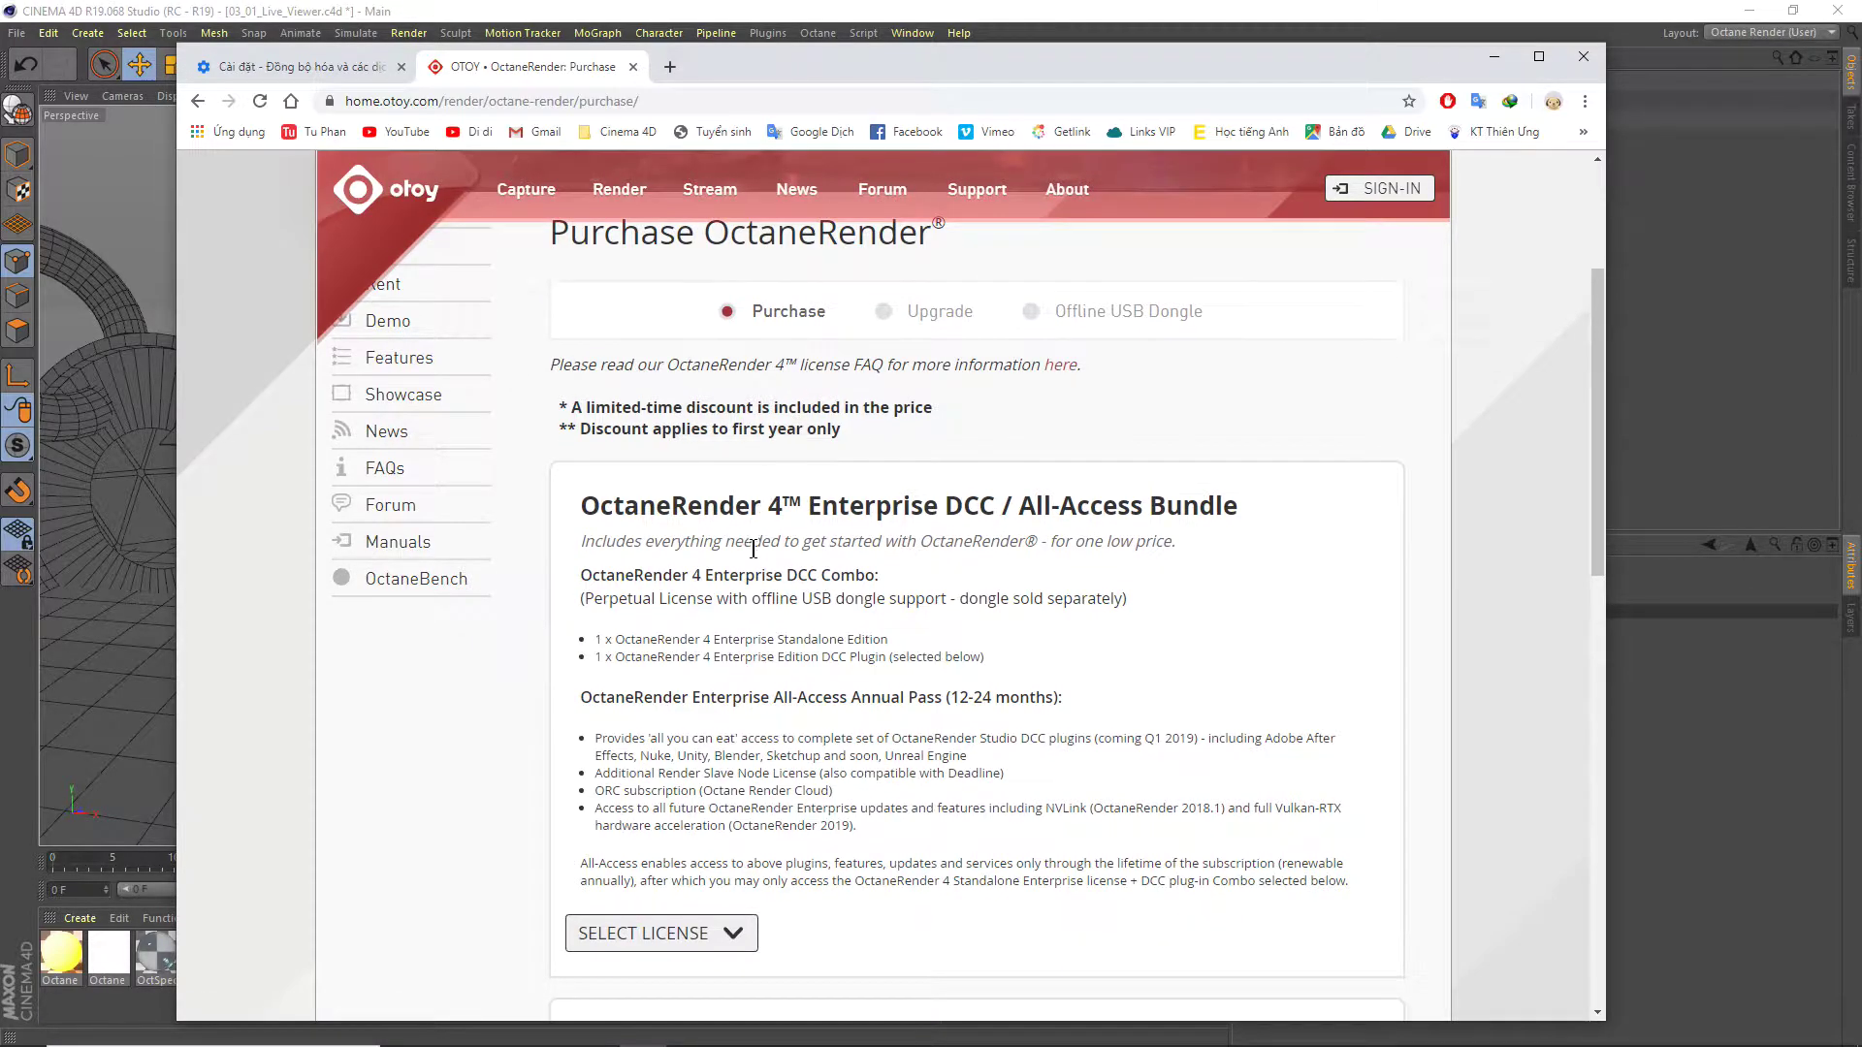
pyautogui.scroll(-1, 752, 550)
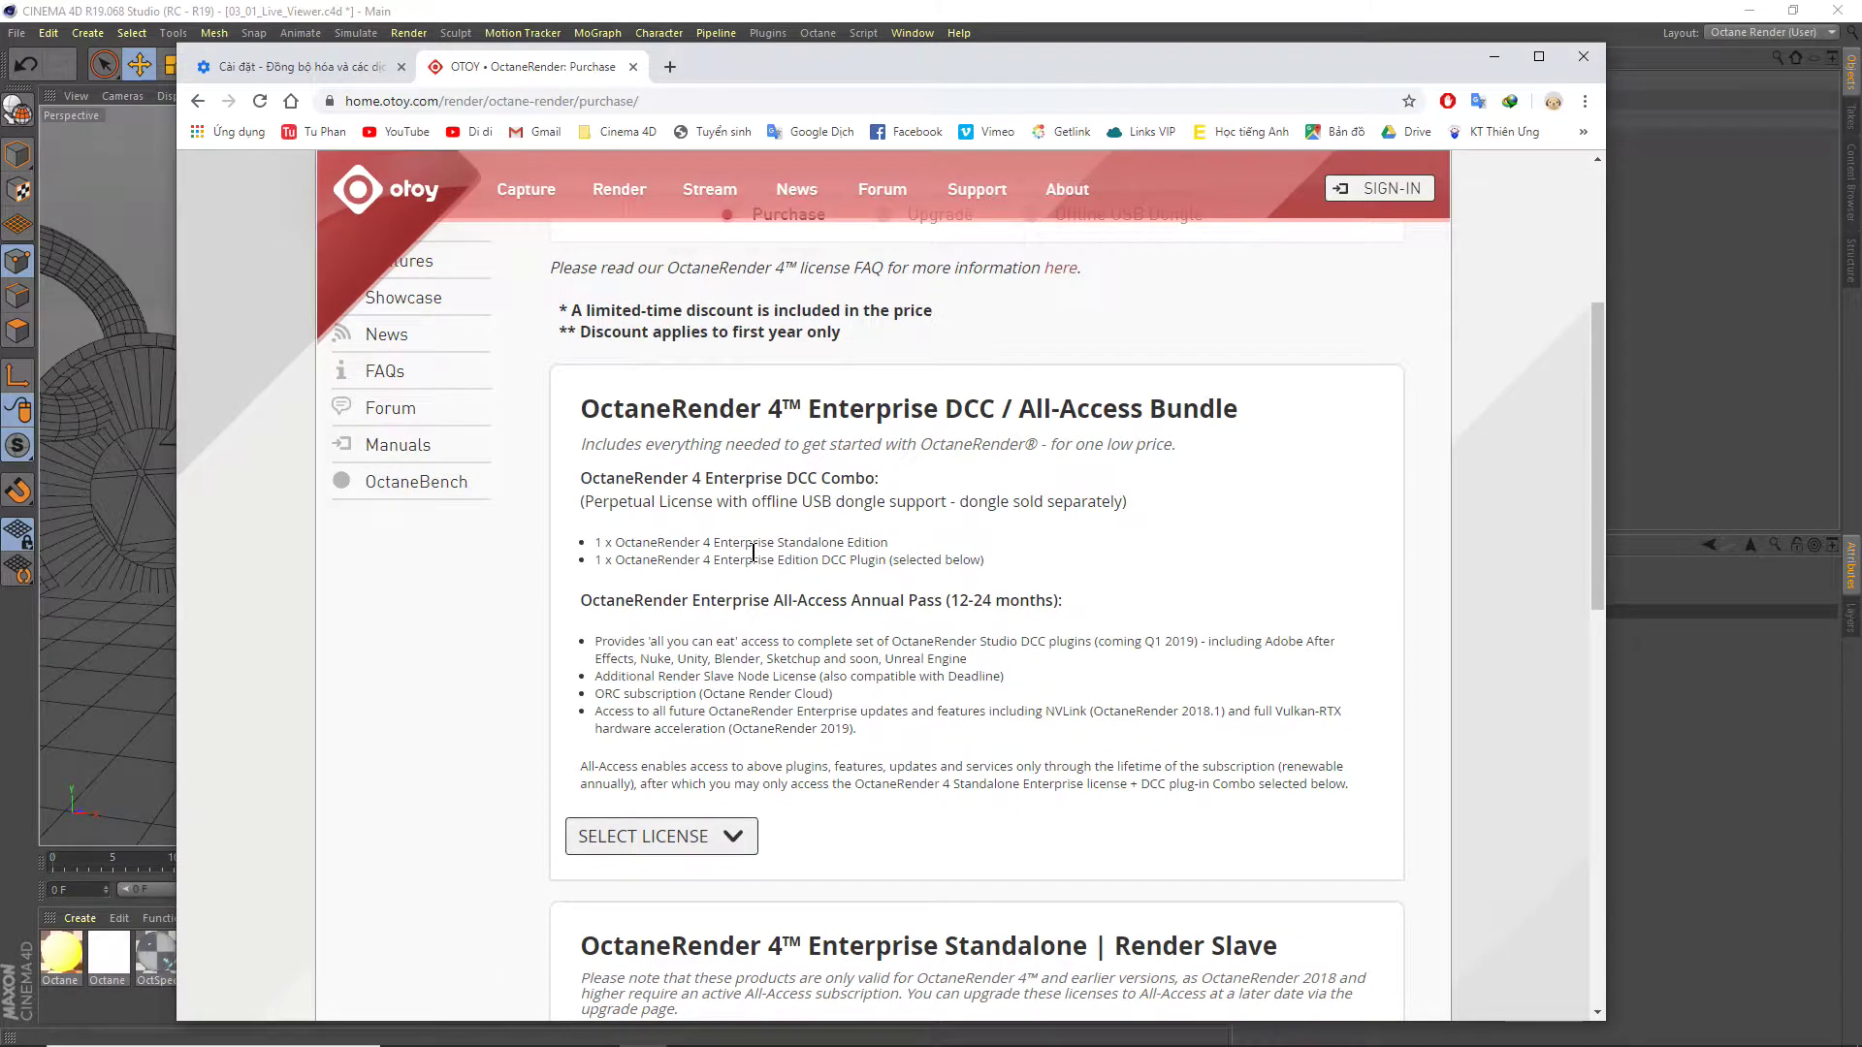
pyautogui.scroll(1, 753, 552)
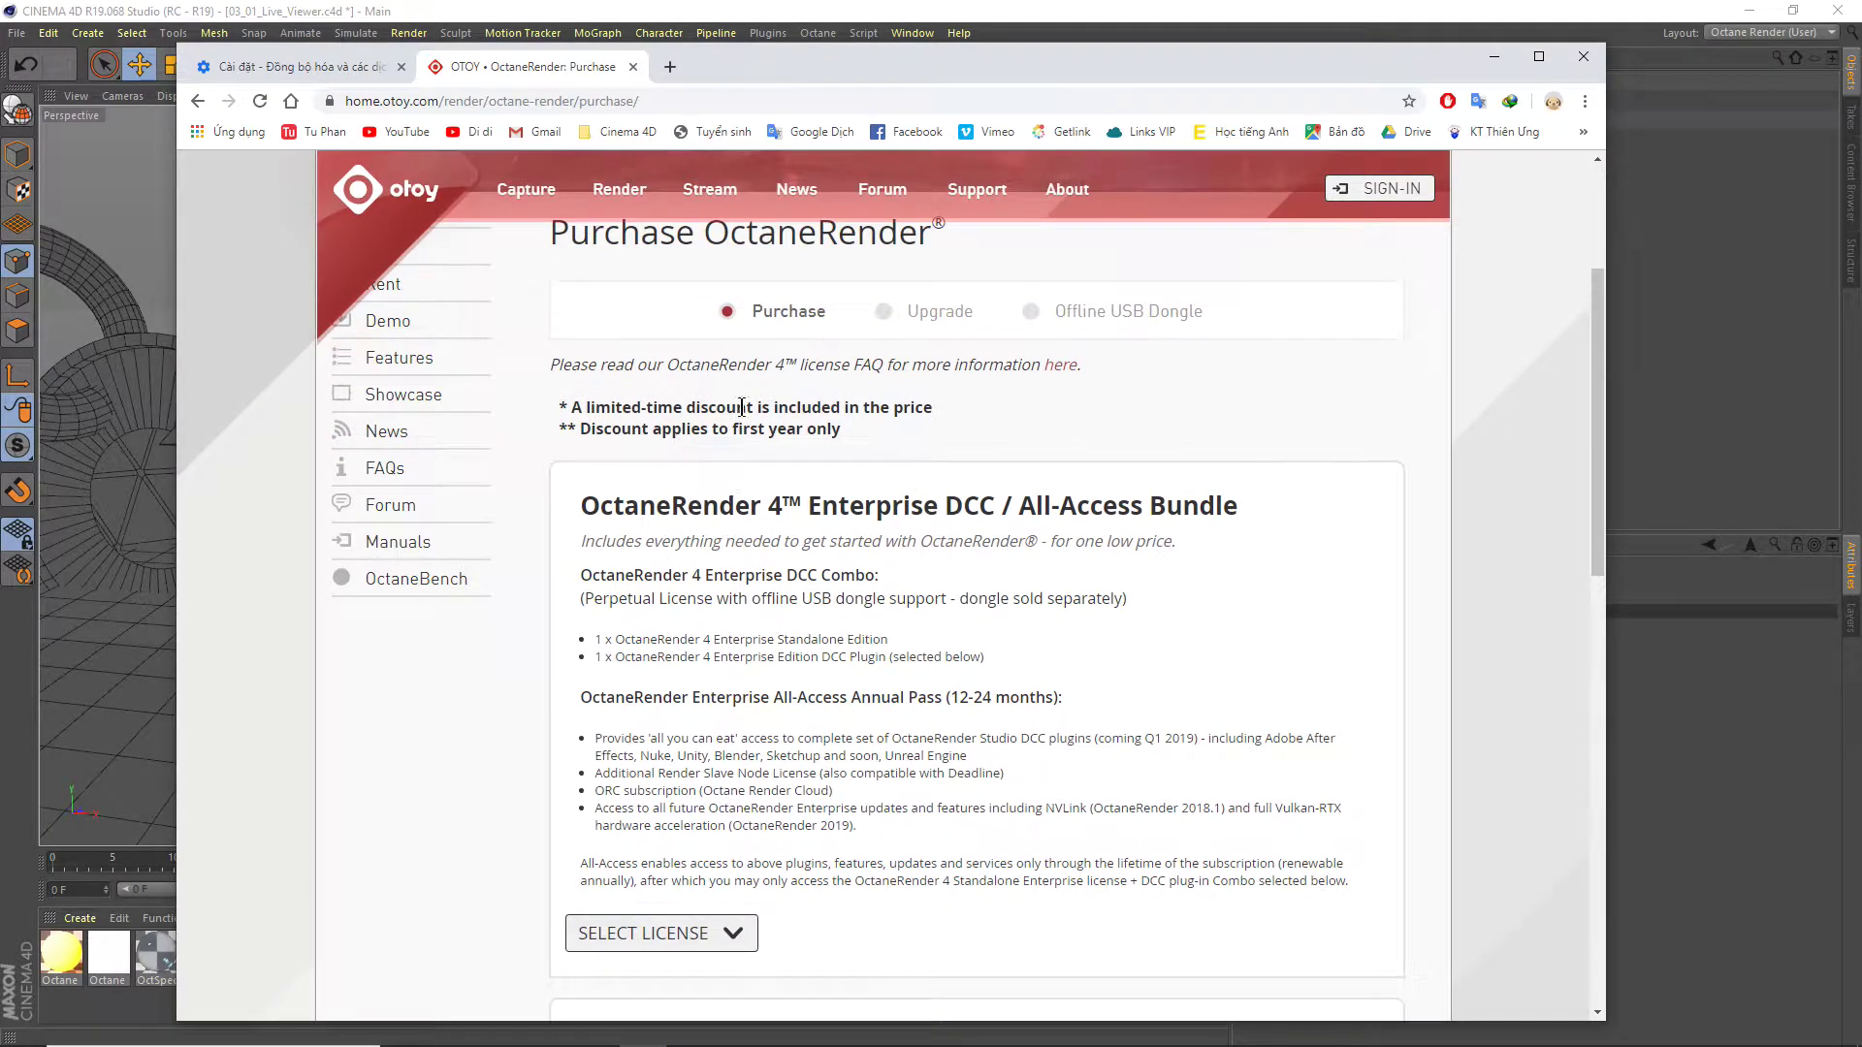
pyautogui.moveTo(585, 408); pyautogui.dragTo(914, 412)
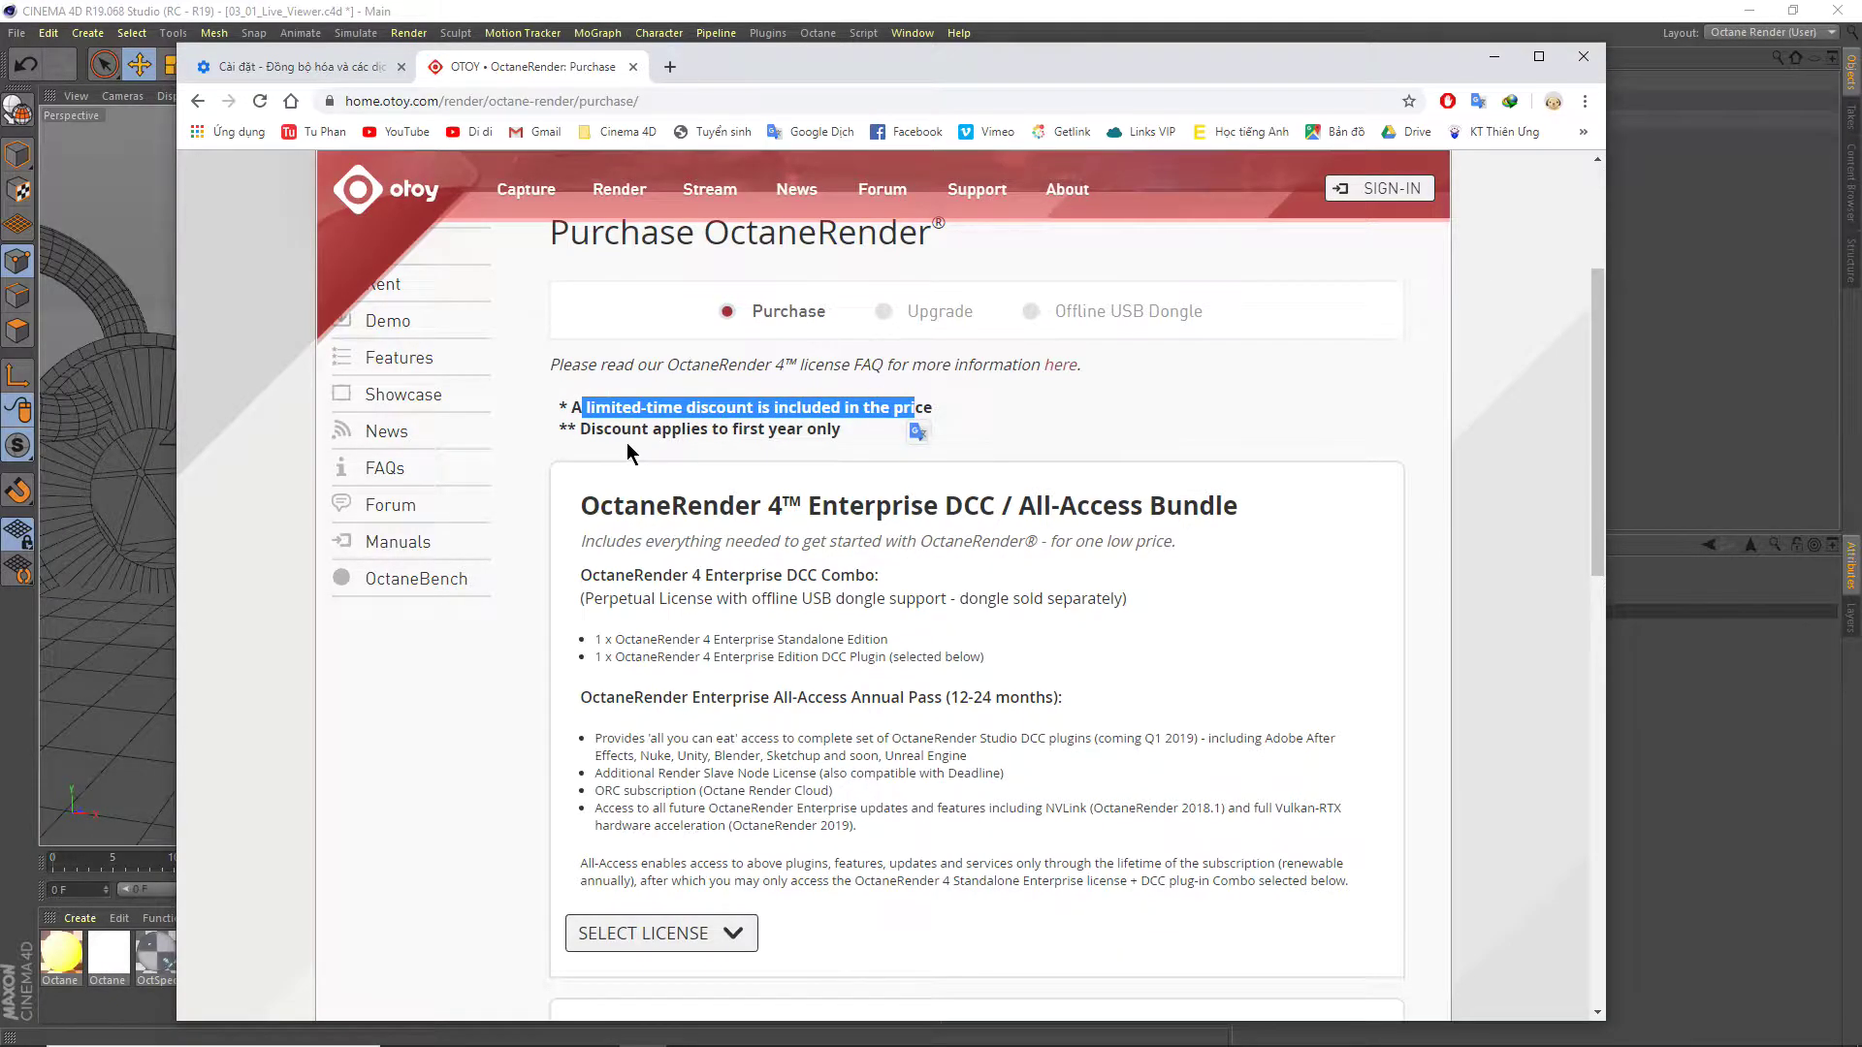
# Scroll to the Enterprise Standalone | Render Slave and Unbundled Enterprise DCC Plug-ins license sections.
pyautogui.scroll(-2, 627, 443)
pyautogui.scroll(-1, 654, 541)
pyautogui.scroll(-1, 679, 636)
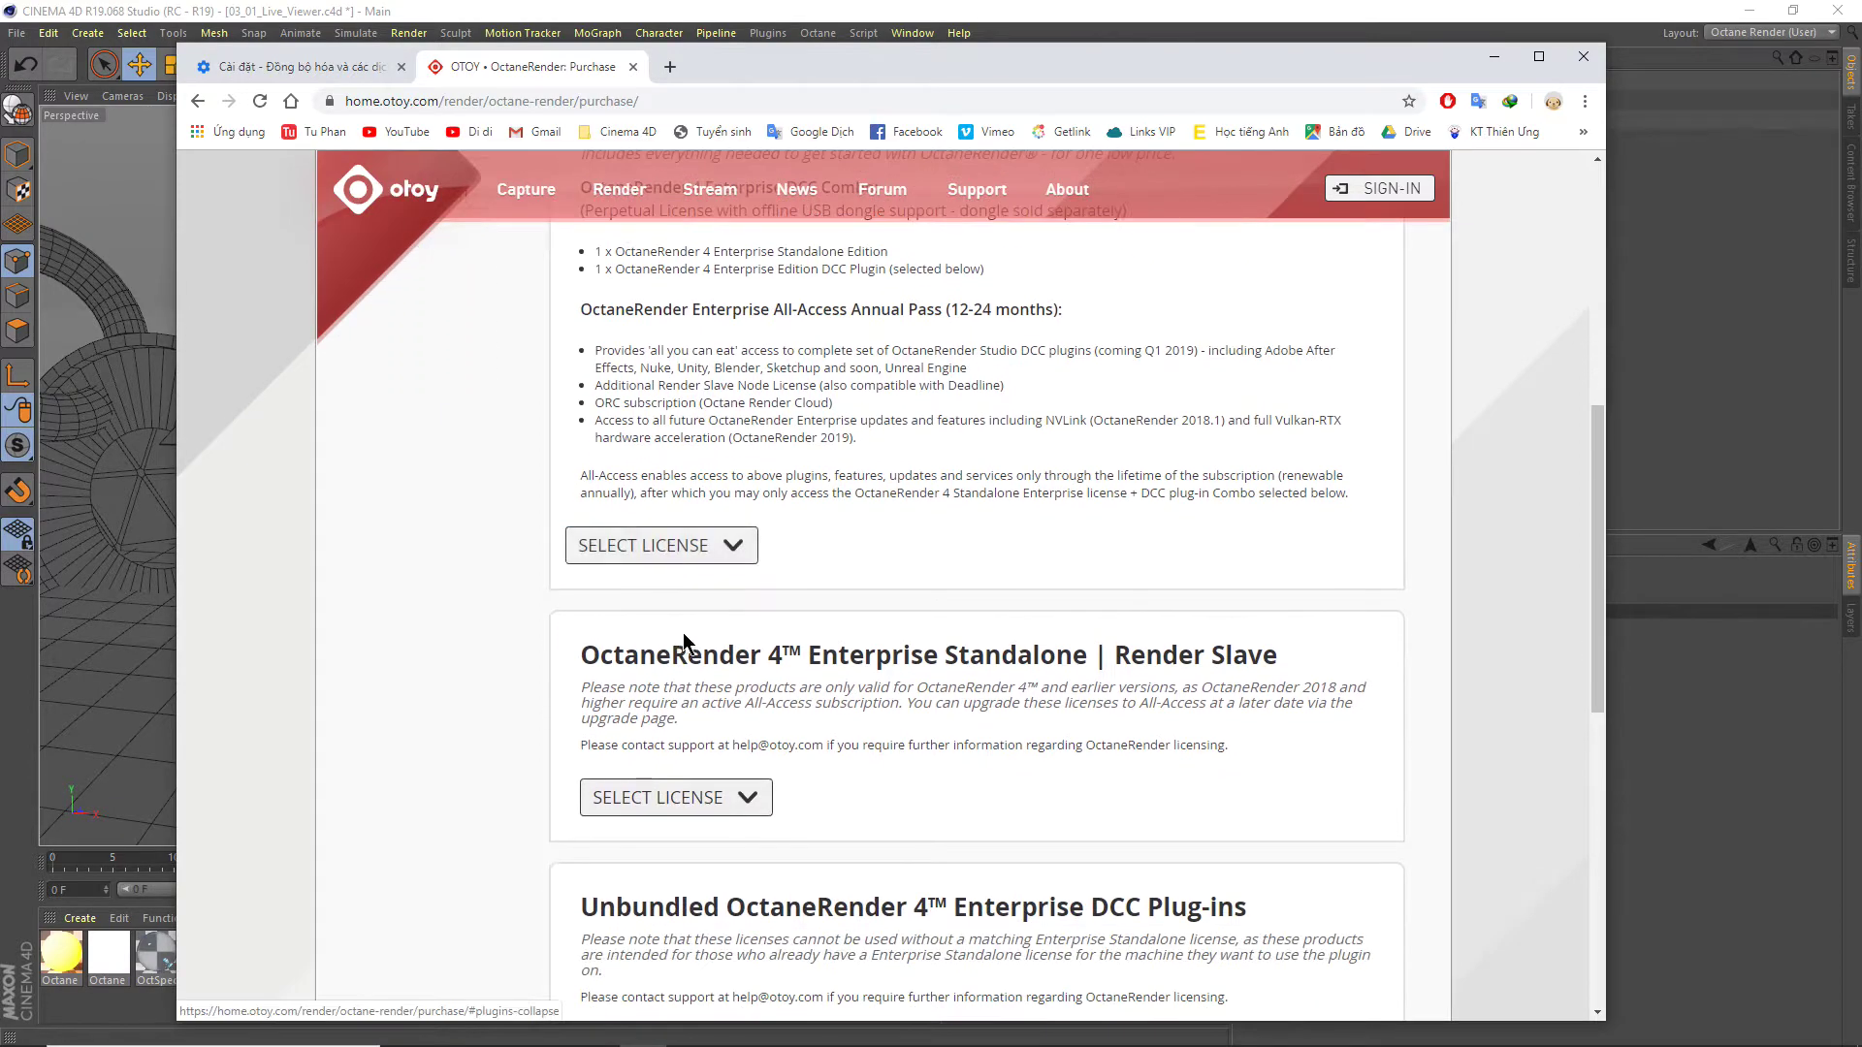
pyautogui.scroll(-1, 689, 630)
pyautogui.scroll(-1, 693, 628)
pyautogui.scroll(-1, 676, 665)
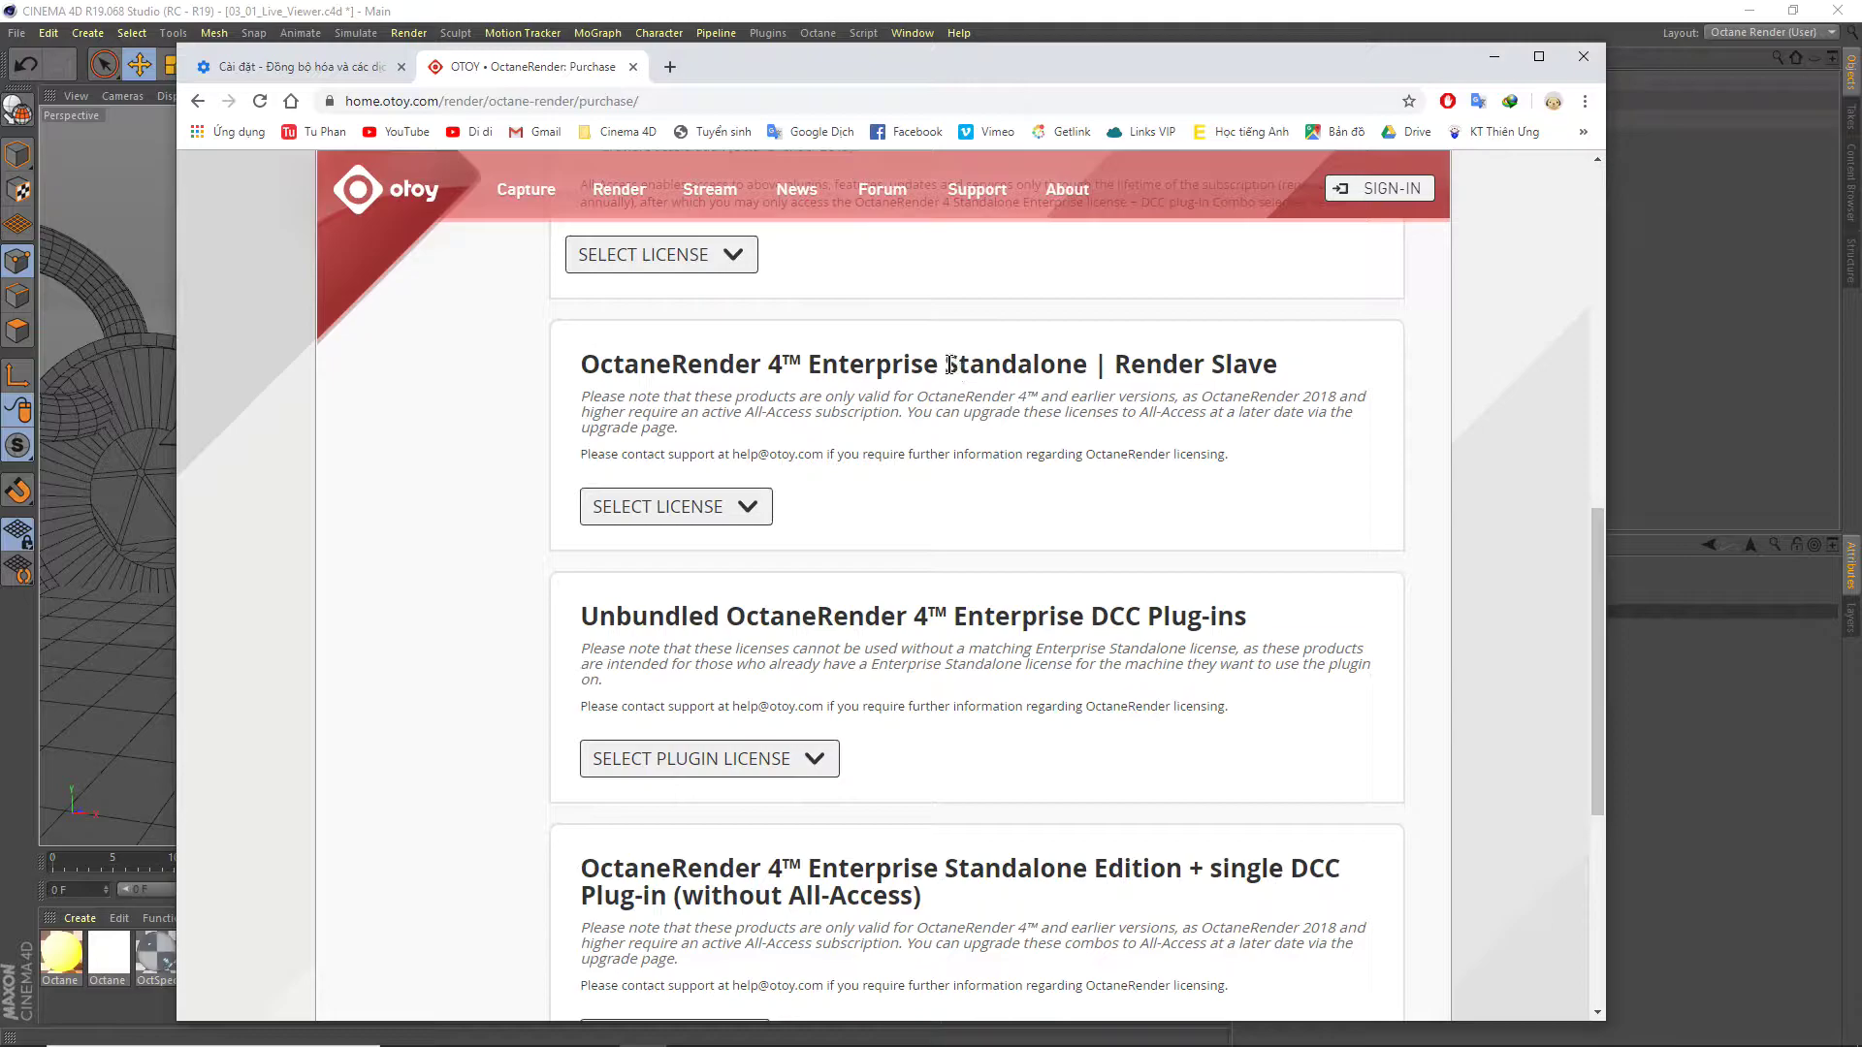
pyautogui.moveTo(950, 365); pyautogui.dragTo(1087, 372)
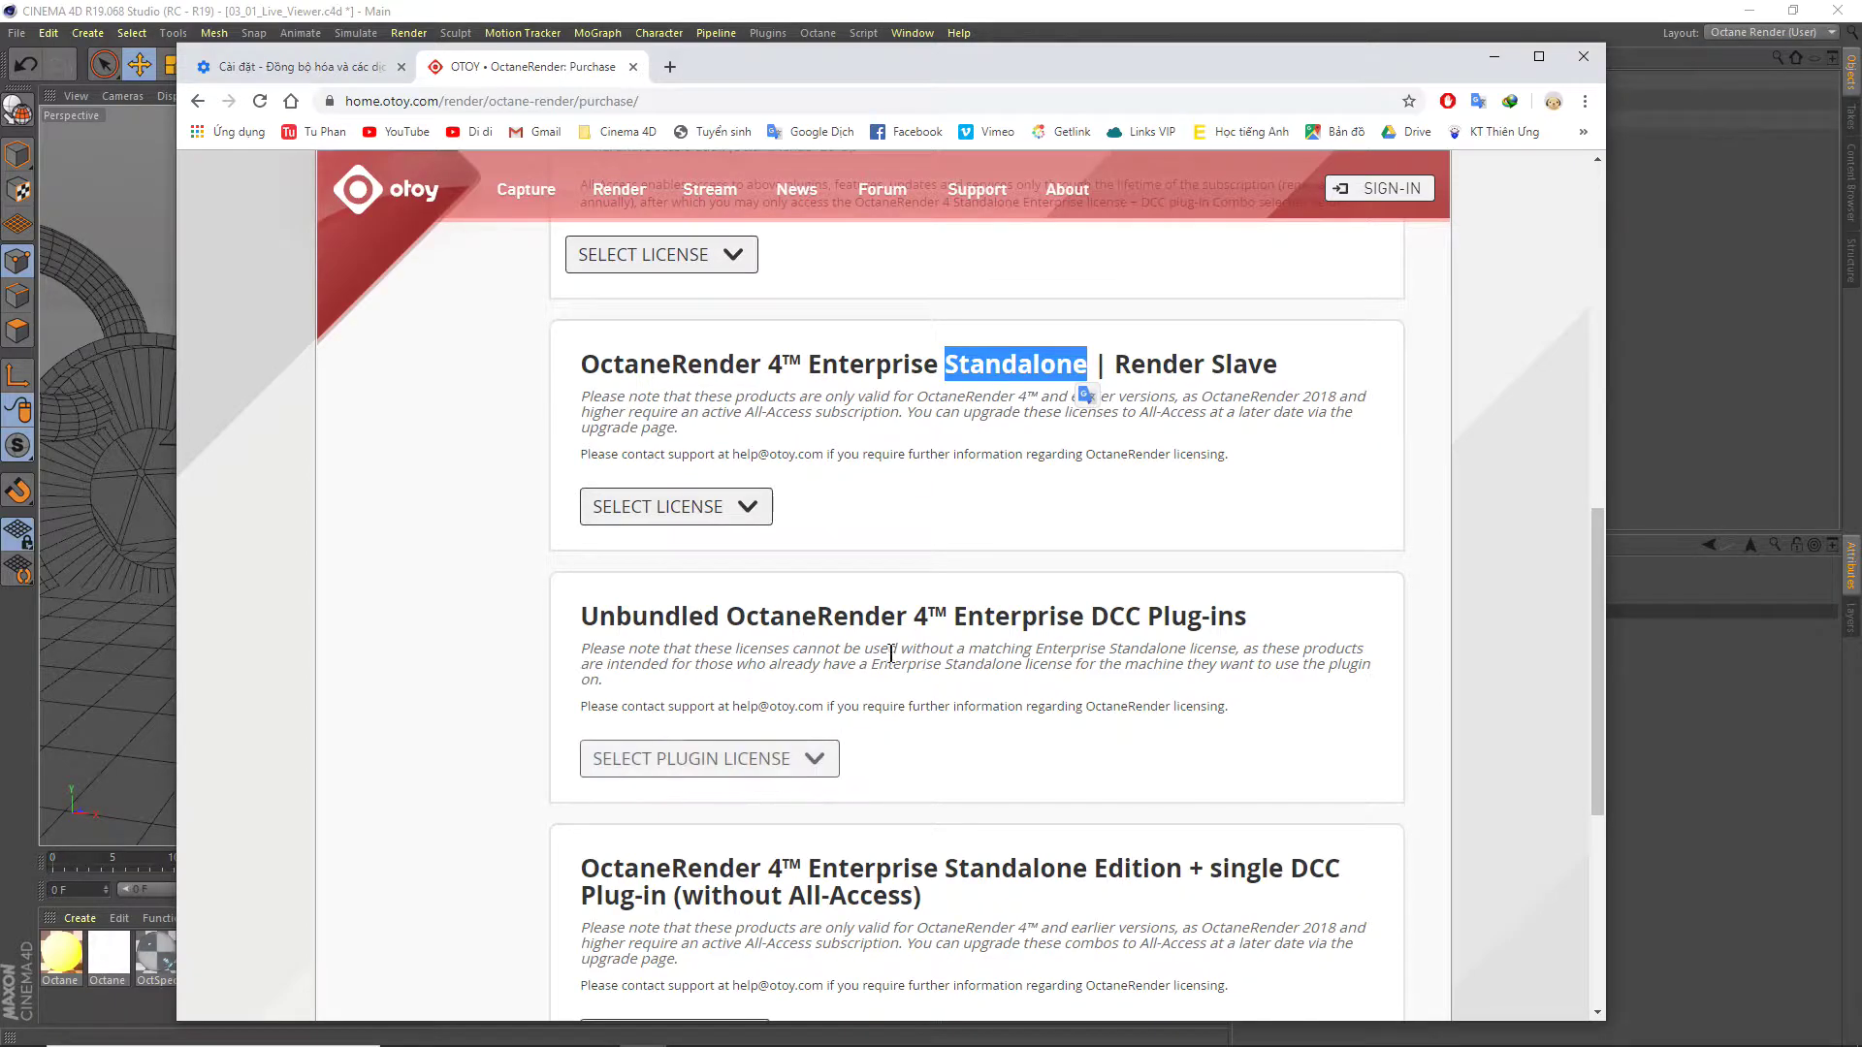
pyautogui.moveTo(1149, 616); pyautogui.dragTo(1251, 626)
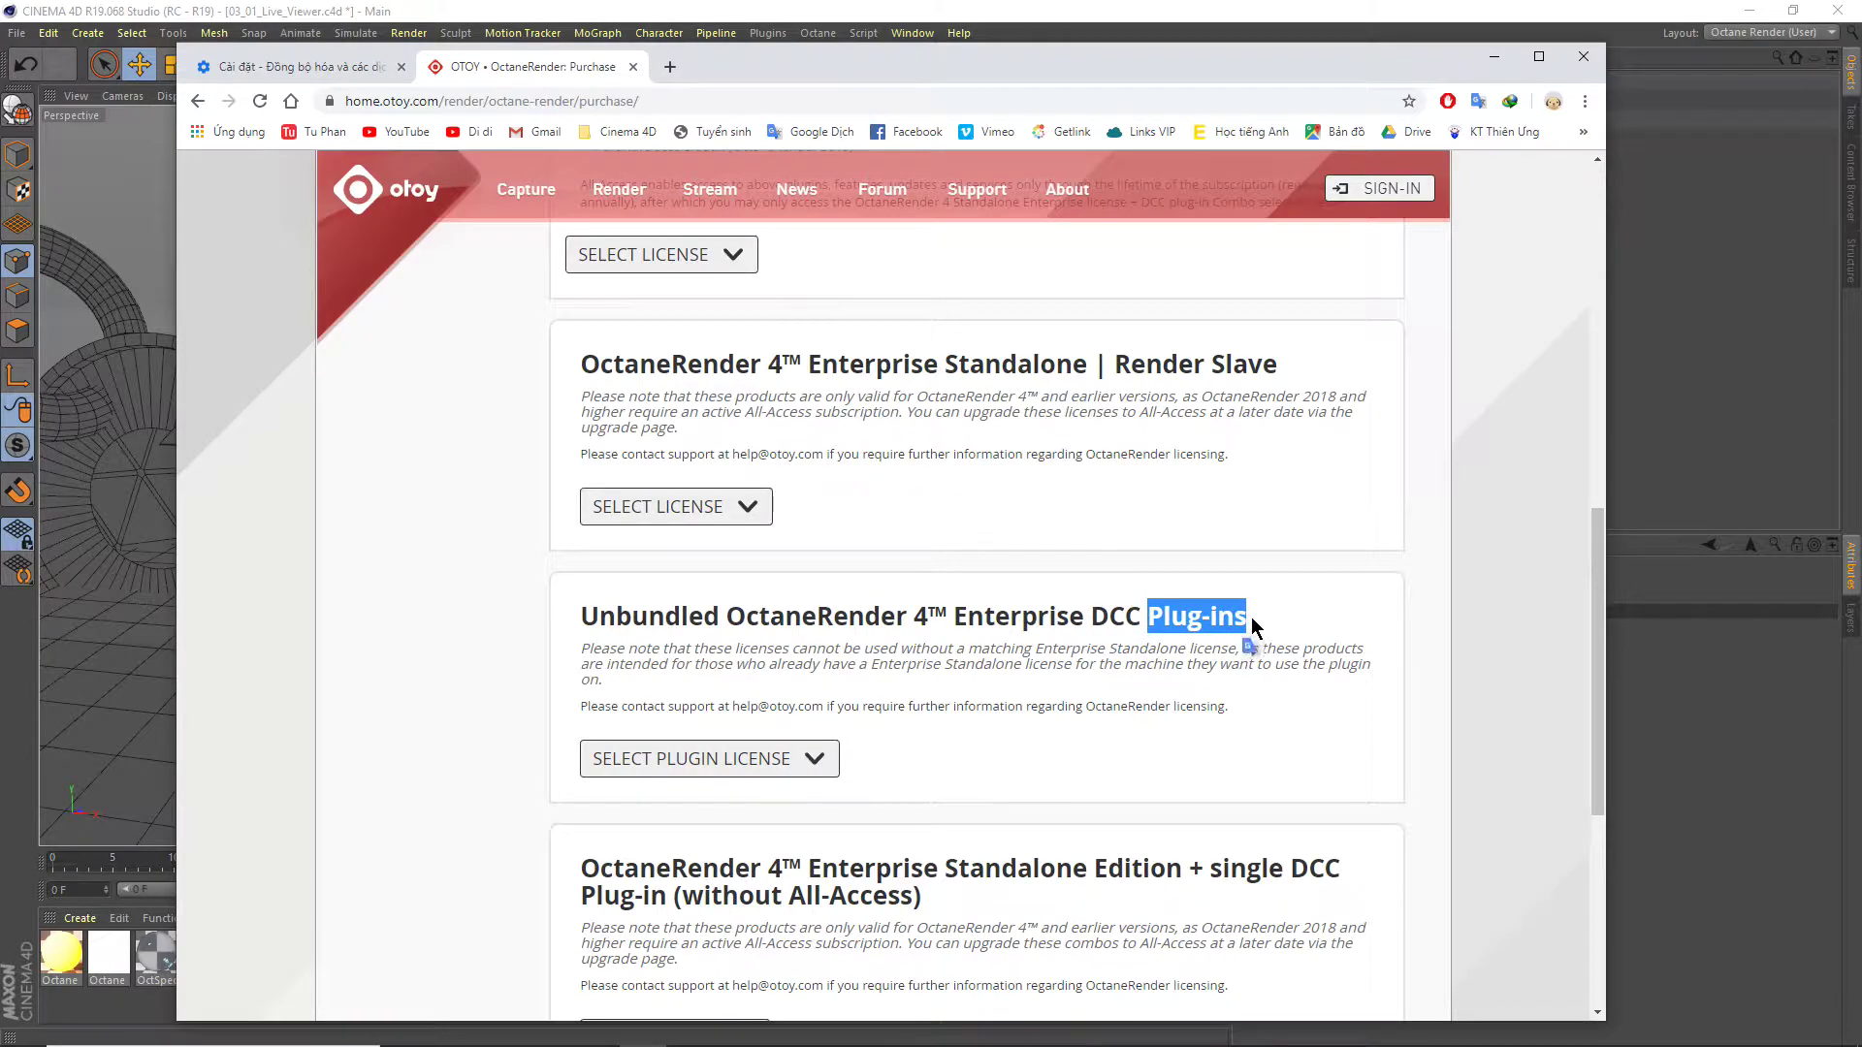
pyautogui.moveTo(838, 64); pyautogui.dragTo(828, 194)
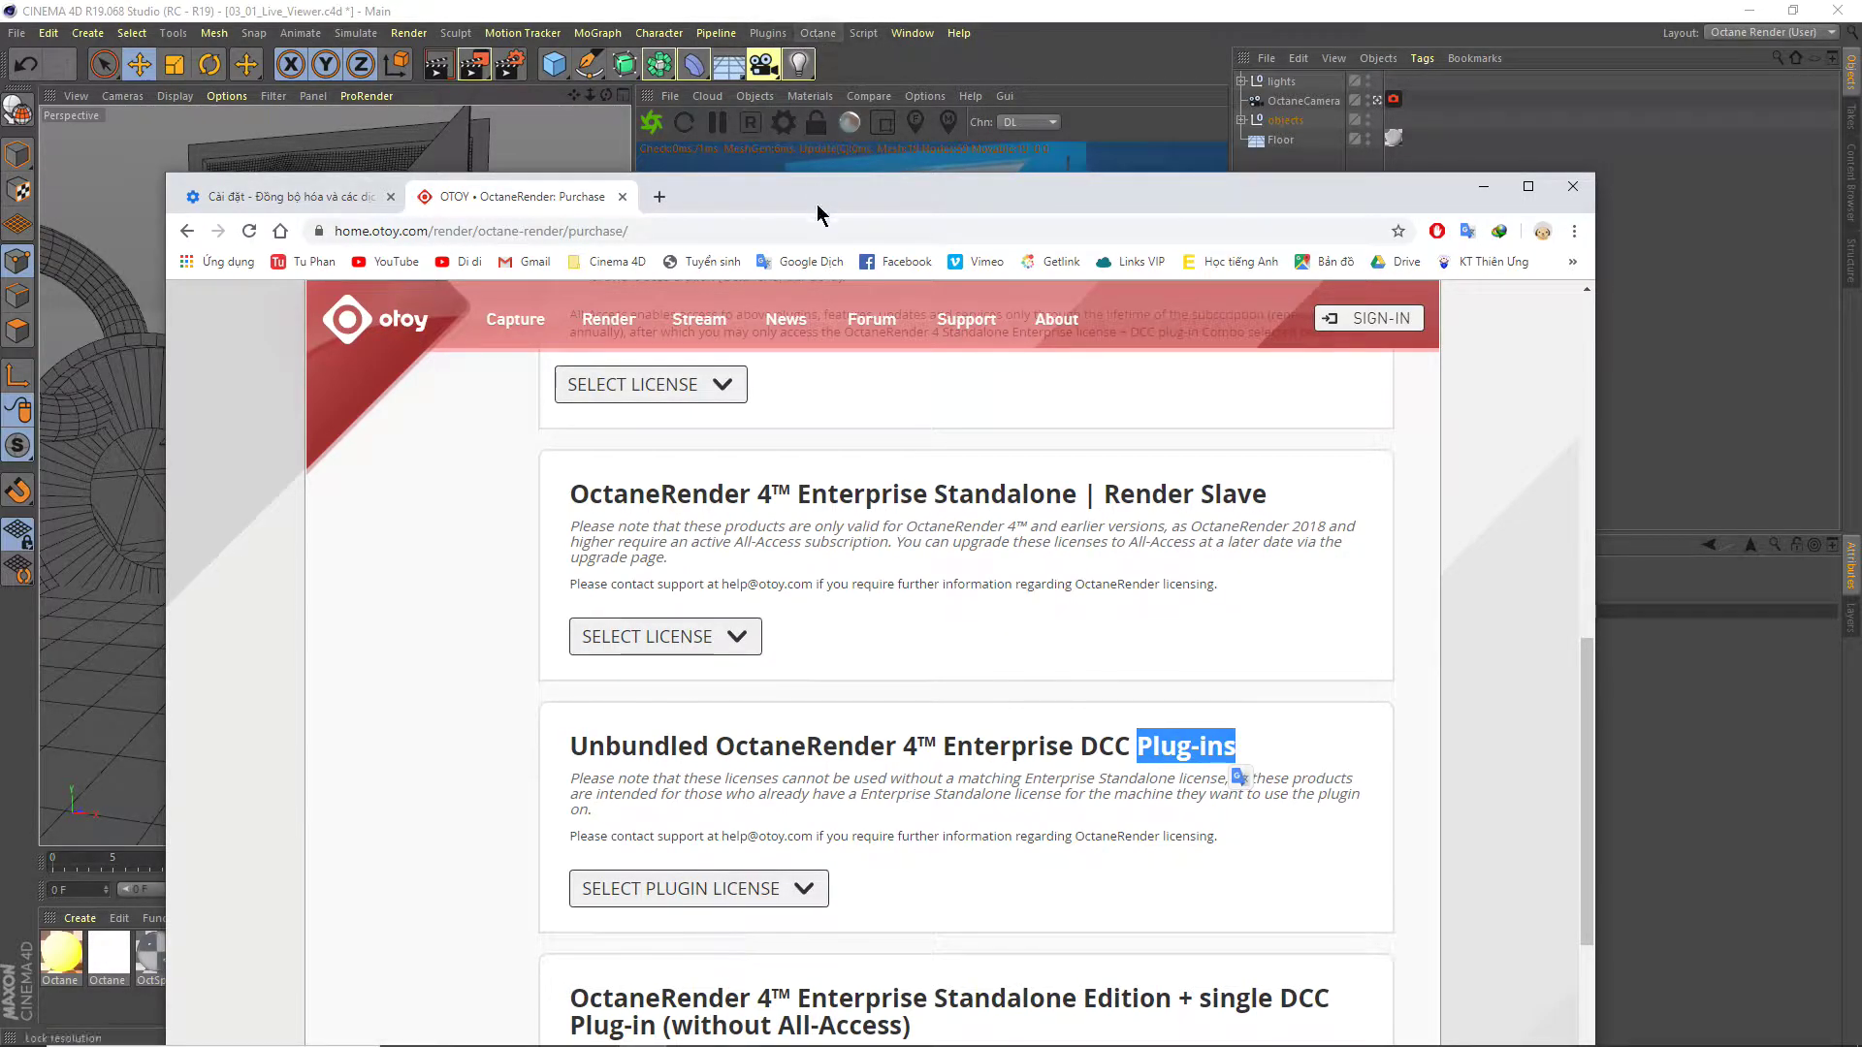
# Highlight 'Standalone' and 'Plug-ins' in the Render Slave and Unbundled license headings.
pyautogui.moveTo(819, 188); pyautogui.dragTo(802, 71)
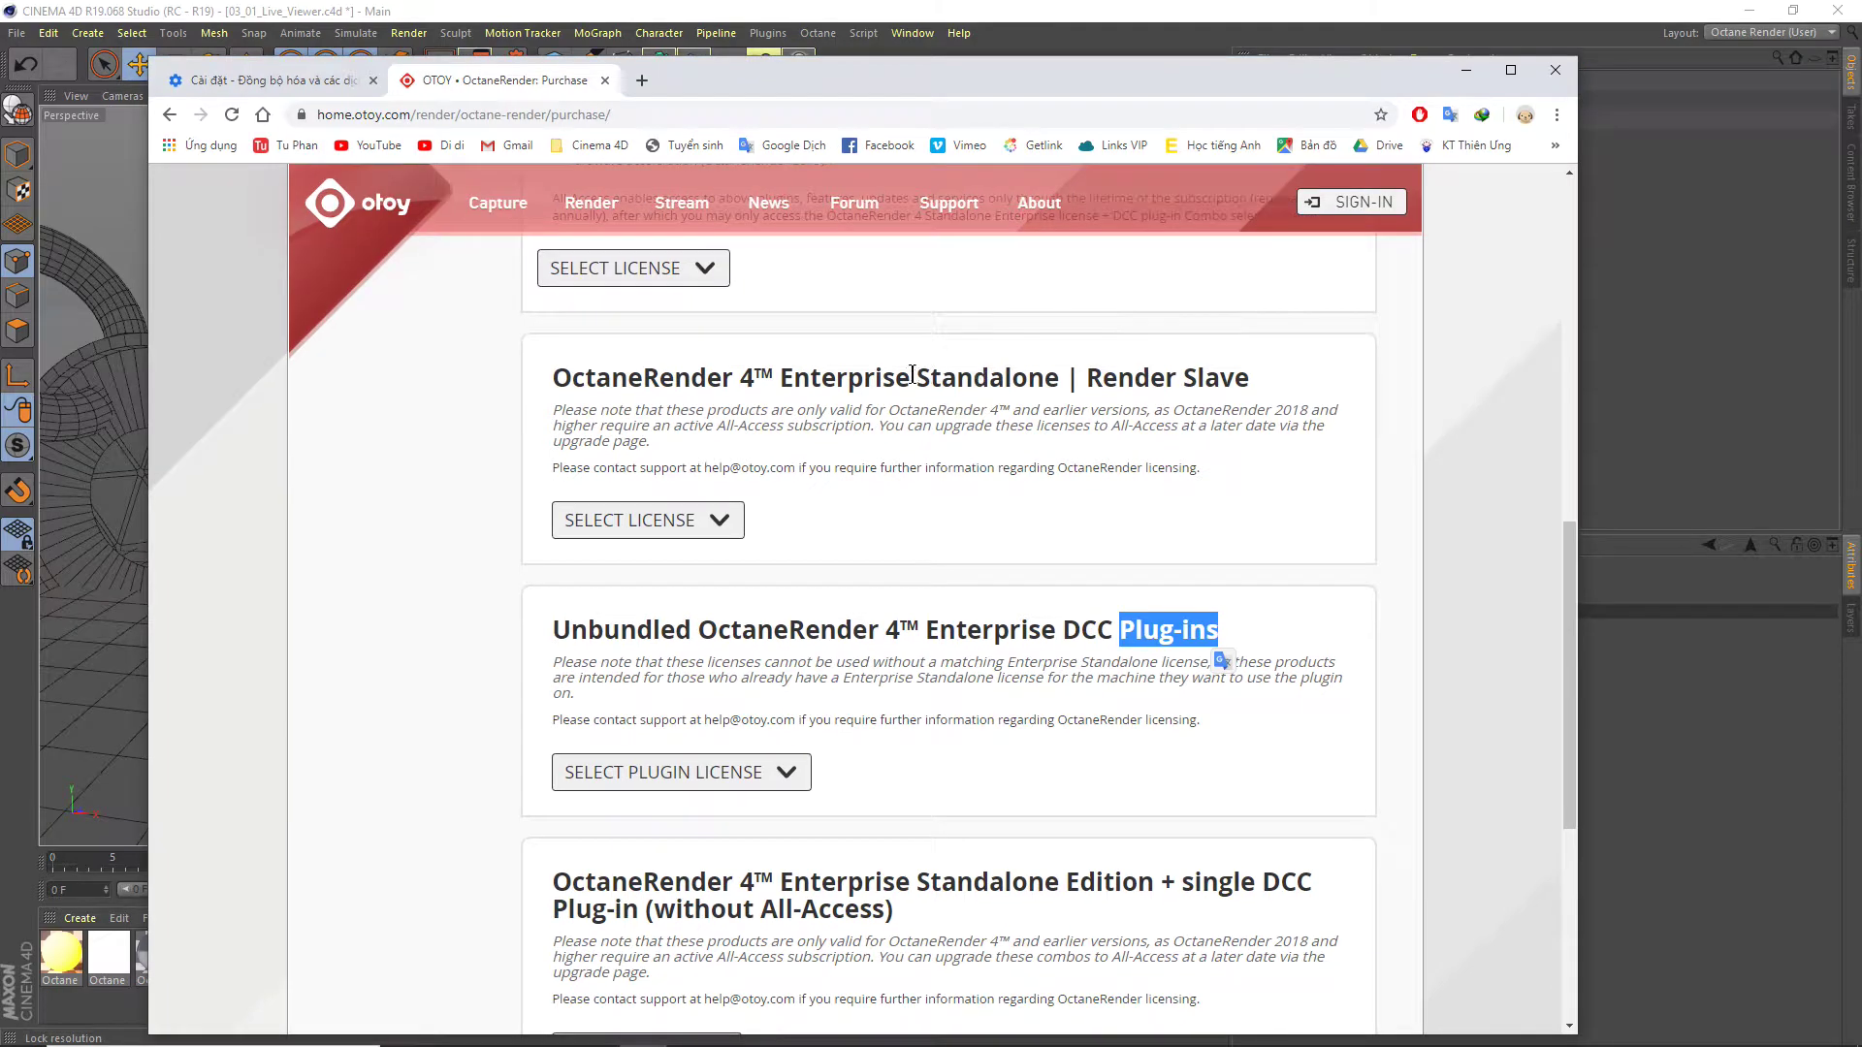
pyautogui.click(935, 353)
pyautogui.moveTo(916, 379); pyautogui.dragTo(1045, 379)
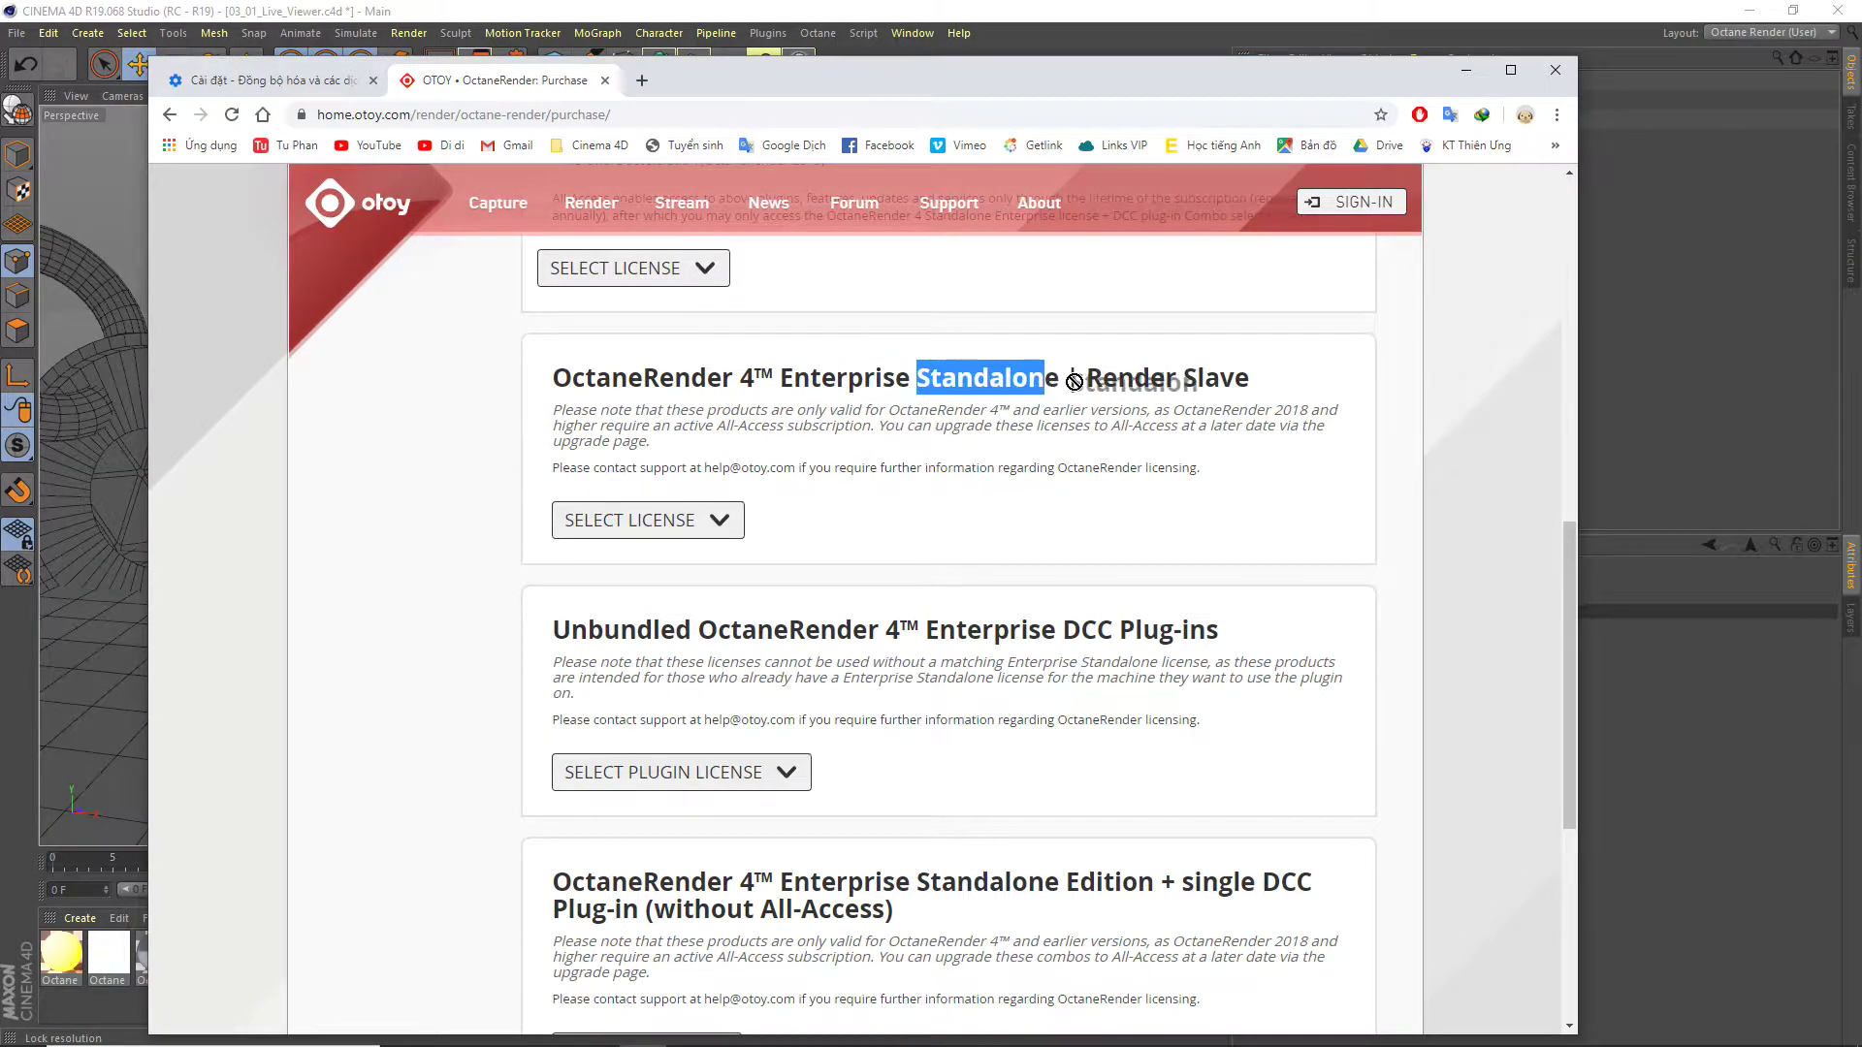
pyautogui.moveTo(952, 379); pyautogui.dragTo(977, 345)
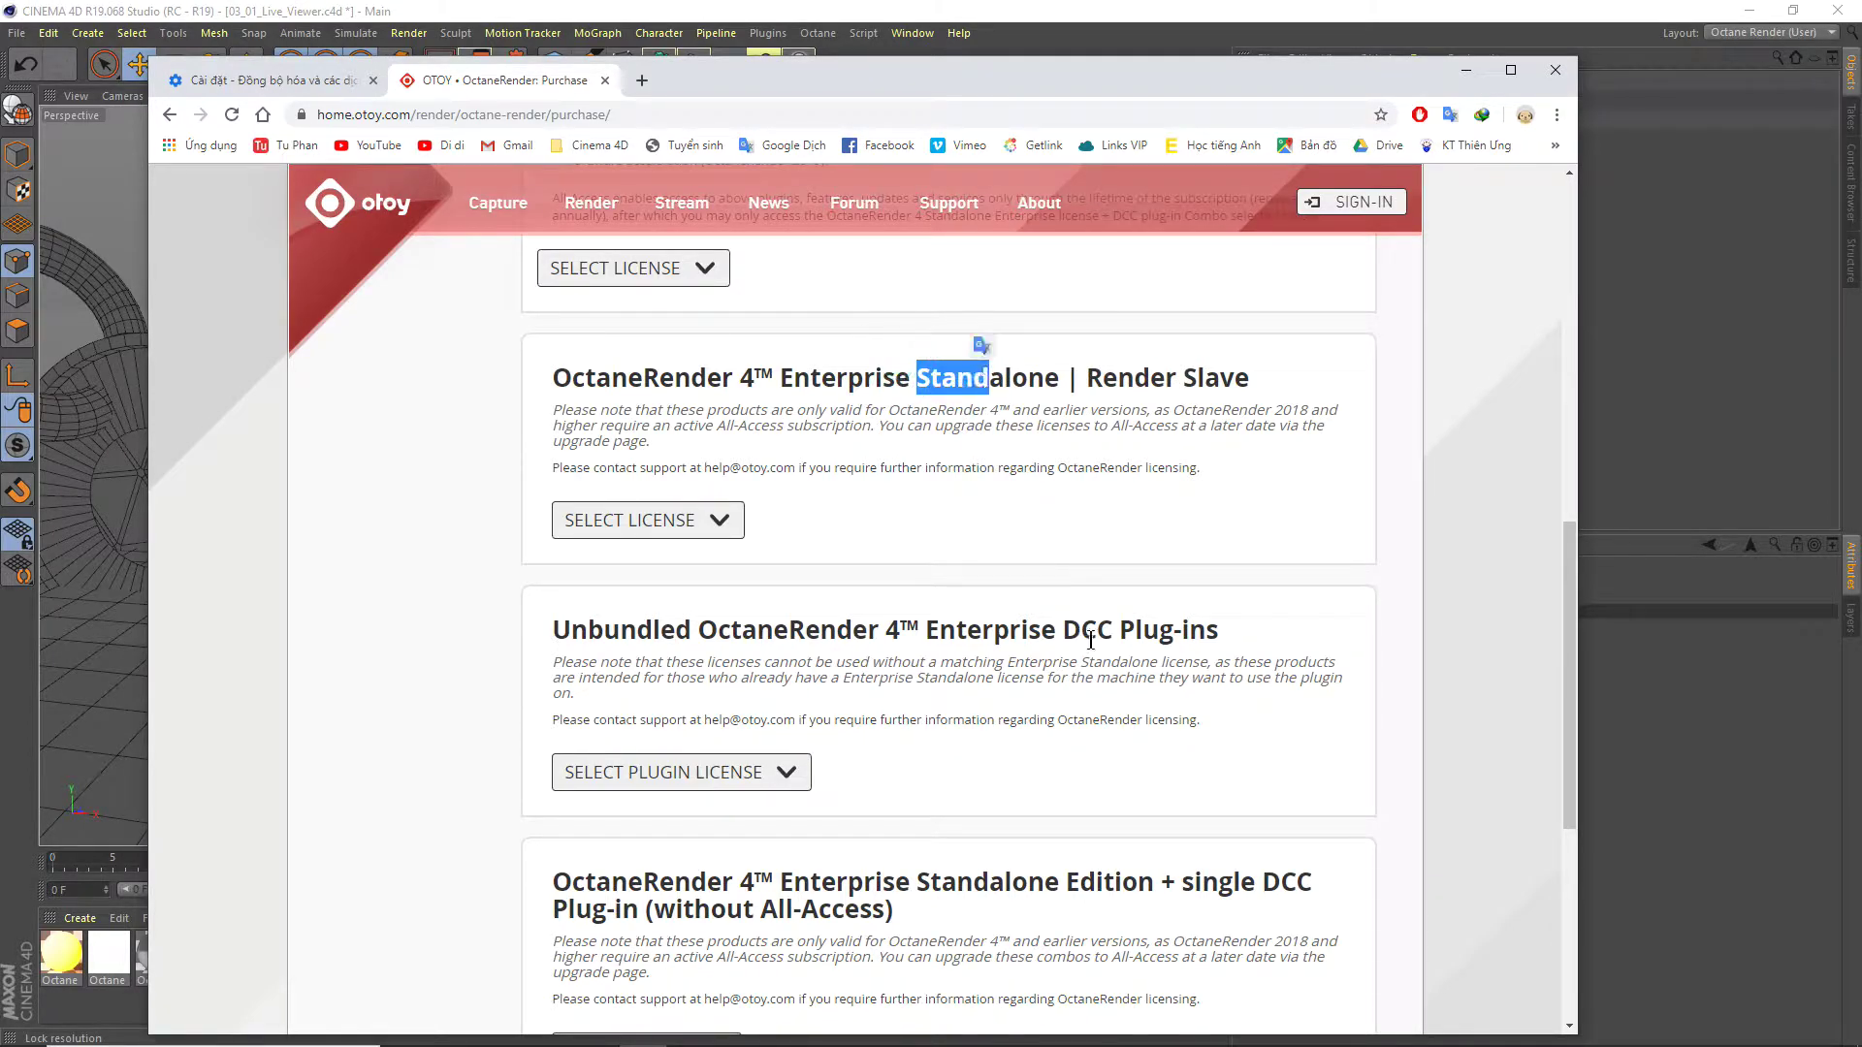
pyautogui.click(1124, 623)
pyautogui.moveTo(1122, 628); pyautogui.dragTo(1220, 631)
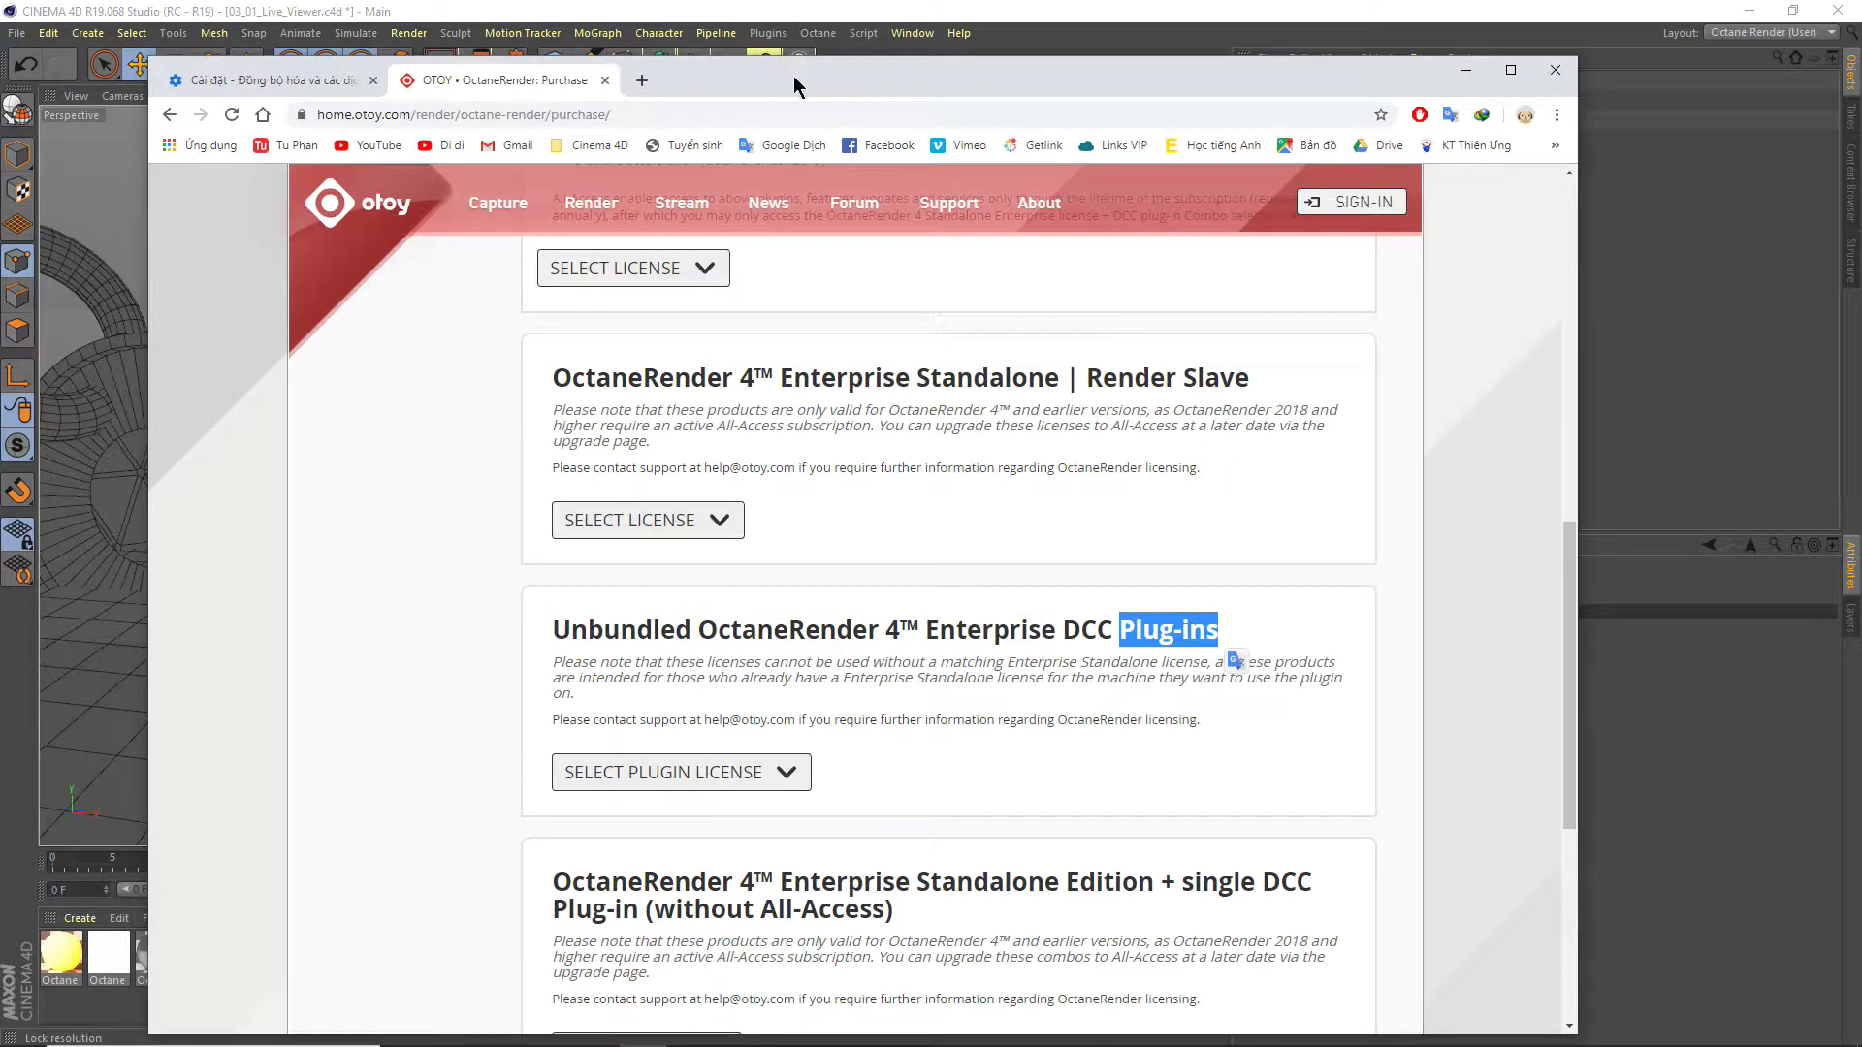
# Expand the Enterprise Standalone | Render Slave license packs, showing the $399 Single License.
pyautogui.moveTo(789, 76); pyautogui.dragTo(768, 272)
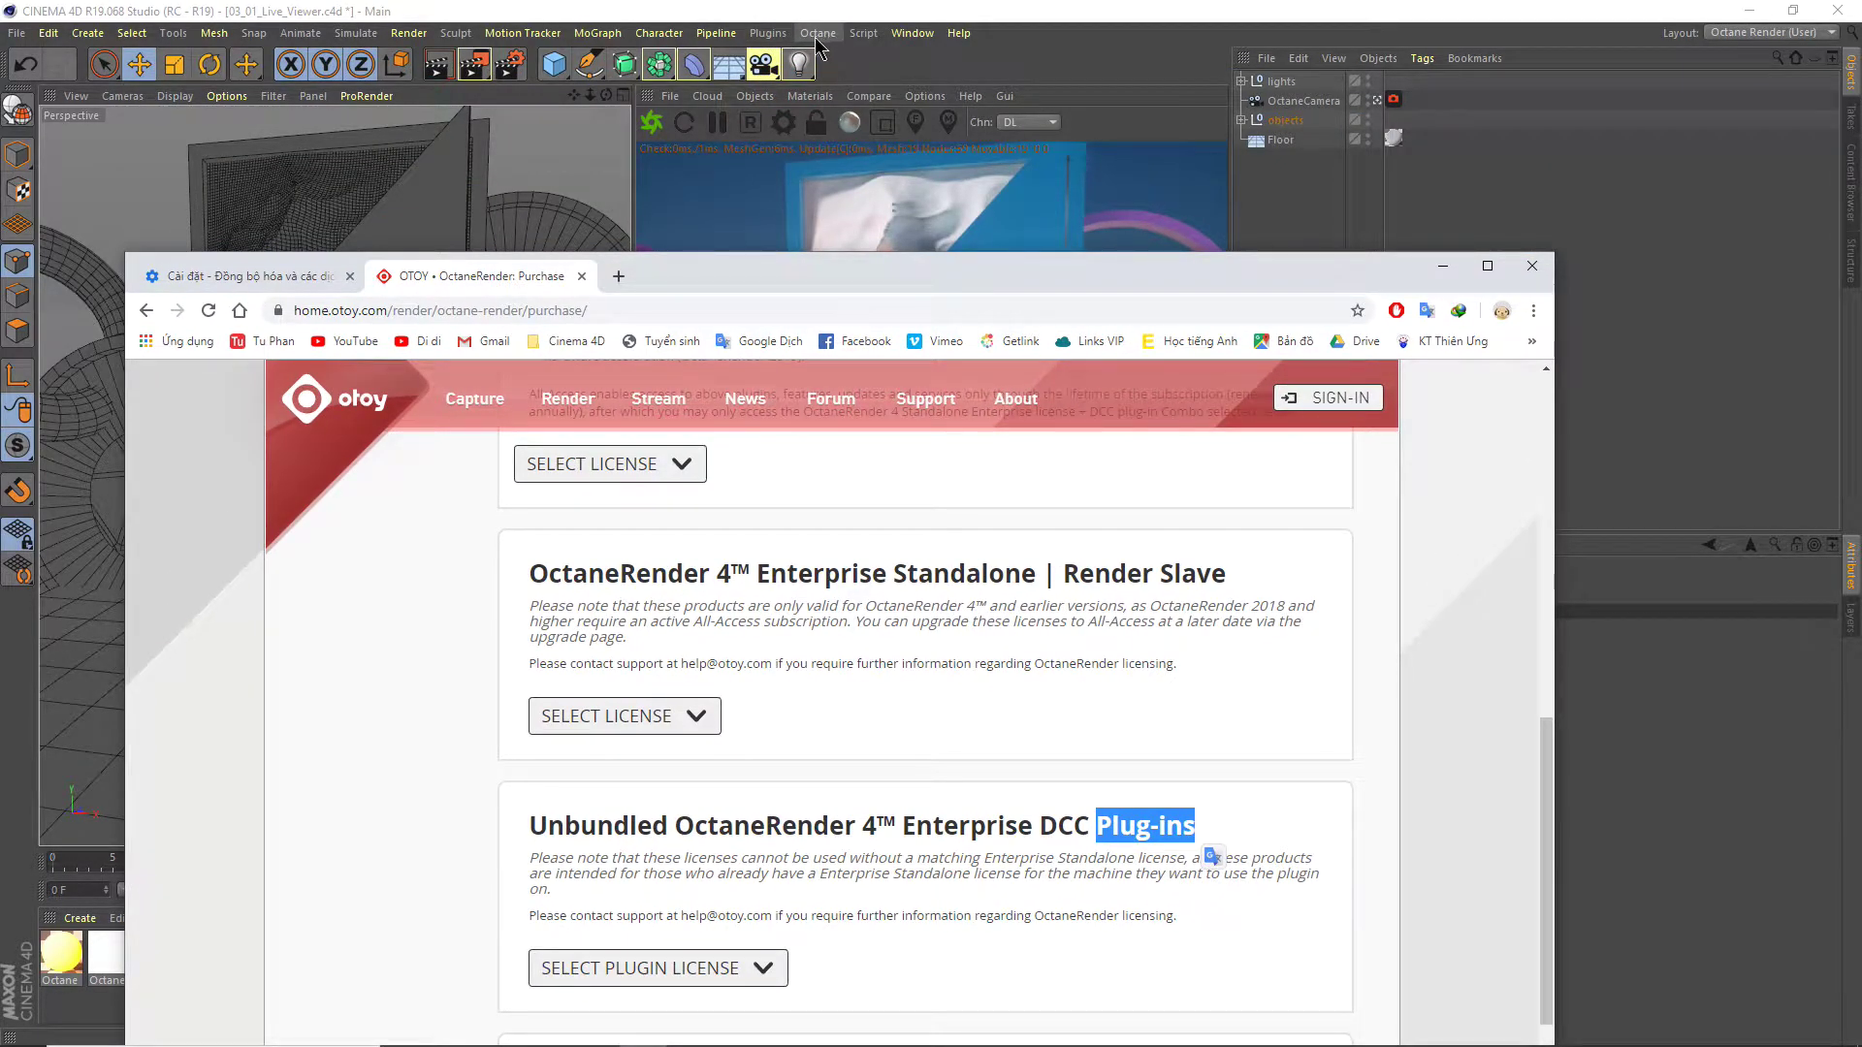
pyautogui.moveTo(820, 267); pyautogui.dragTo(801, 27)
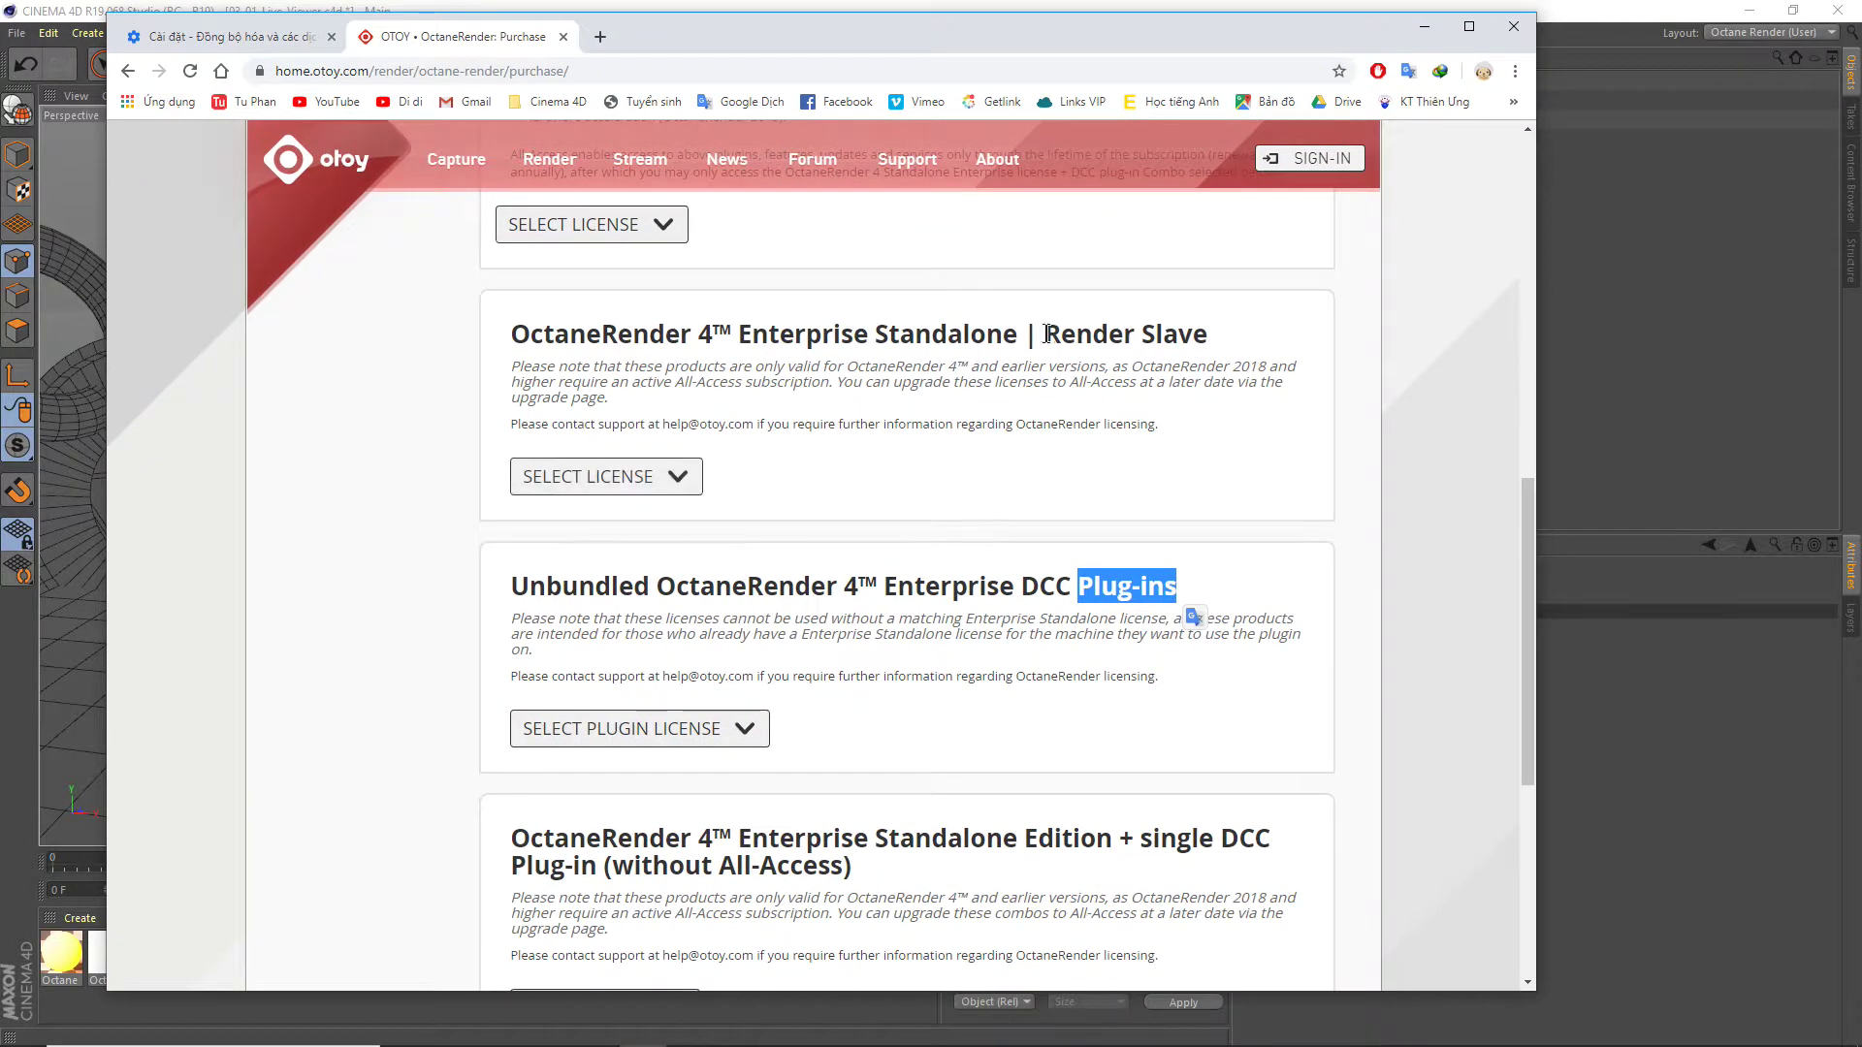
pyautogui.doubleClick(999, 336)
pyautogui.click(676, 504)
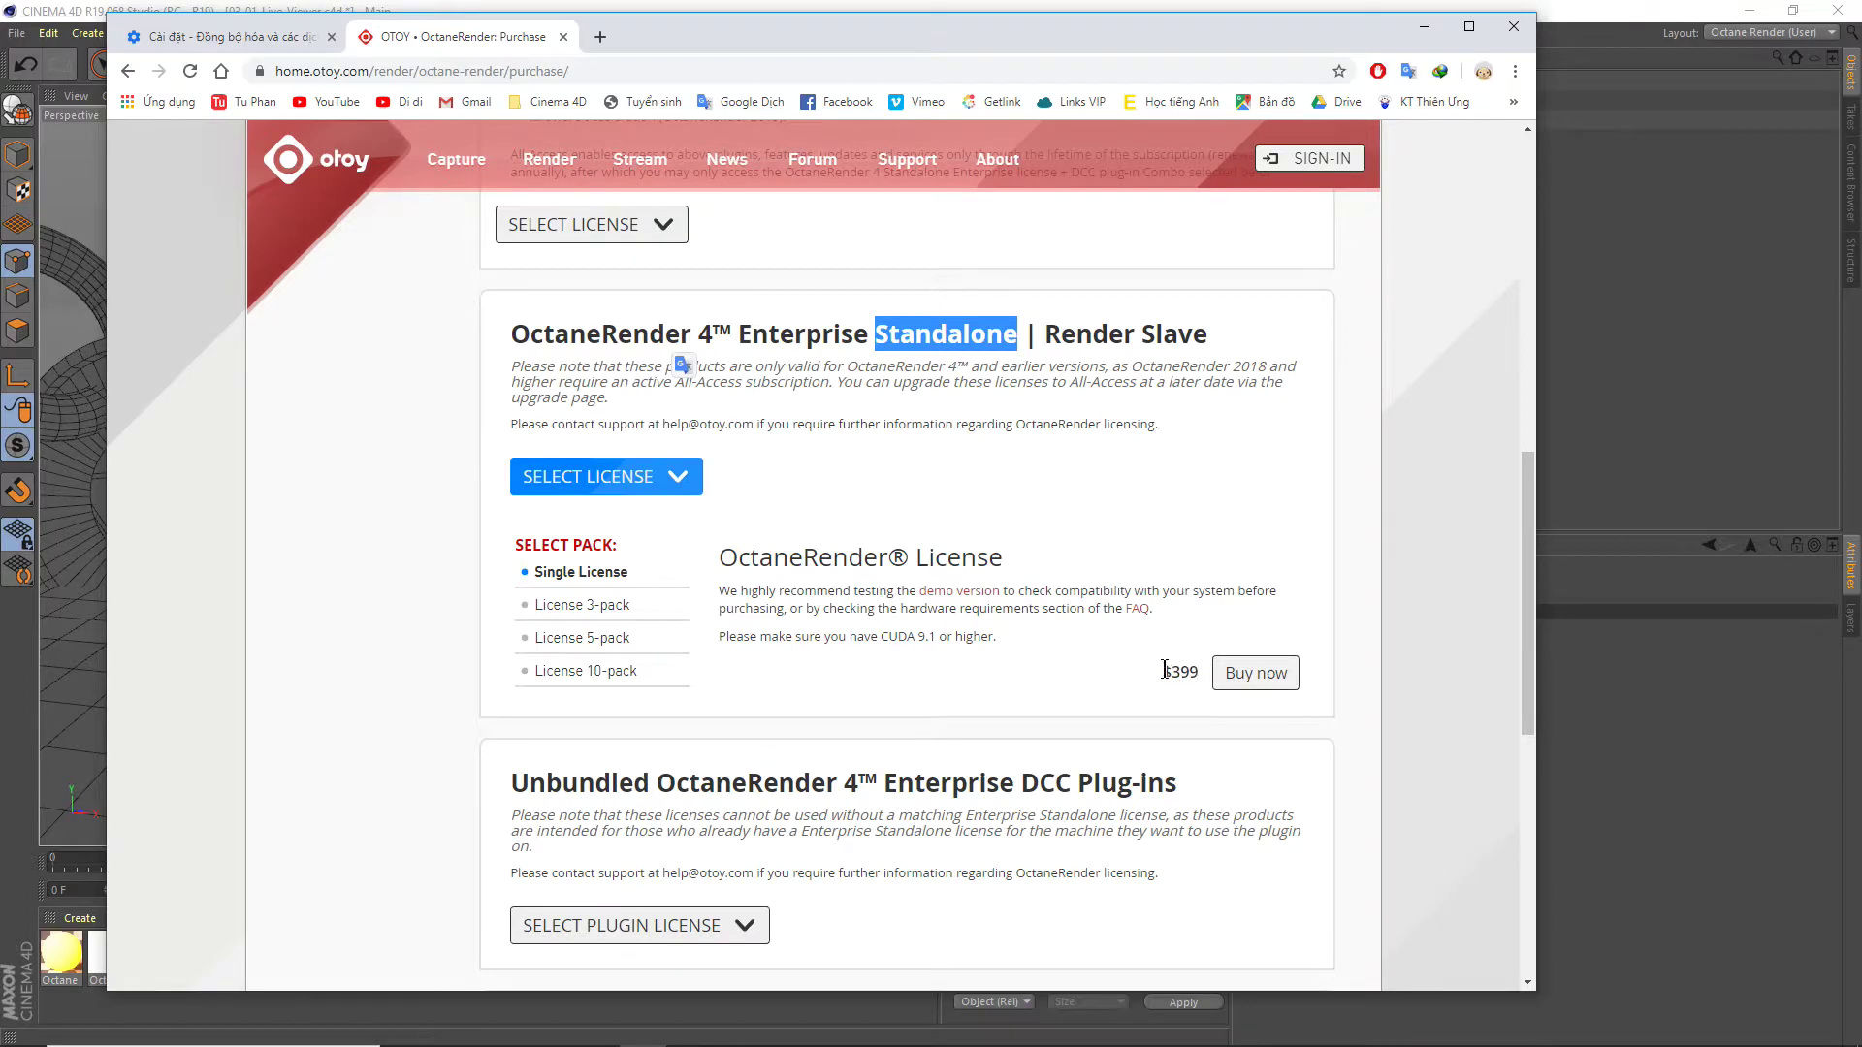
pyautogui.moveTo(1165, 671); pyautogui.dragTo(1181, 668)
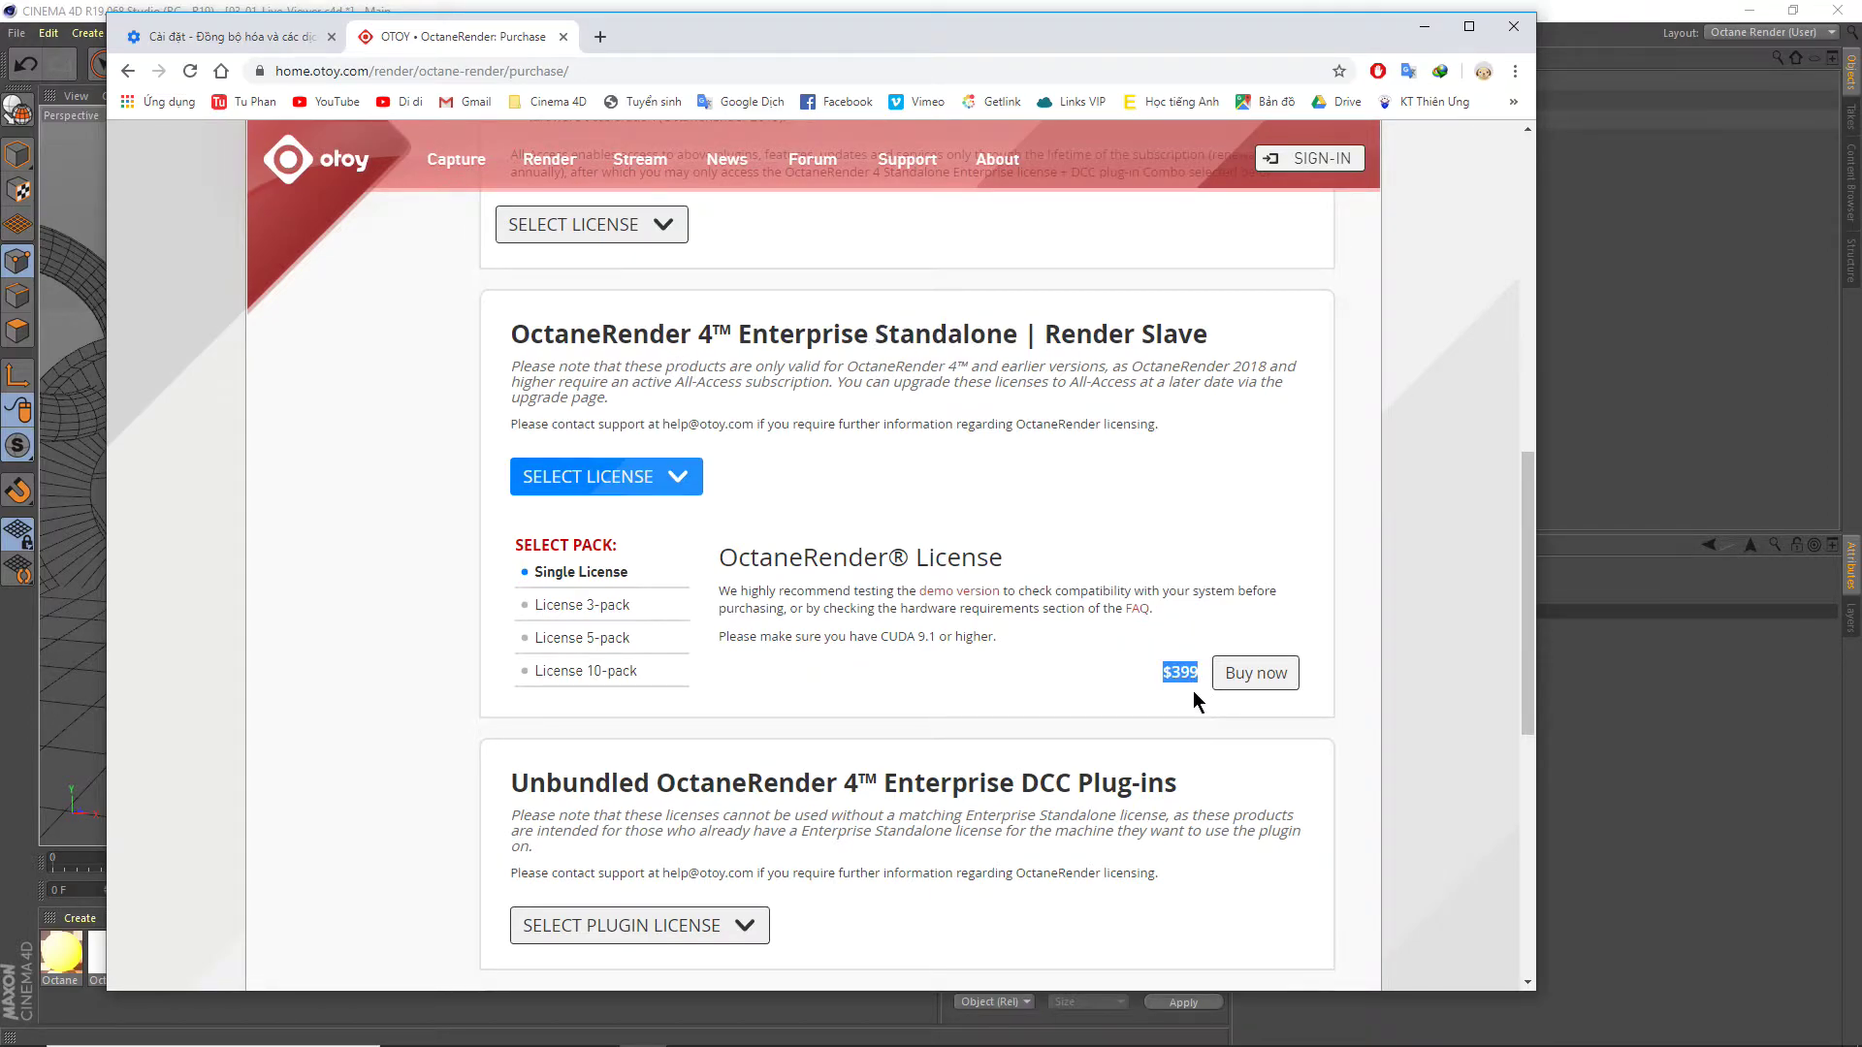
pyautogui.click(602, 606)
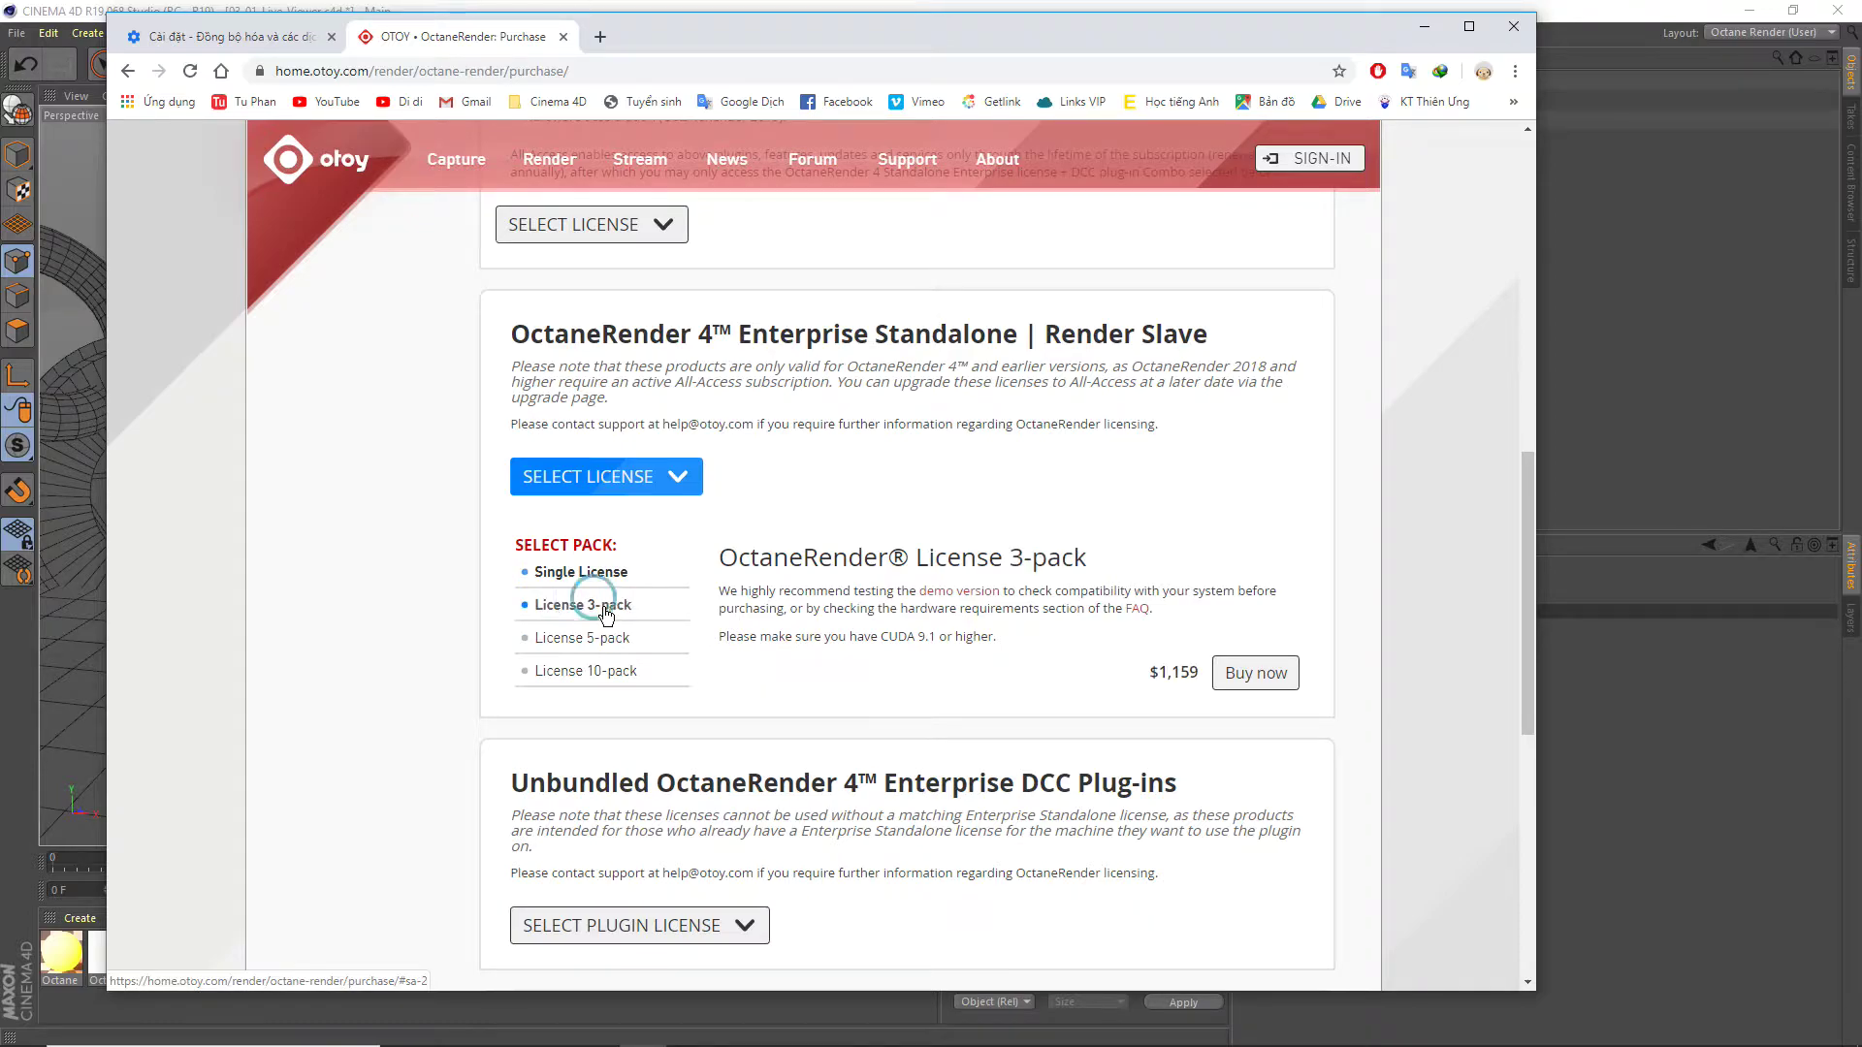
pyautogui.click(630, 640)
pyautogui.click(592, 573)
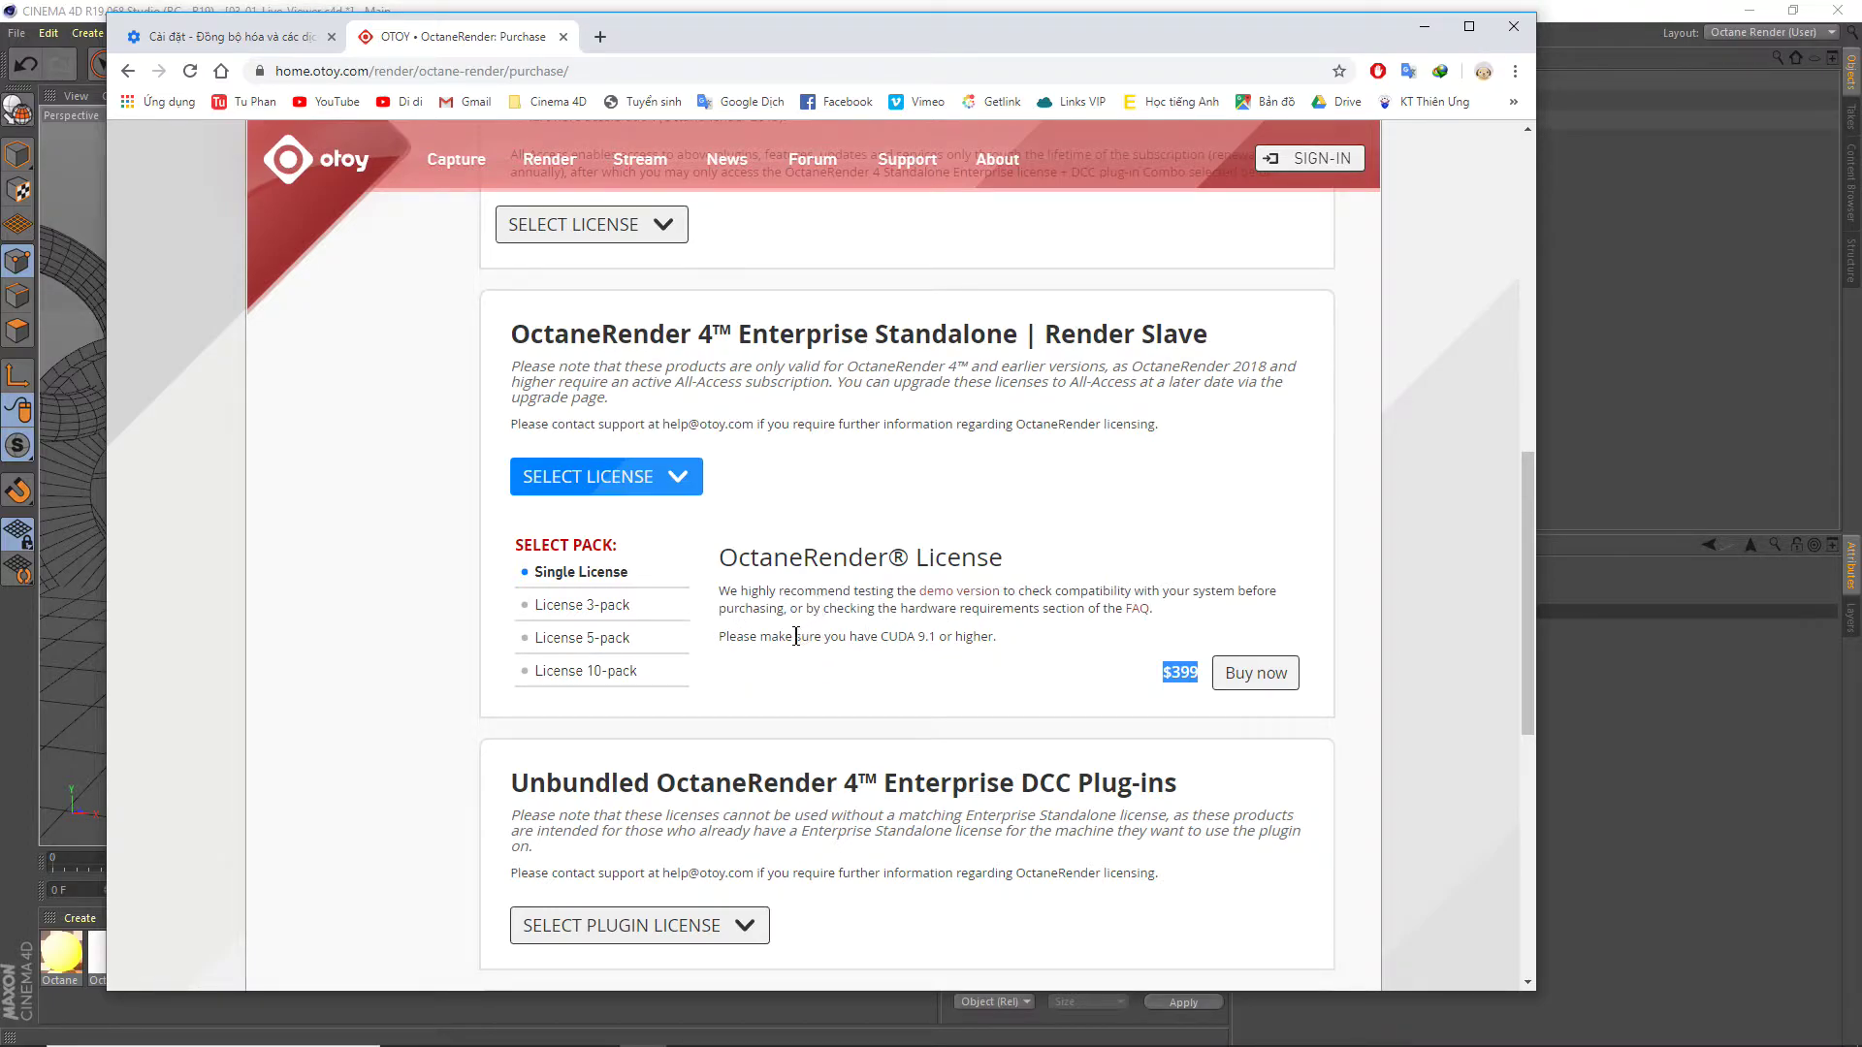
pyautogui.scroll(-1, 962, 653)
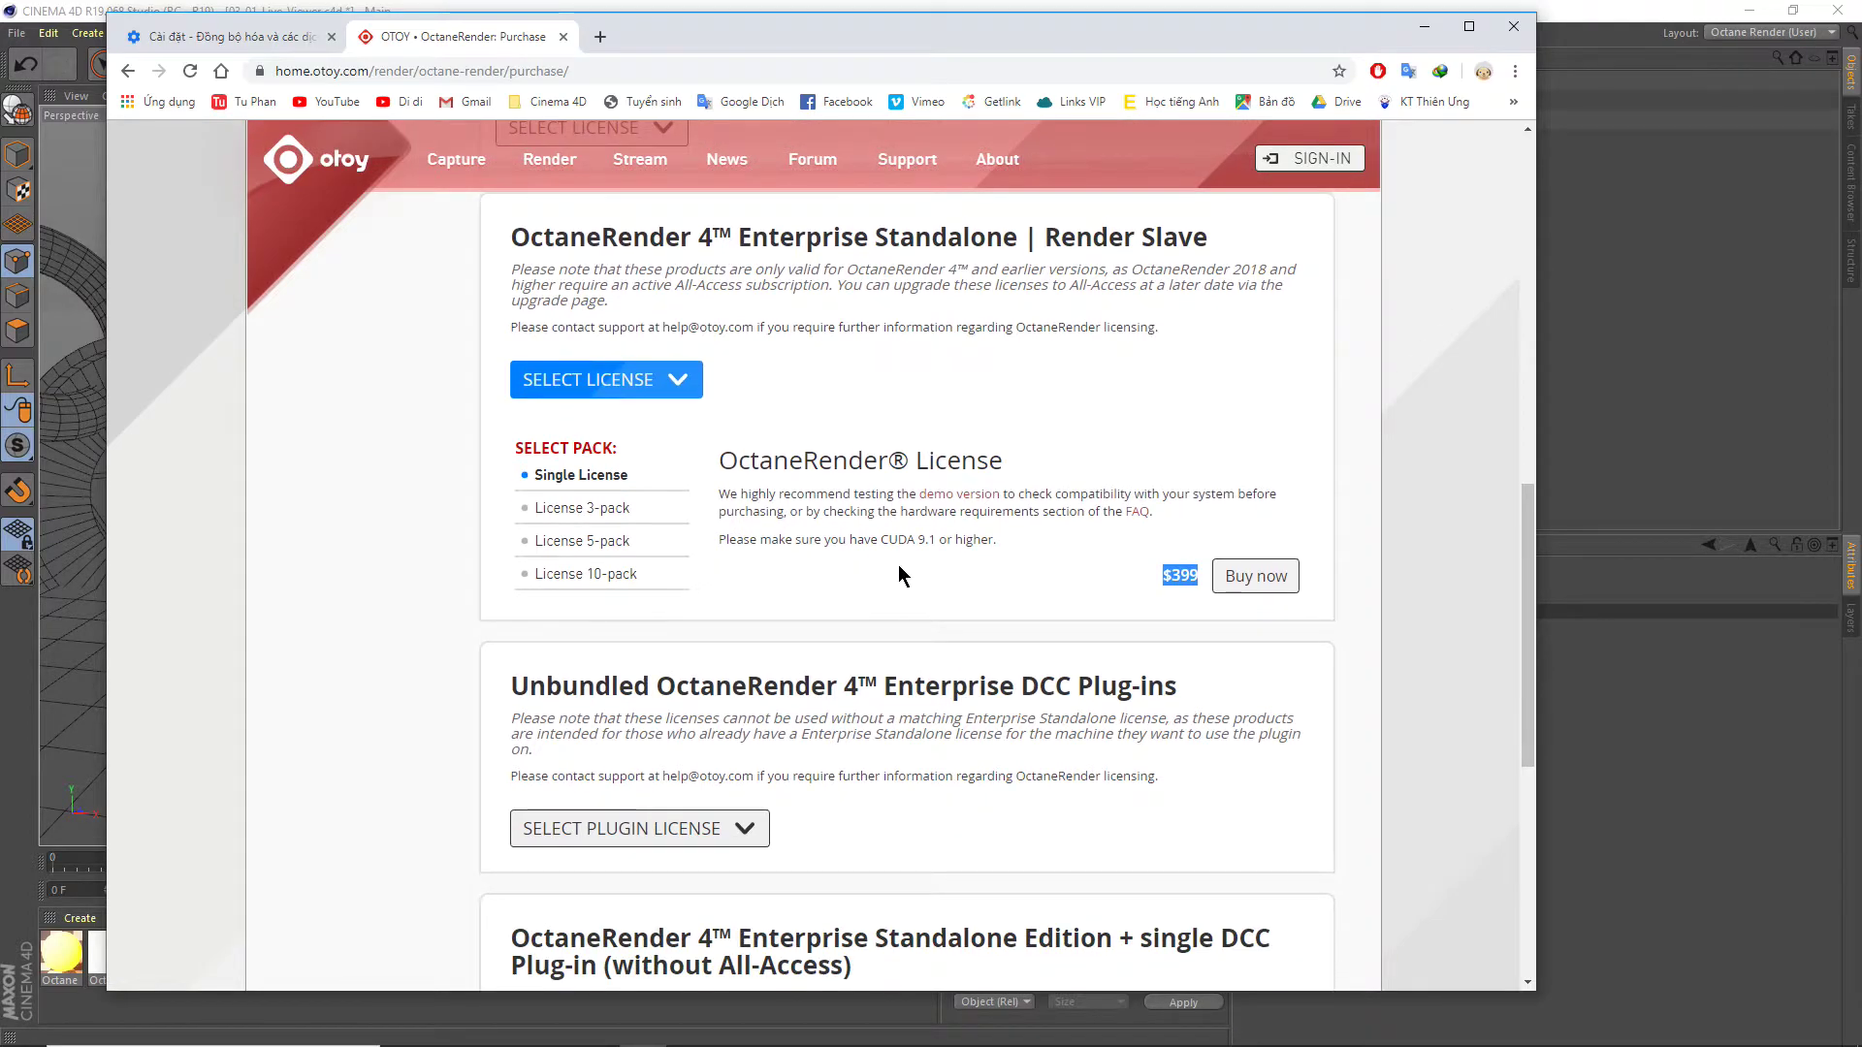
pyautogui.scroll(-1, 804, 687)
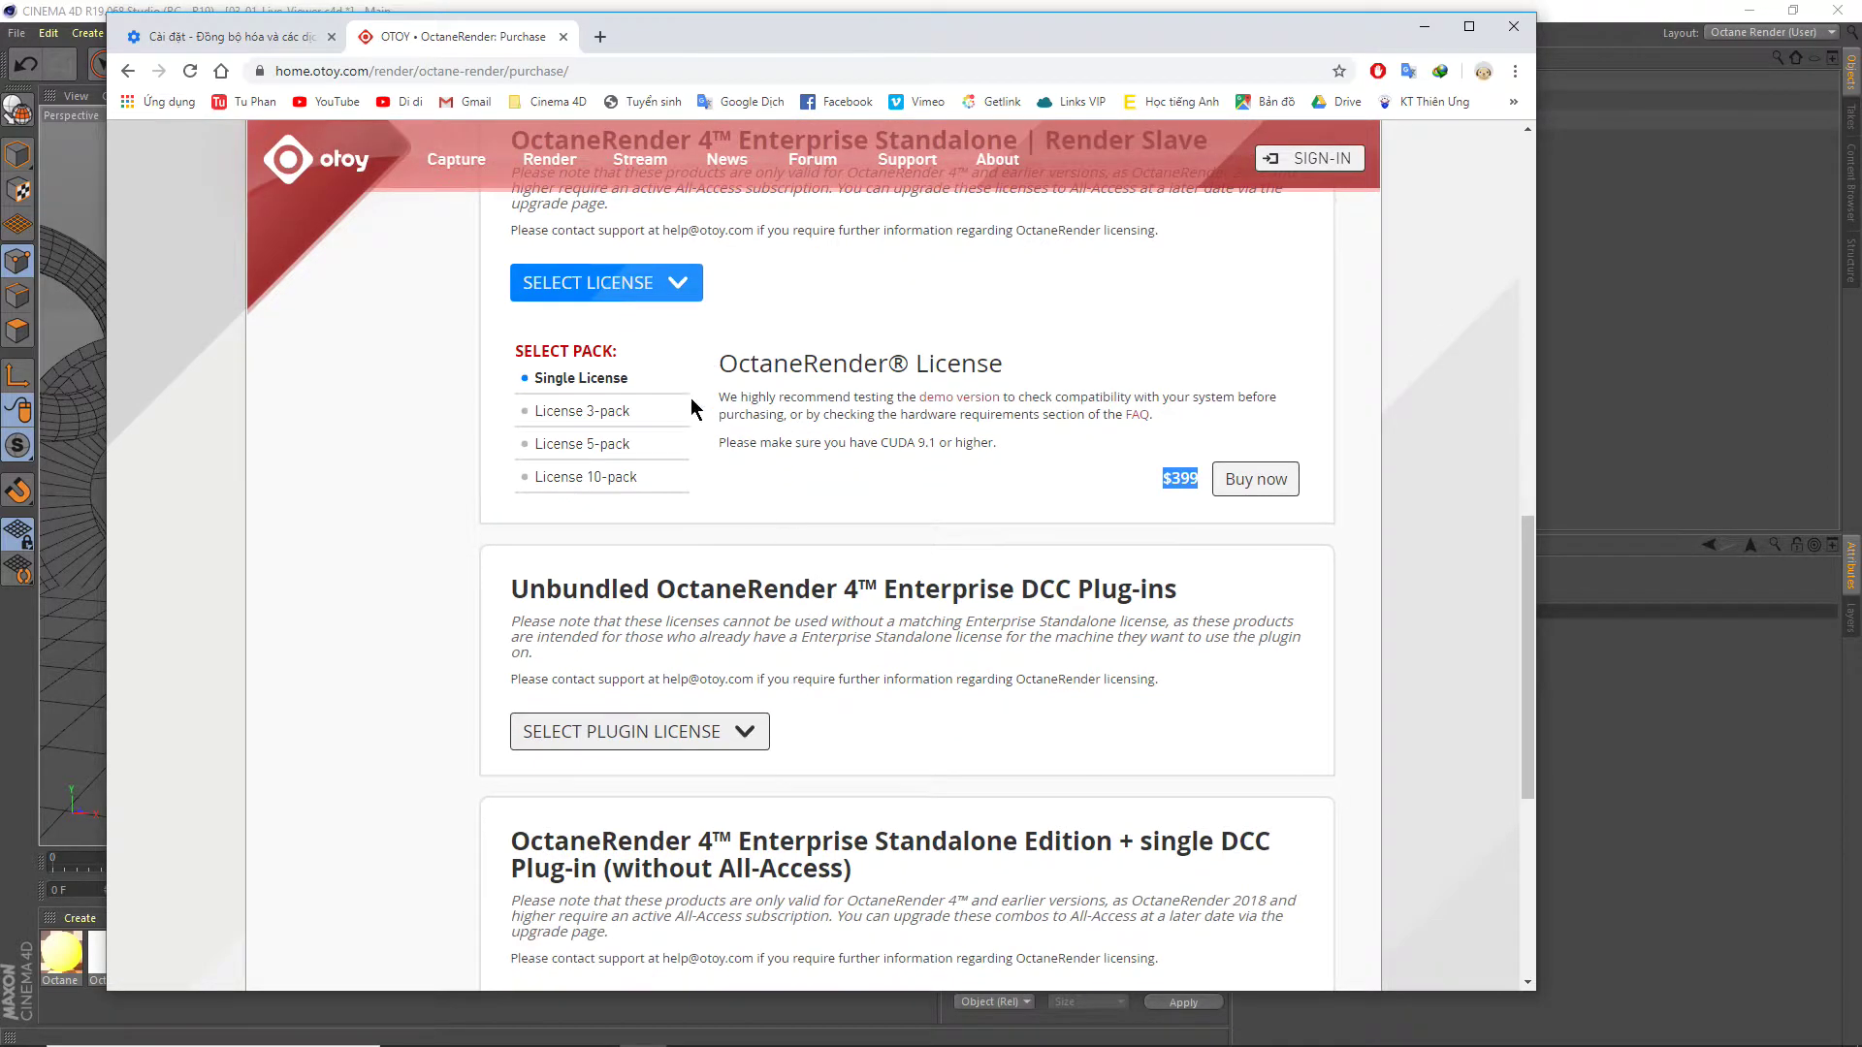
pyautogui.scroll(-1, 833, 608)
pyautogui.scroll(3, 881, 392)
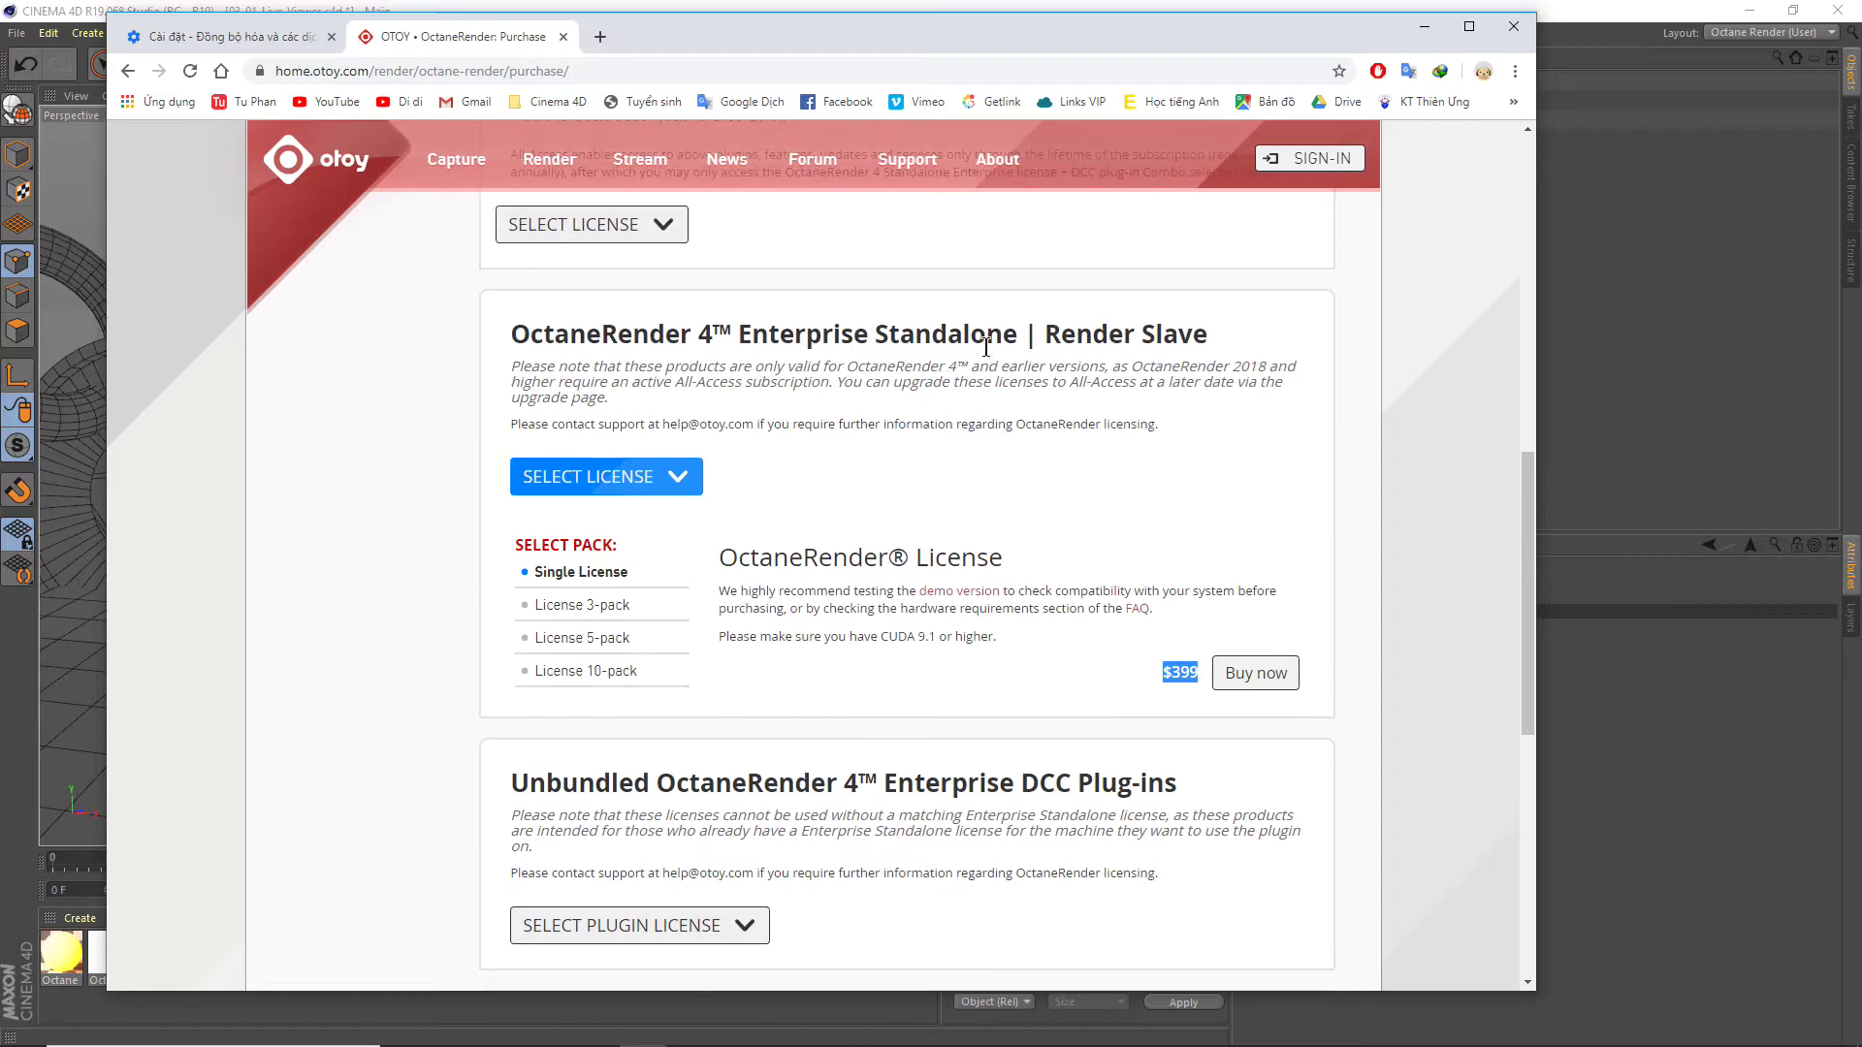
pyautogui.scroll(-2, 844, 694)
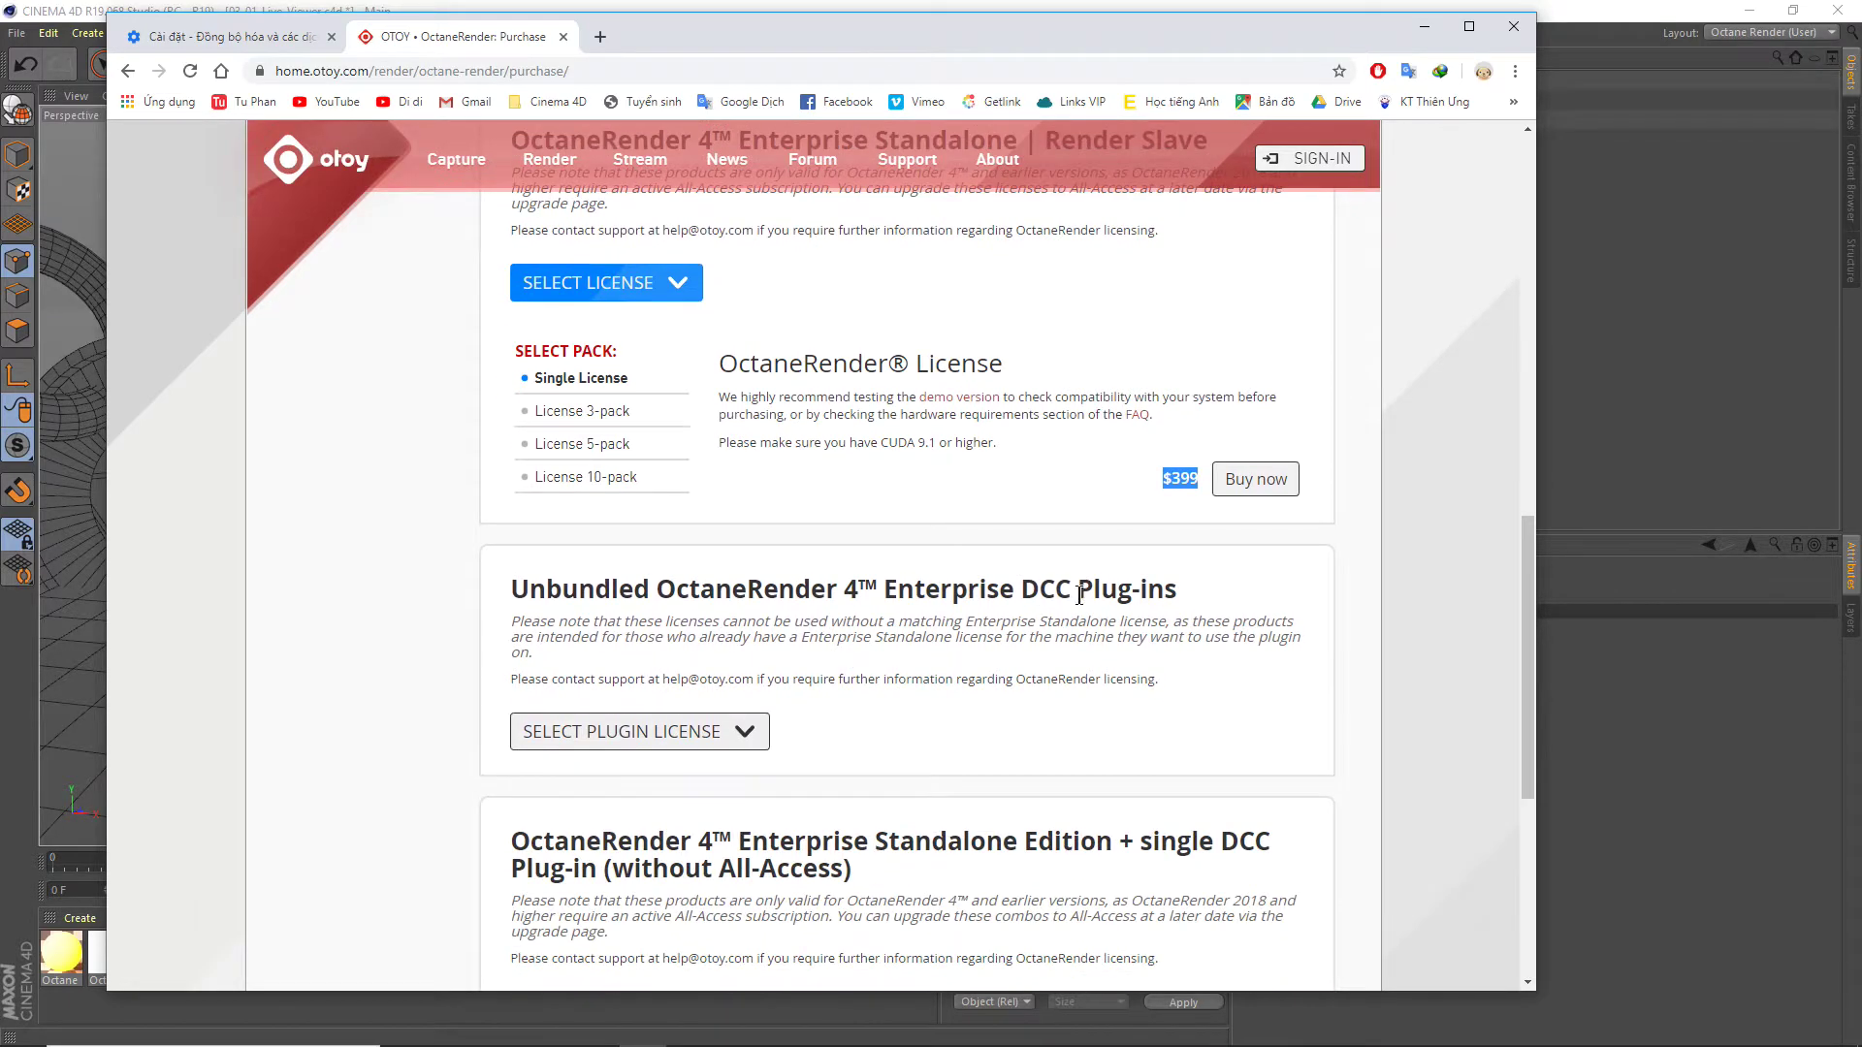
pyautogui.doubleClick(1080, 595)
pyautogui.scroll(-1, 796, 670)
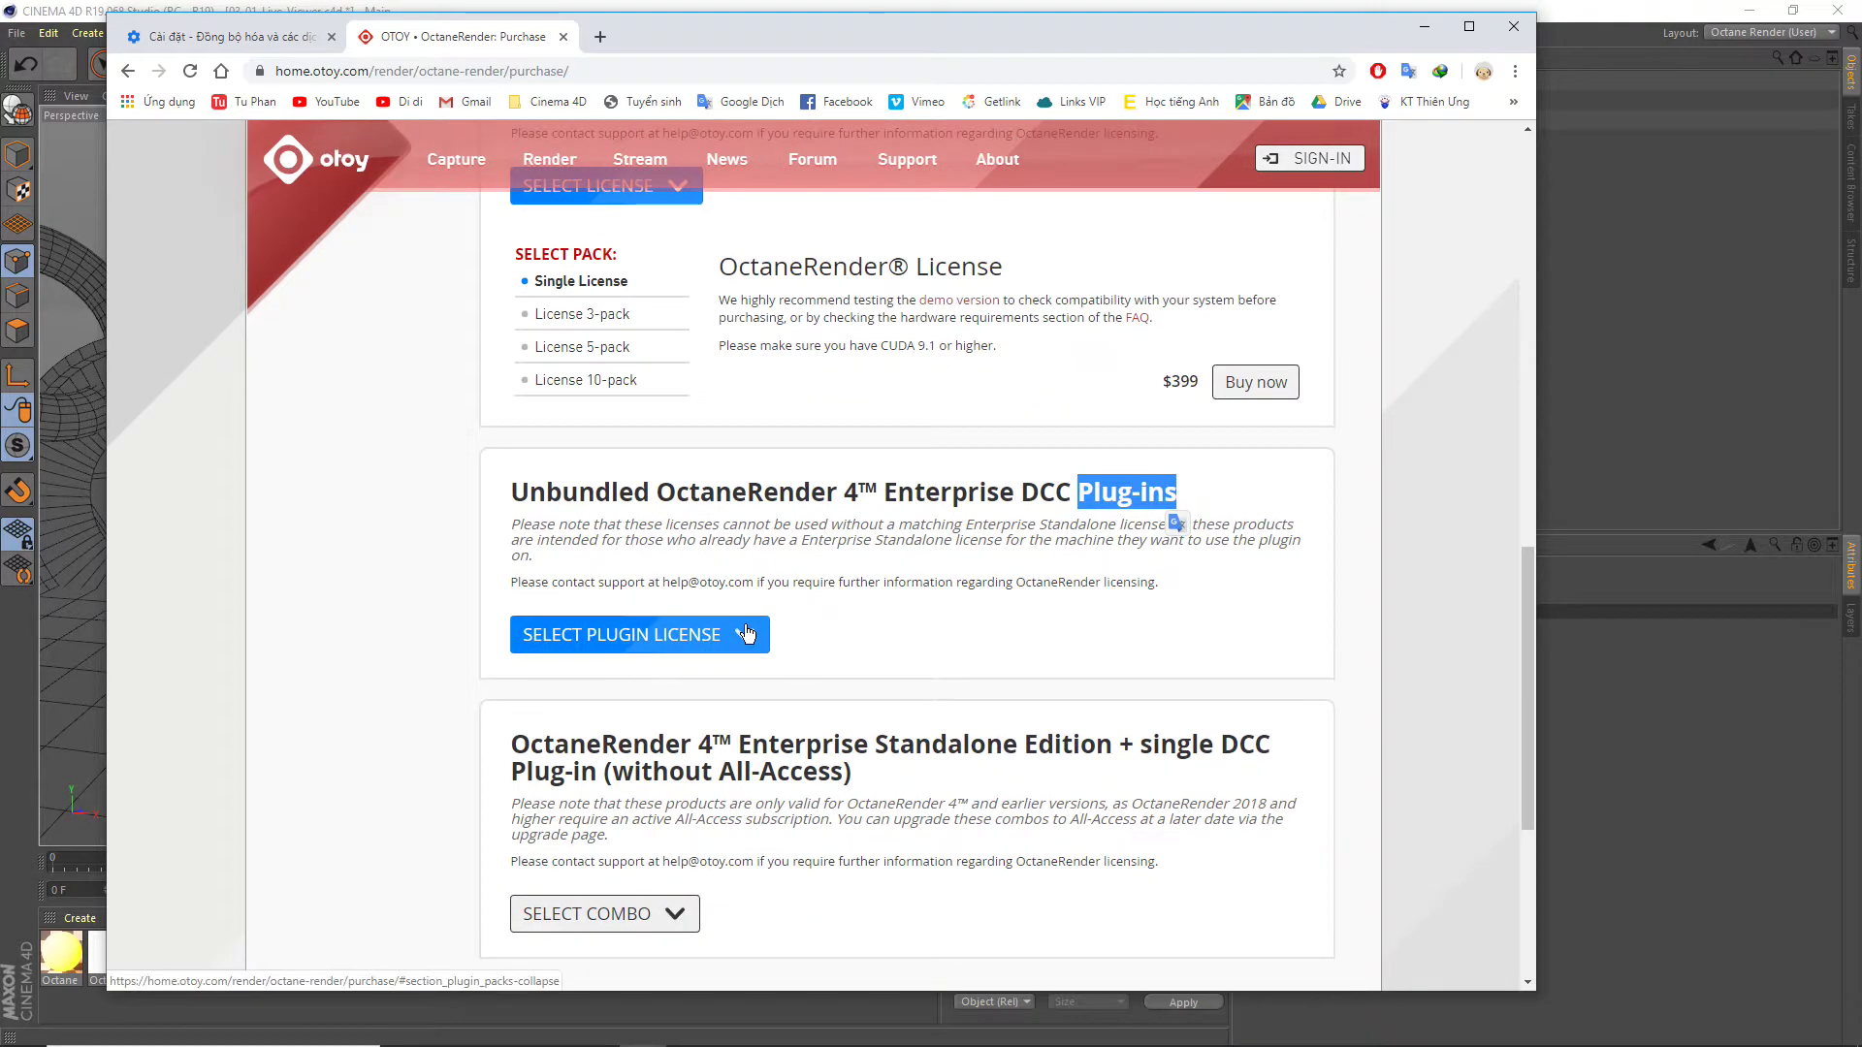
# Expand the unbundled plug-in licenses and scroll through the plugin list.
pyautogui.click(746, 633)
pyautogui.scroll(-1, 592, 694)
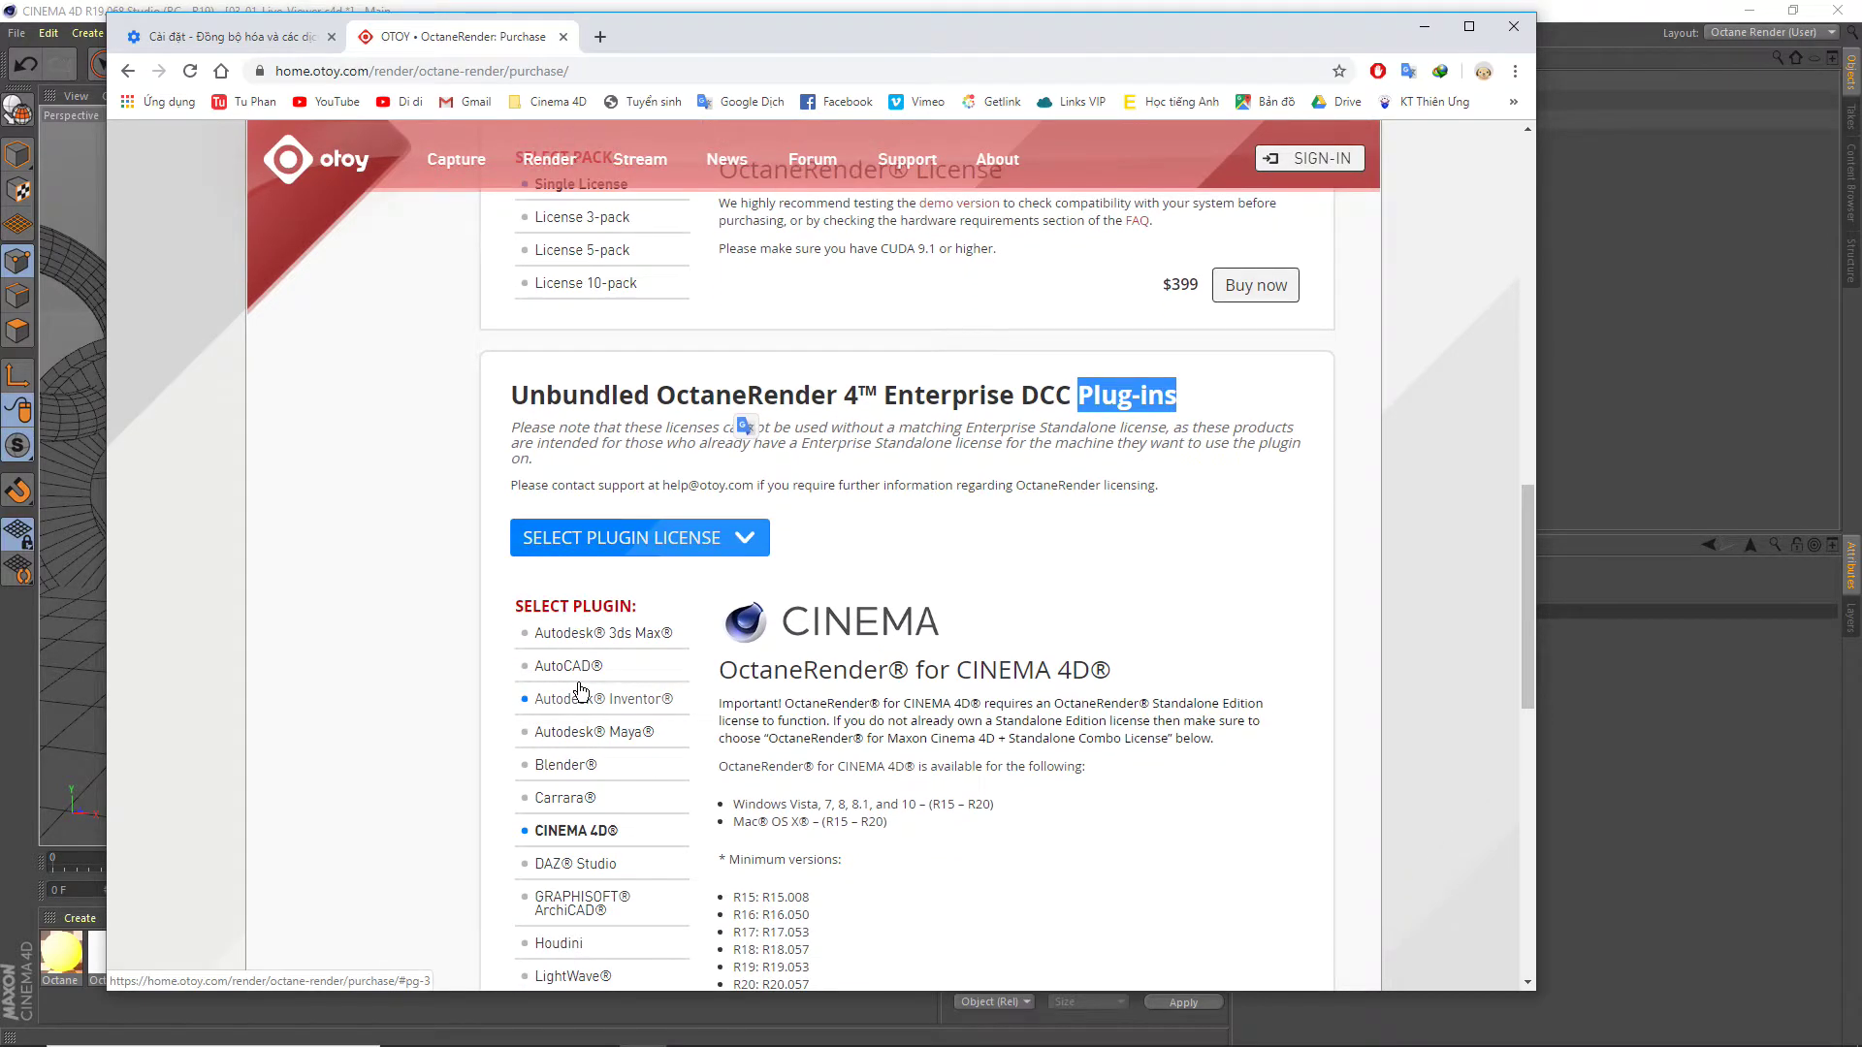
pyautogui.scroll(-1, 621, 669)
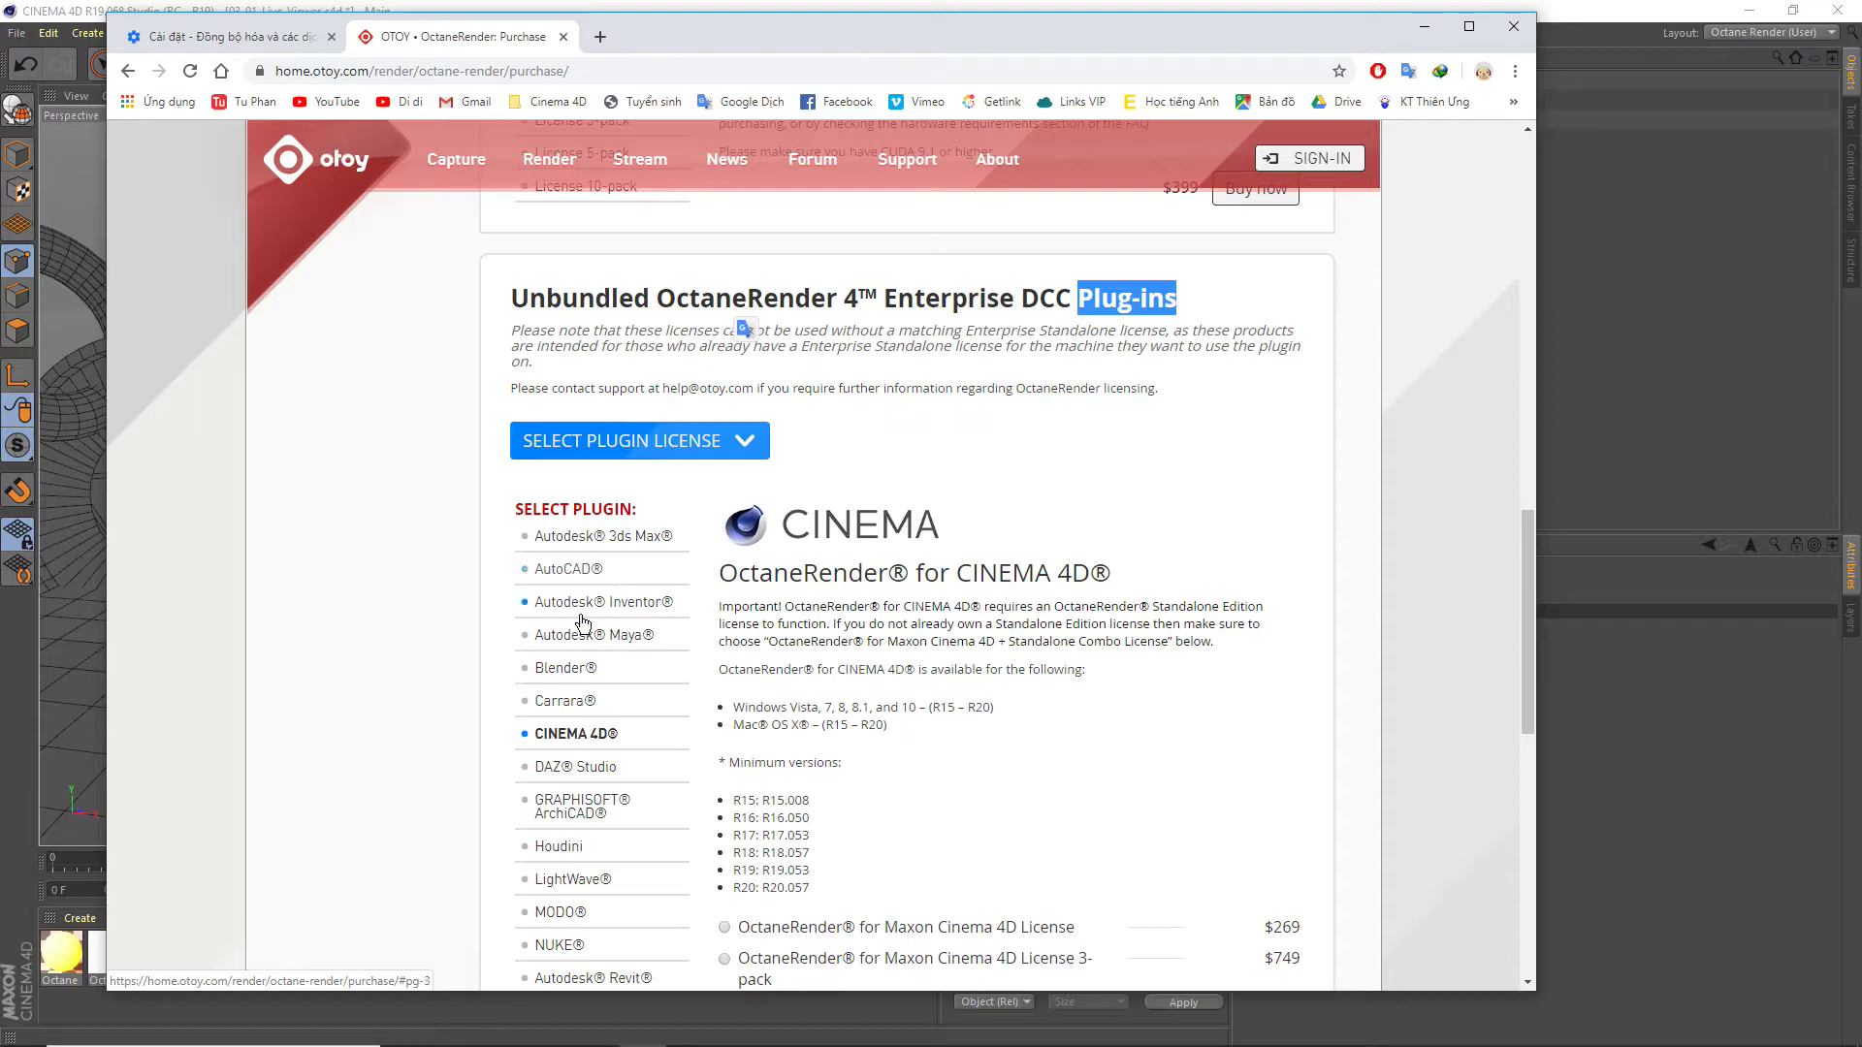
pyautogui.scroll(-2, 587, 708)
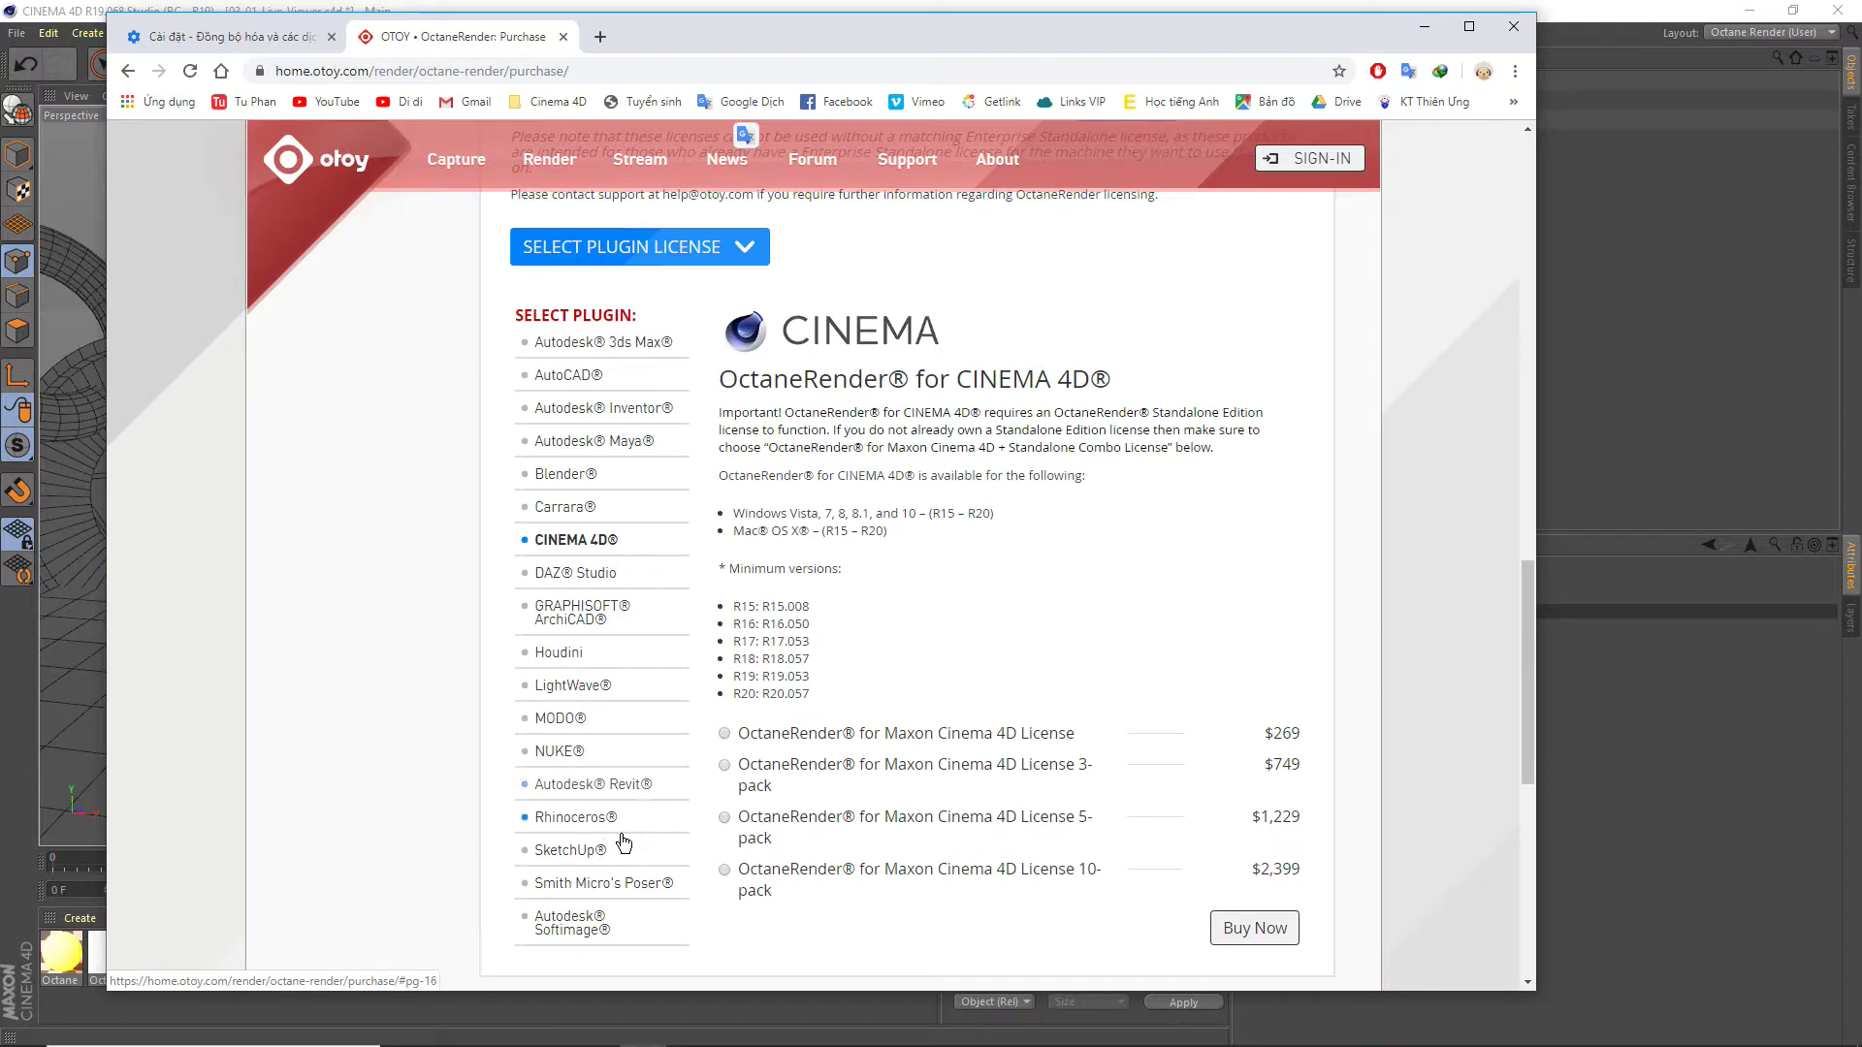
pyautogui.scroll(-1, 582, 907)
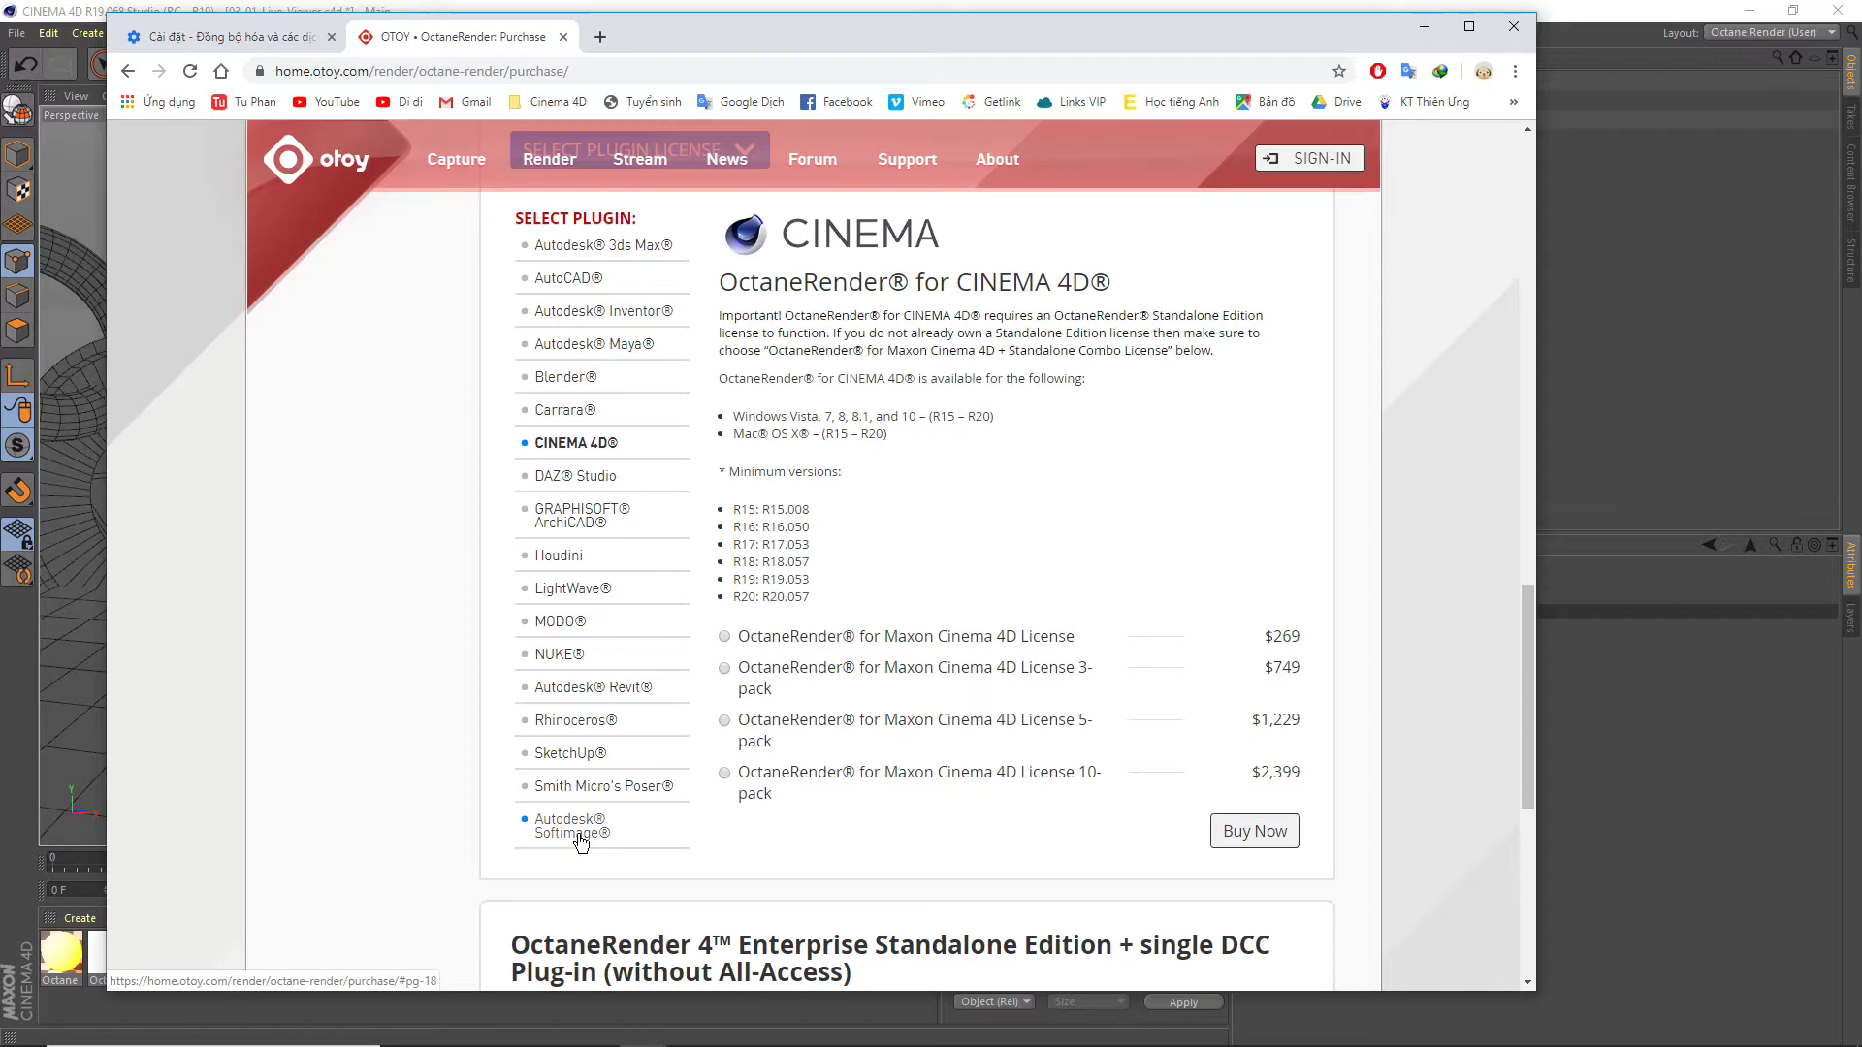
pyautogui.scroll(1, 574, 621)
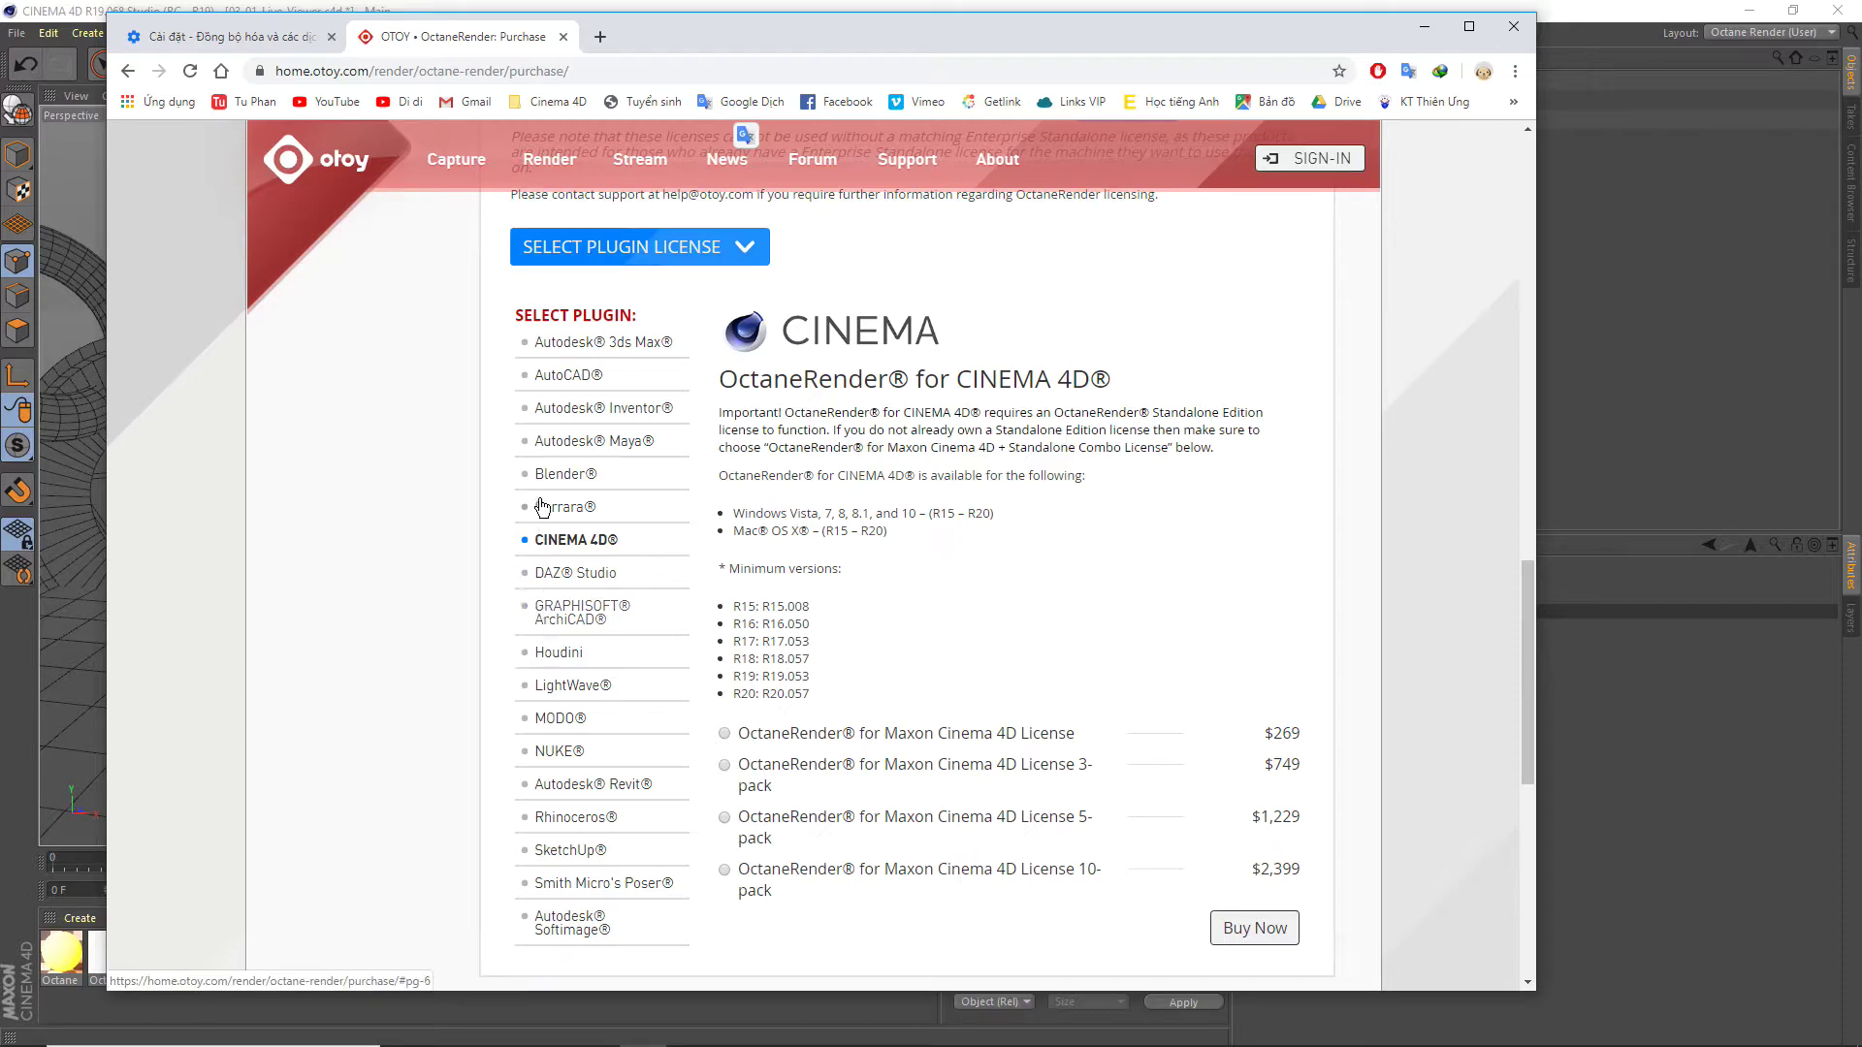
# Check the 3ds Max plug-in, then show CINEMA 4D licenses from $269 to the $2,399 10-pack.
pyautogui.click(525, 345)
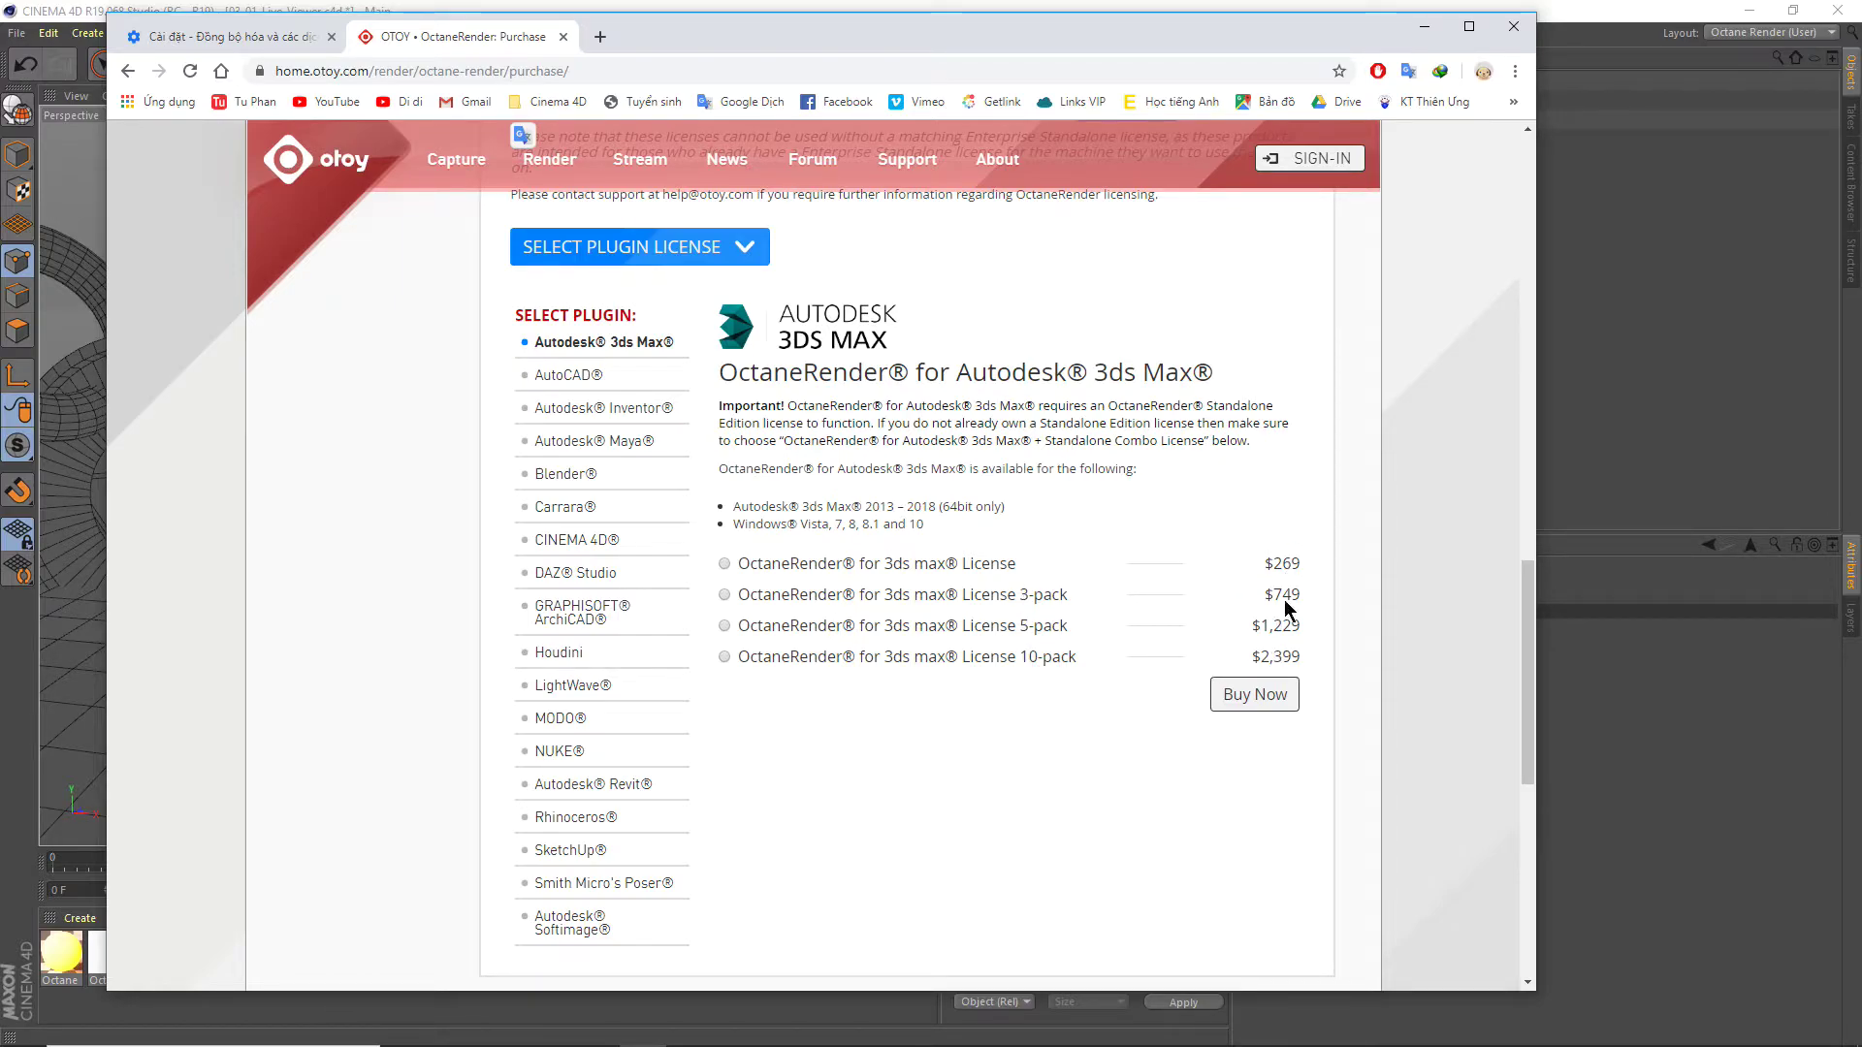
pyautogui.click(546, 548)
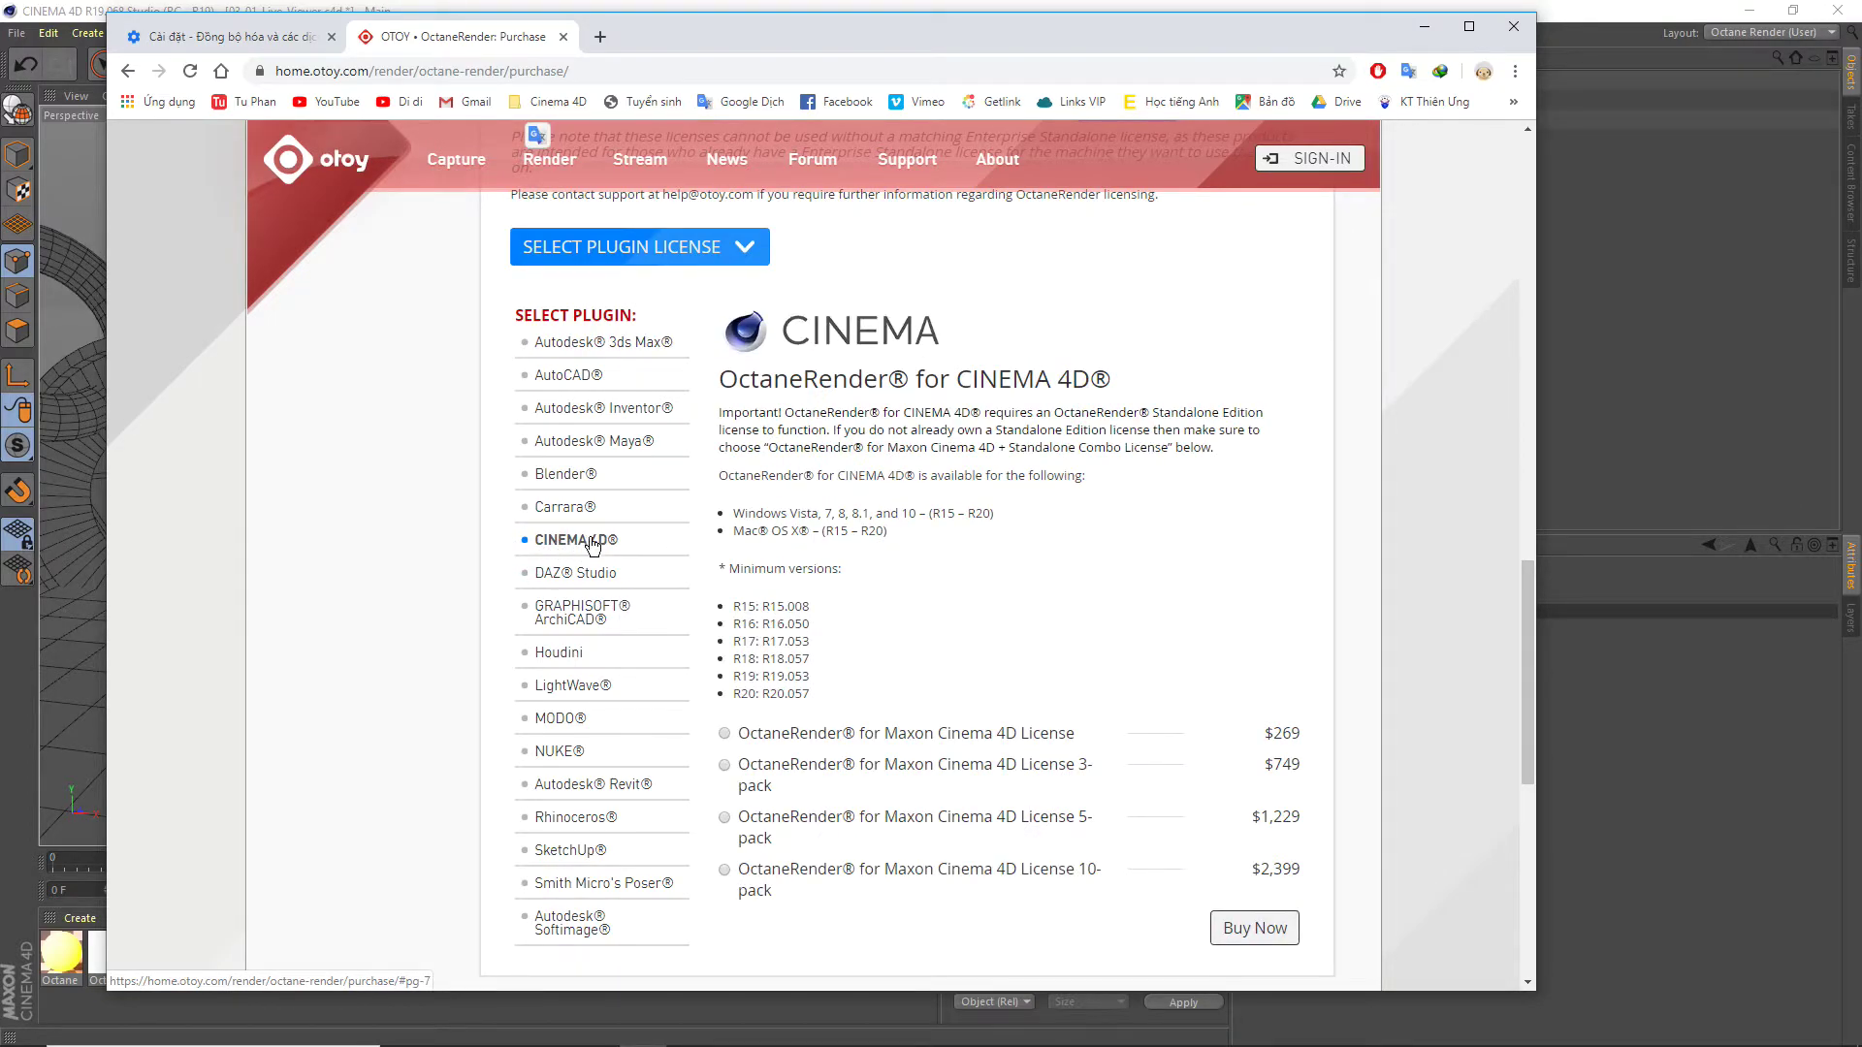
pyautogui.scroll(-2, 783, 614)
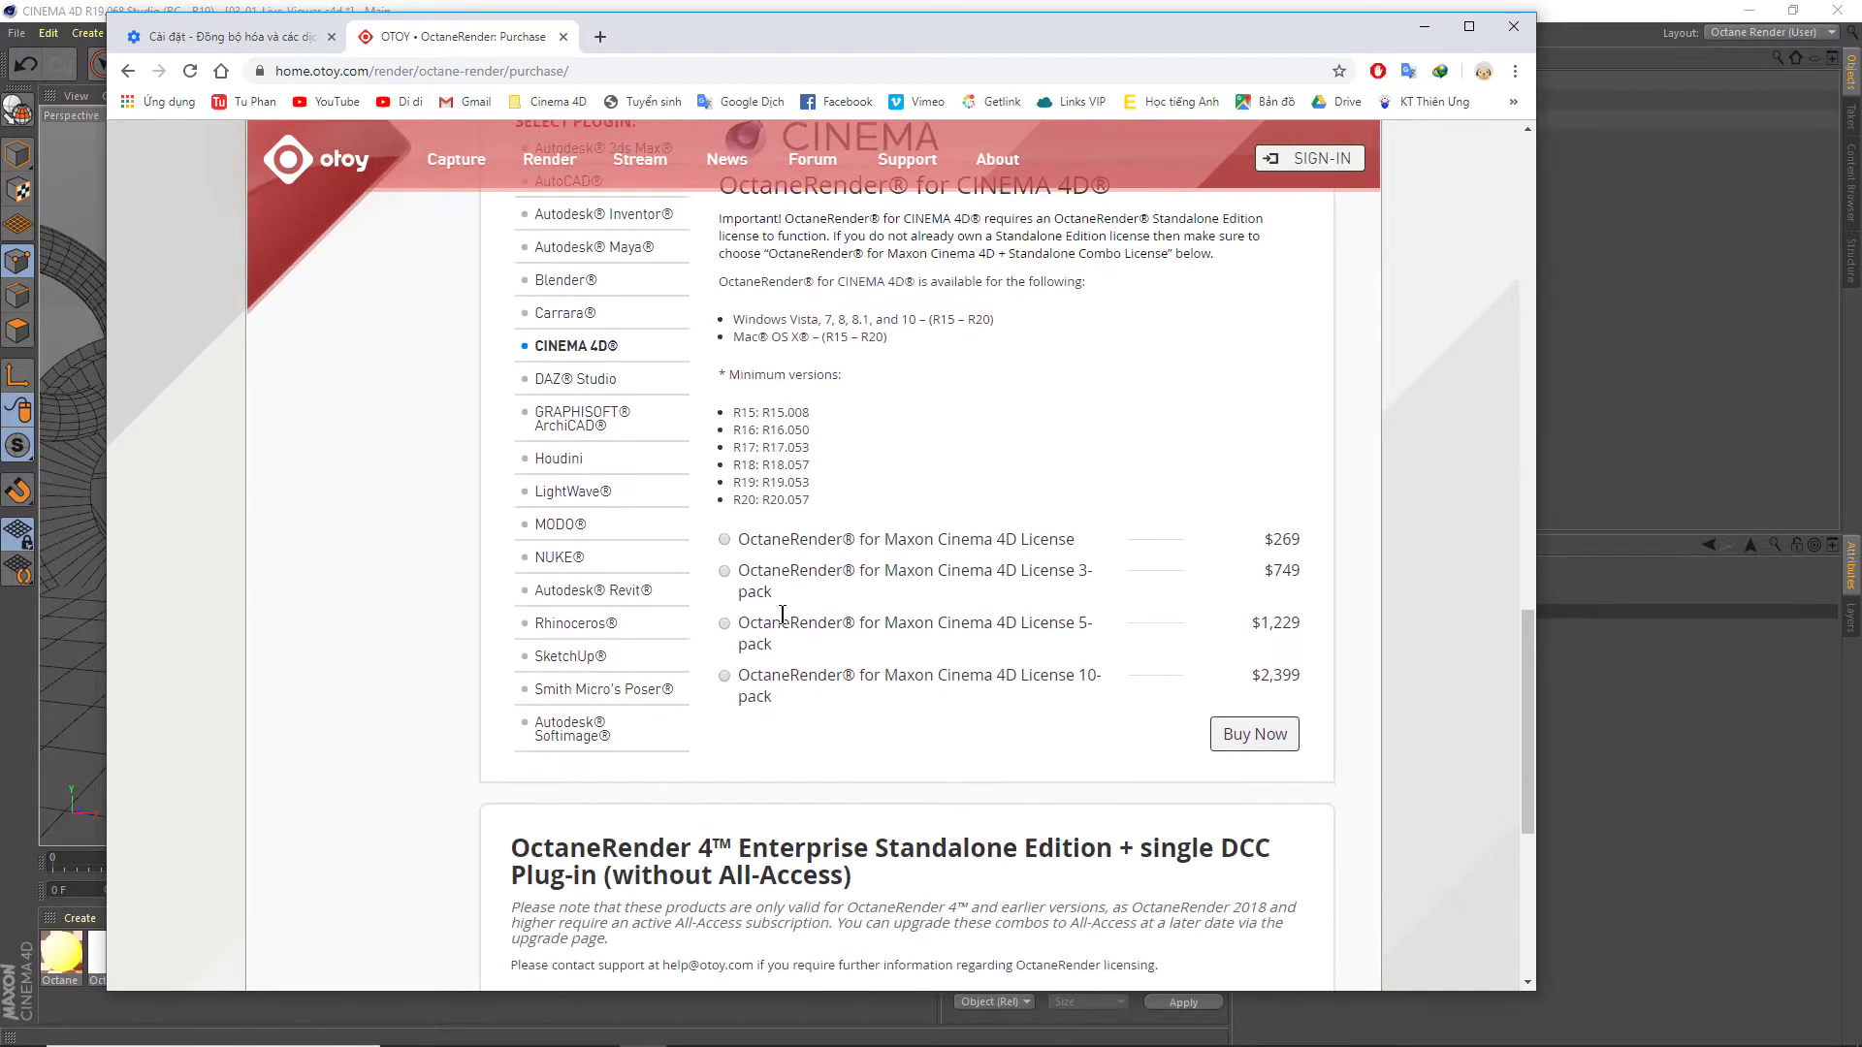
pyautogui.scroll(2, 772, 448)
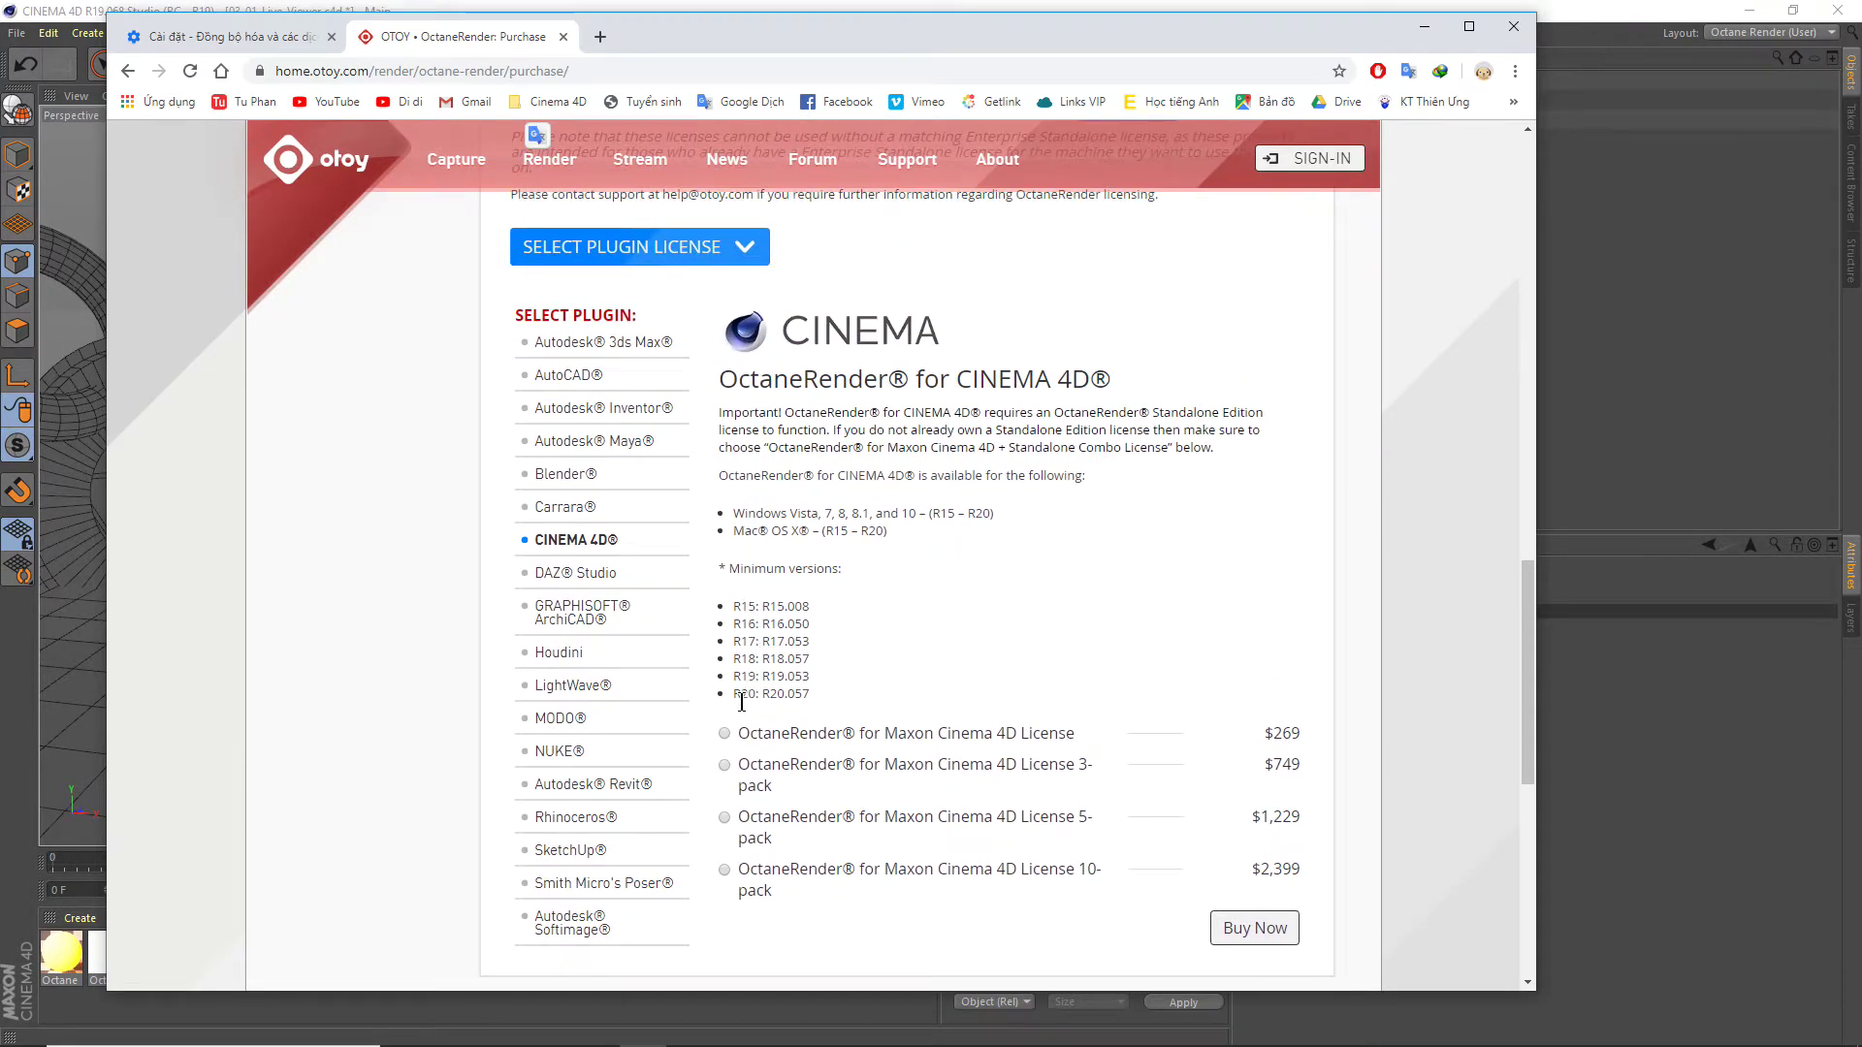
pyautogui.scroll(-1, 741, 702)
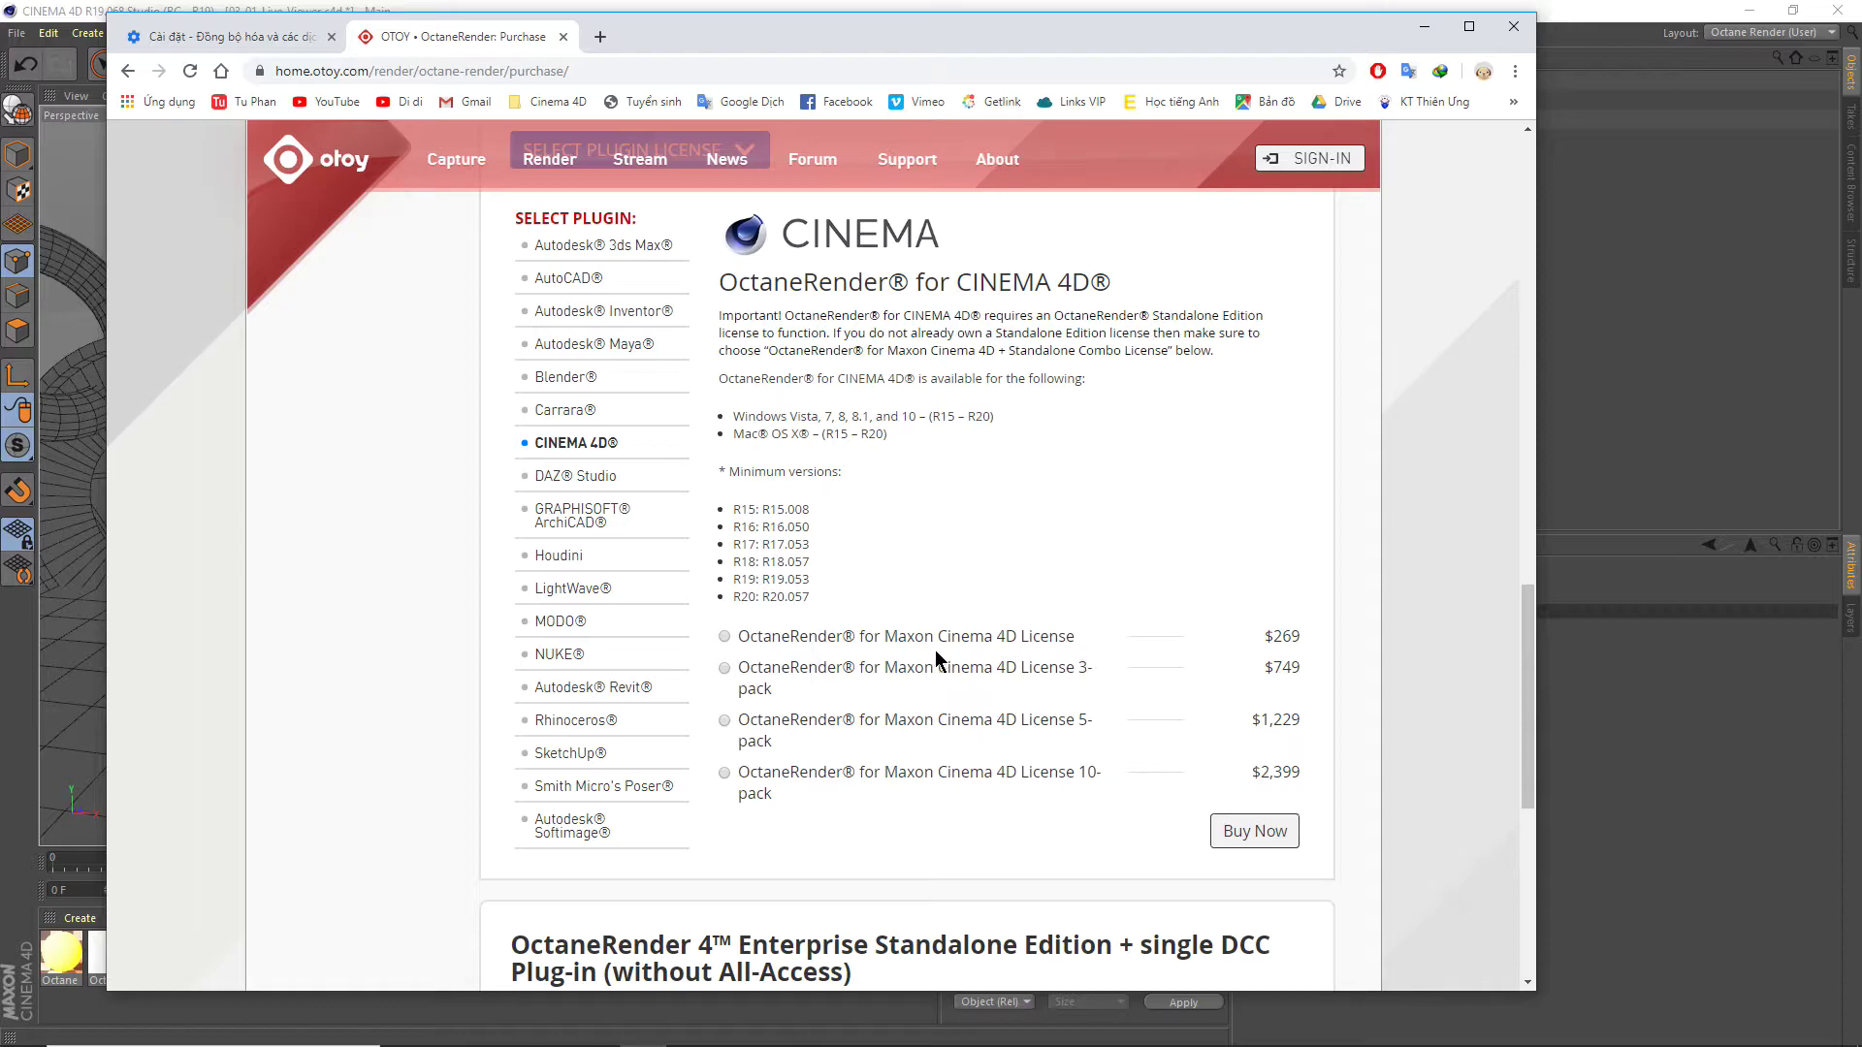
# Pick the $269 single CINEMA 4D license, Buy Now, then close the OTOY Account sign-in tab.
pyautogui.click(727, 667)
pyautogui.click(729, 636)
pyautogui.click(1266, 836)
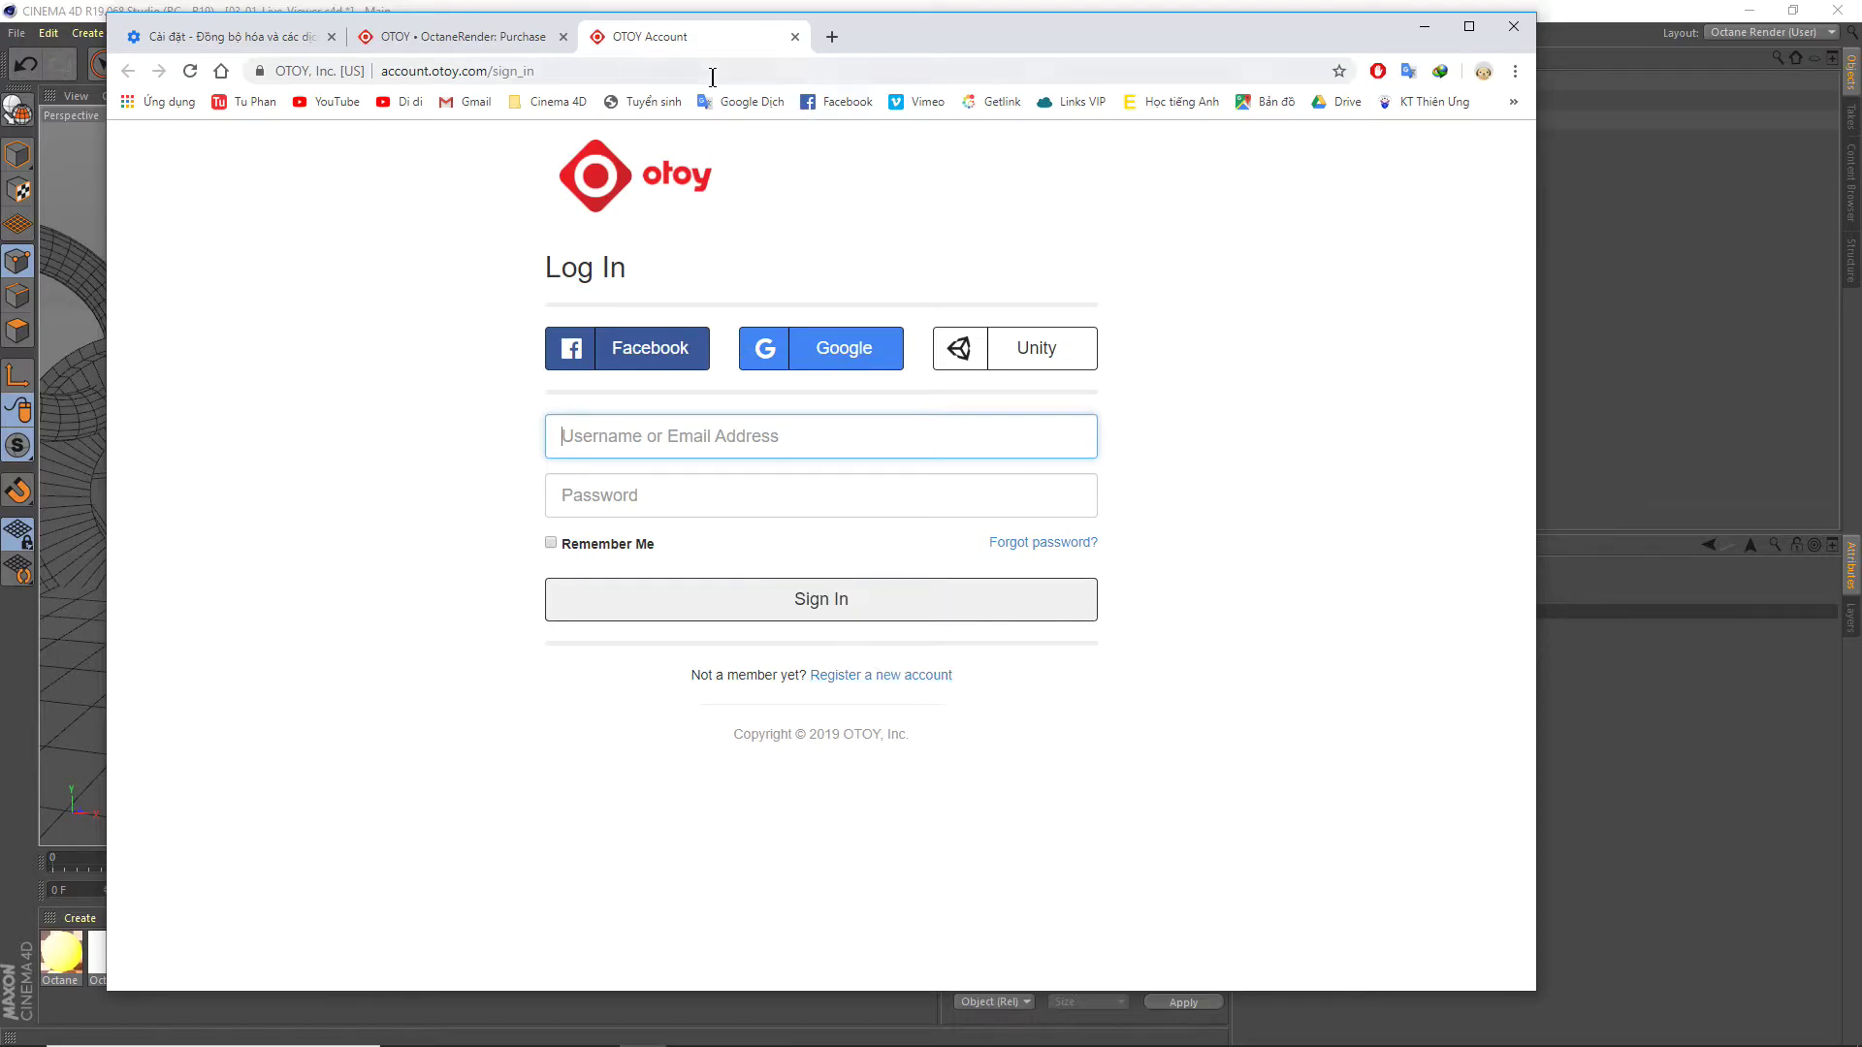
pyautogui.click(796, 37)
# Go from the top of the purchase page to the Rent sidebar entry's OctaneRender Subscriptions page.
pyautogui.scroll(2, 594, 388)
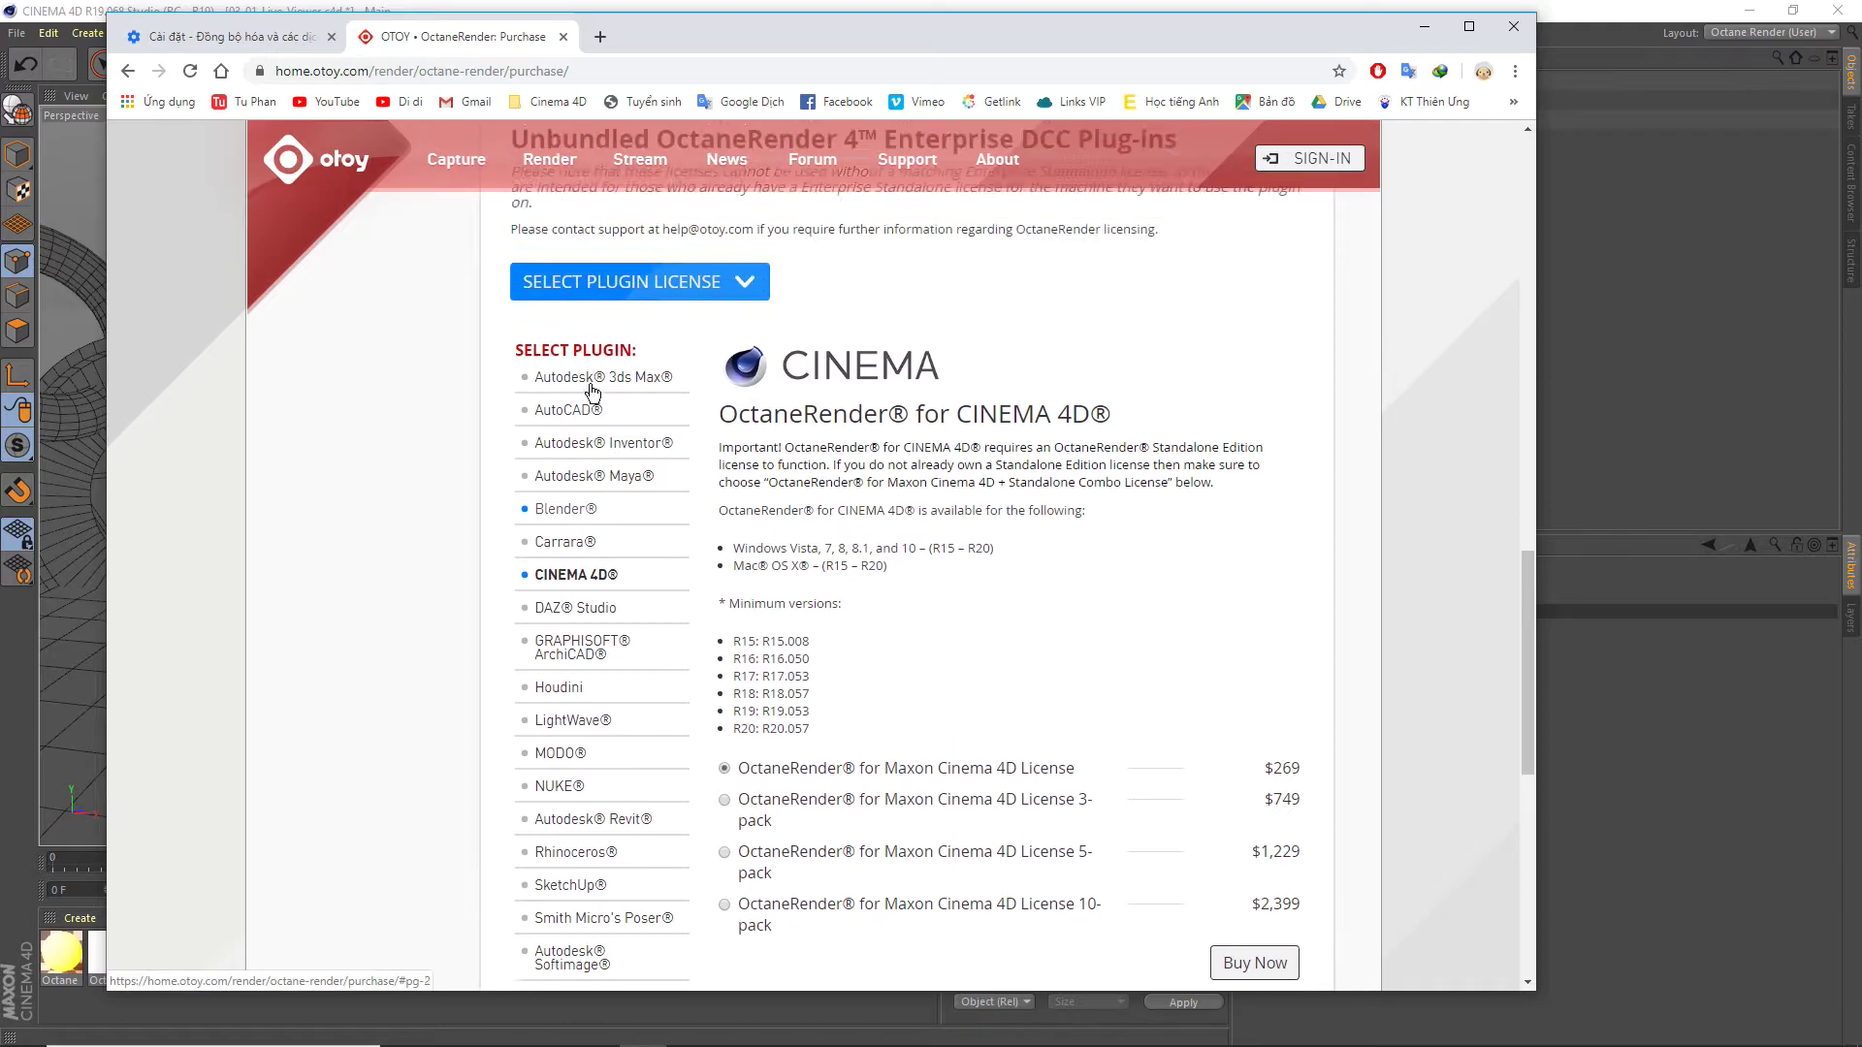
pyautogui.scroll(2, 594, 391)
pyautogui.scroll(2, 605, 438)
pyautogui.scroll(4, 606, 438)
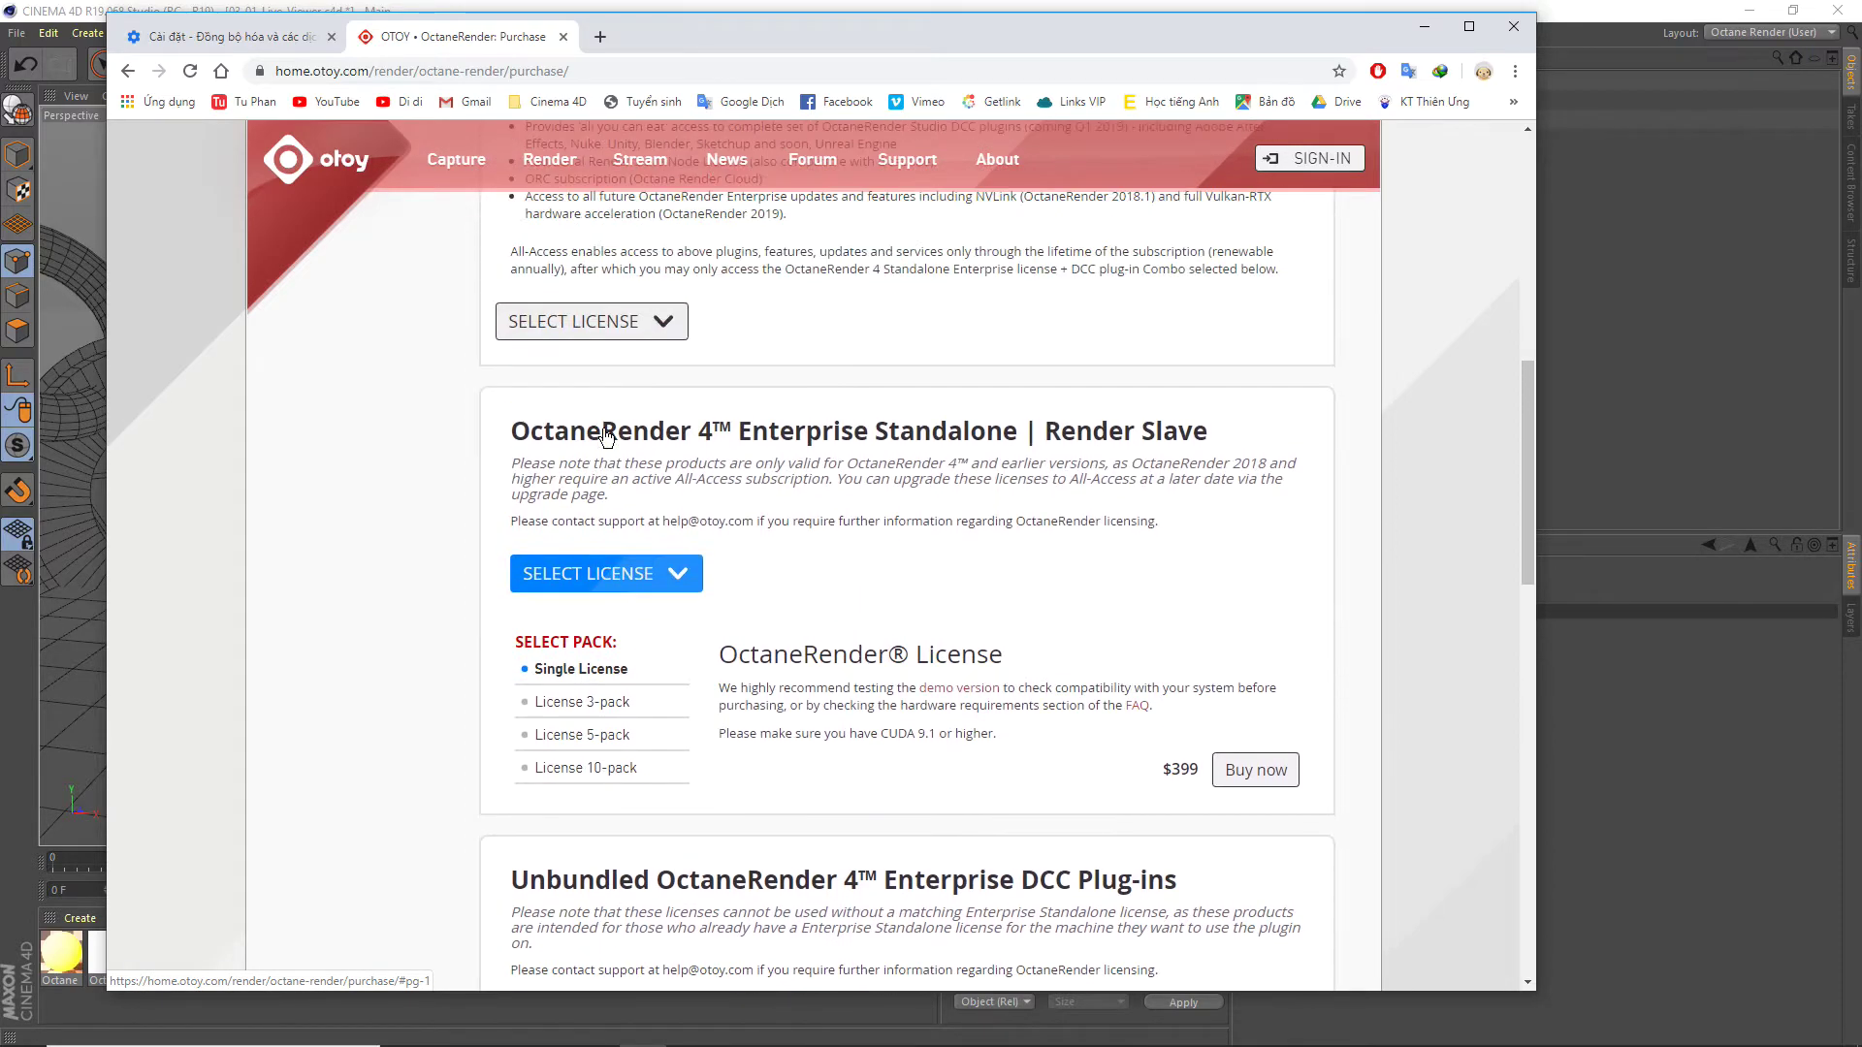
pyautogui.scroll(4, 605, 439)
pyautogui.scroll(6, 321, 572)
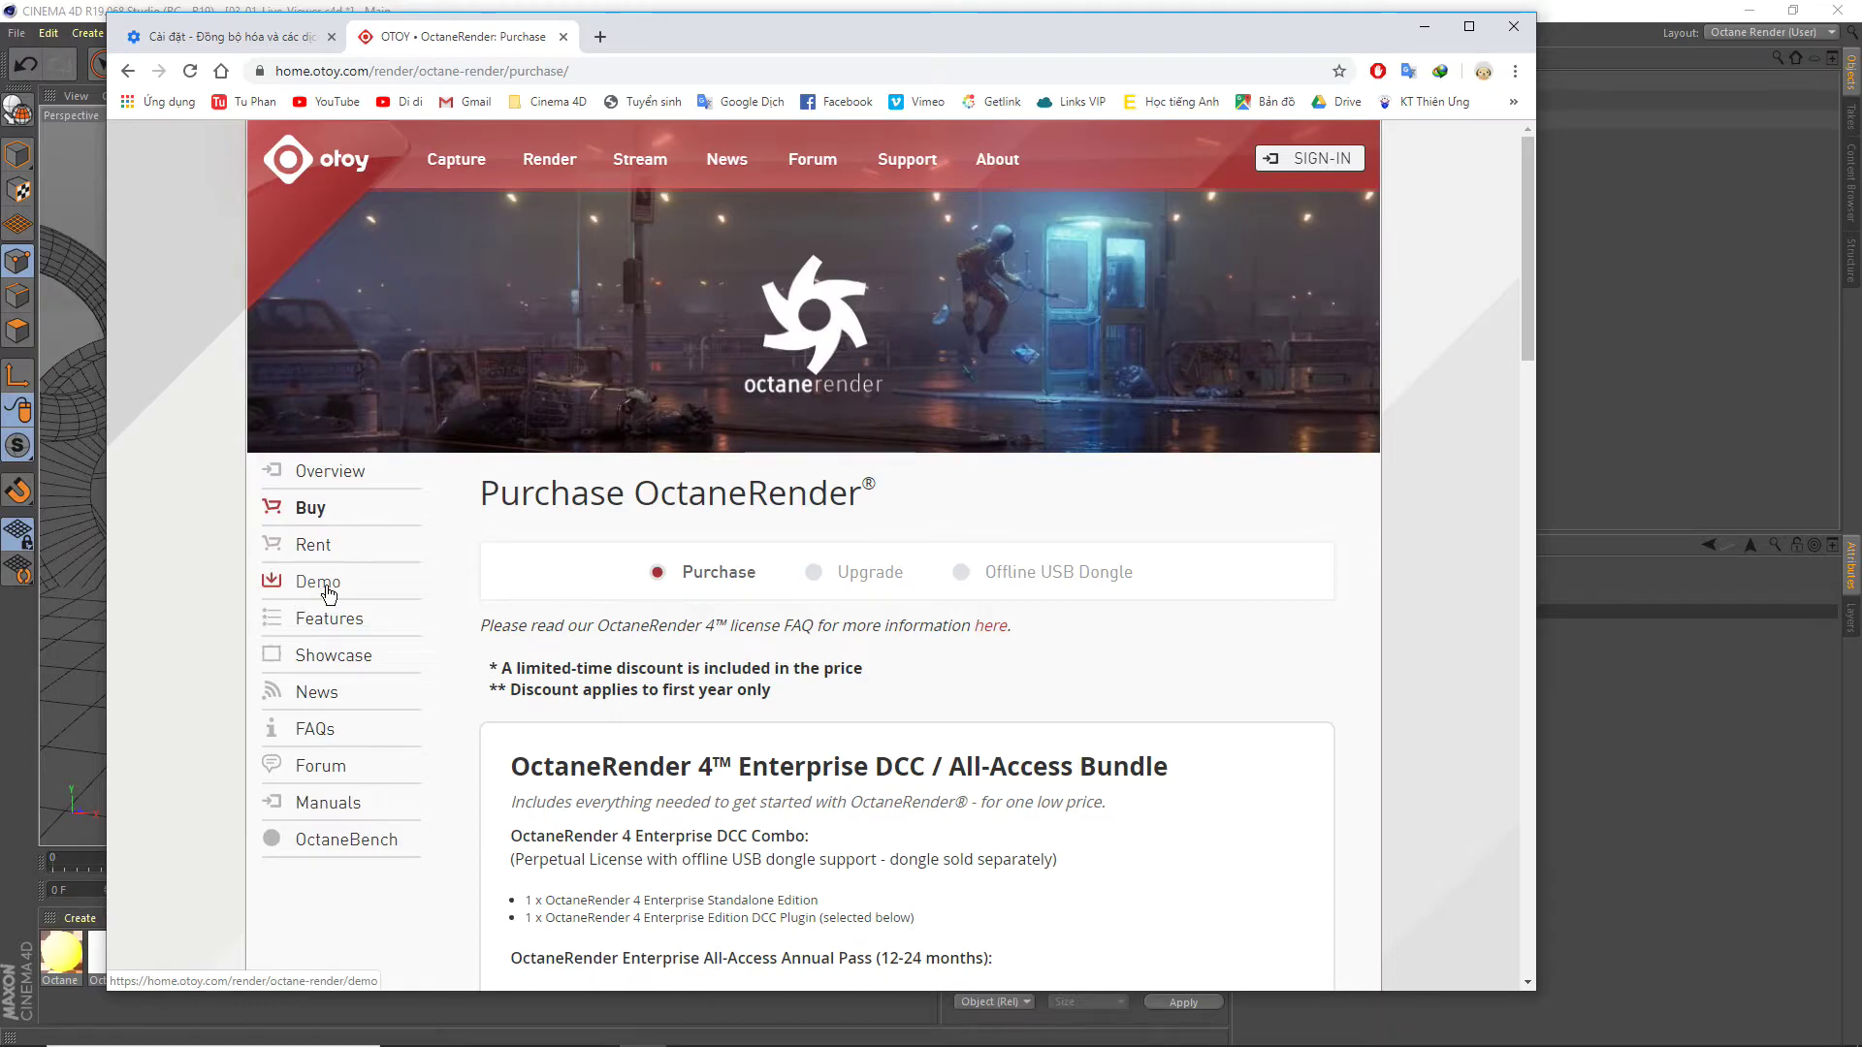
pyautogui.click(313, 541)
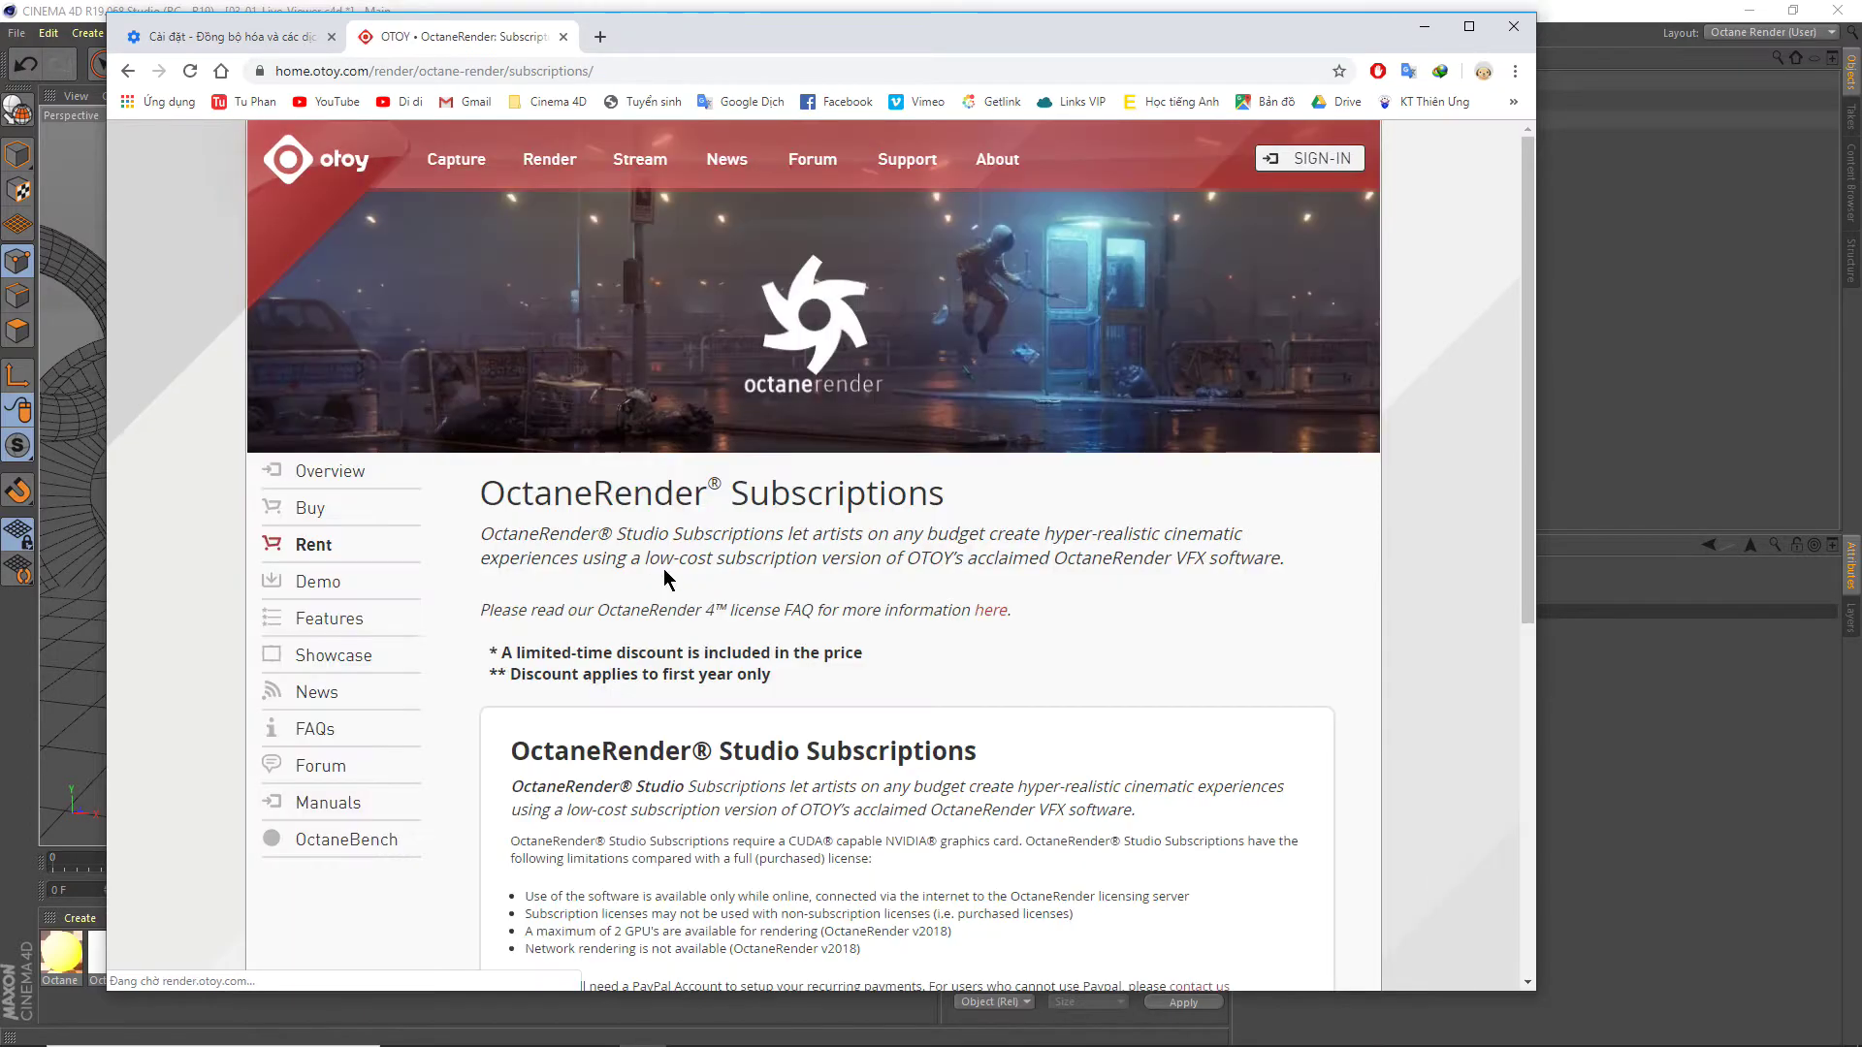
pyautogui.scroll(-1, 696, 598)
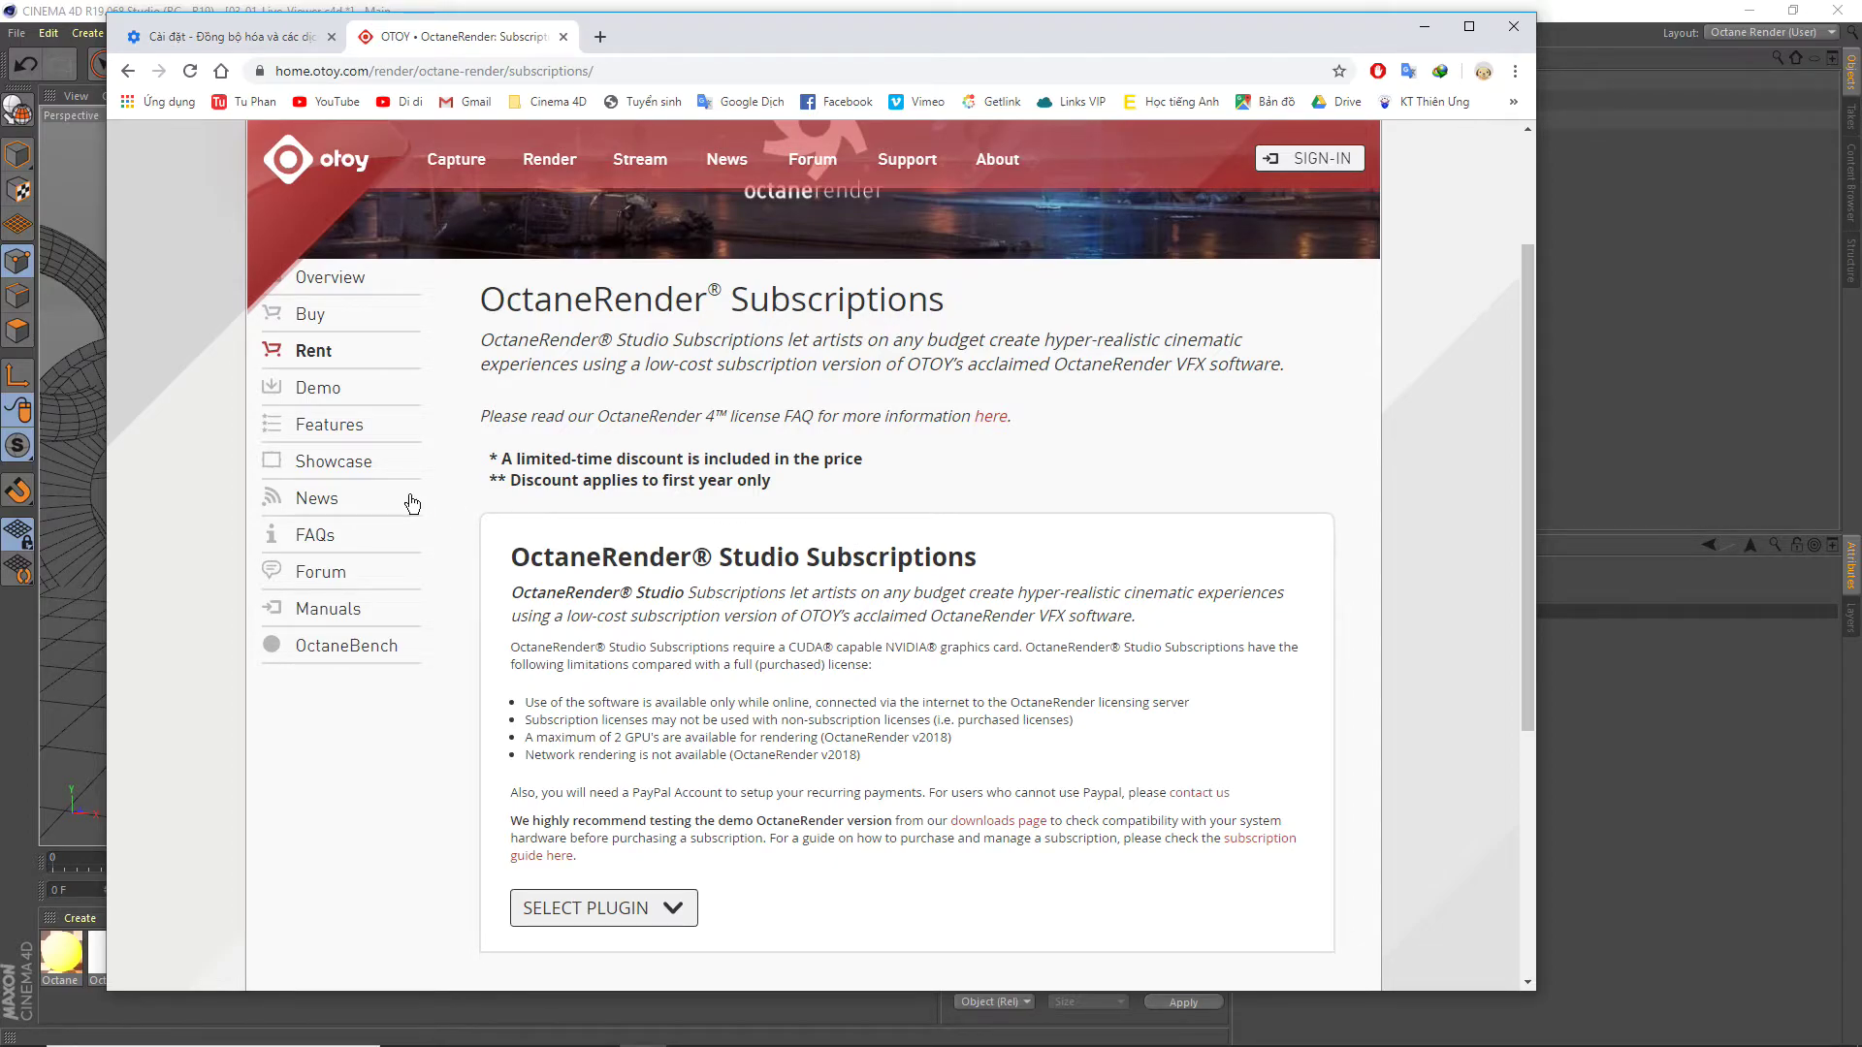
pyautogui.click(320, 398)
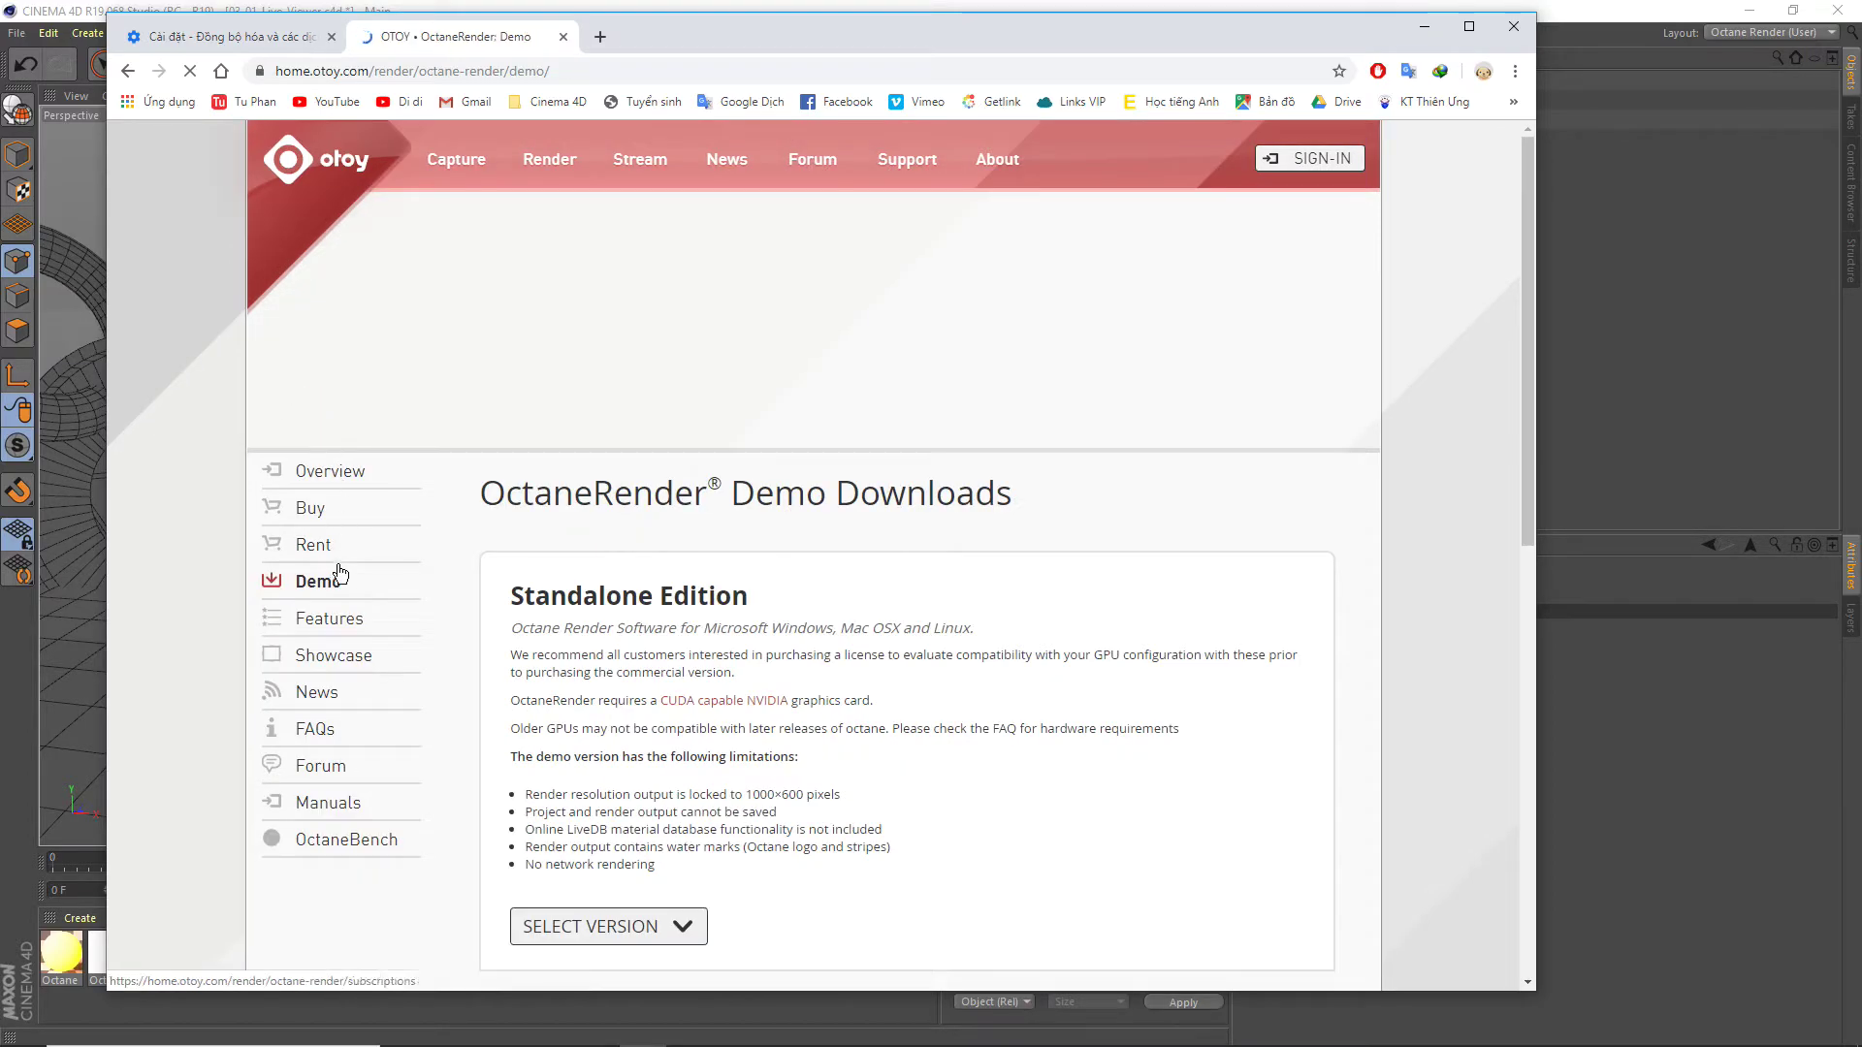
pyautogui.scroll(-2, 495, 604)
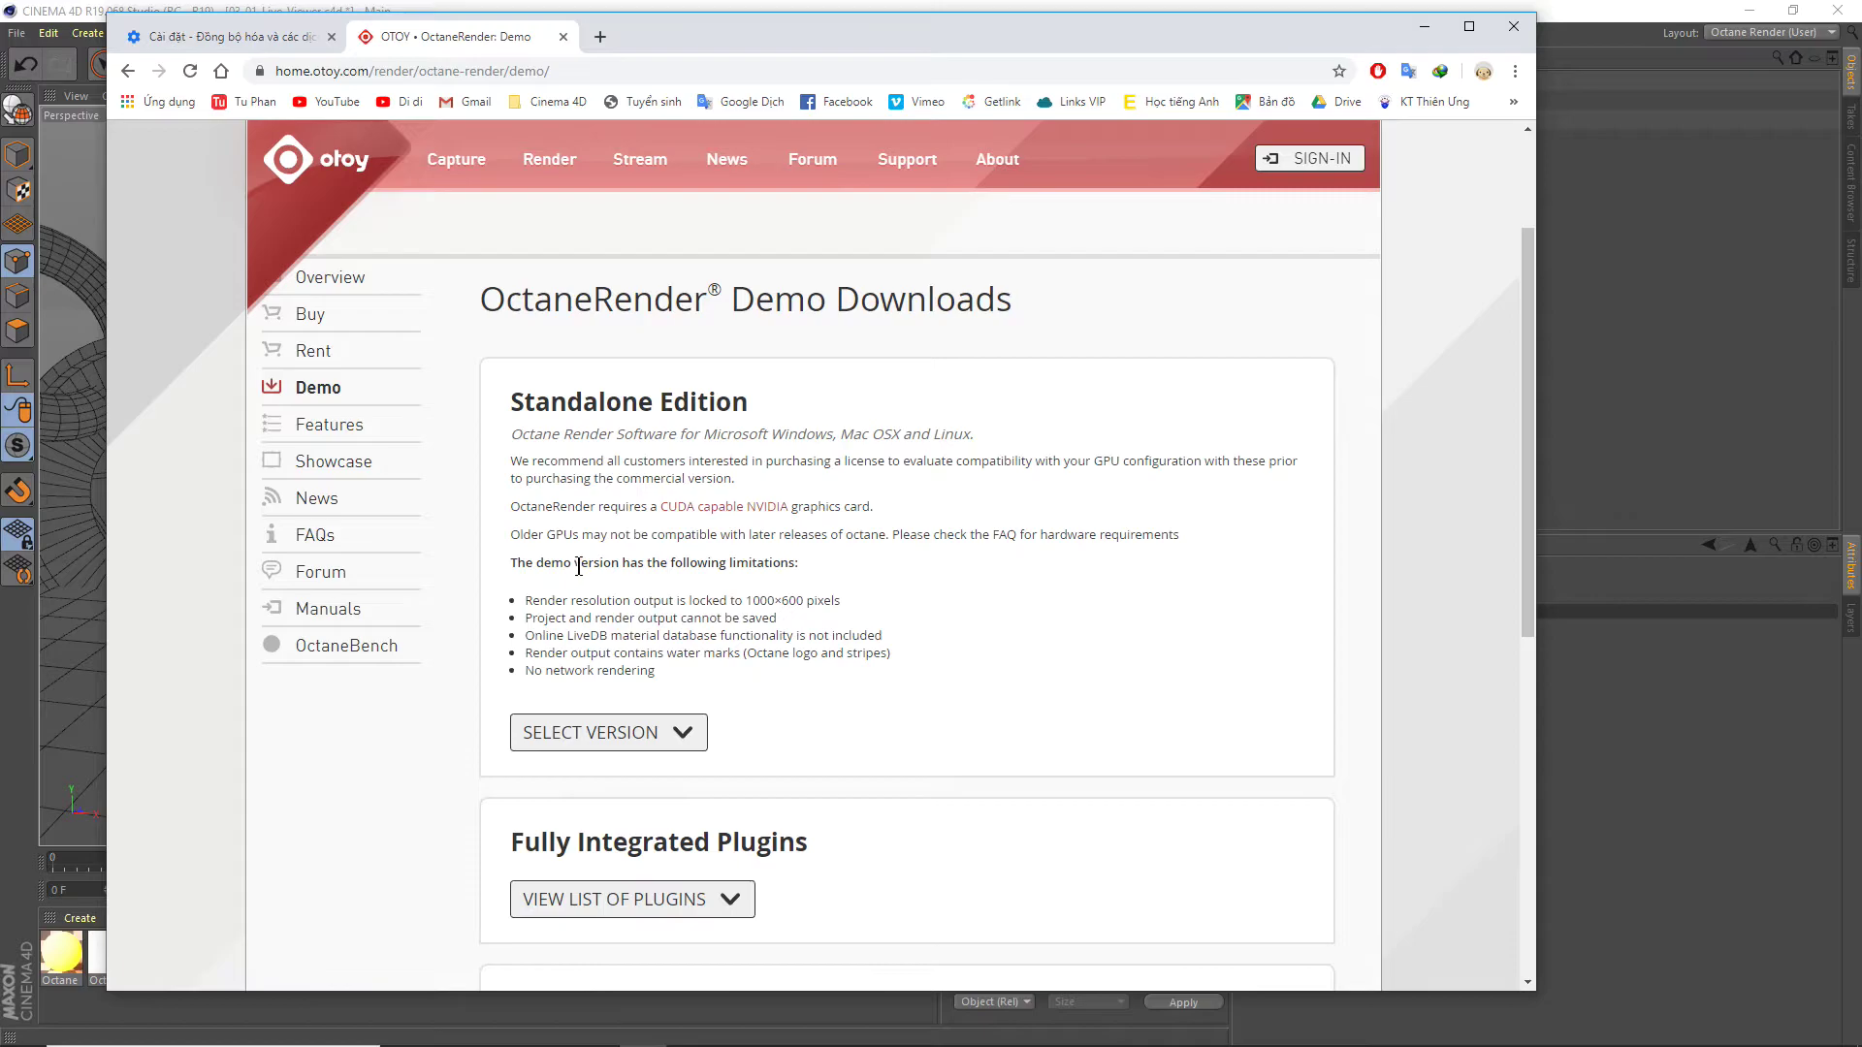
pyautogui.moveTo(517, 403); pyautogui.dragTo(748, 407)
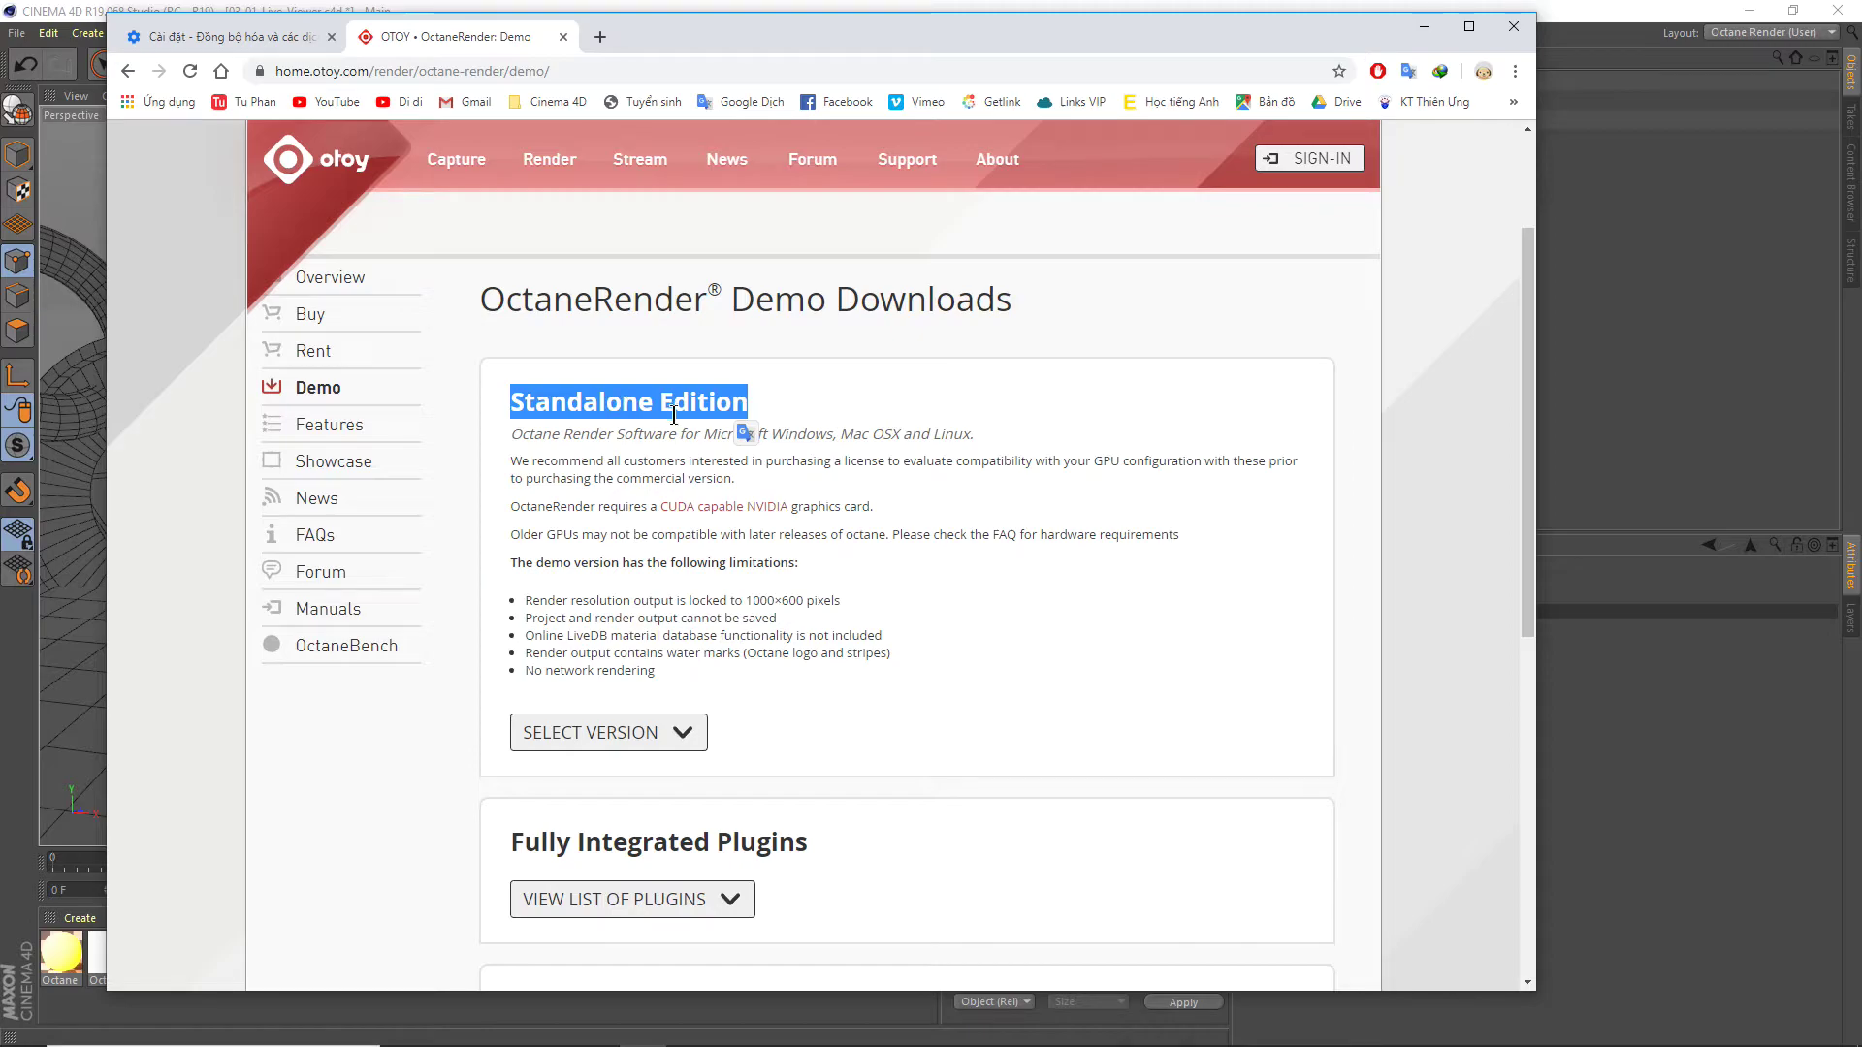
pyautogui.scroll(-1, 649, 499)
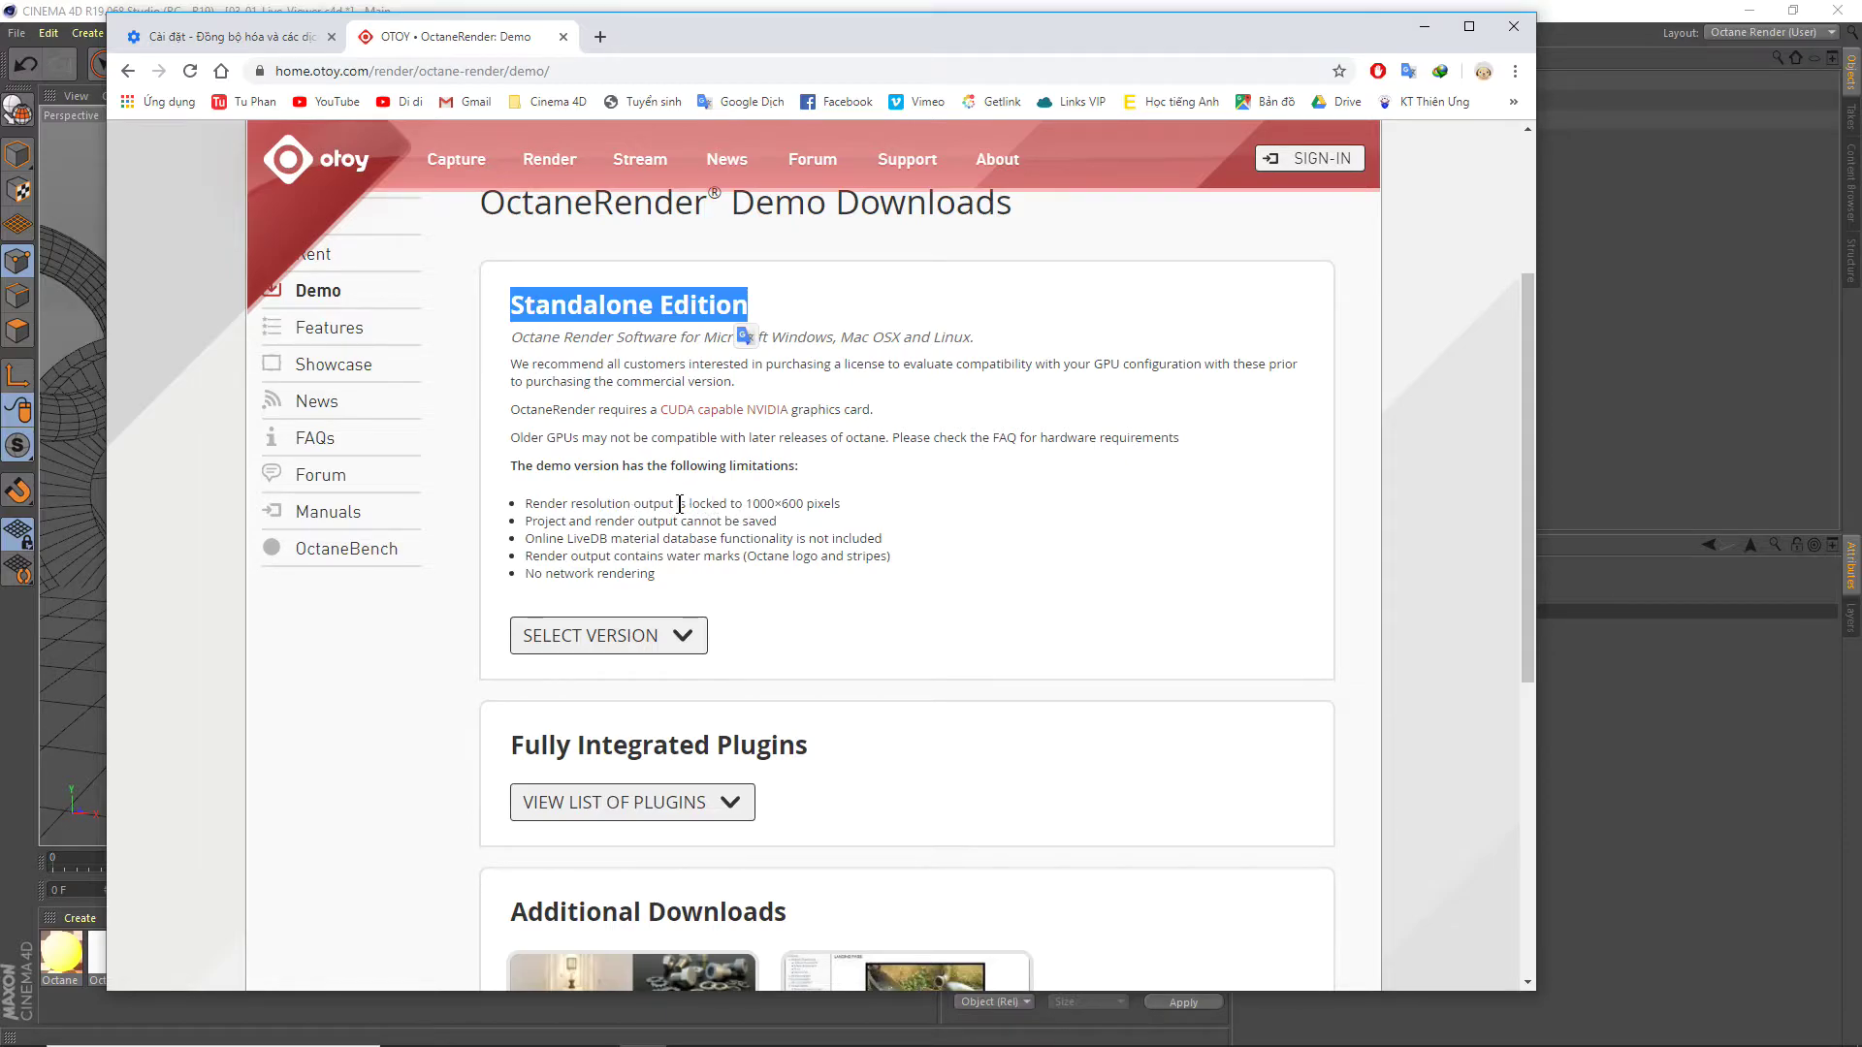
pyautogui.moveTo(743, 502)
pyautogui.mouseDown()
pyautogui.moveTo(844, 506)
pyautogui.moveTo(539, 539)
pyautogui.mouseUp()
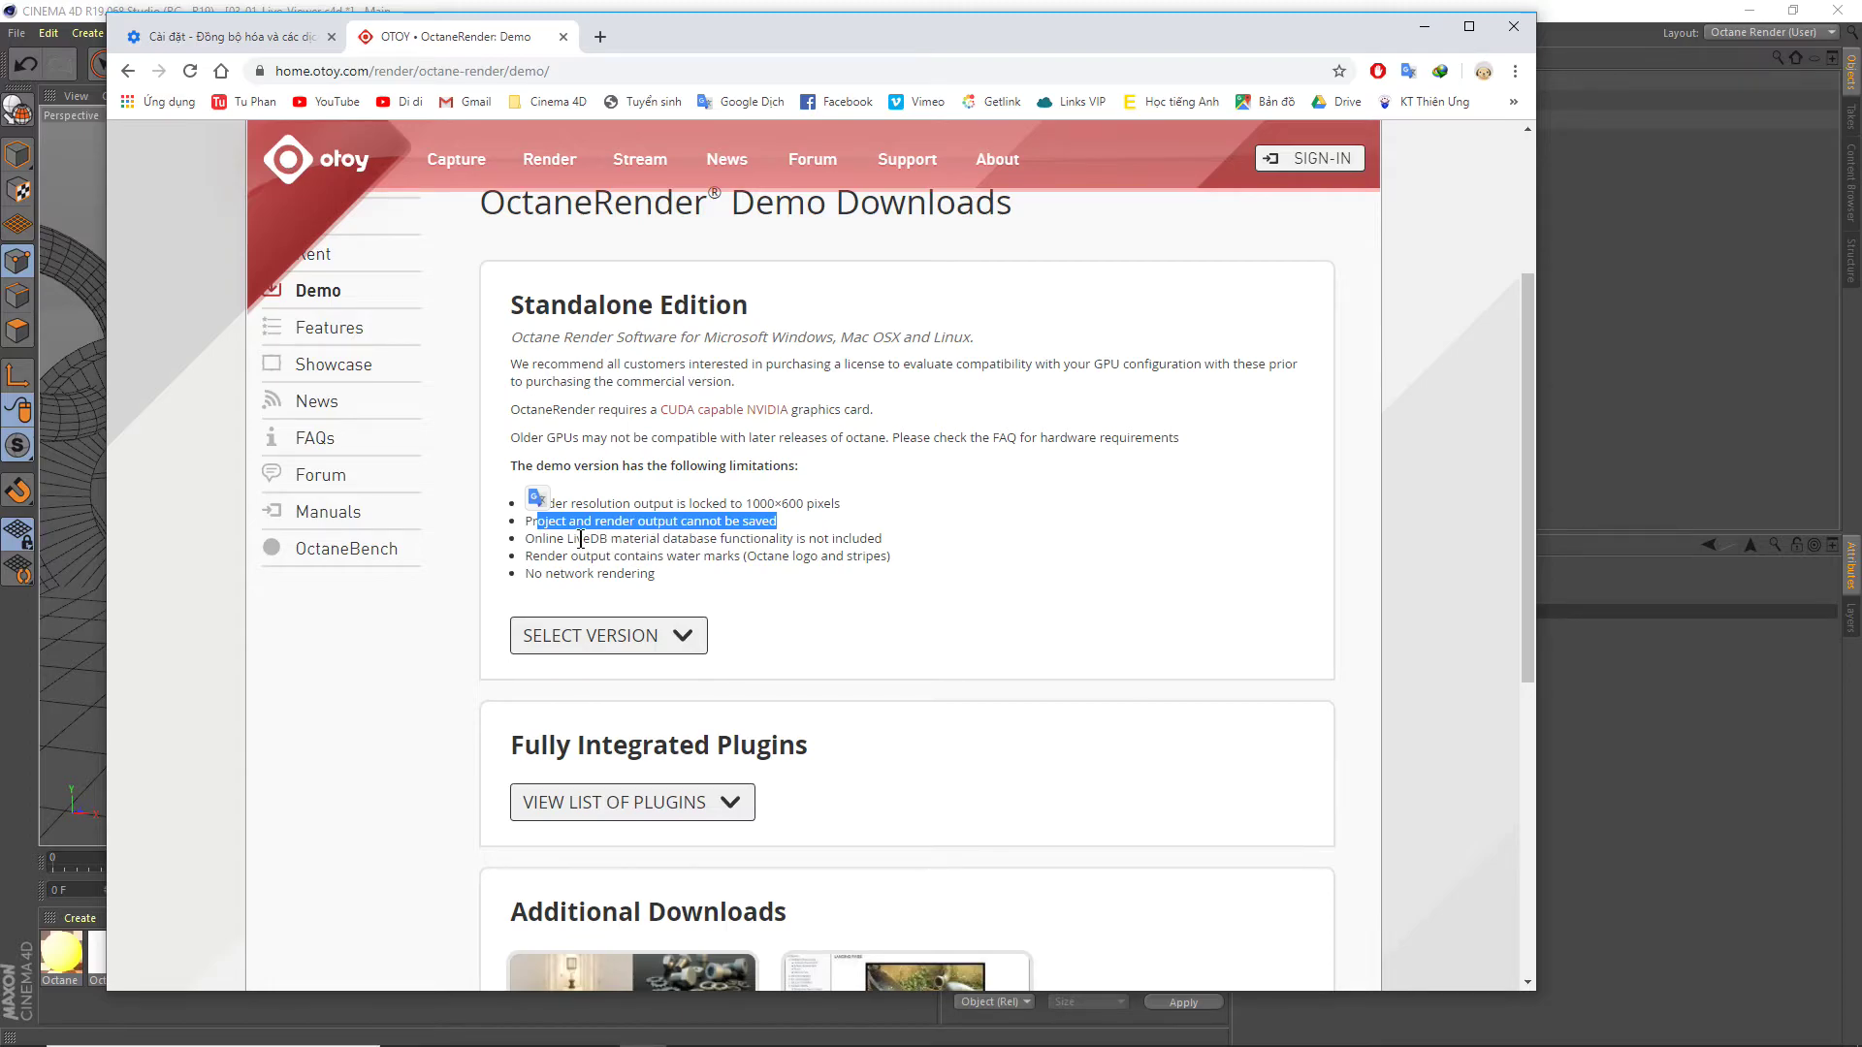
pyautogui.moveTo(569, 539); pyautogui.dragTo(738, 538)
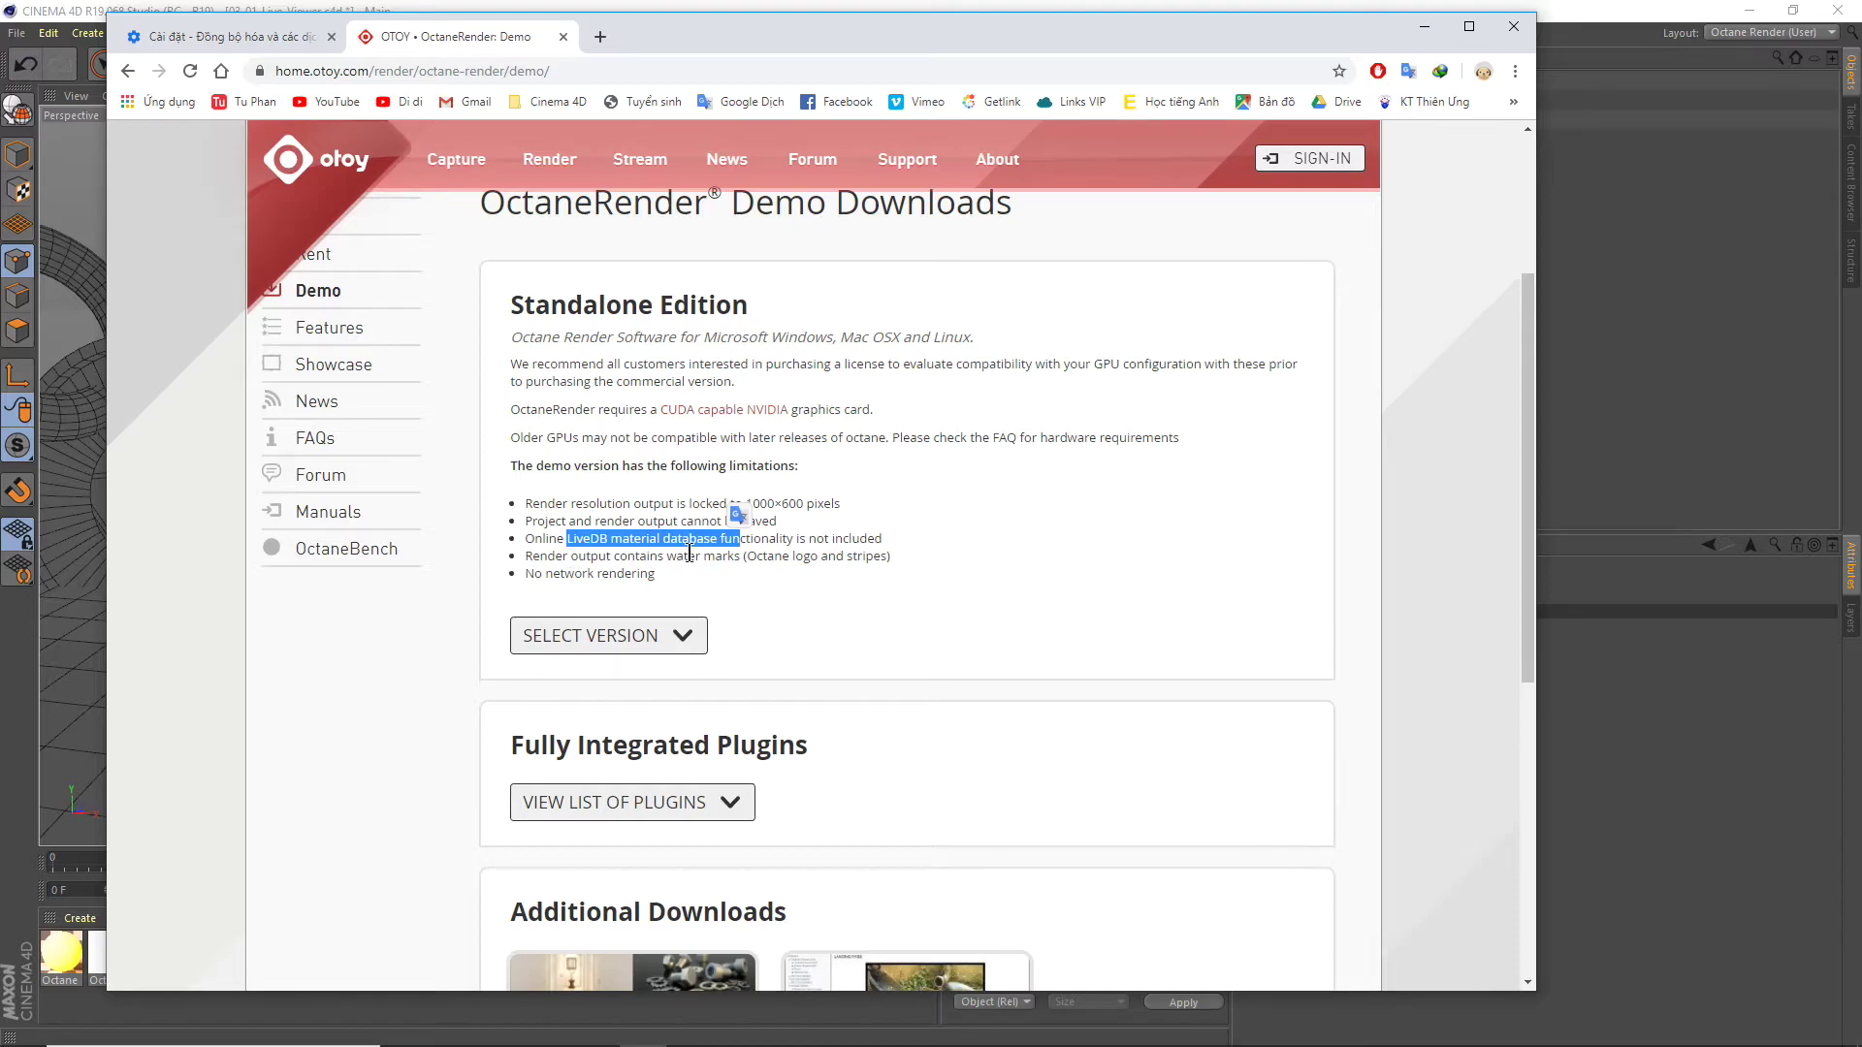
pyautogui.moveTo(665, 556); pyautogui.dragTo(734, 556)
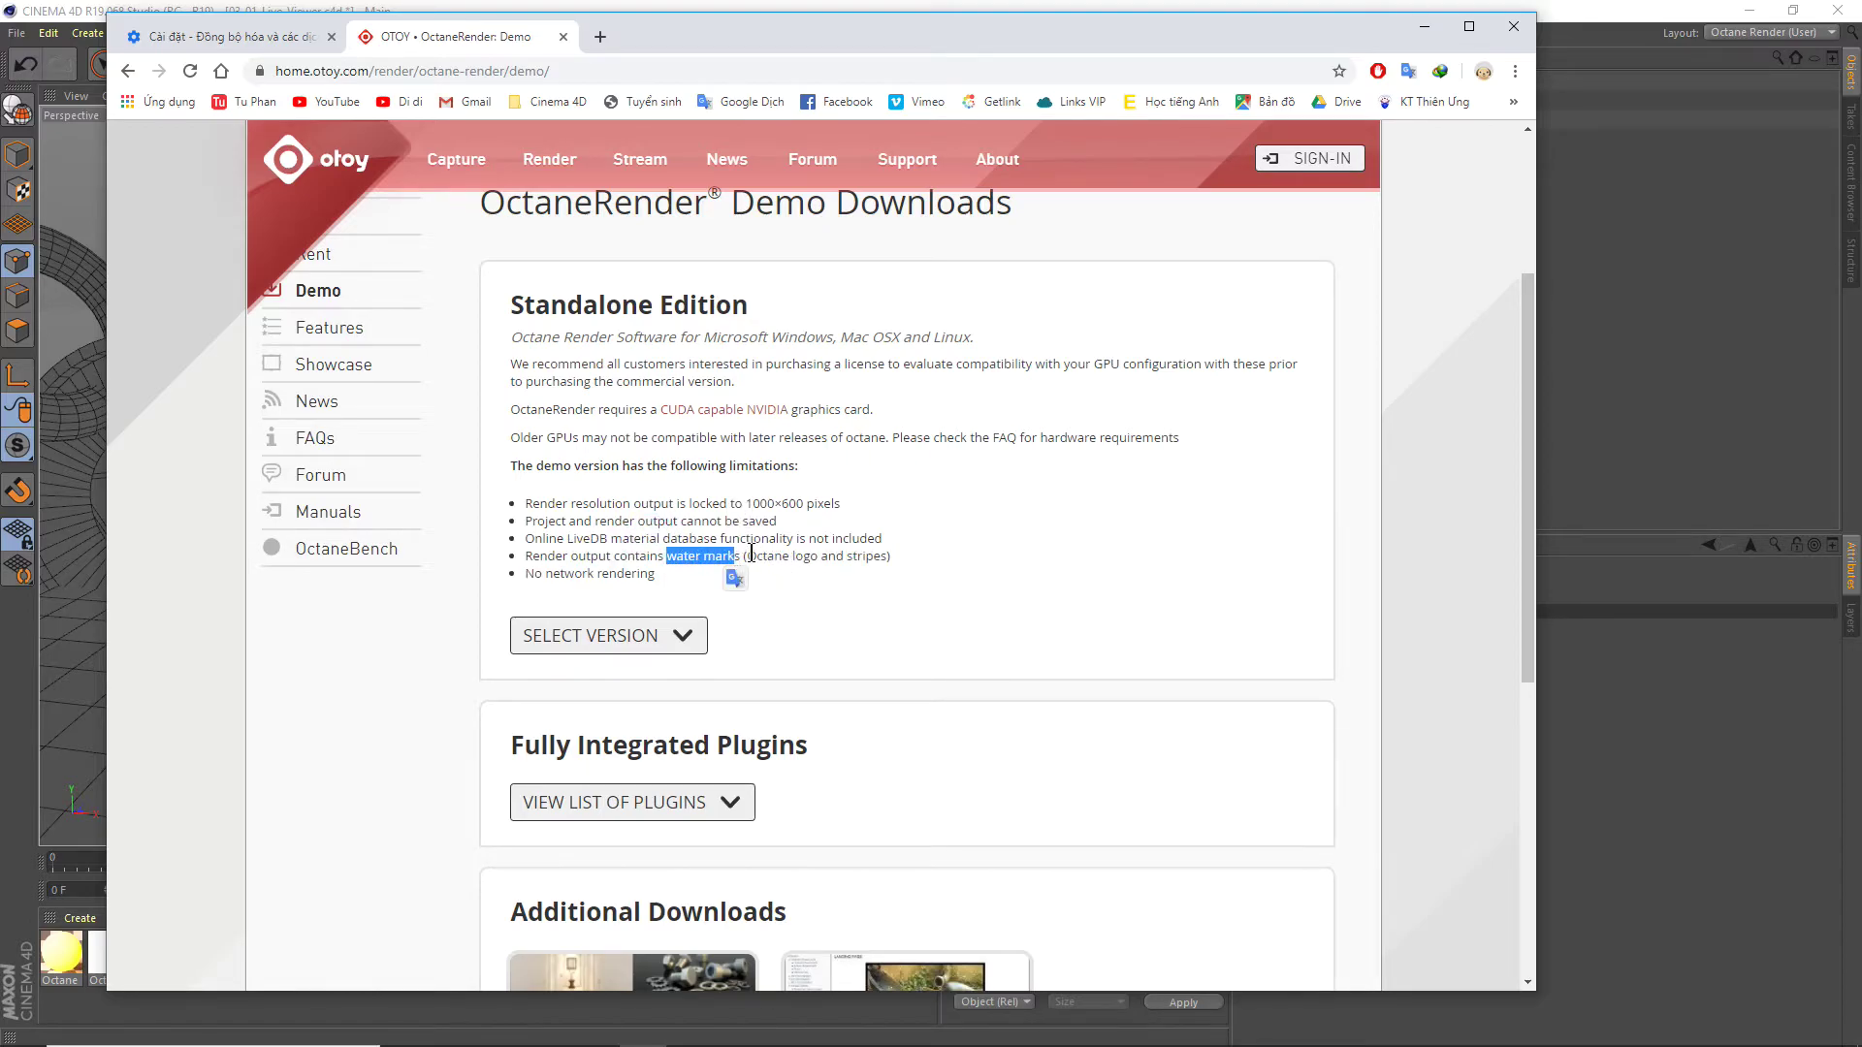
pyautogui.moveTo(747, 555); pyautogui.dragTo(817, 558)
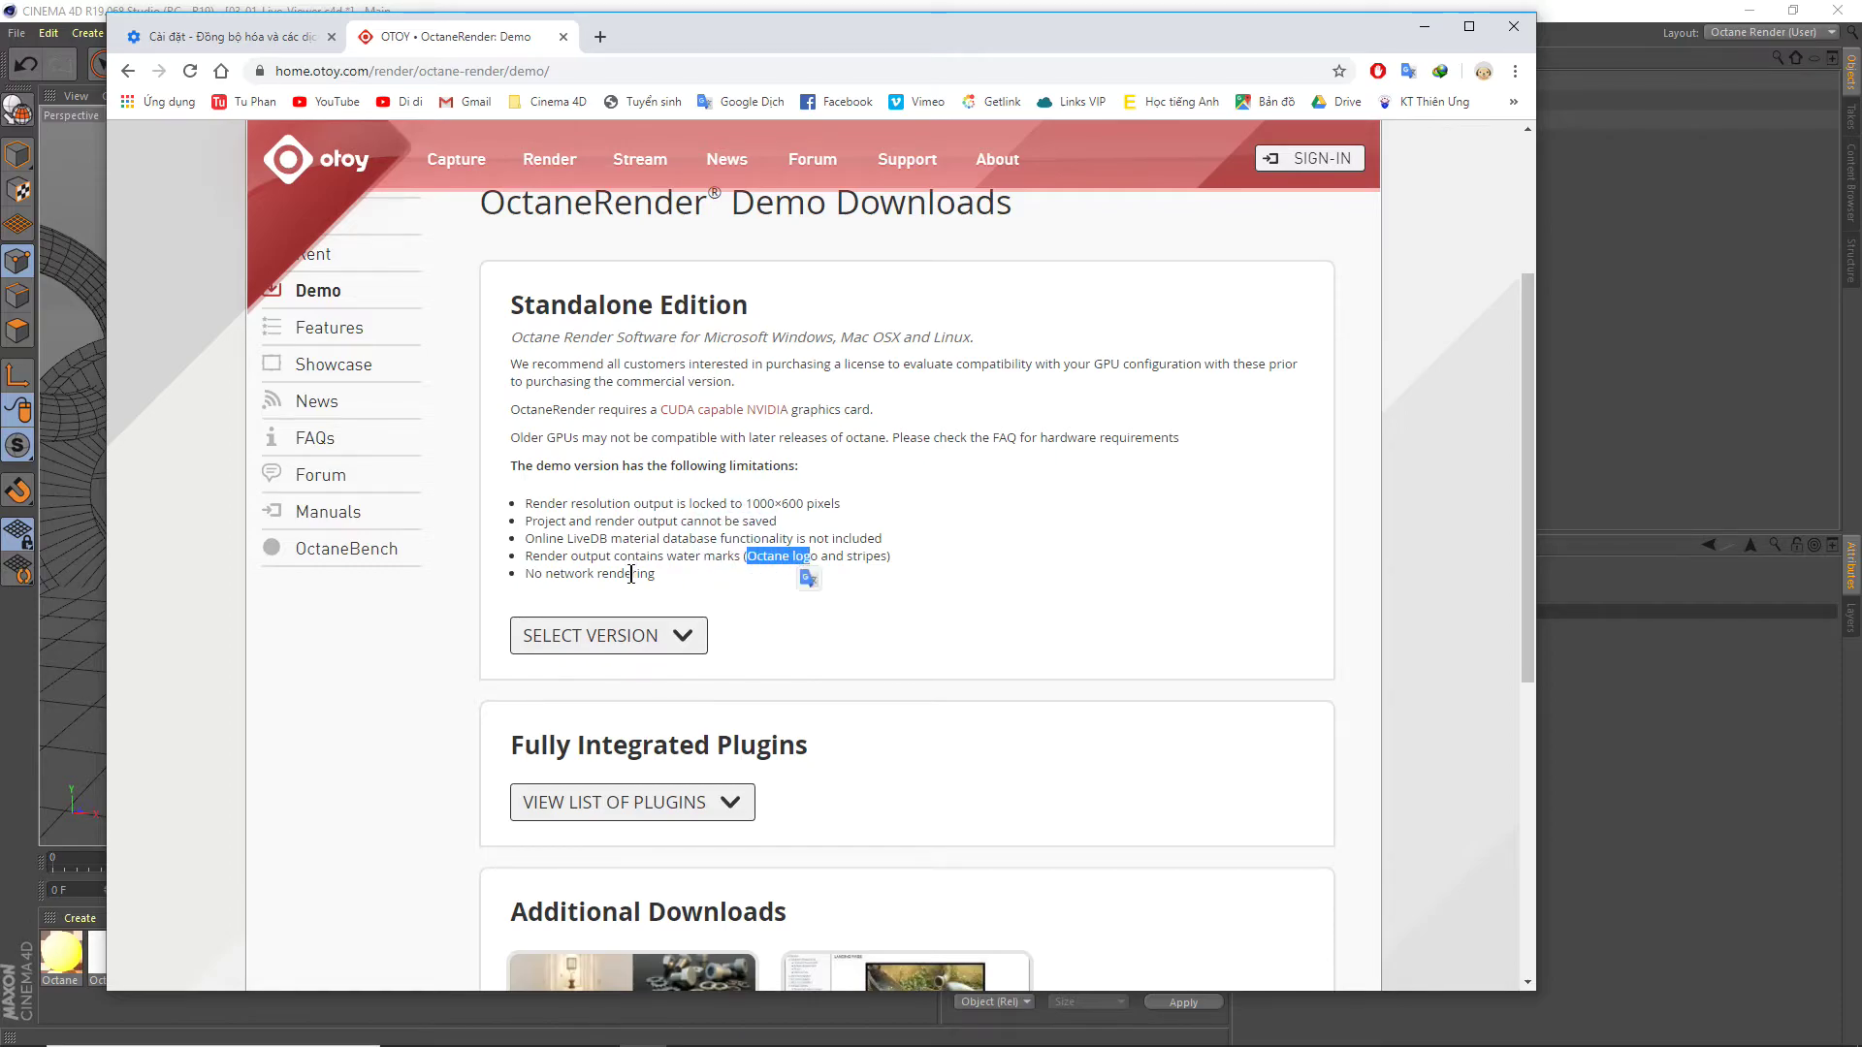
pyautogui.moveTo(655, 574); pyautogui.dragTo(525, 574)
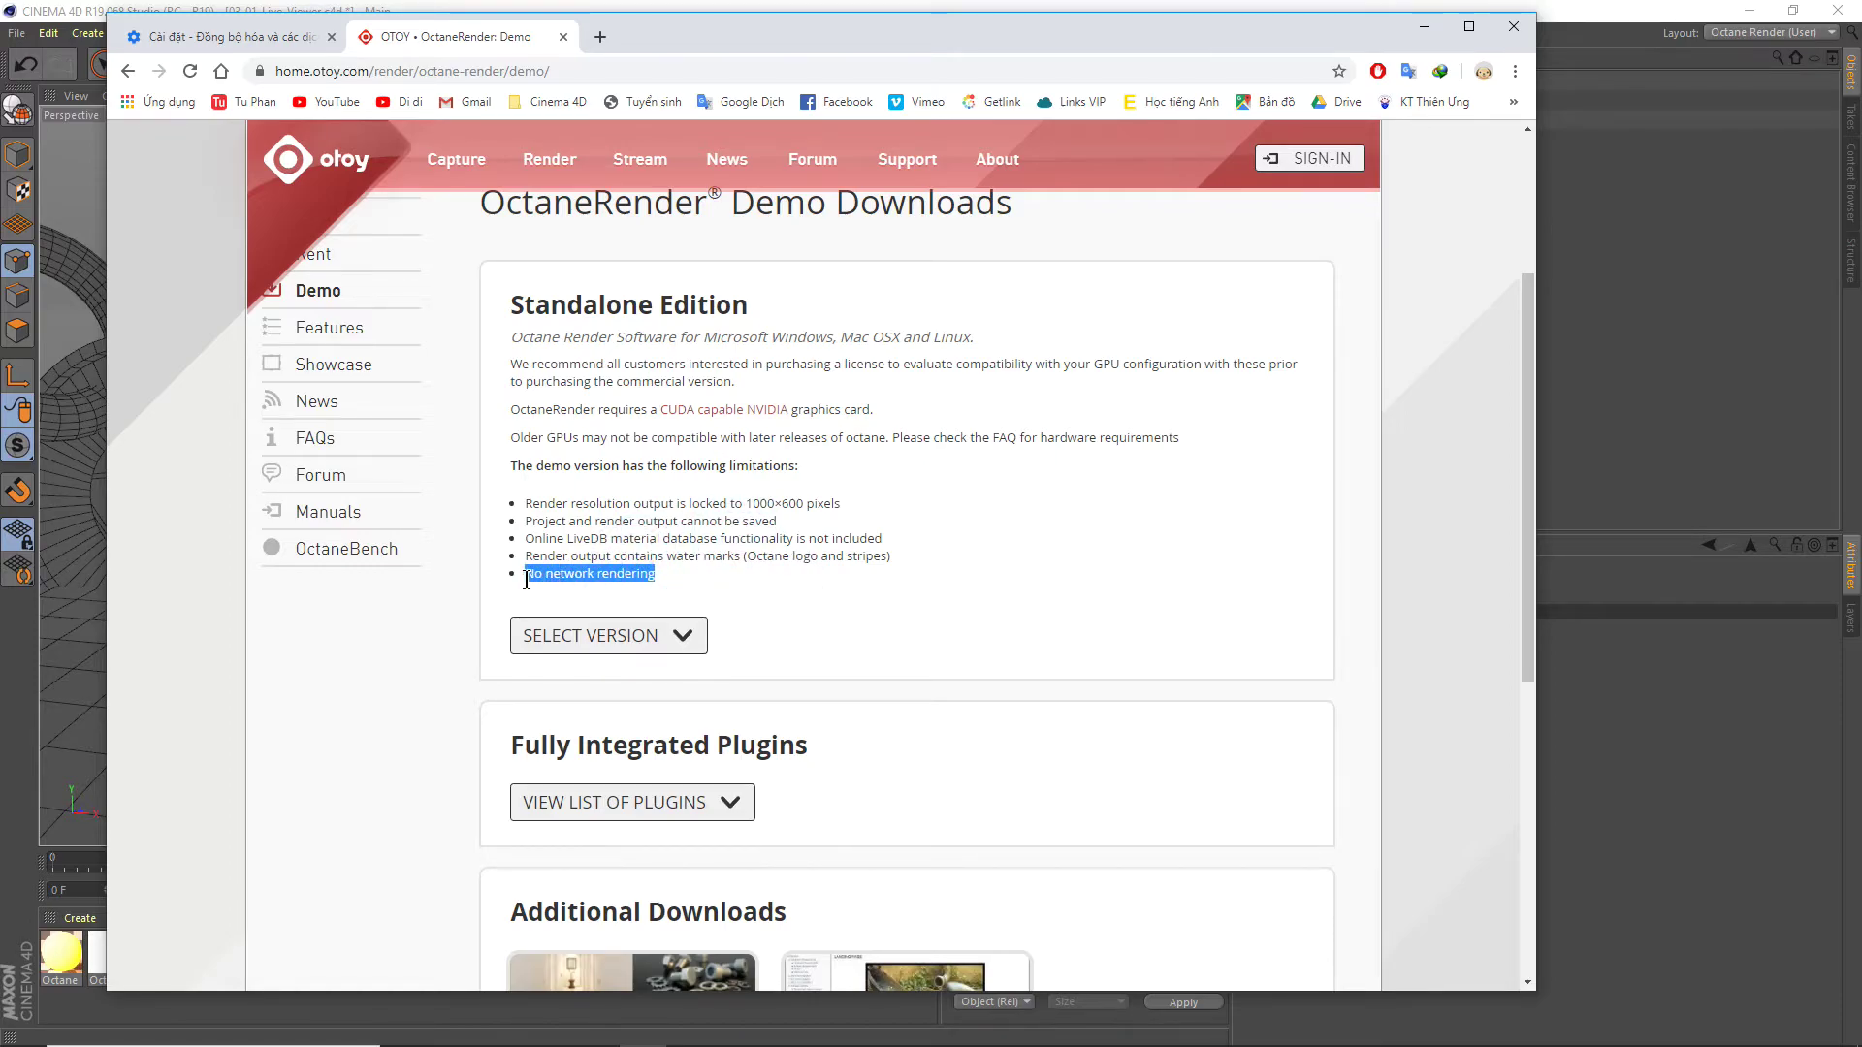
pyautogui.scroll(1, 632, 585)
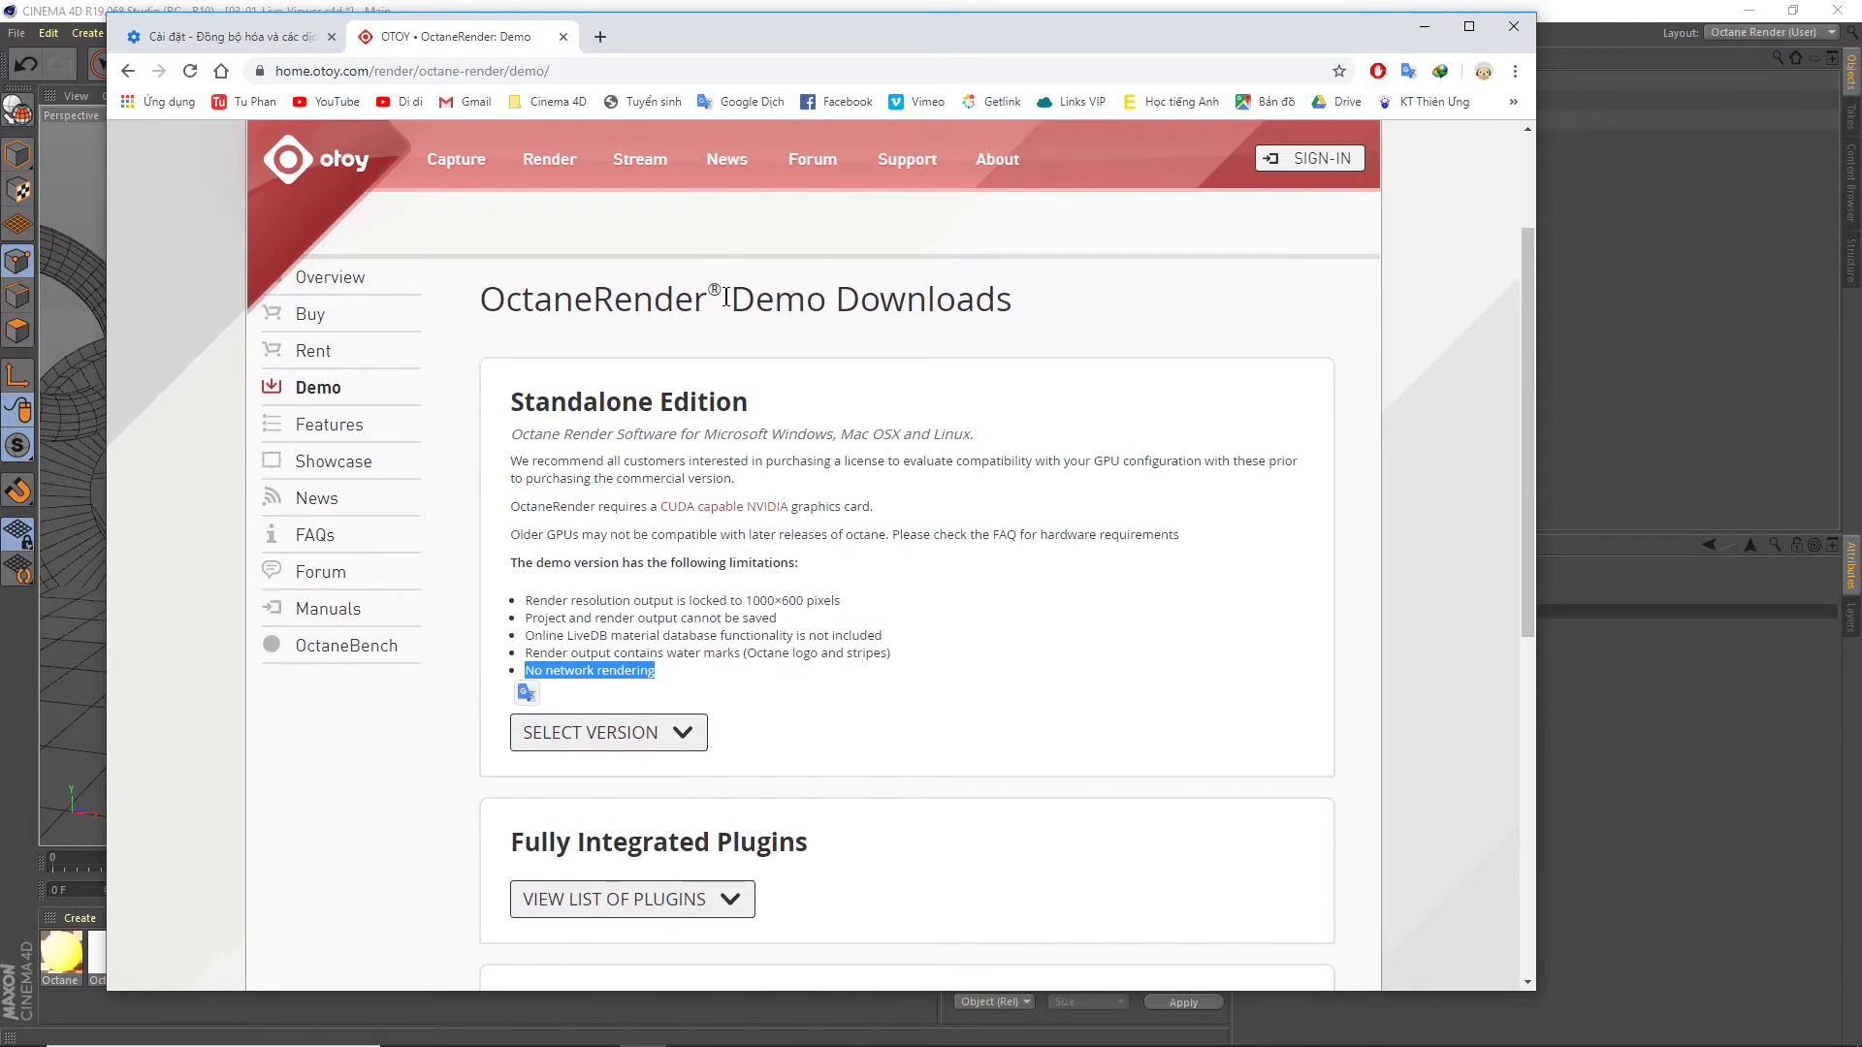
pyautogui.moveTo(725, 298); pyautogui.dragTo(838, 308)
pyautogui.scroll(-1, 727, 567)
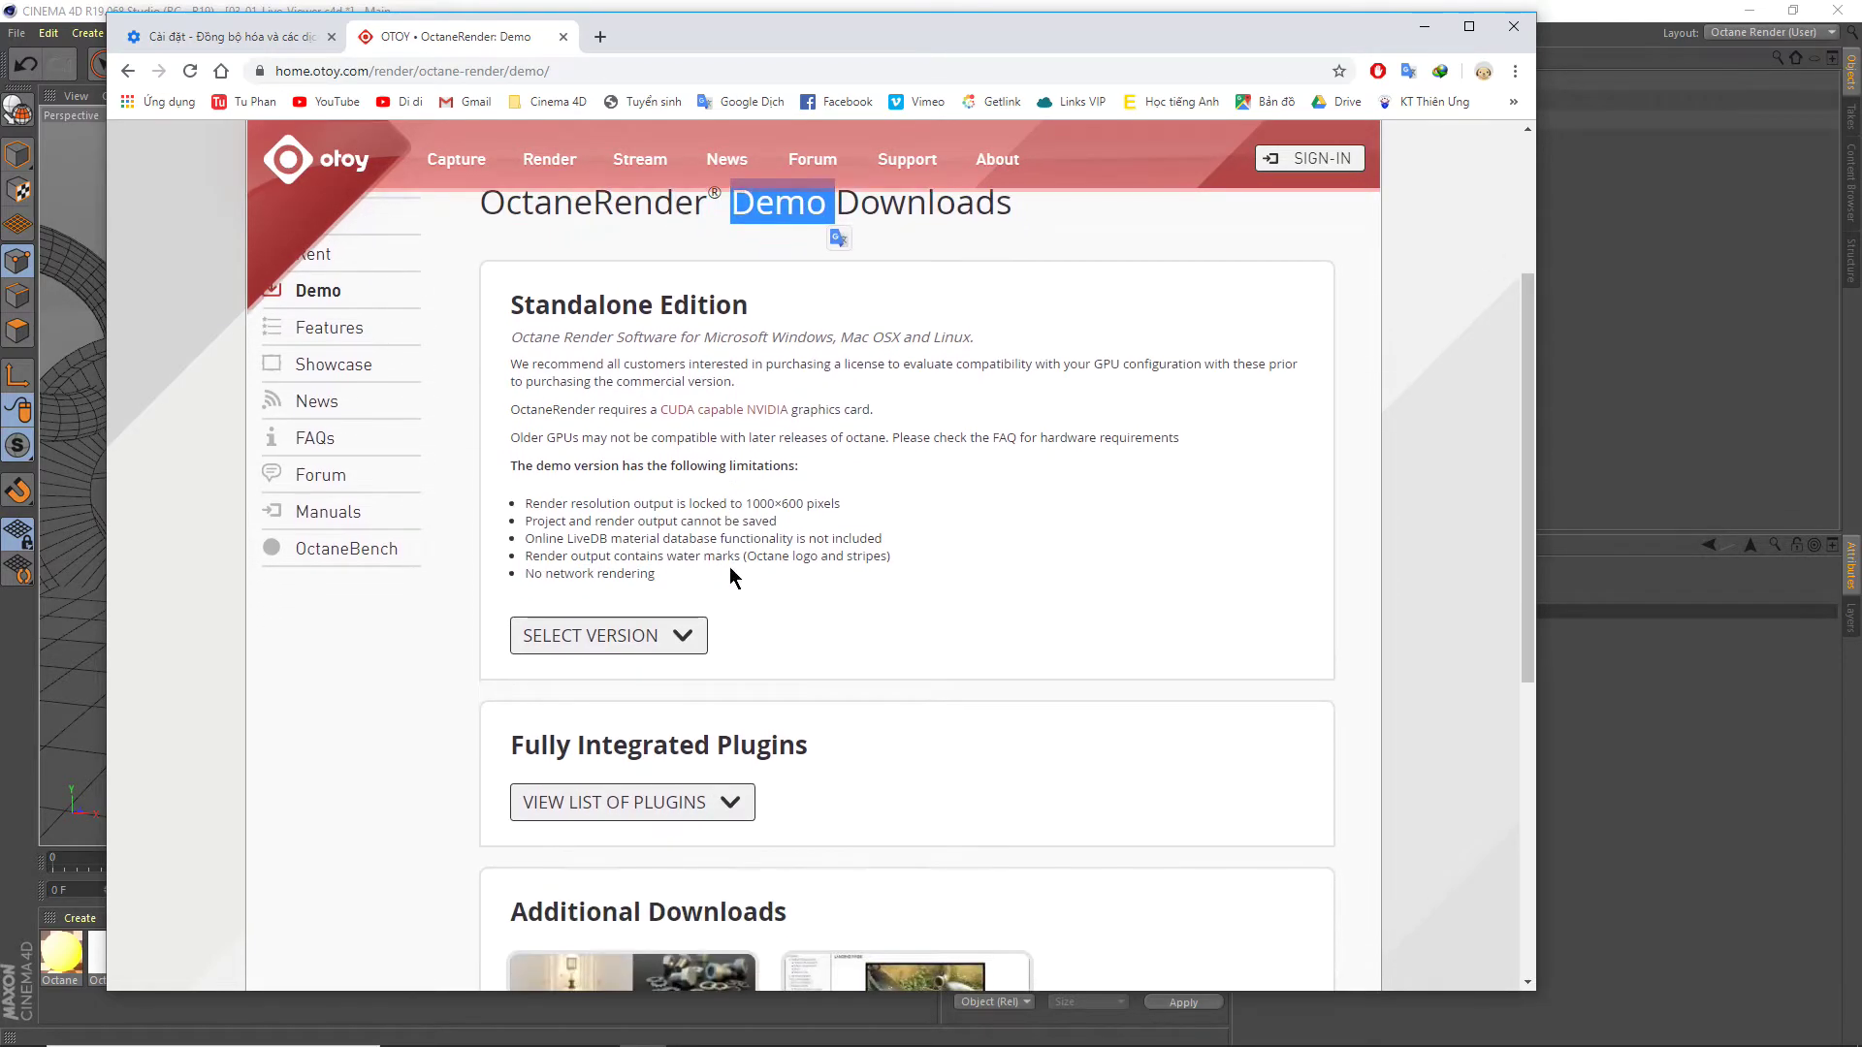
pyautogui.moveTo(745, 501); pyautogui.dragTo(841, 514)
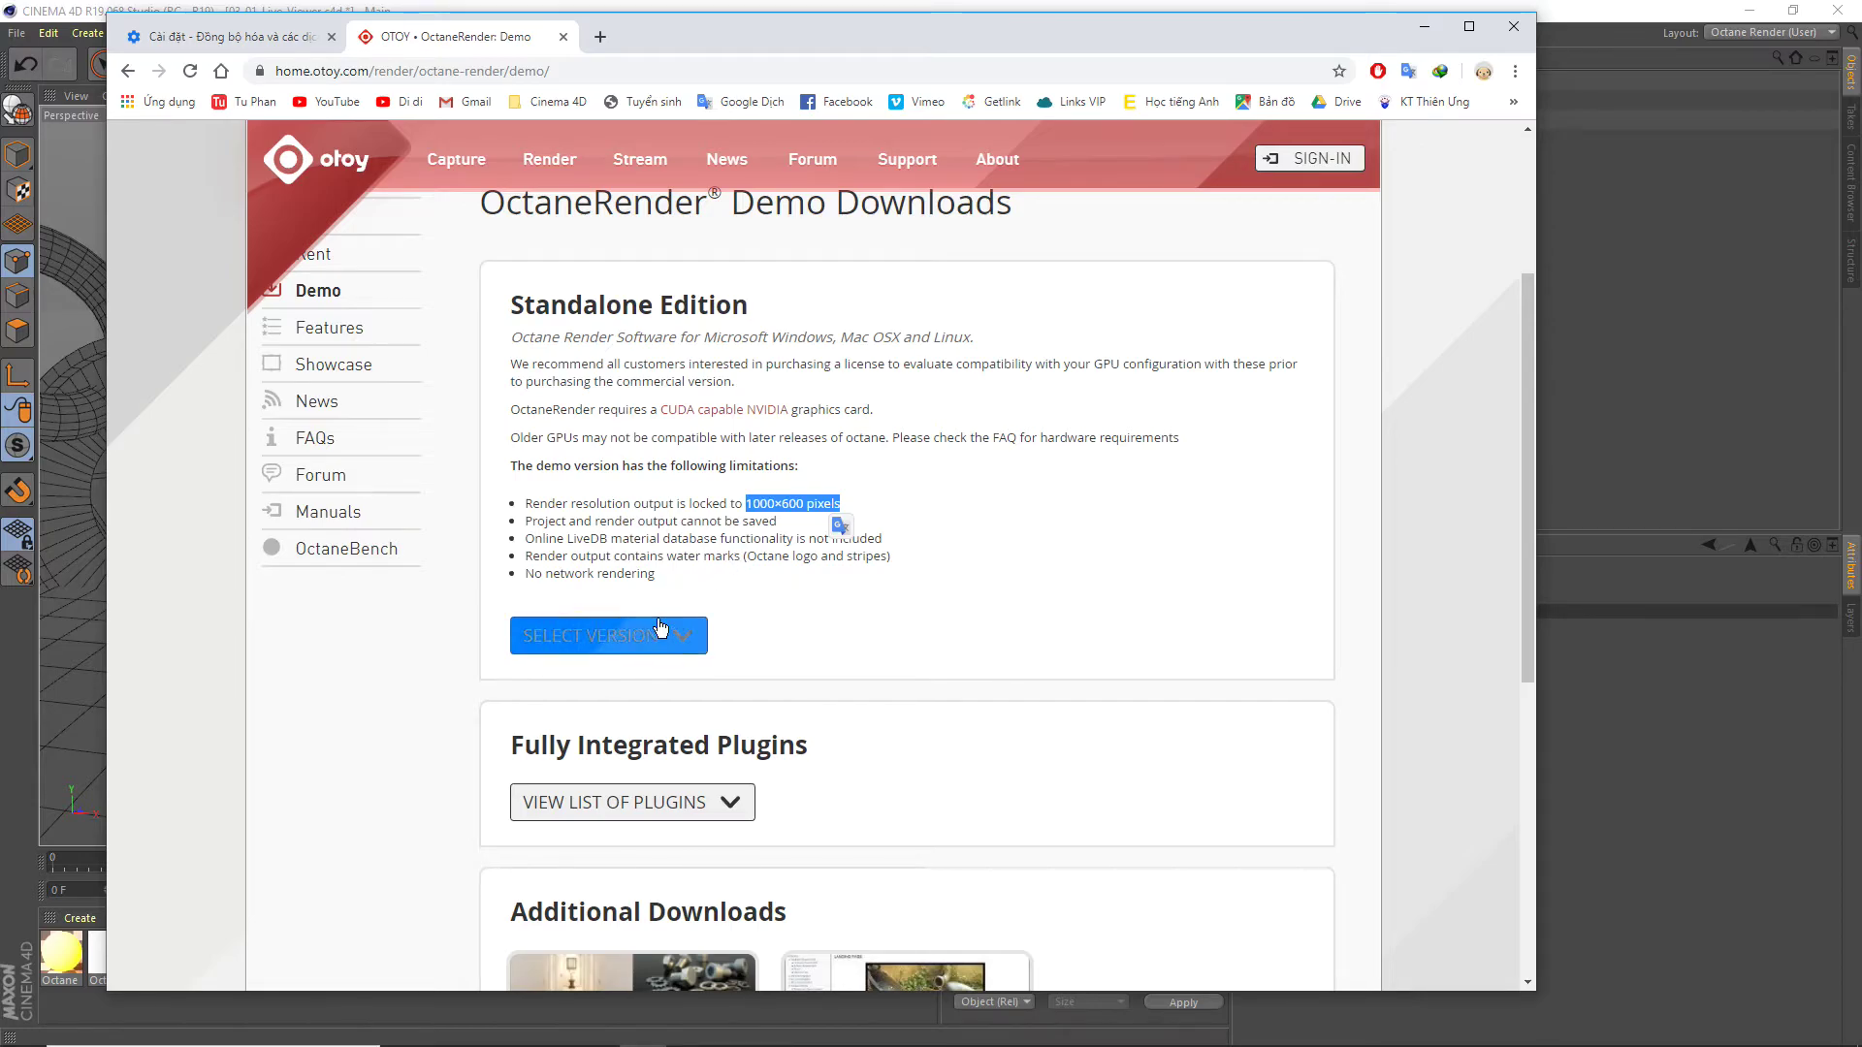
# Expand the standalone demo version choices and reveal the list of plugin demos.
pyautogui.scroll(-2, 660, 628)
pyautogui.scroll(1, 670, 524)
pyautogui.click(684, 538)
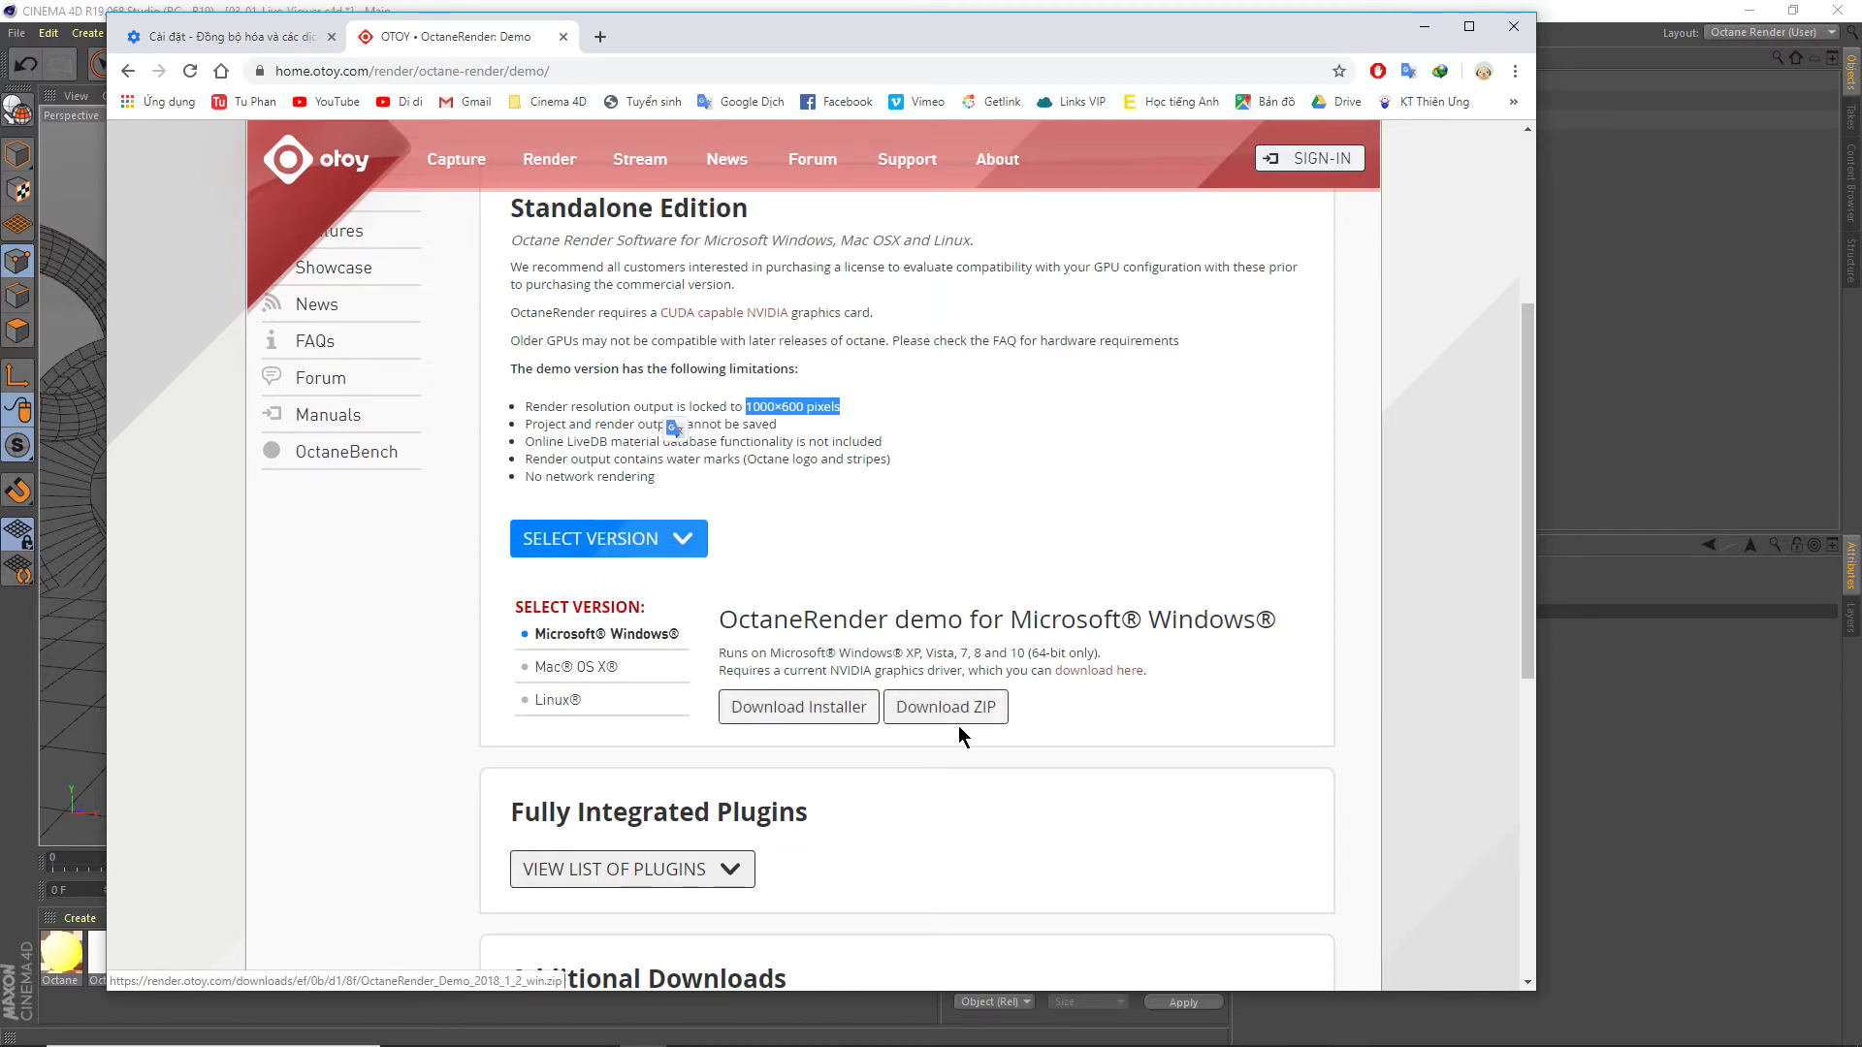
pyautogui.scroll(-1, 805, 708)
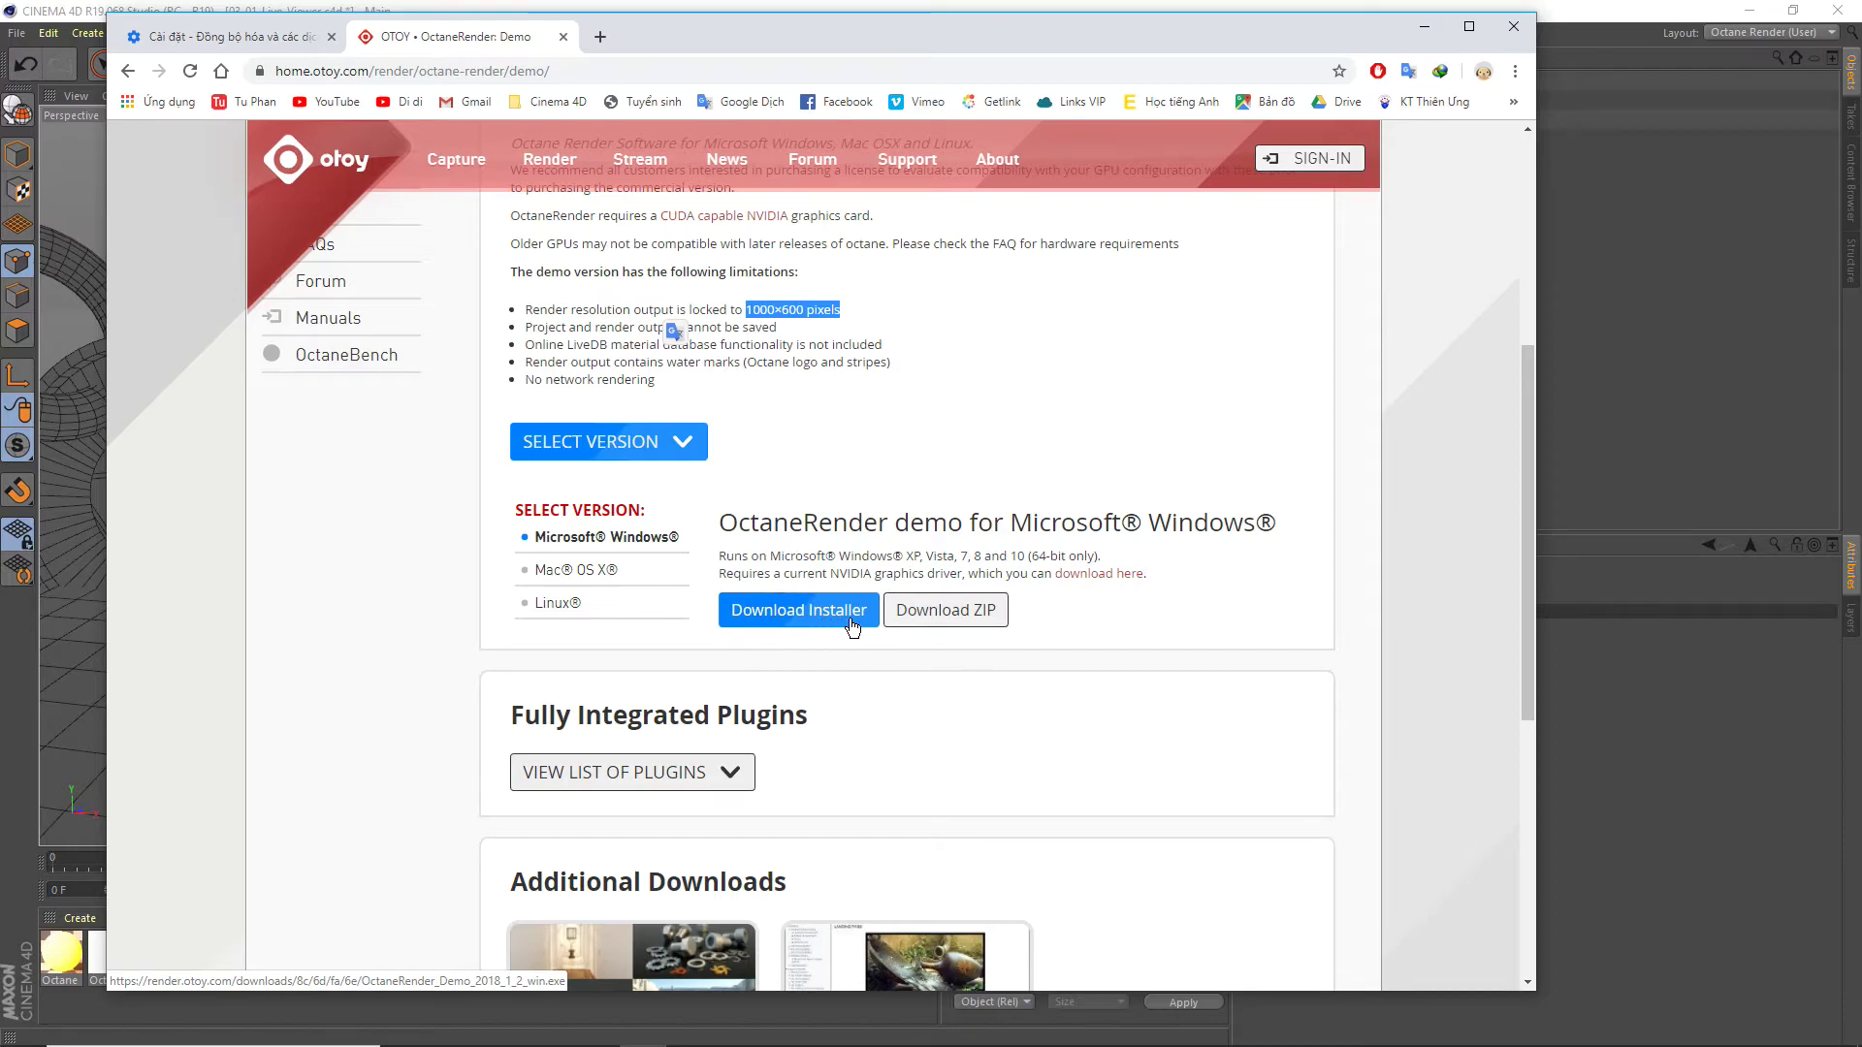
pyautogui.scroll(-1, 770, 655)
pyautogui.click(740, 687)
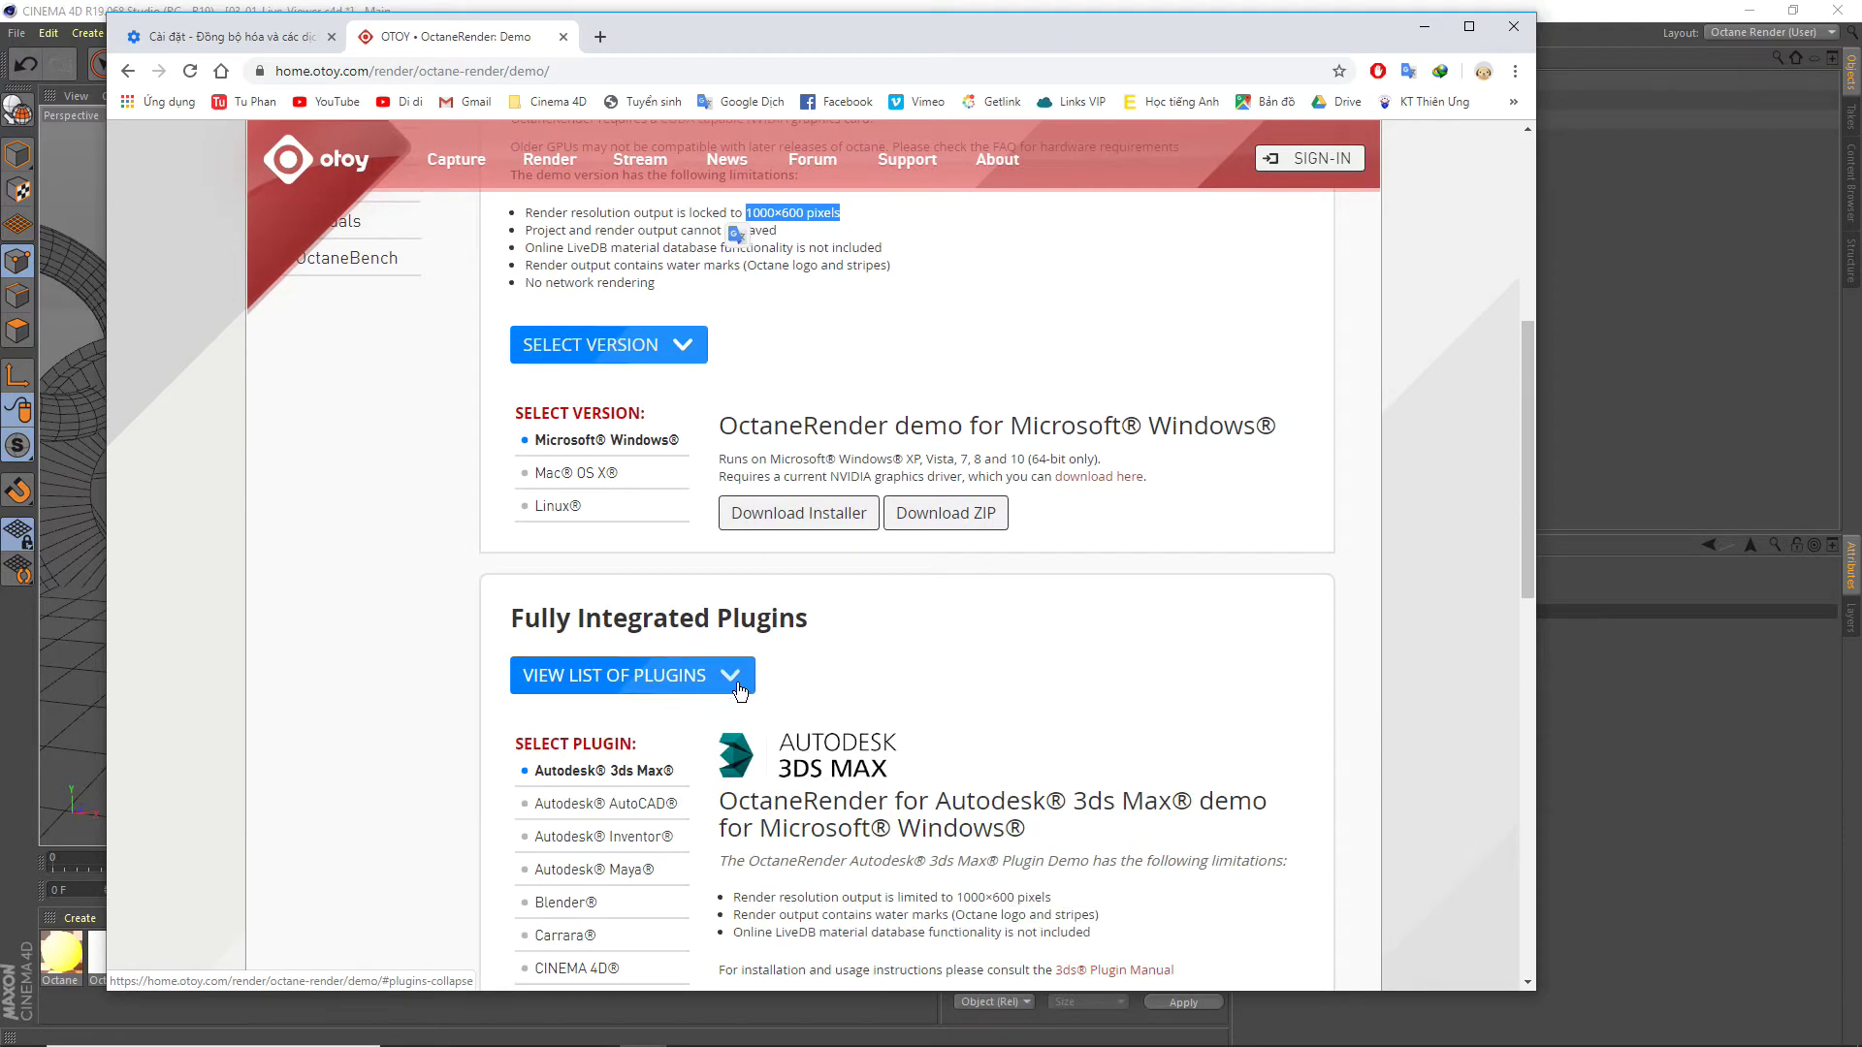
# Bring up the CINEMA 4D plugin demo details and highlight 'demo' in its heading.
pyautogui.scroll(1, 713, 688)
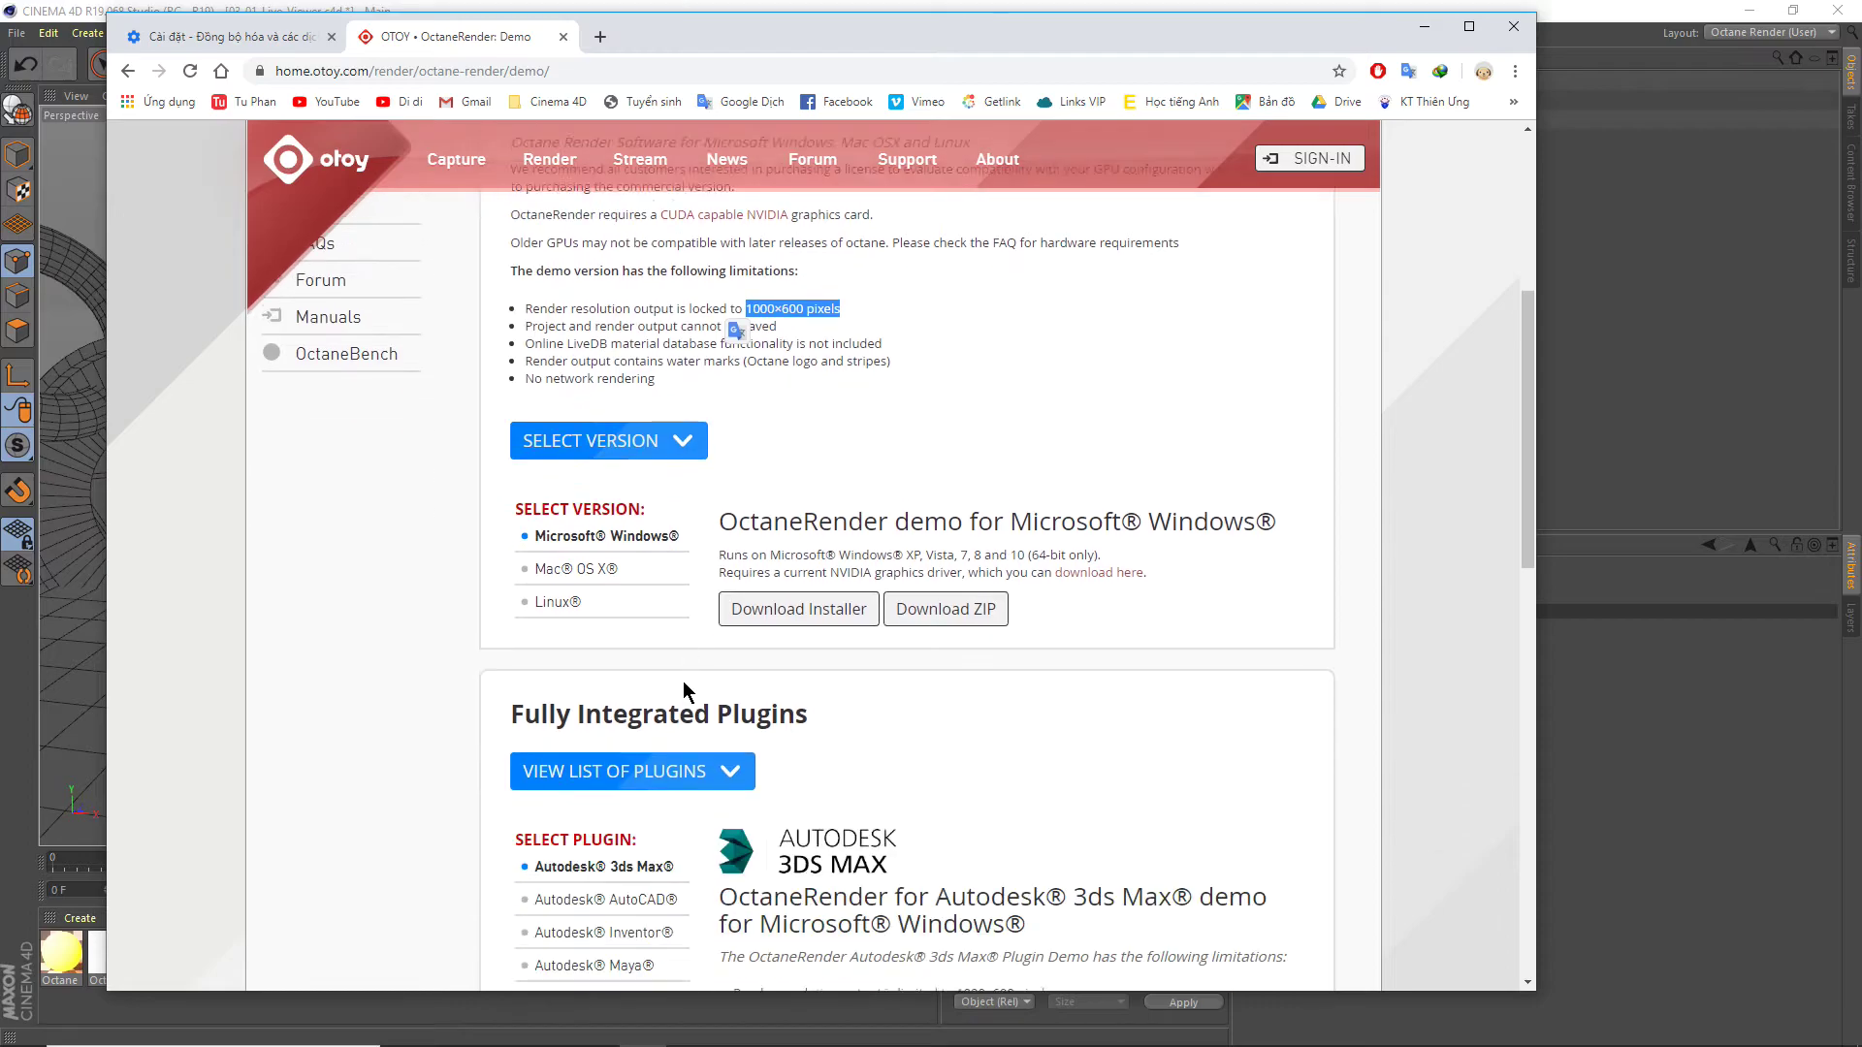
pyautogui.scroll(-1, 684, 683)
pyautogui.scroll(-3, 679, 639)
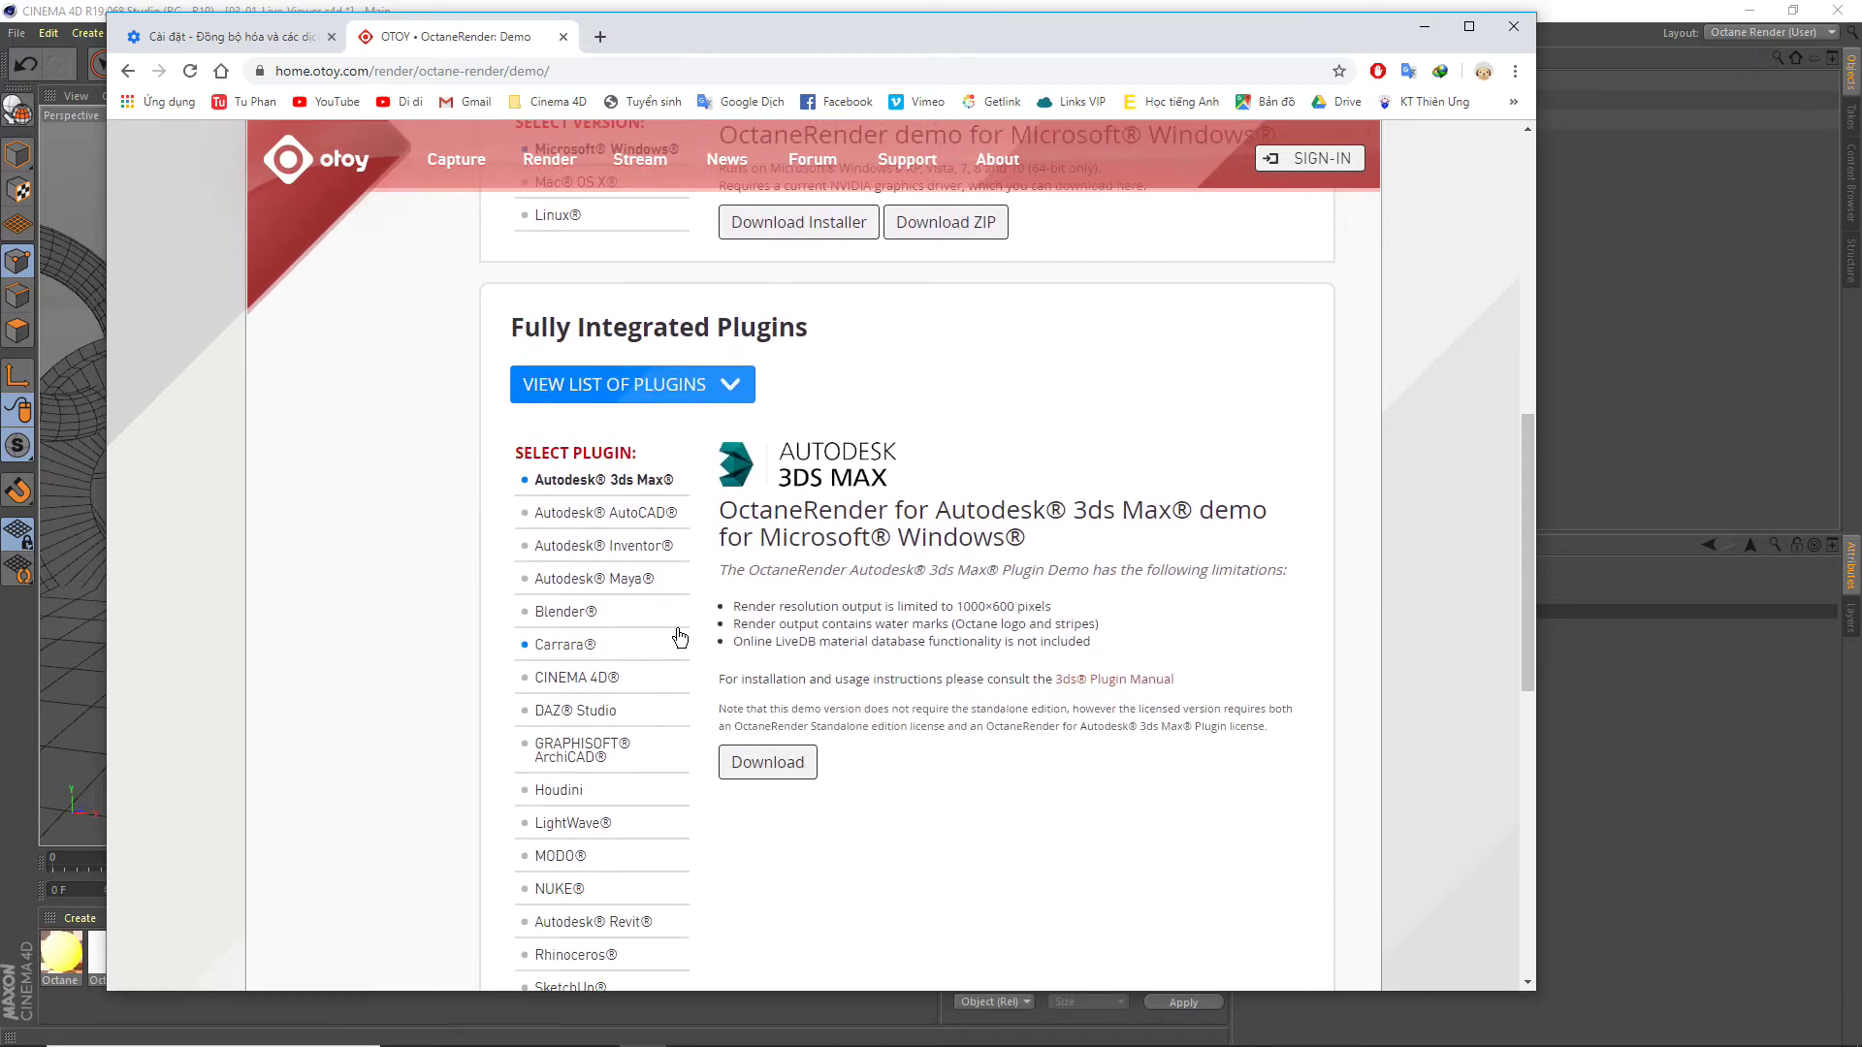
pyautogui.click(572, 678)
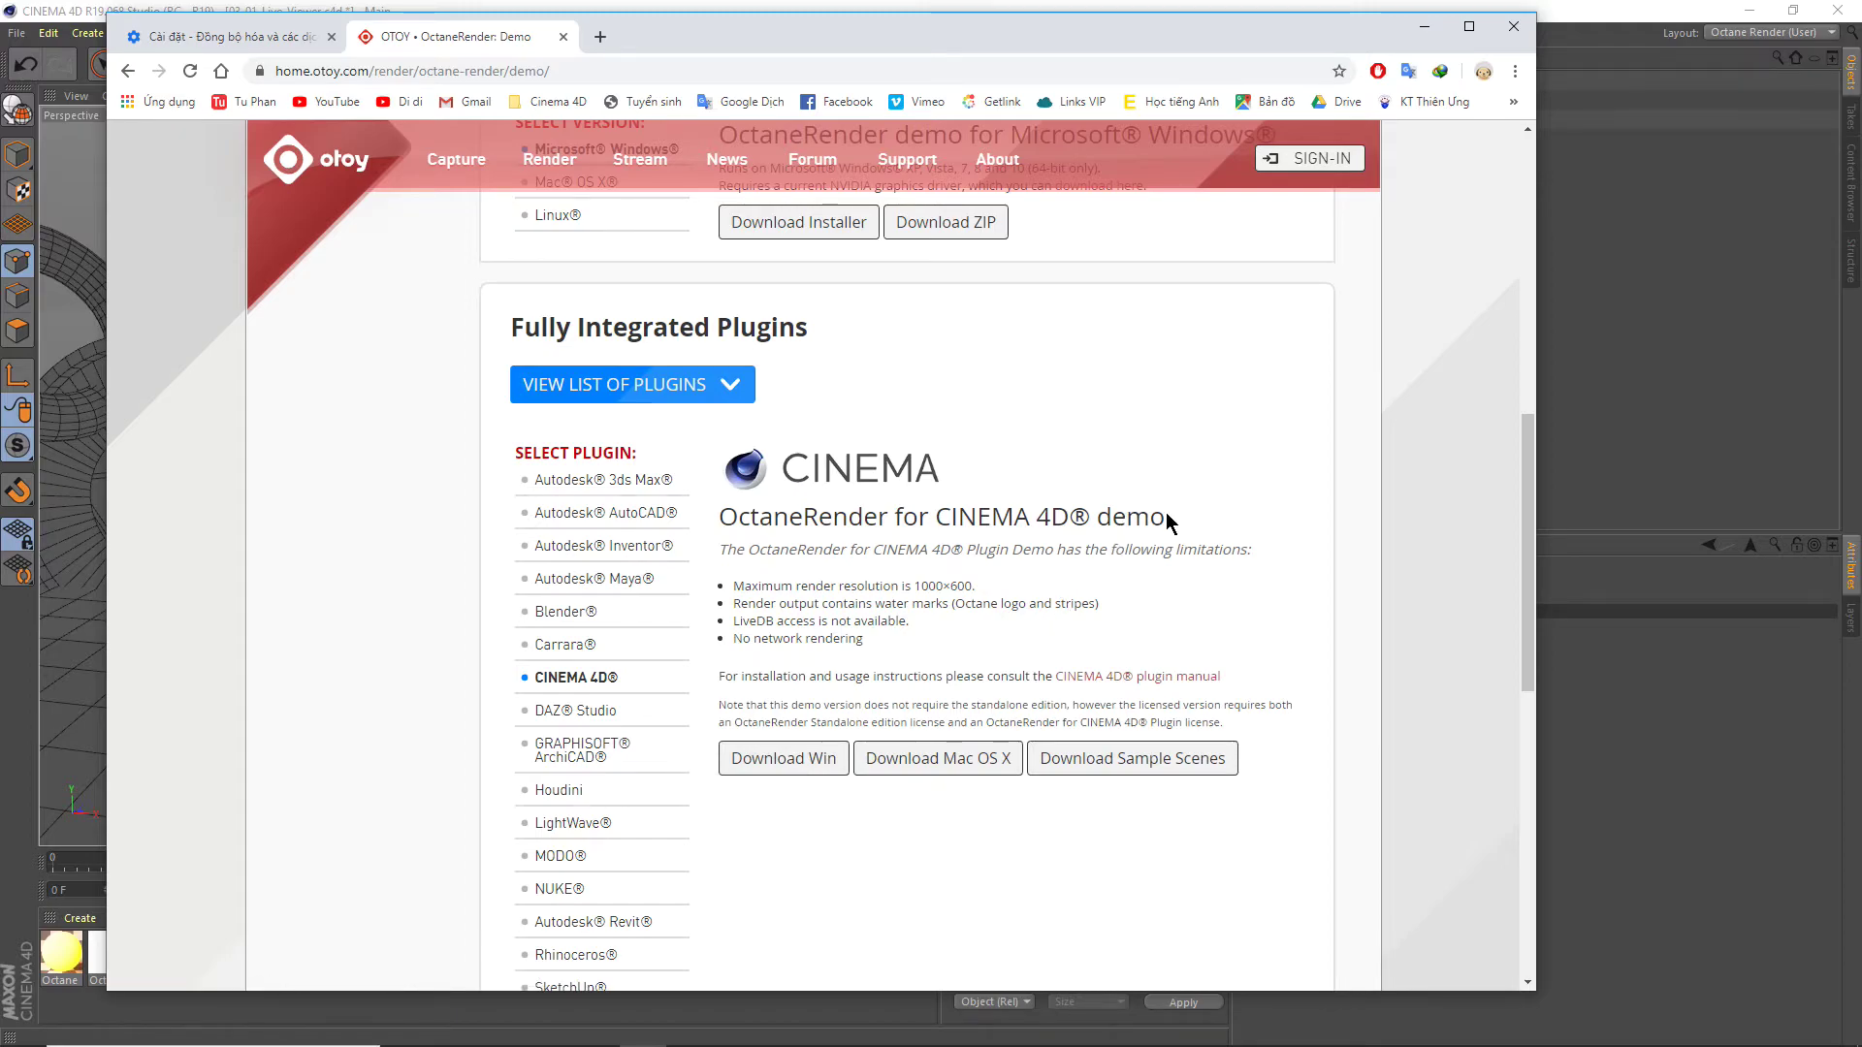
pyautogui.moveTo(1166, 519); pyautogui.dragTo(1097, 519)
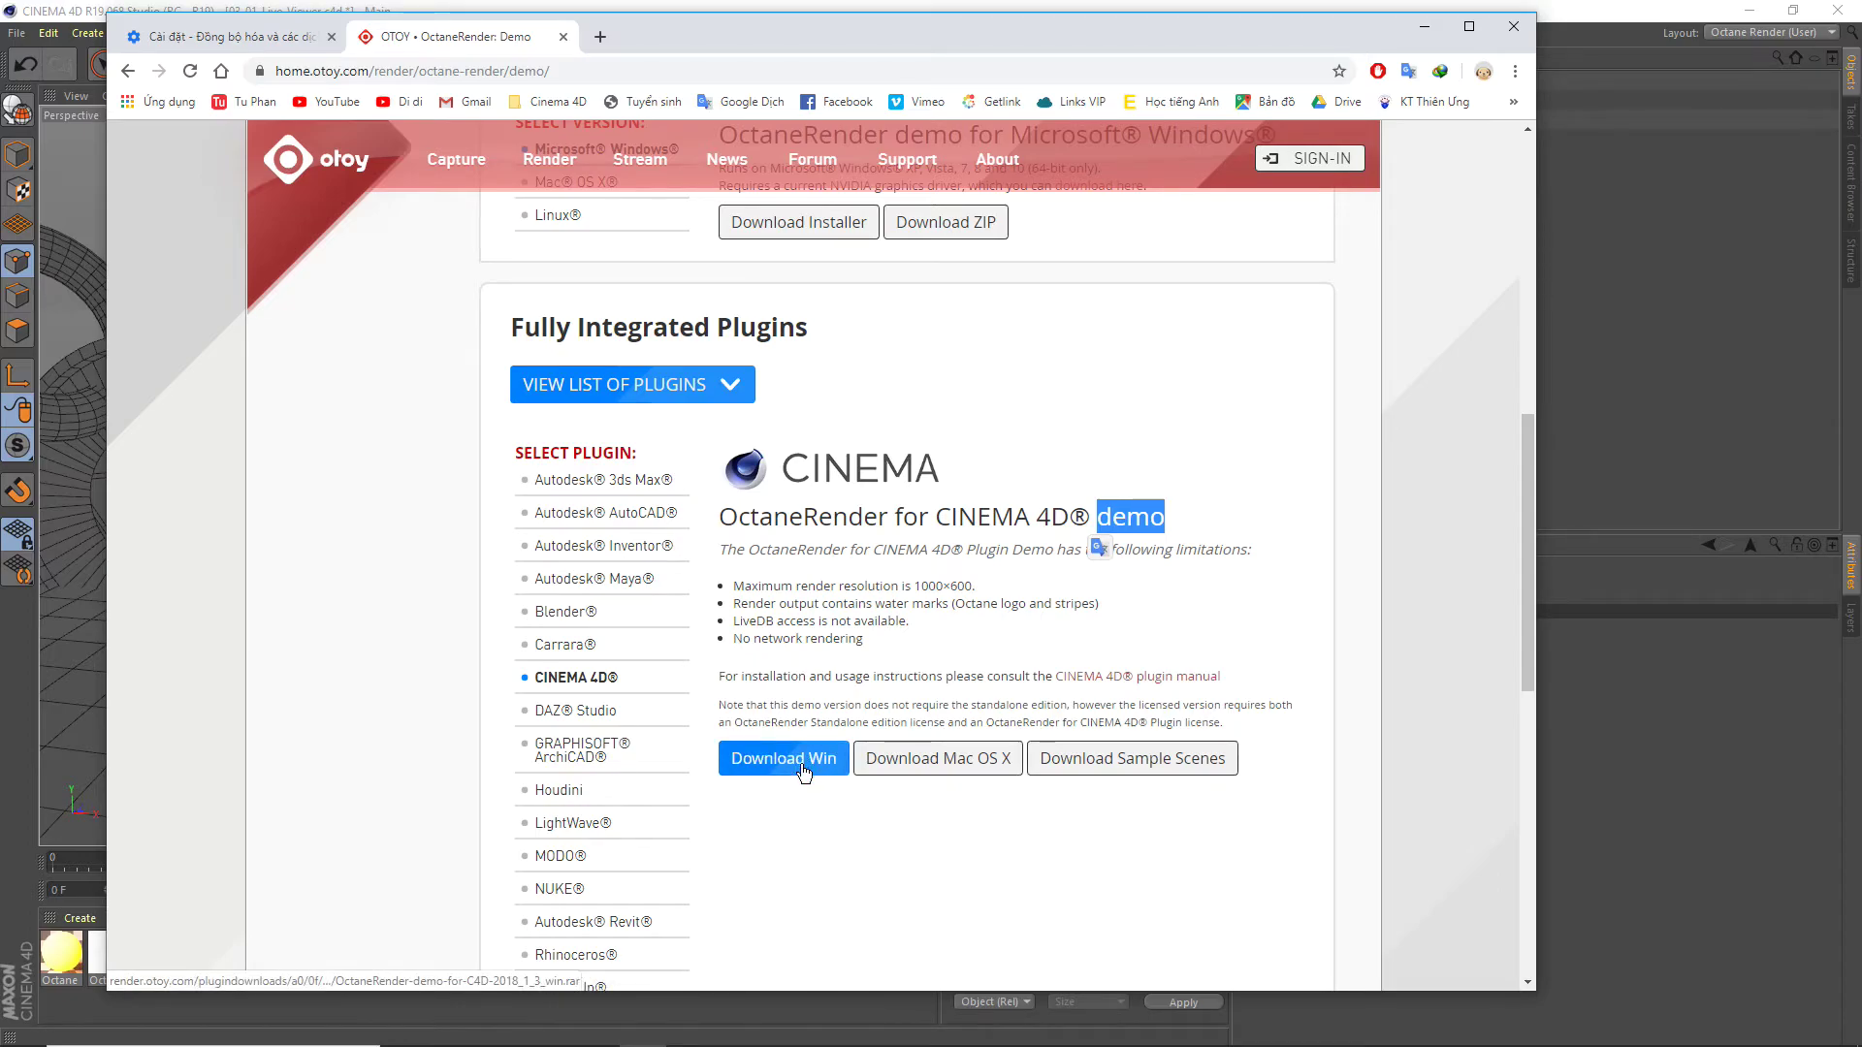
# Scroll back up to the Standalone Edition demo limitations at the top of the page.
pyautogui.scroll(1, 802, 766)
pyautogui.scroll(2, 802, 763)
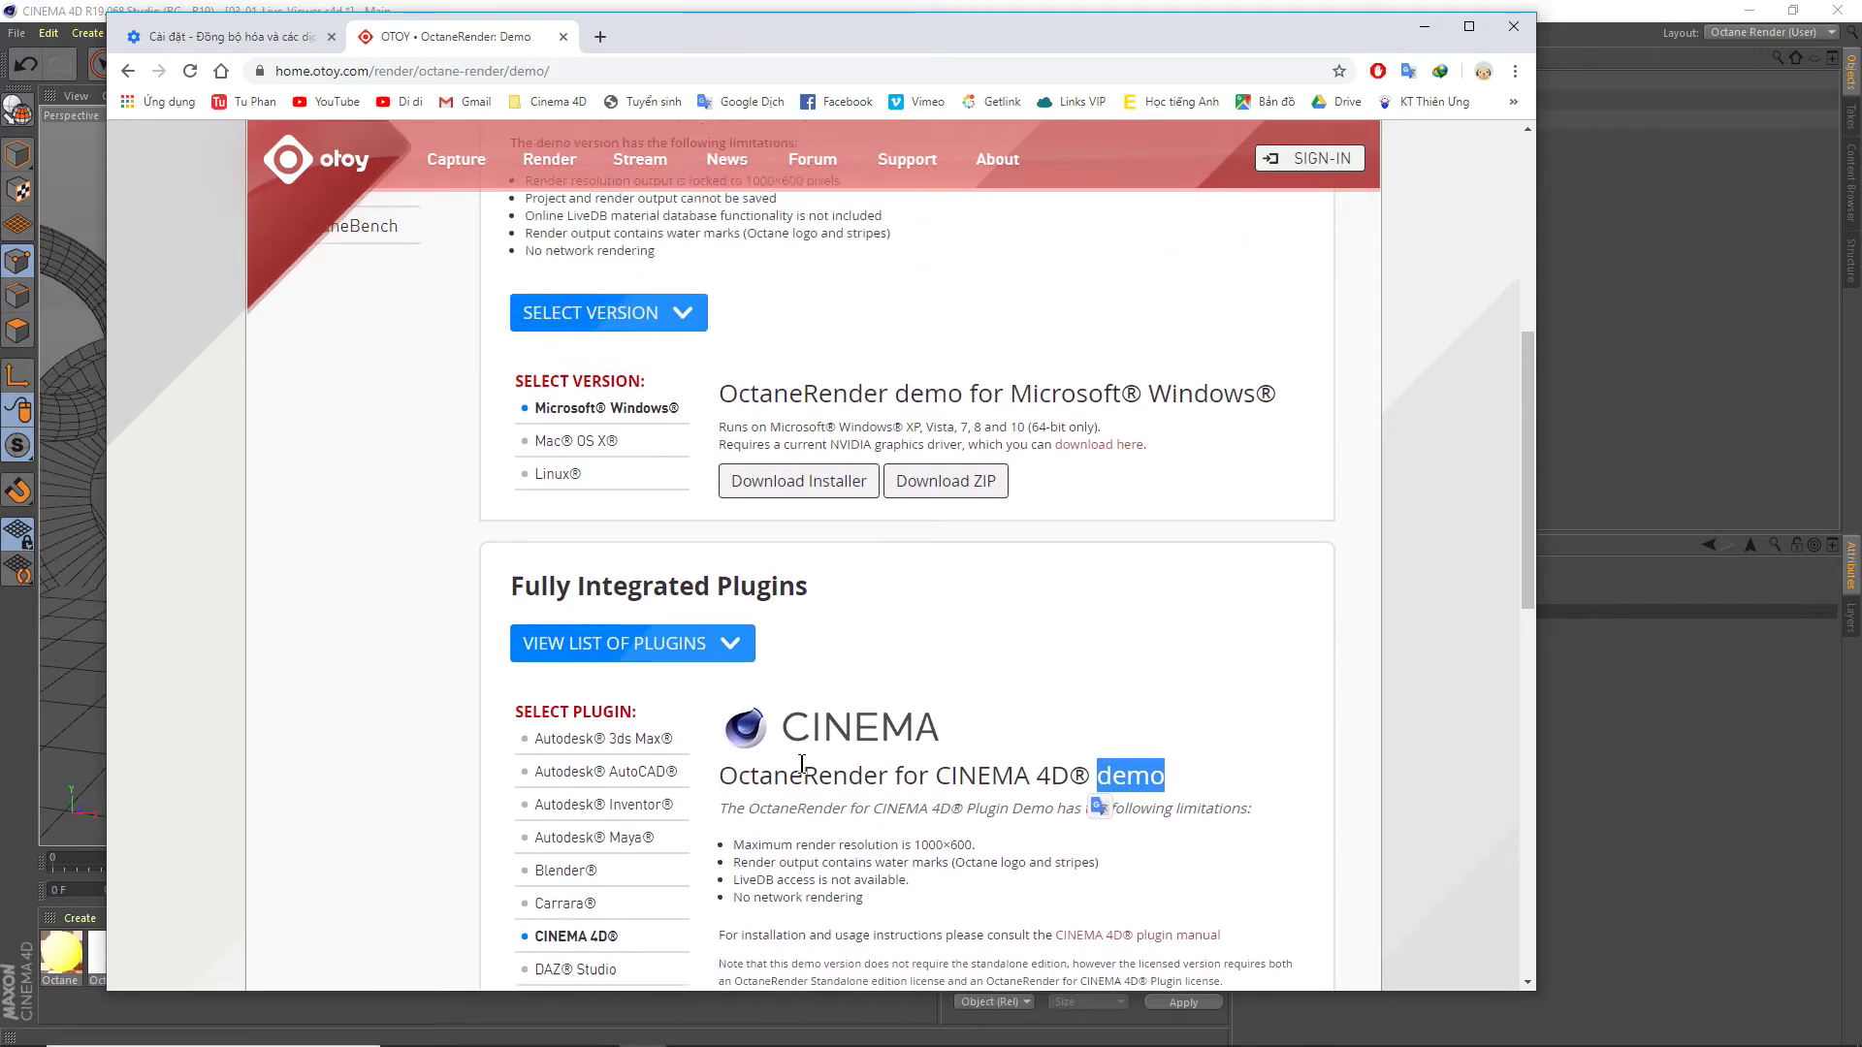
pyautogui.scroll(-2, 802, 764)
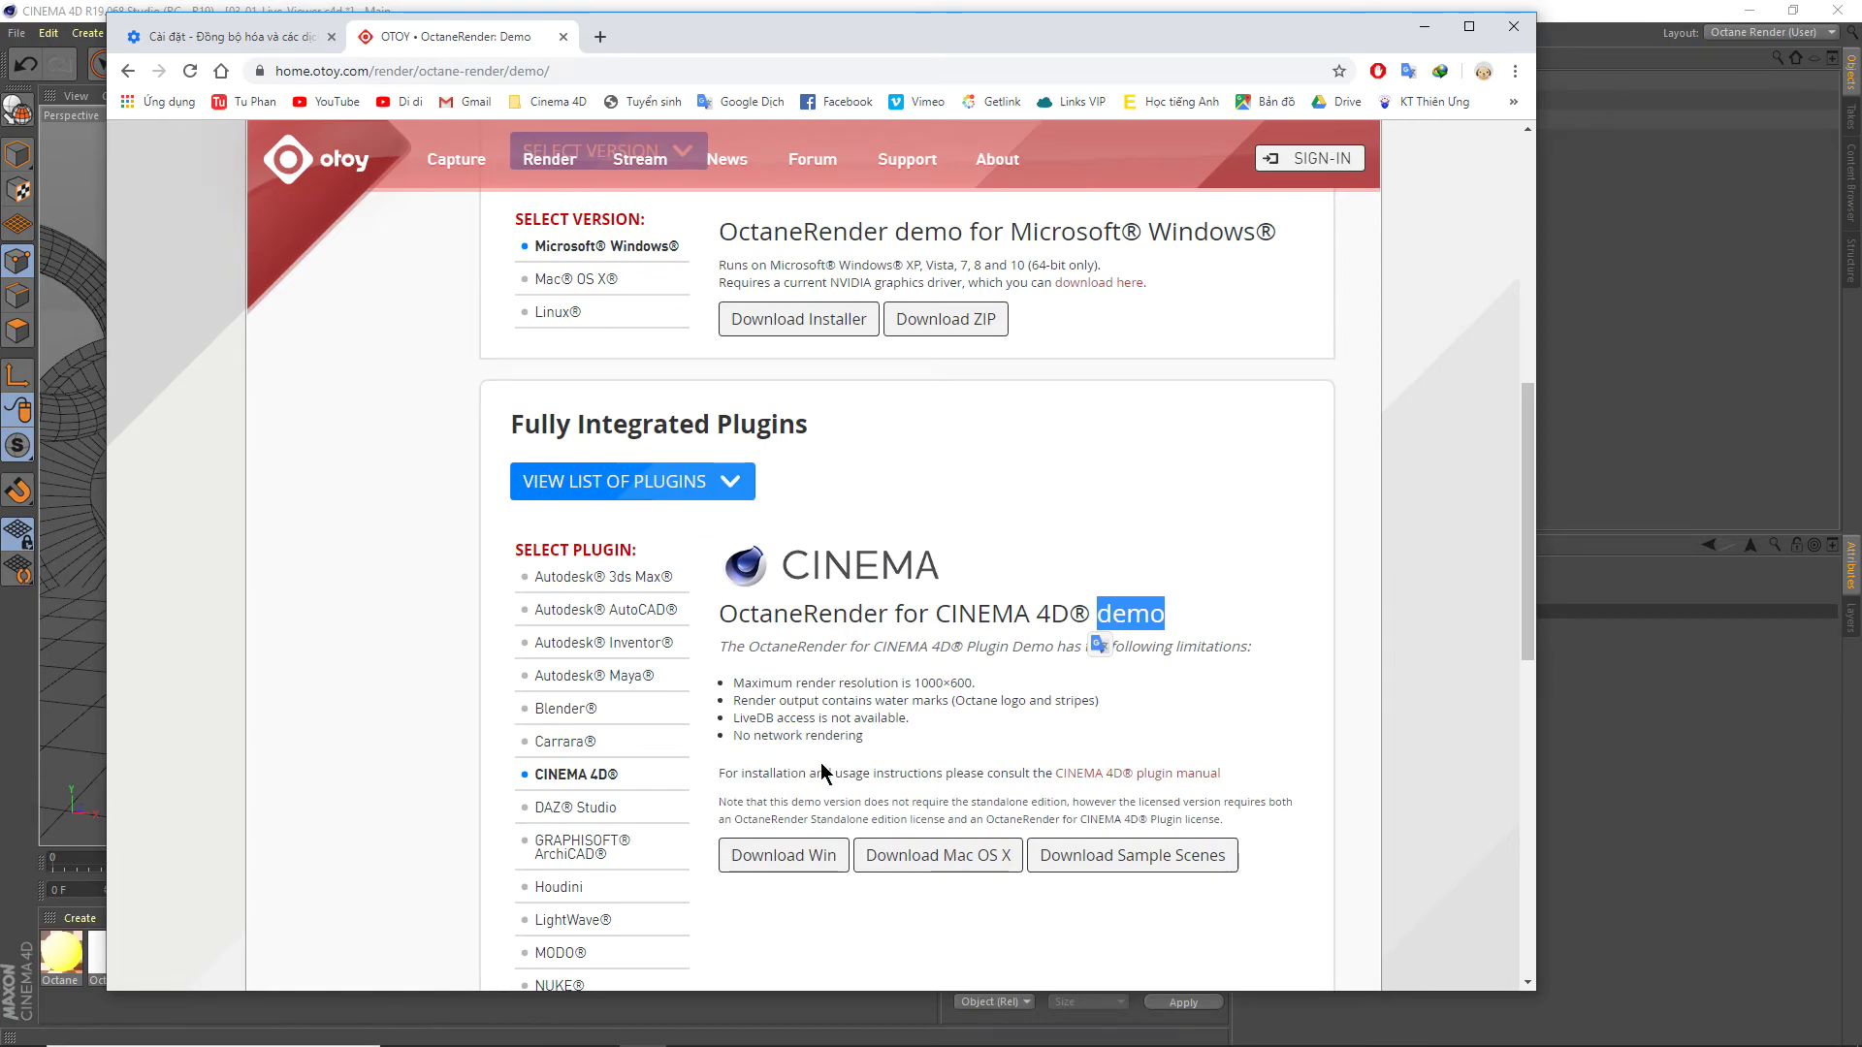
pyautogui.scroll(4, 818, 764)
pyautogui.scroll(3, 817, 764)
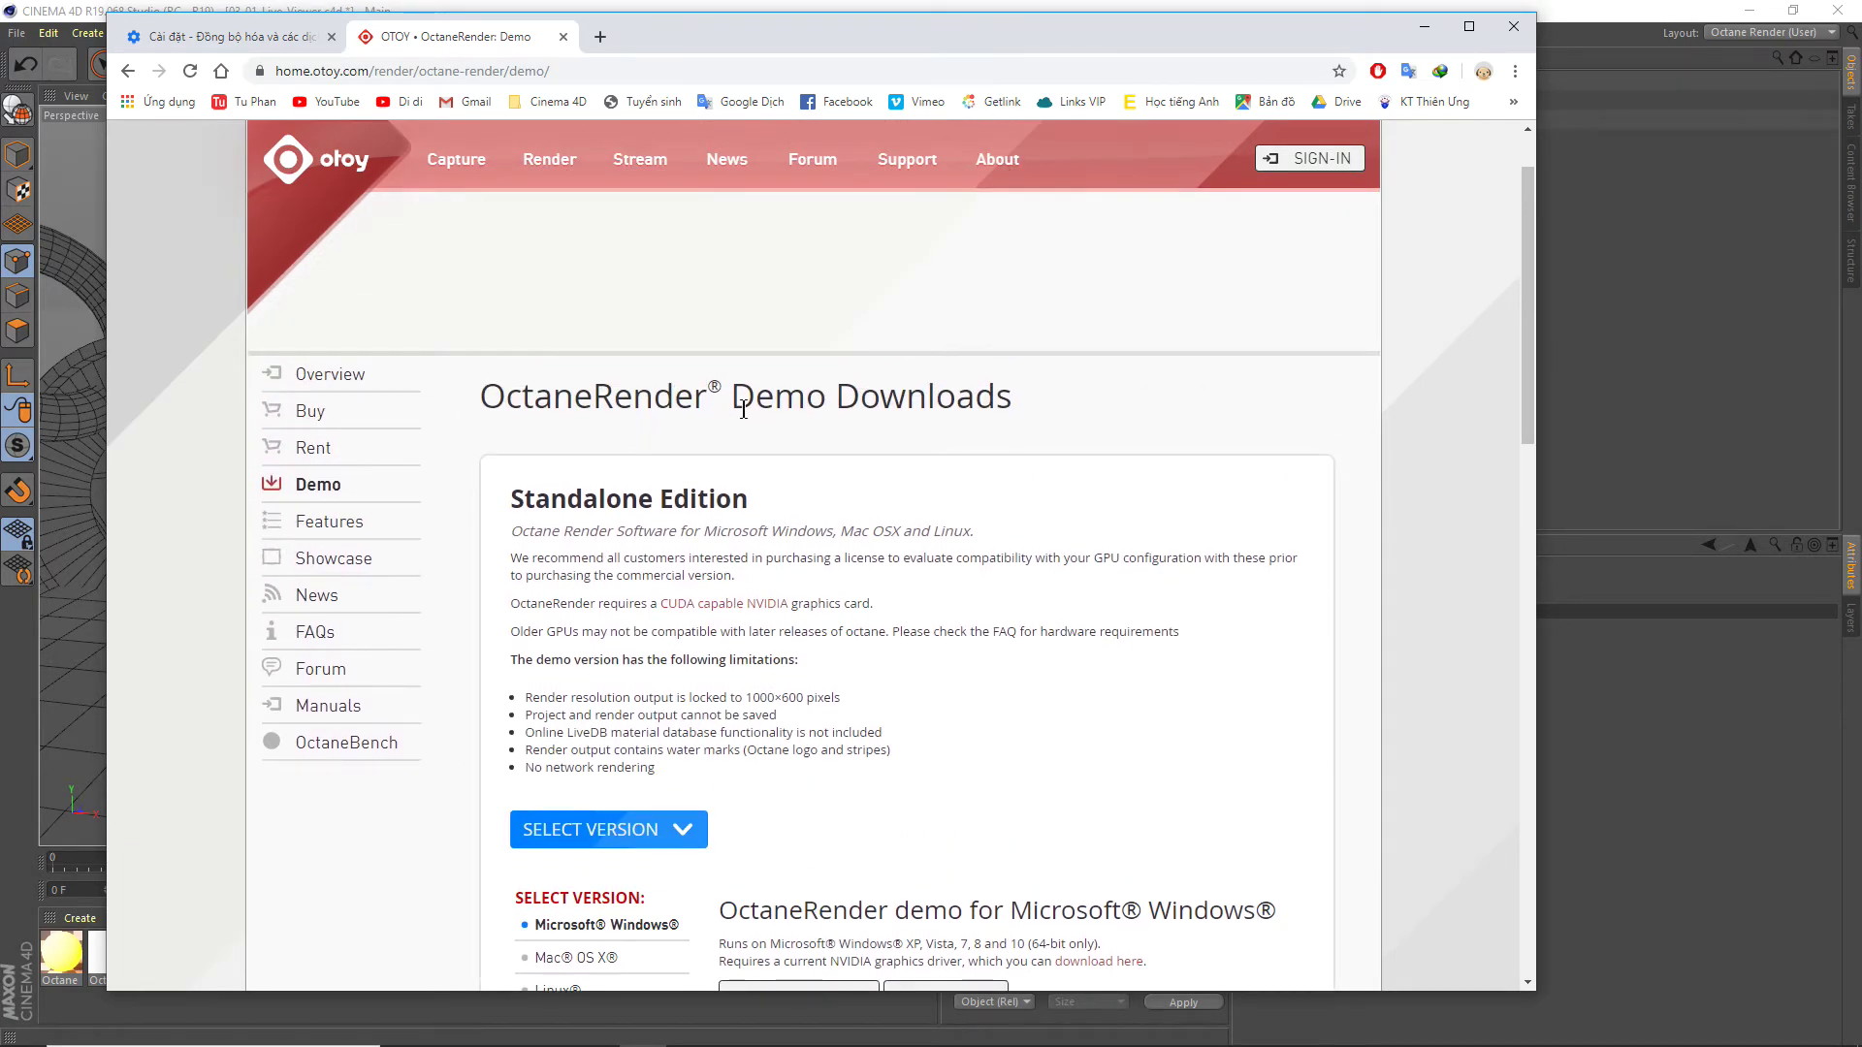
pyautogui.scroll(1, 487, 497)
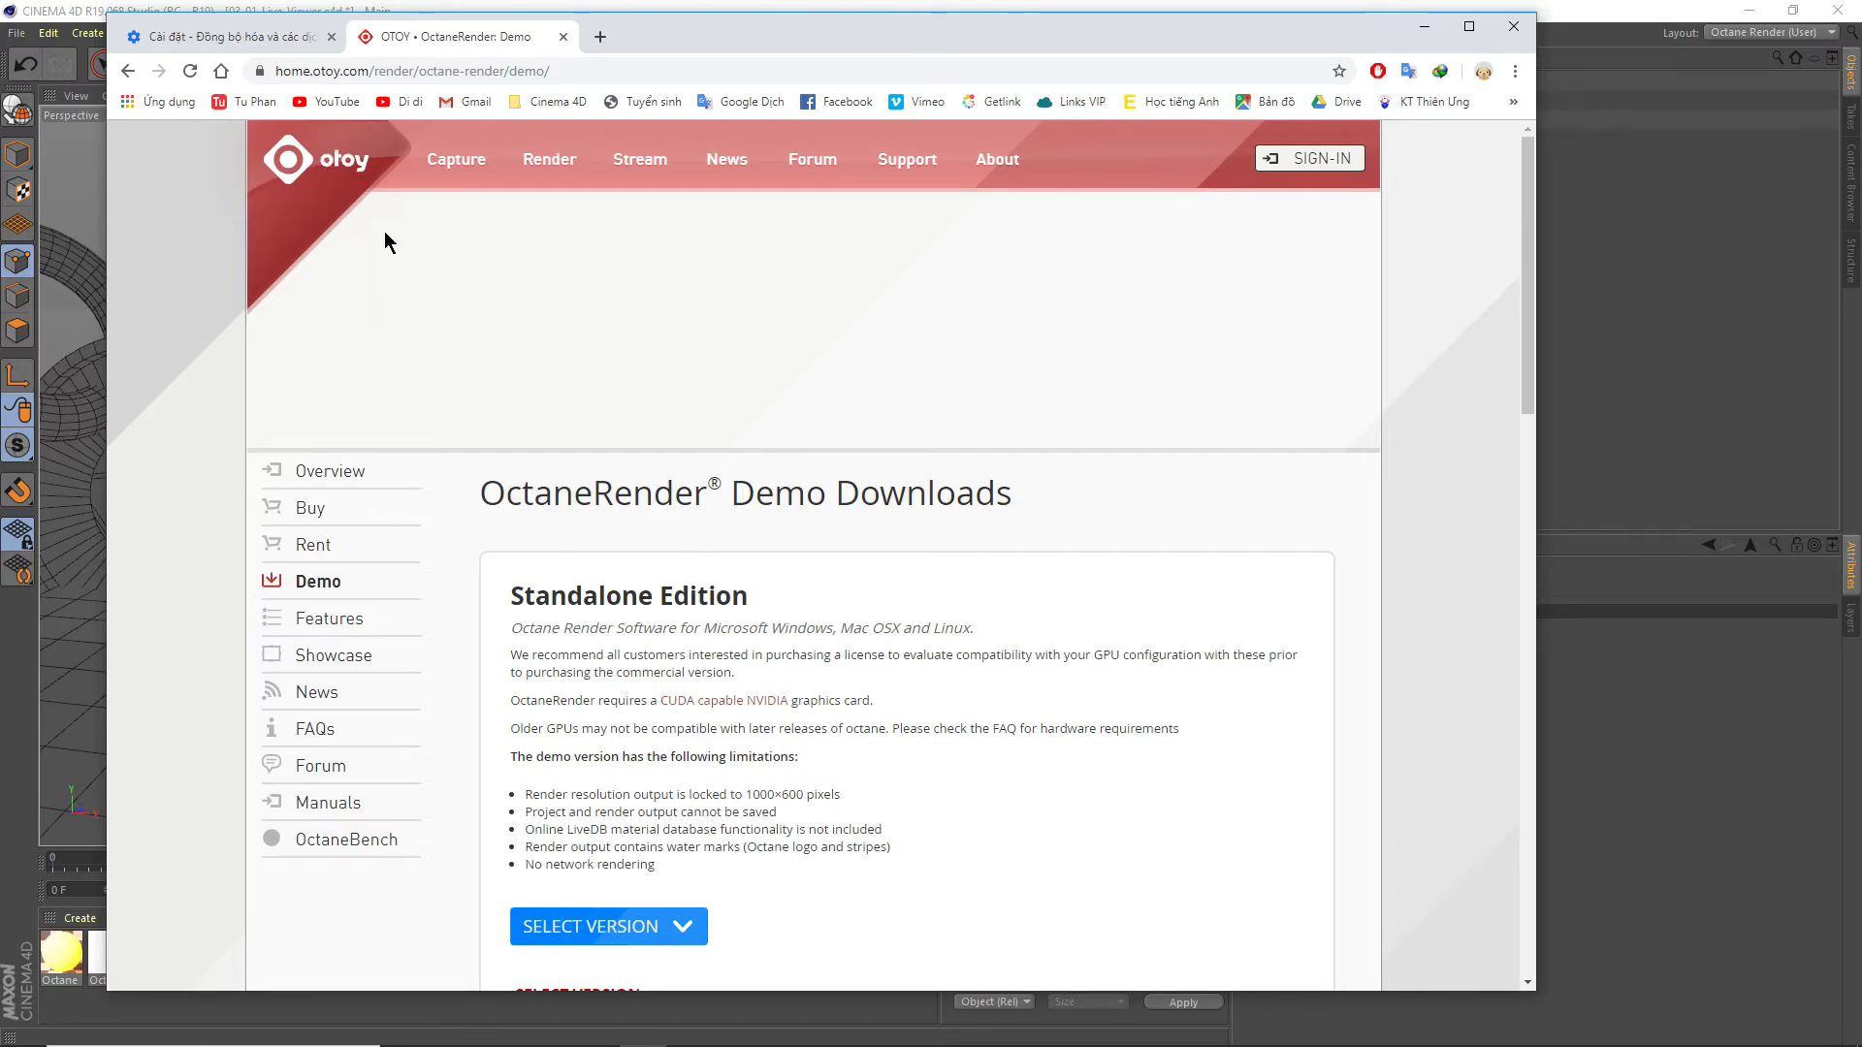
pyautogui.click(599, 36)
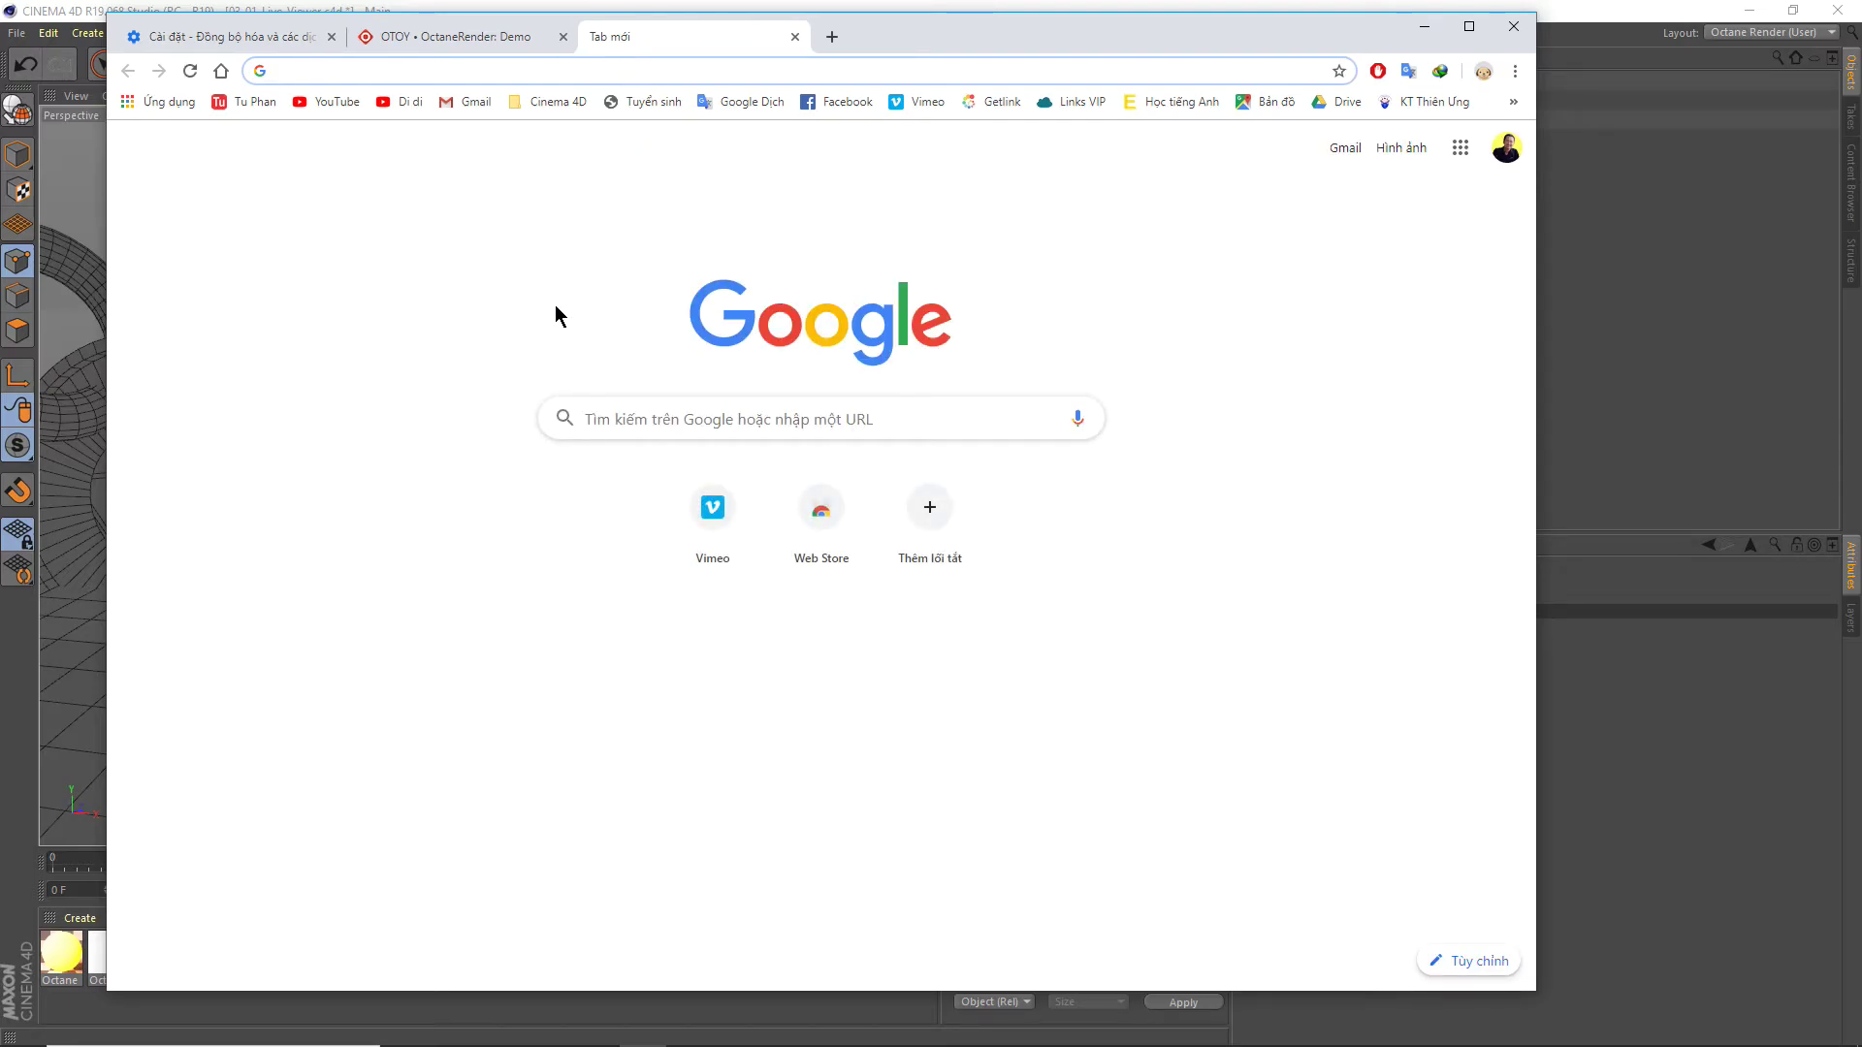
pyautogui.write('octane ')
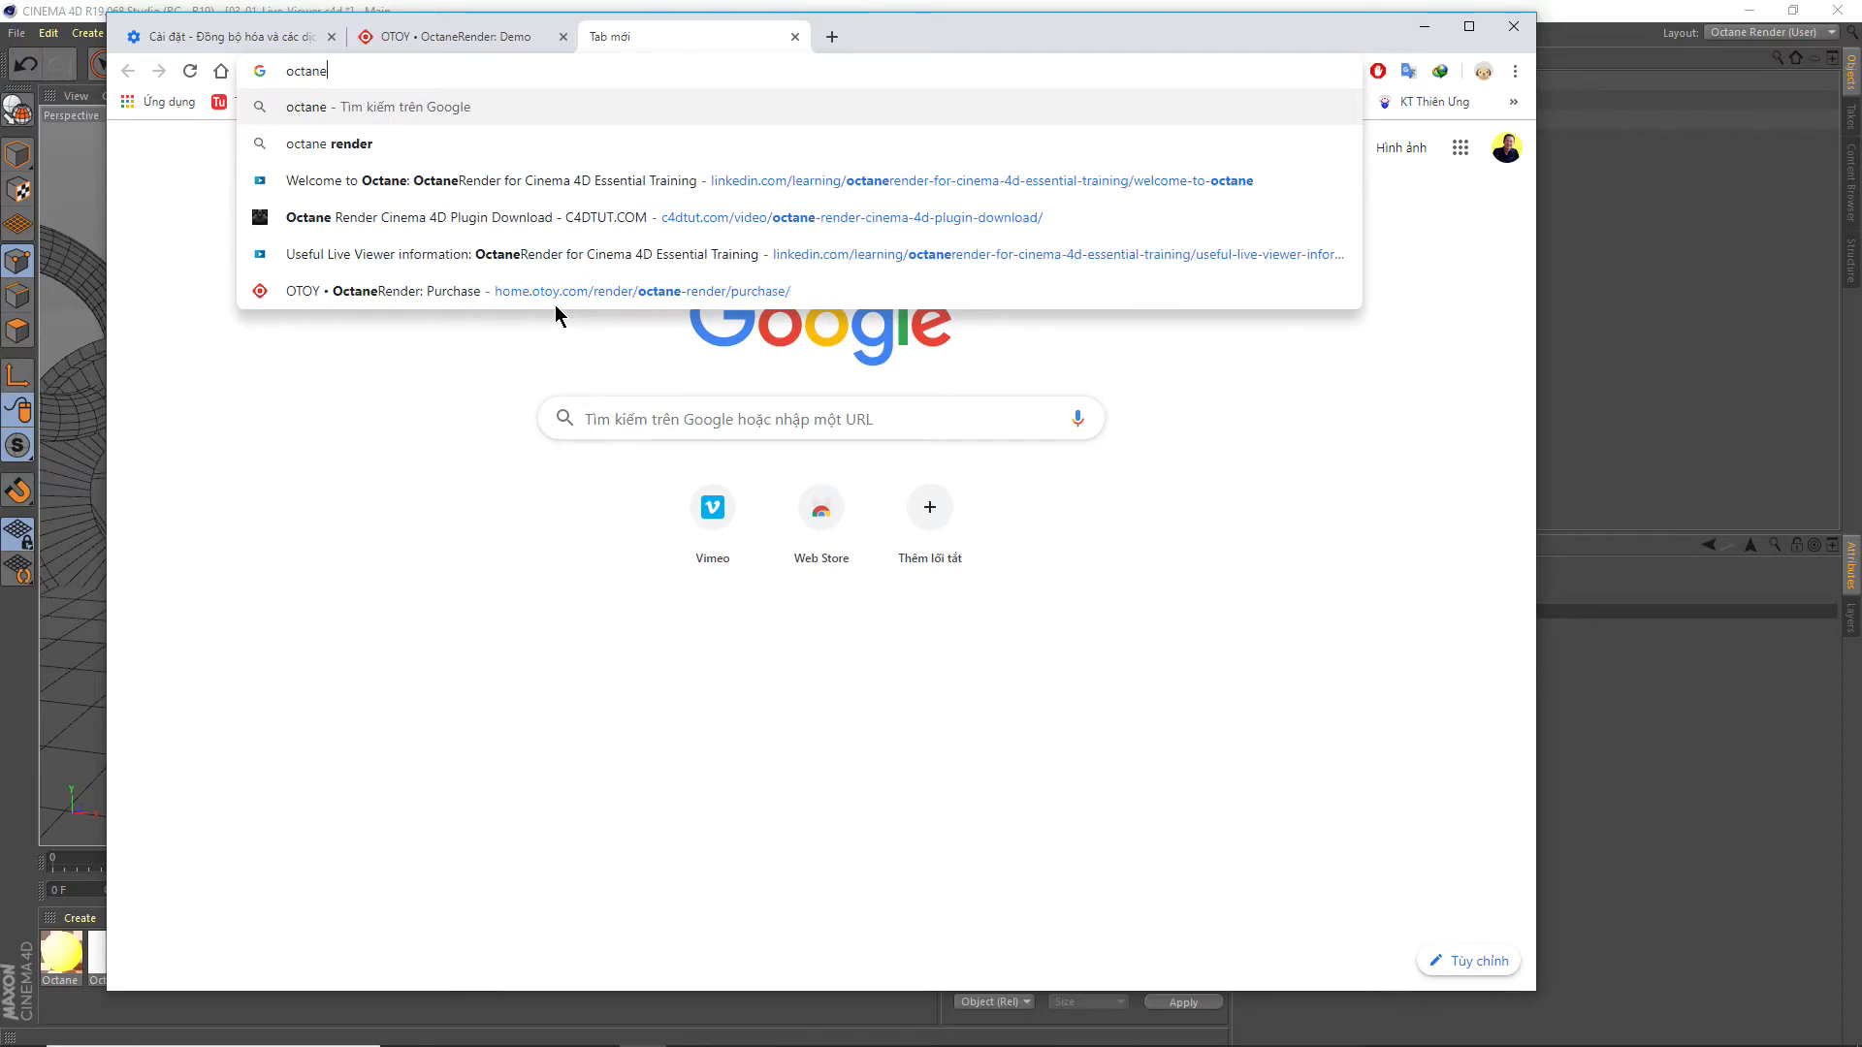
pyautogui.write('cra')
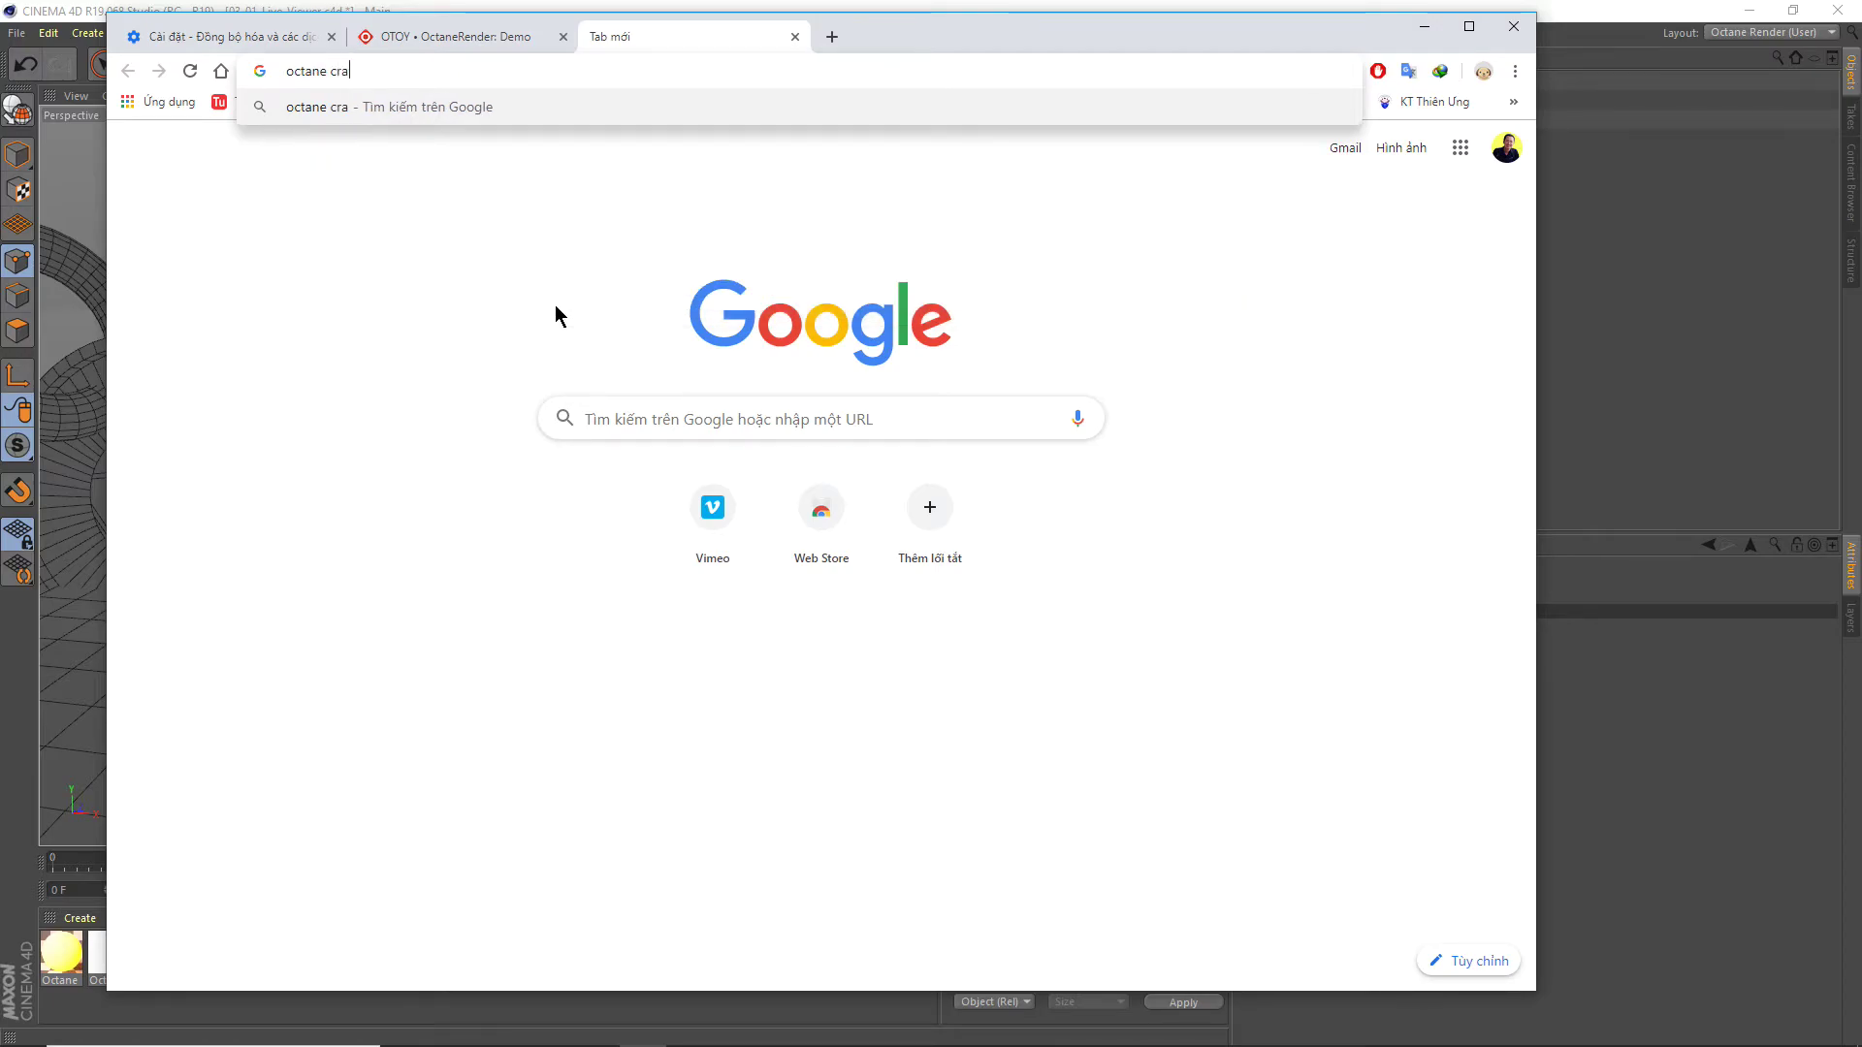
pyautogui.write('ck')
pyautogui.press('Return')
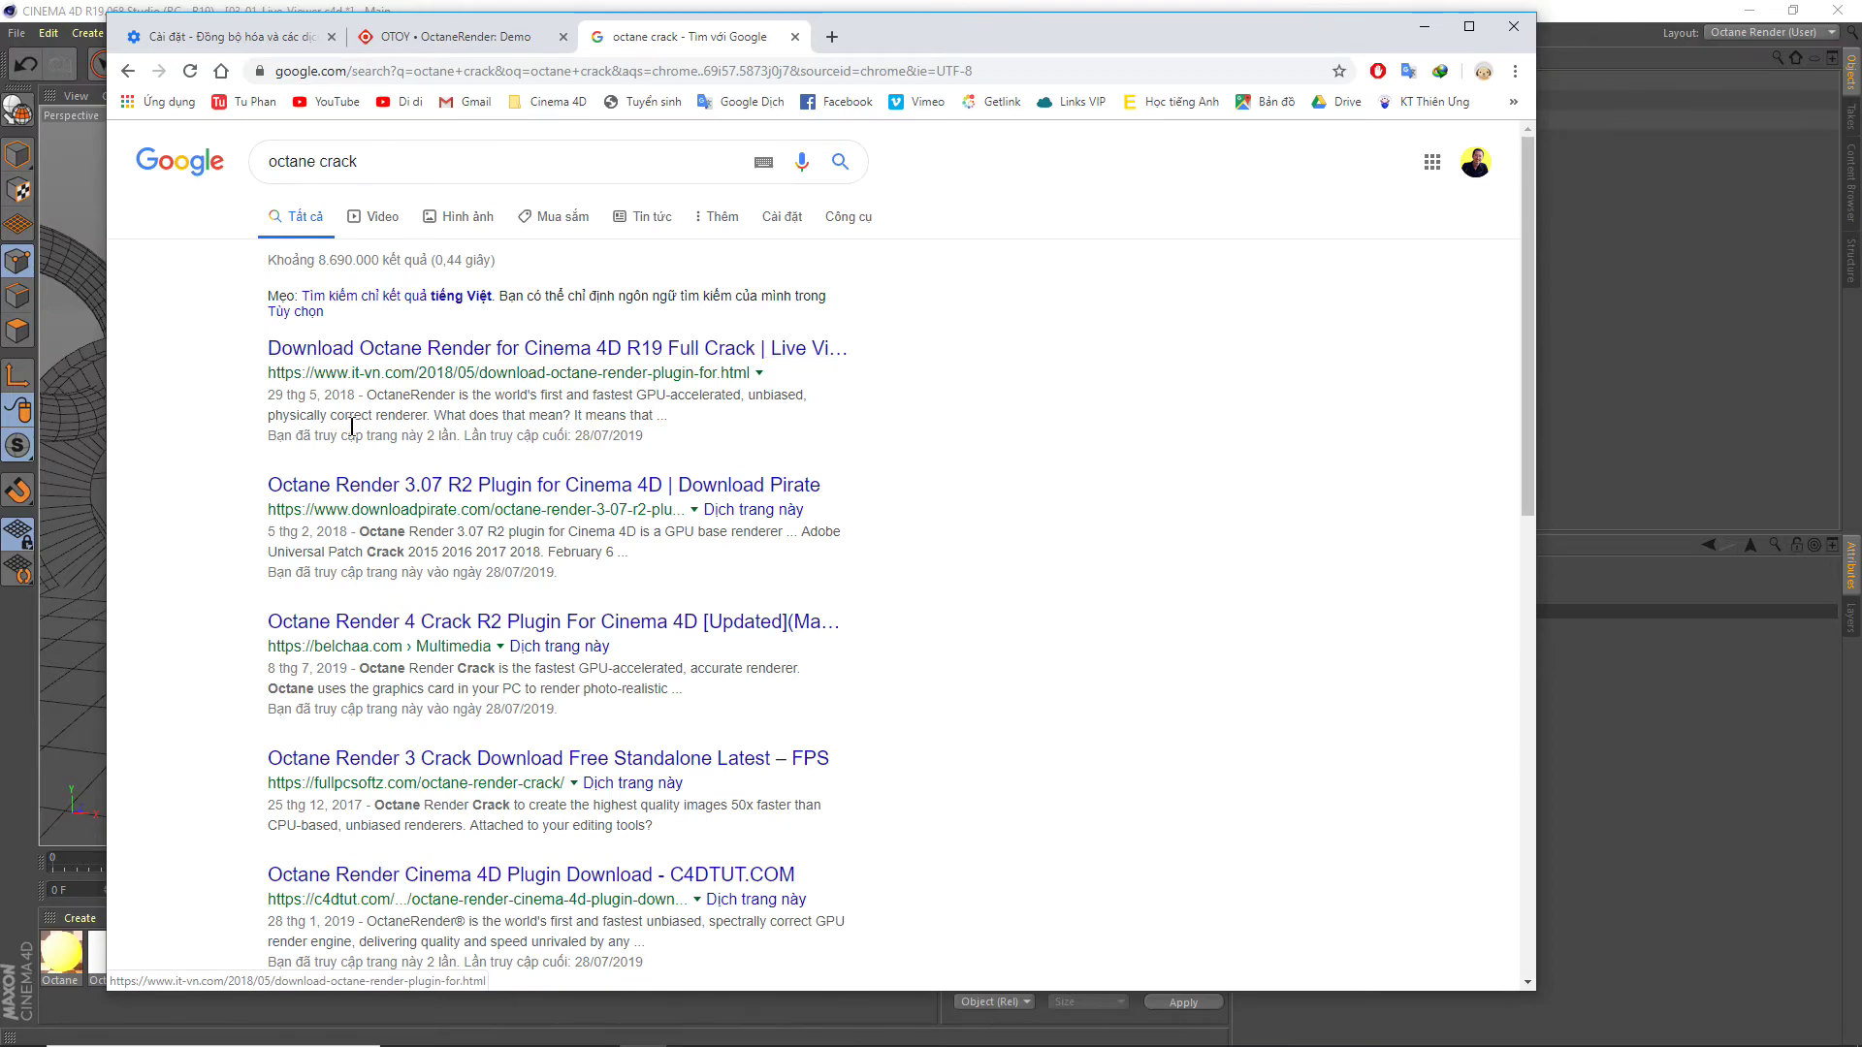
pyautogui.scroll(-1, 368, 678)
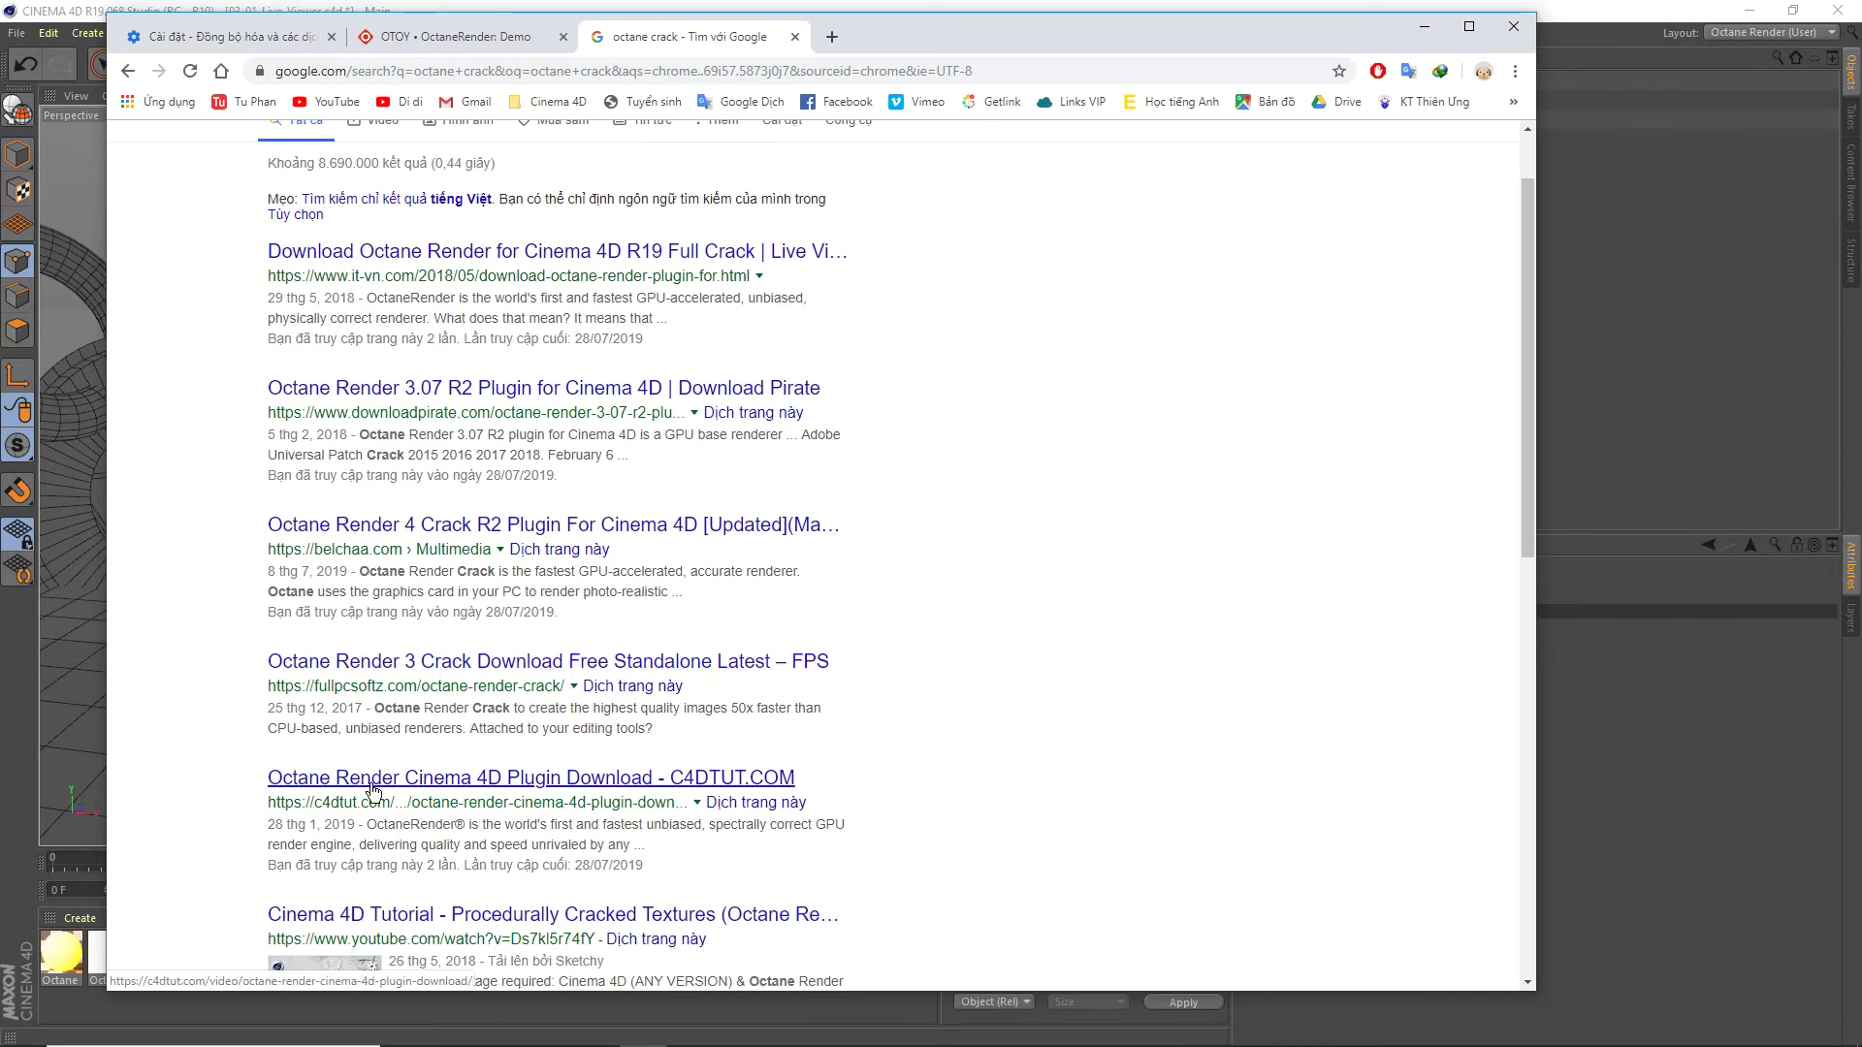
pyautogui.scroll(-2, 374, 771)
pyautogui.scroll(2, 378, 882)
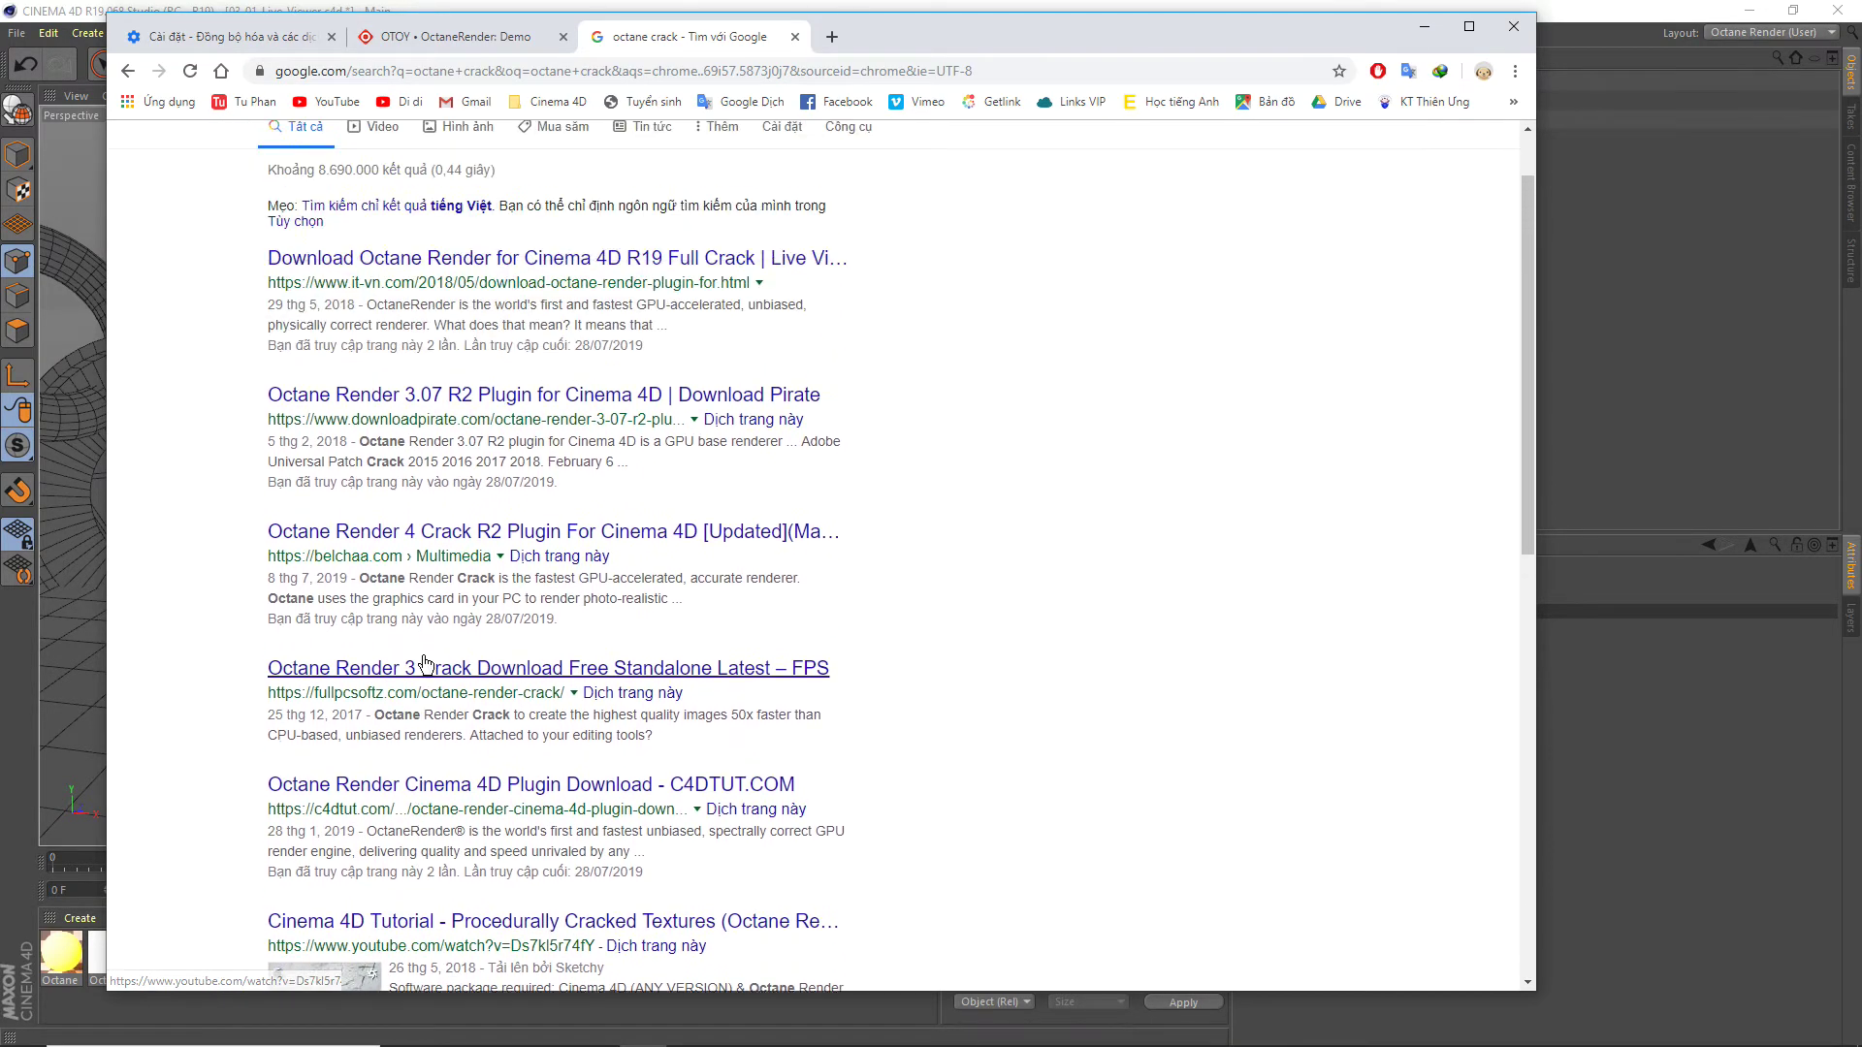
pyautogui.scroll(1, 407, 698)
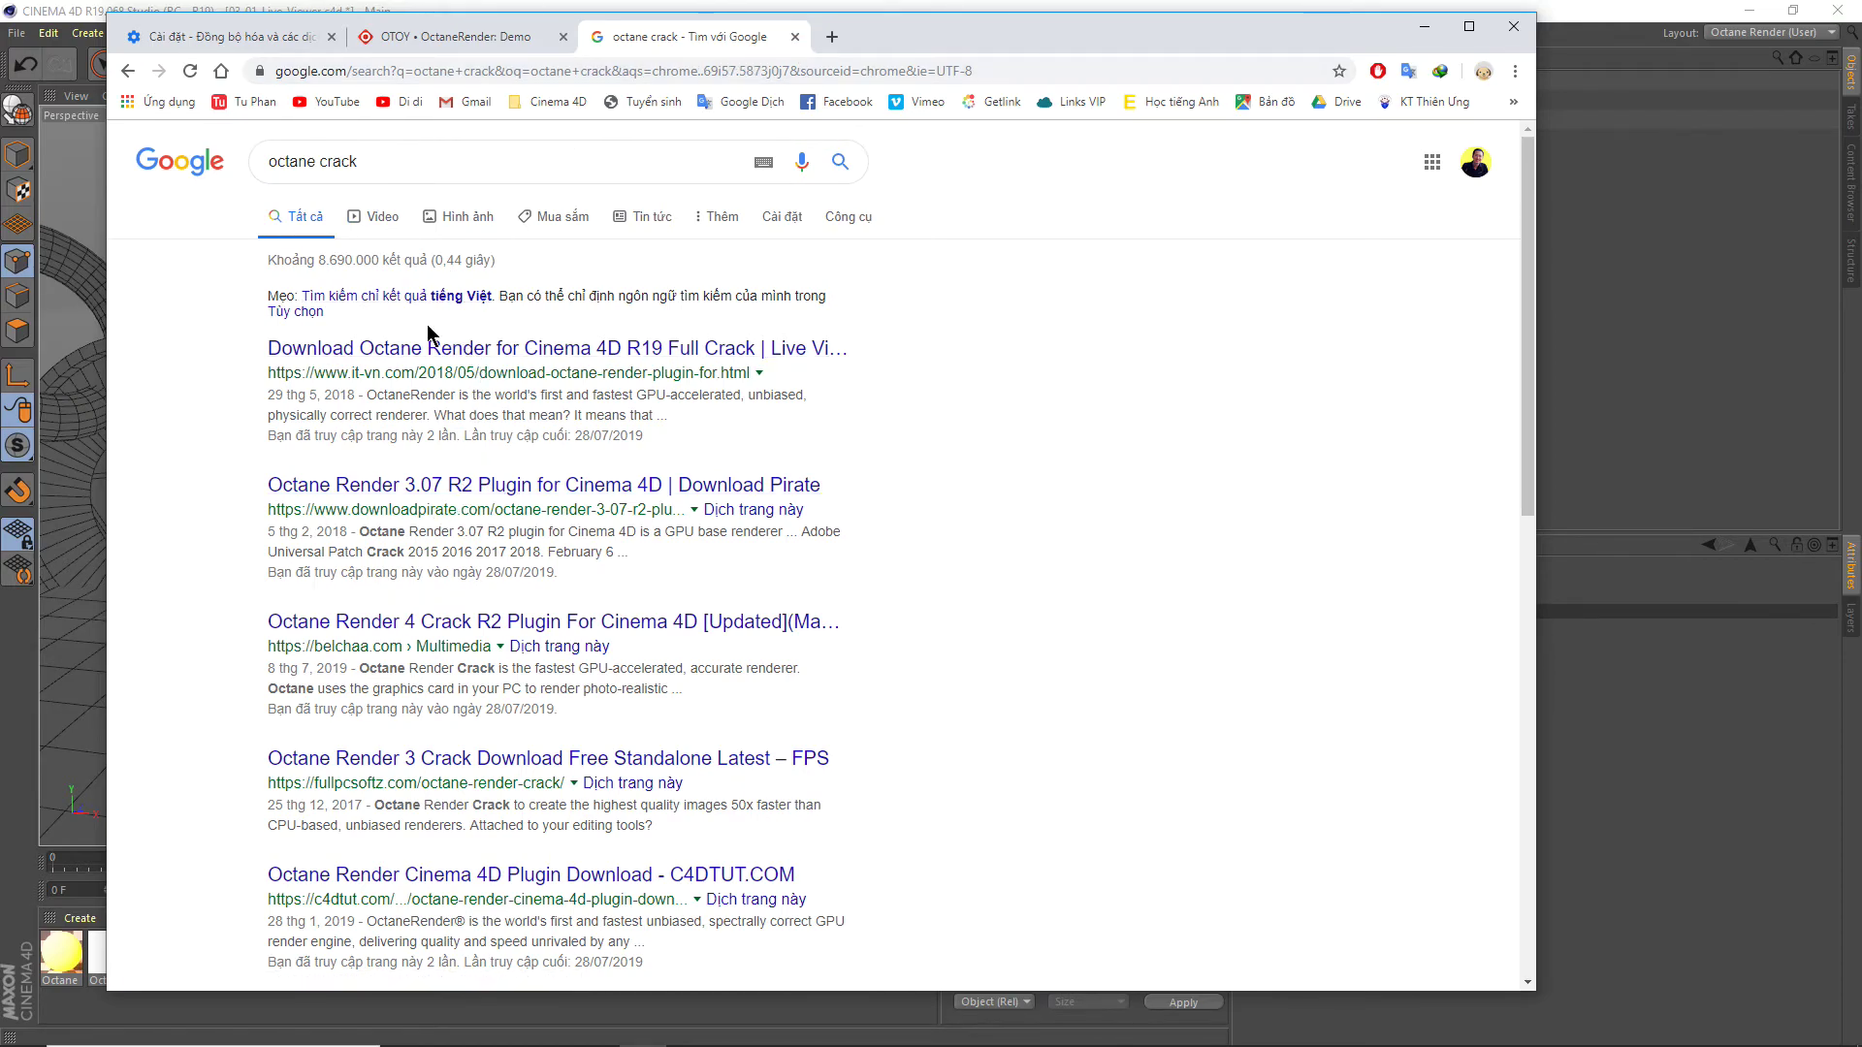
pyautogui.click(796, 37)
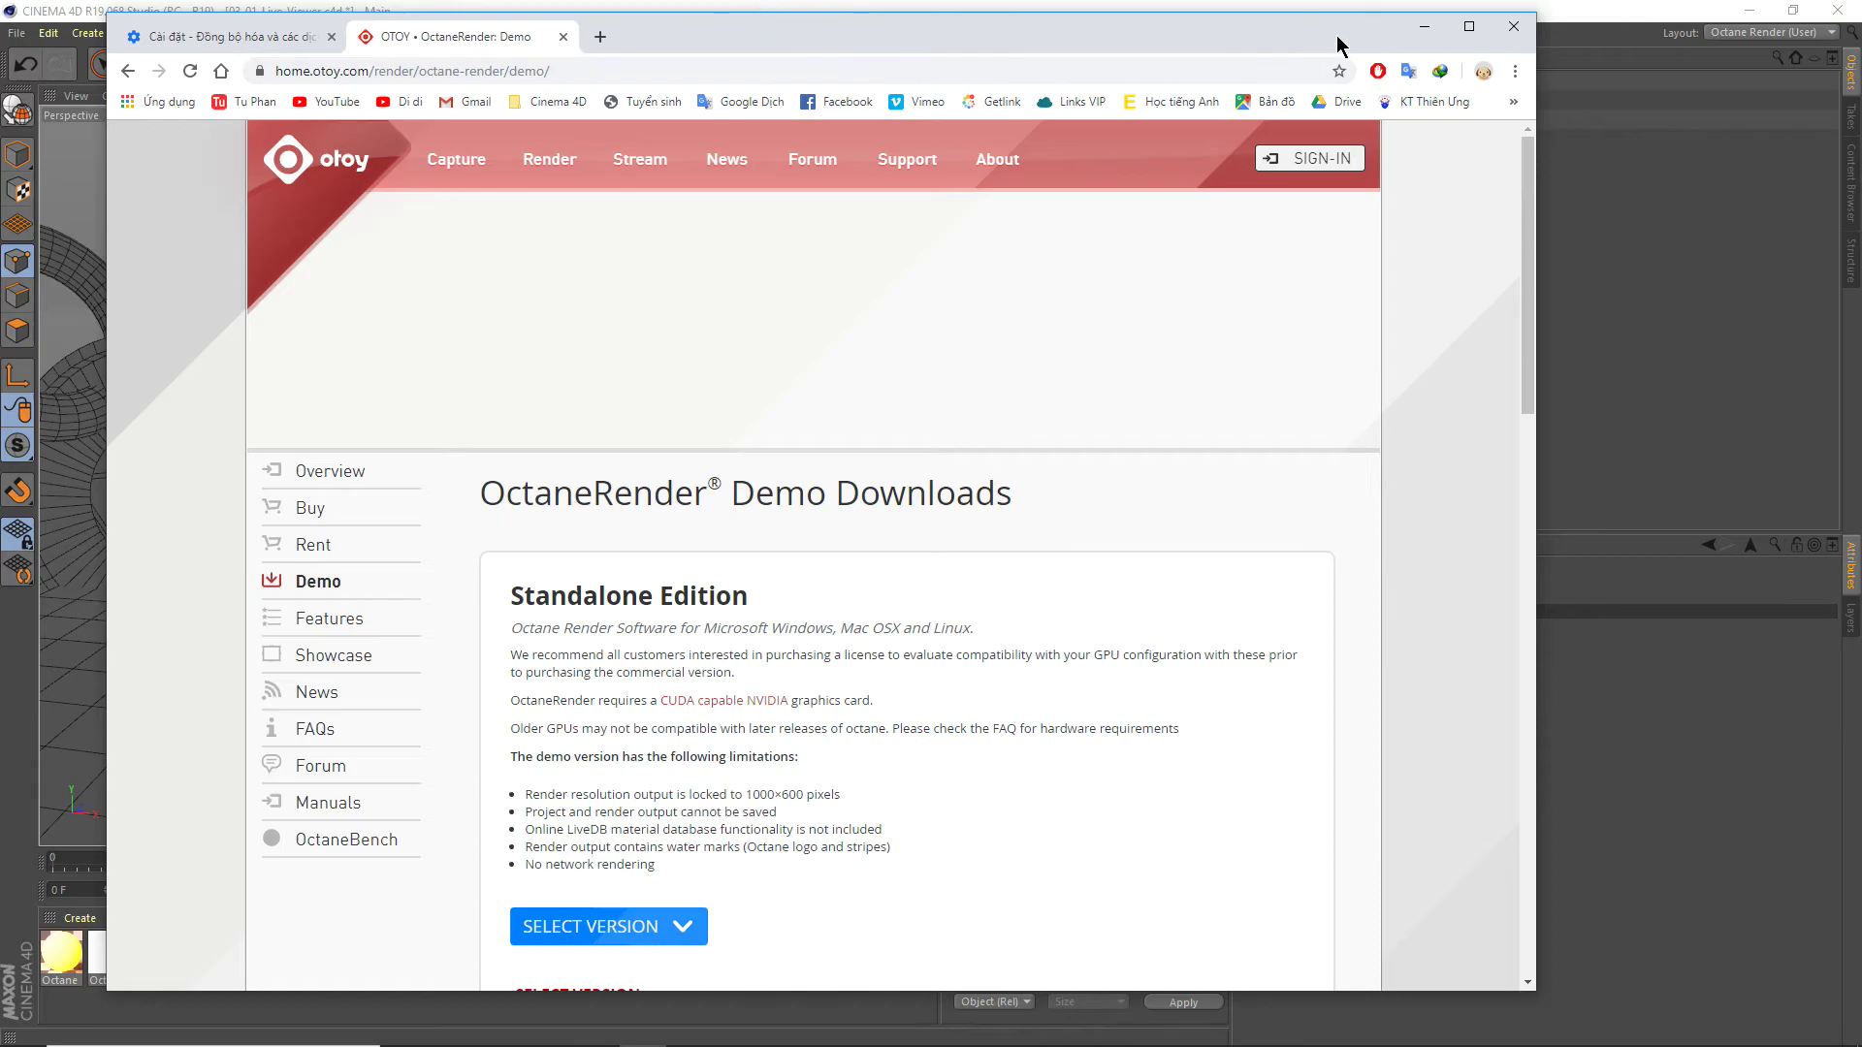
# Minimize Chrome to return to Cinema 4D and bring up the Octane menu.
pyautogui.click(1425, 27)
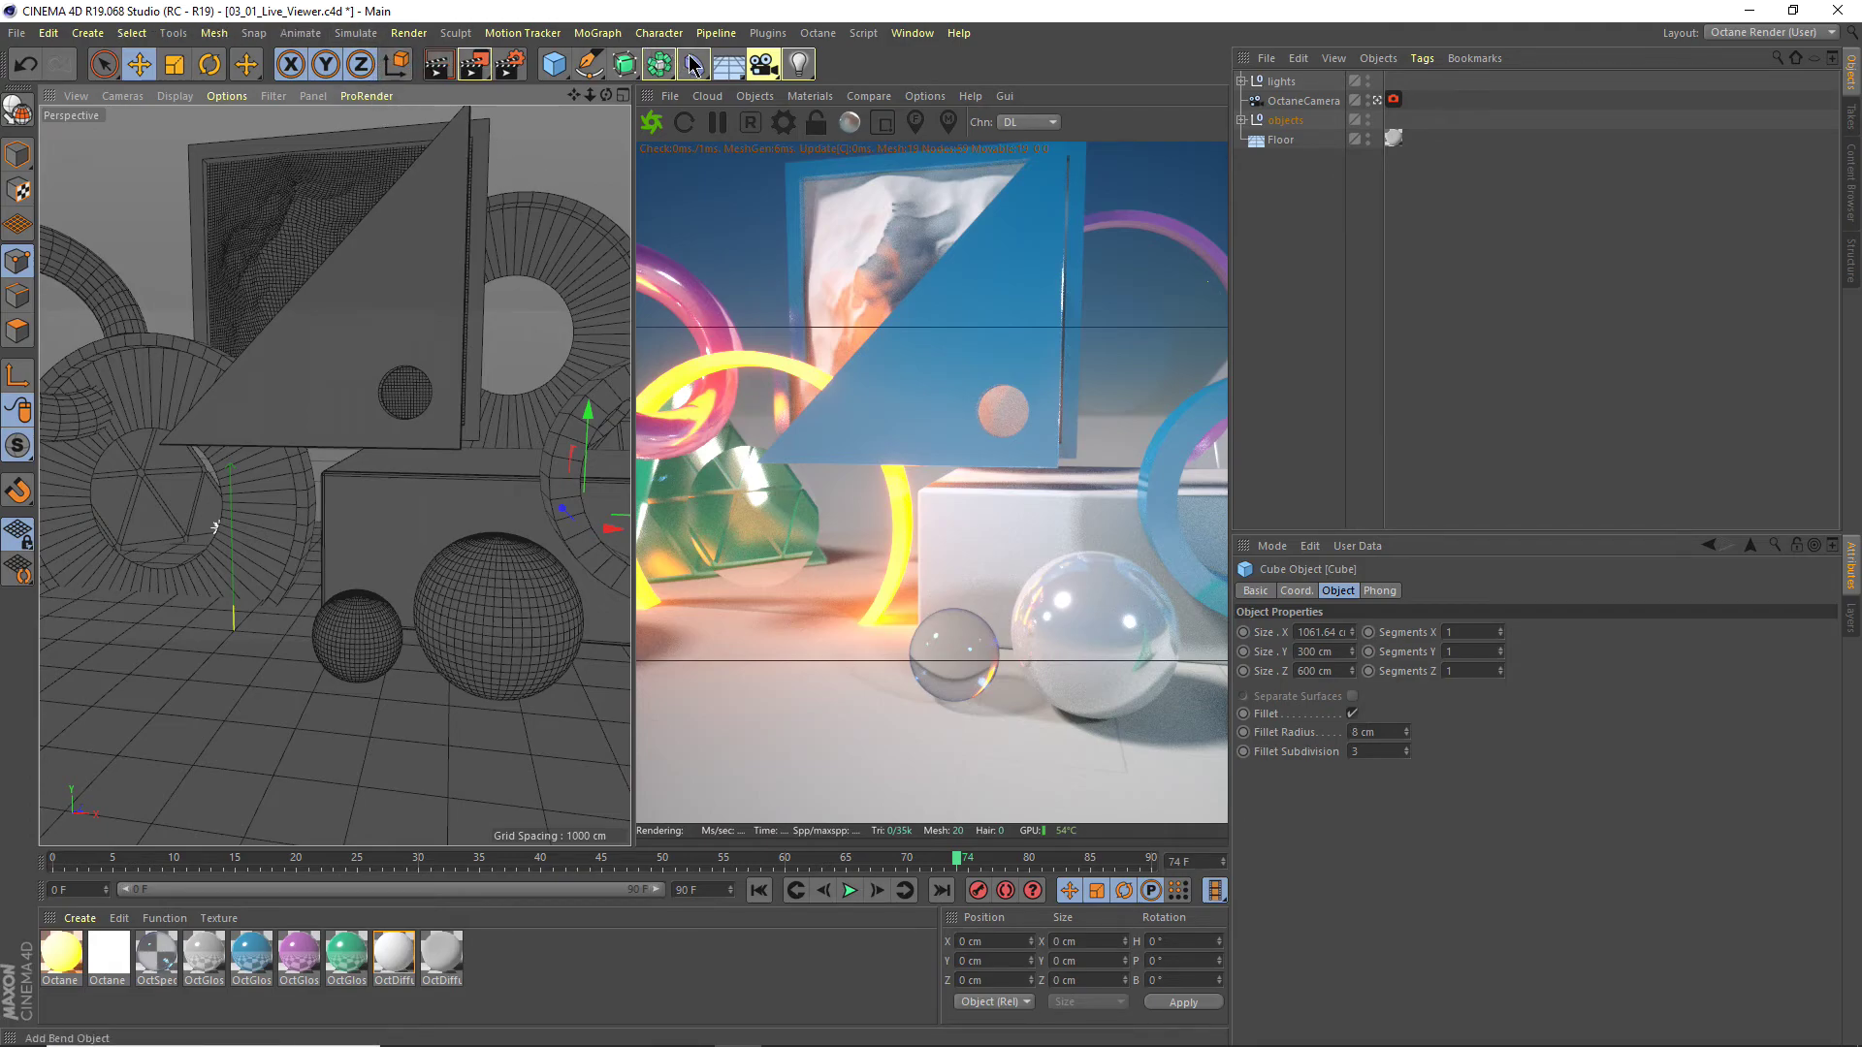
pyautogui.click(822, 37)
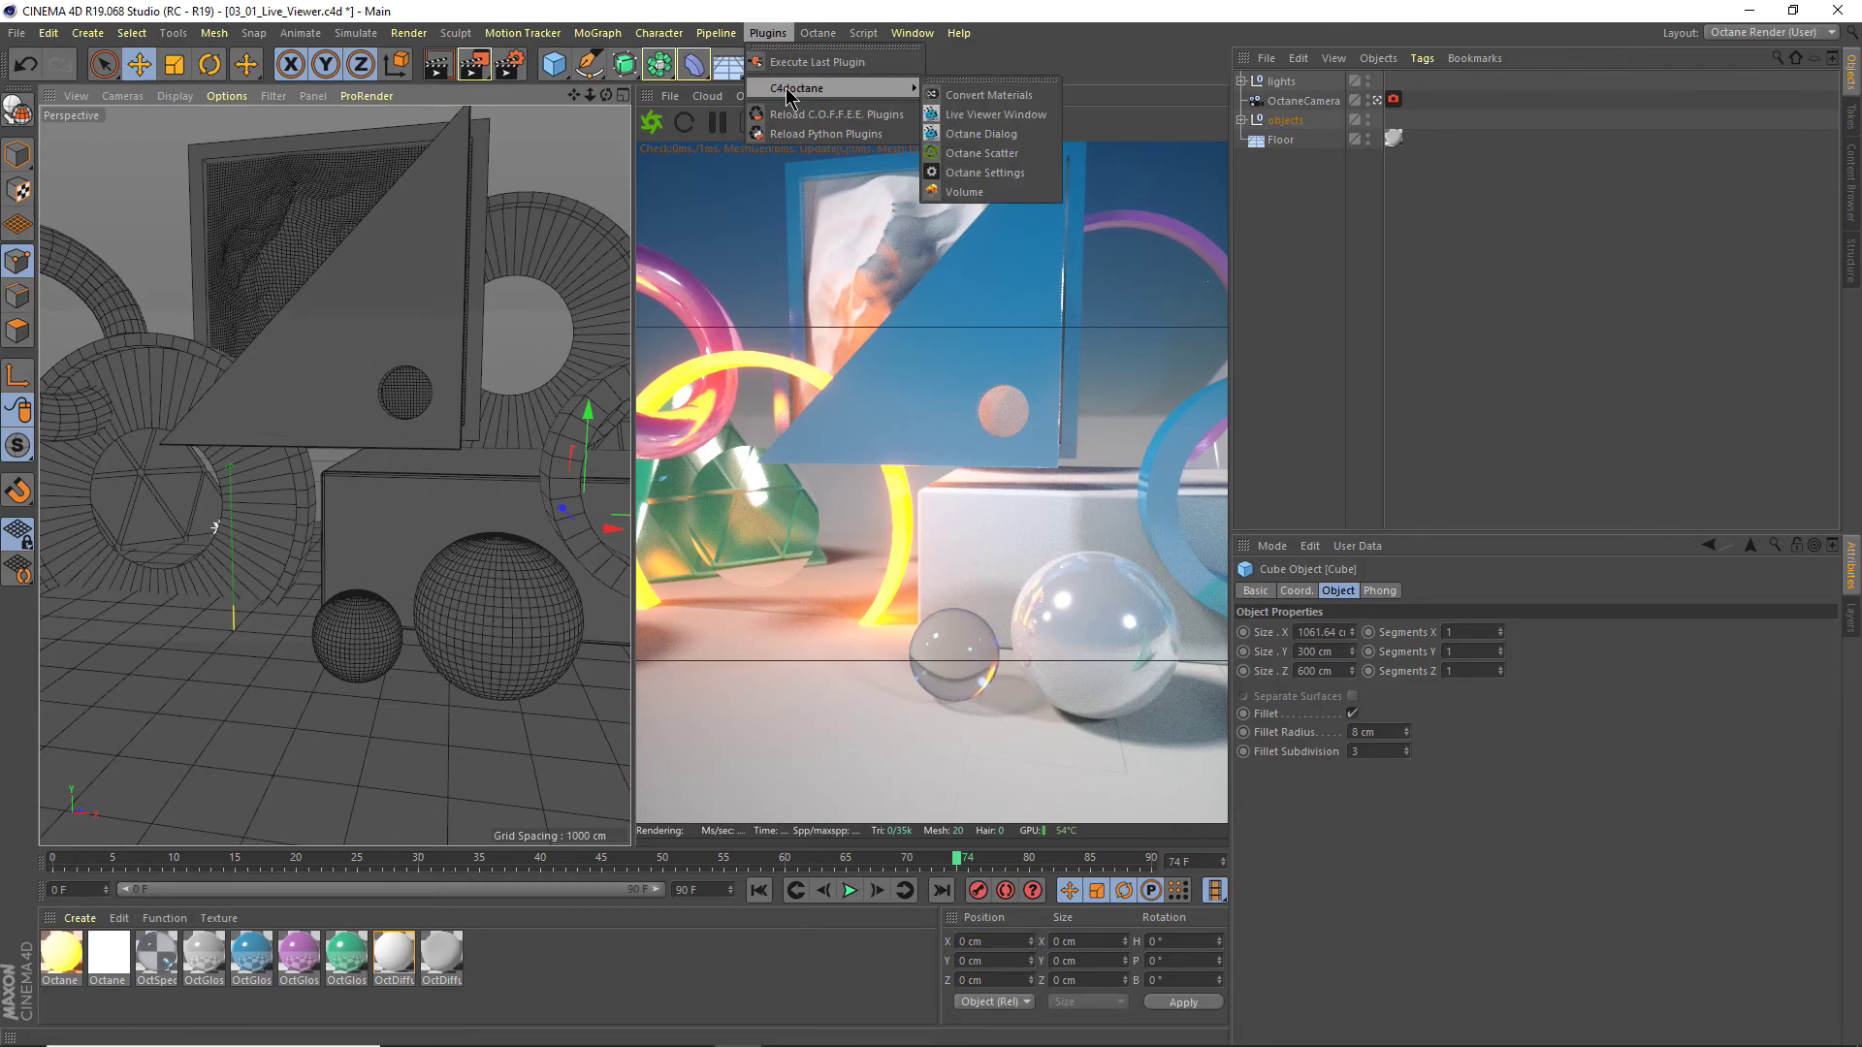
# Set Octane Renderer as the render engine in Render Settings and close the window.
pyautogui.click(511, 77)
pyautogui.moveTo(296, 18); pyautogui.dragTo(452, 262)
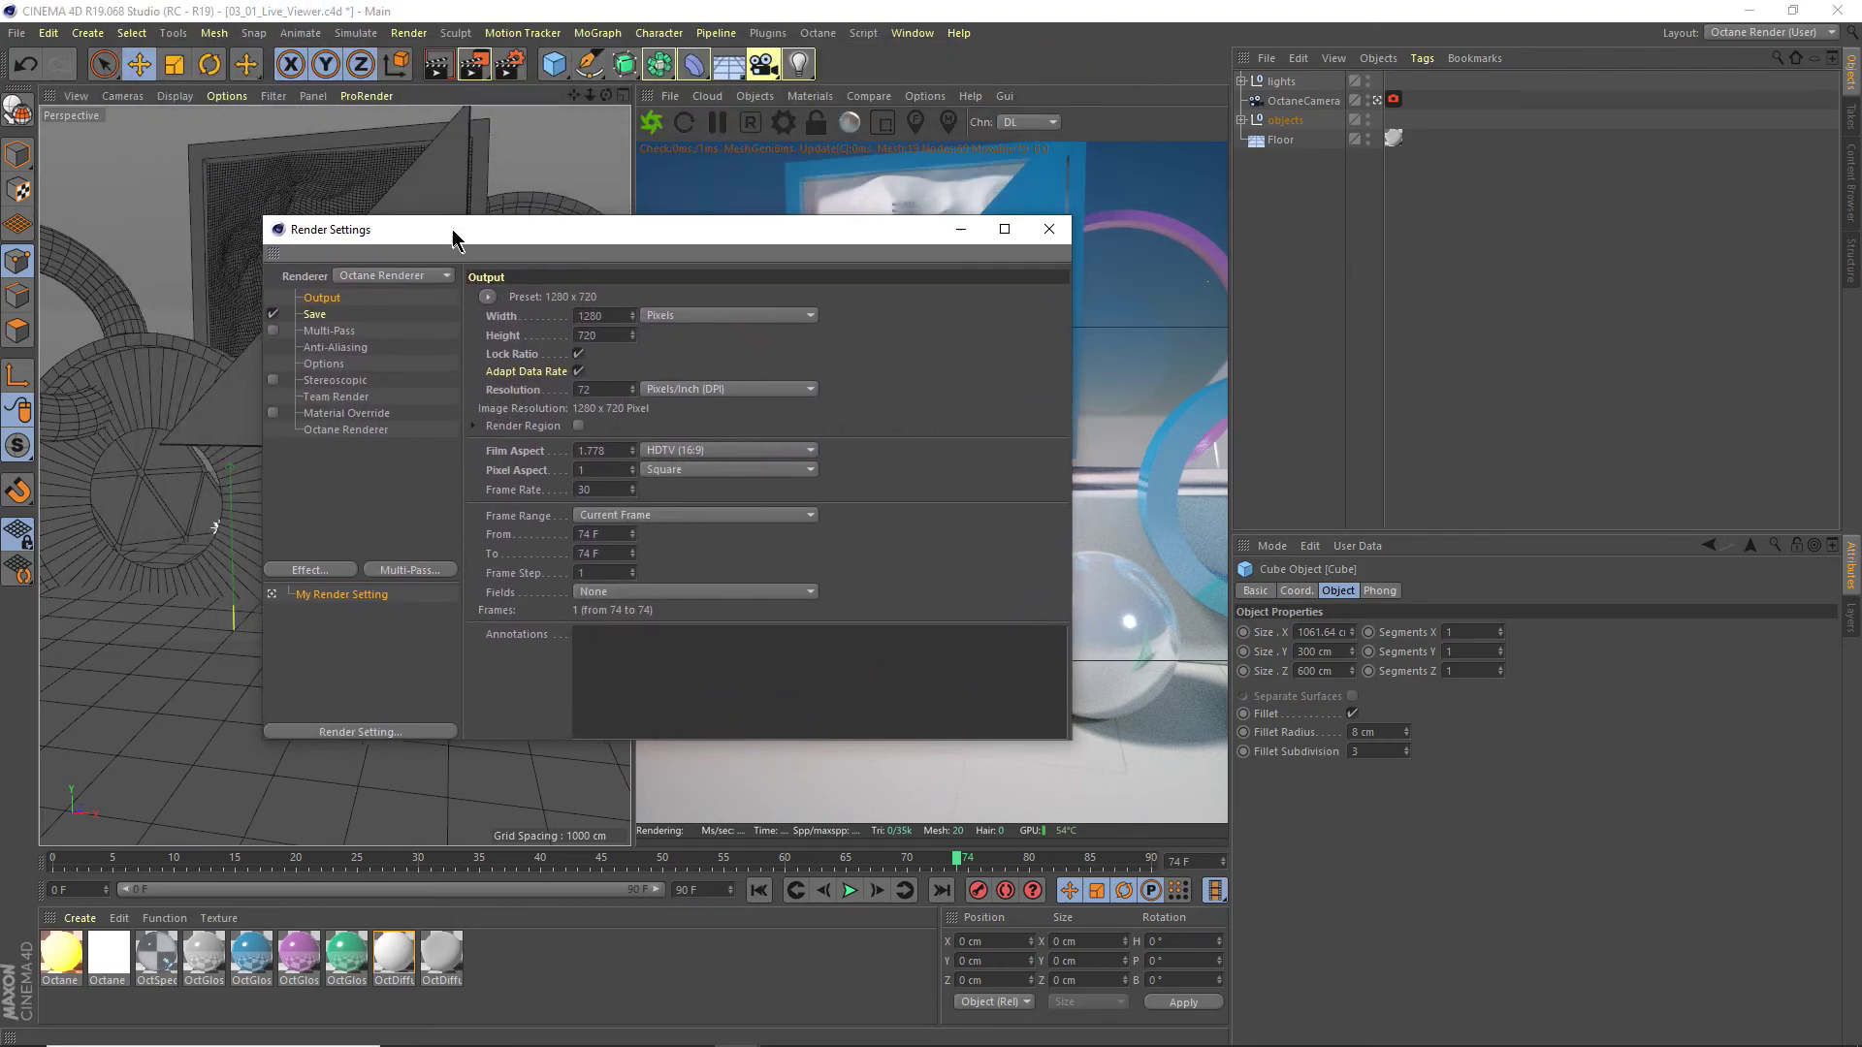
pyautogui.click(442, 306)
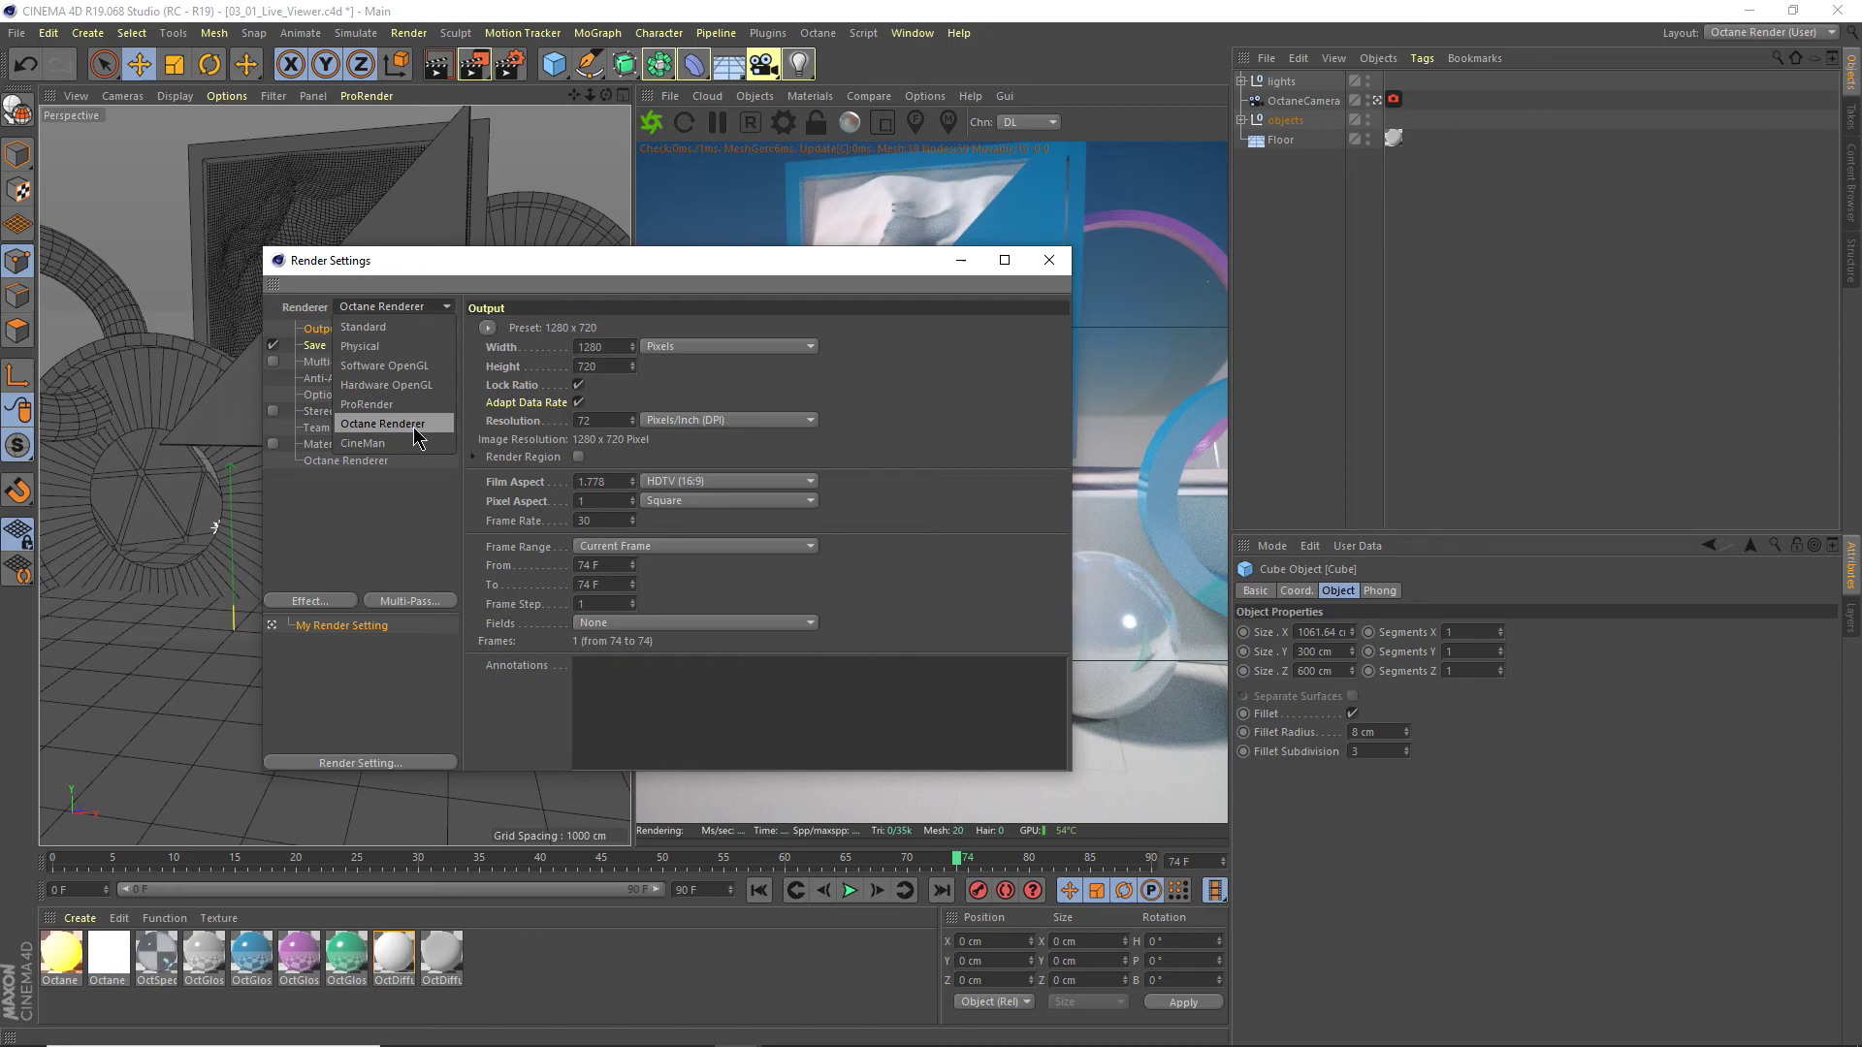
pyautogui.click(1046, 261)
pyautogui.click(1053, 267)
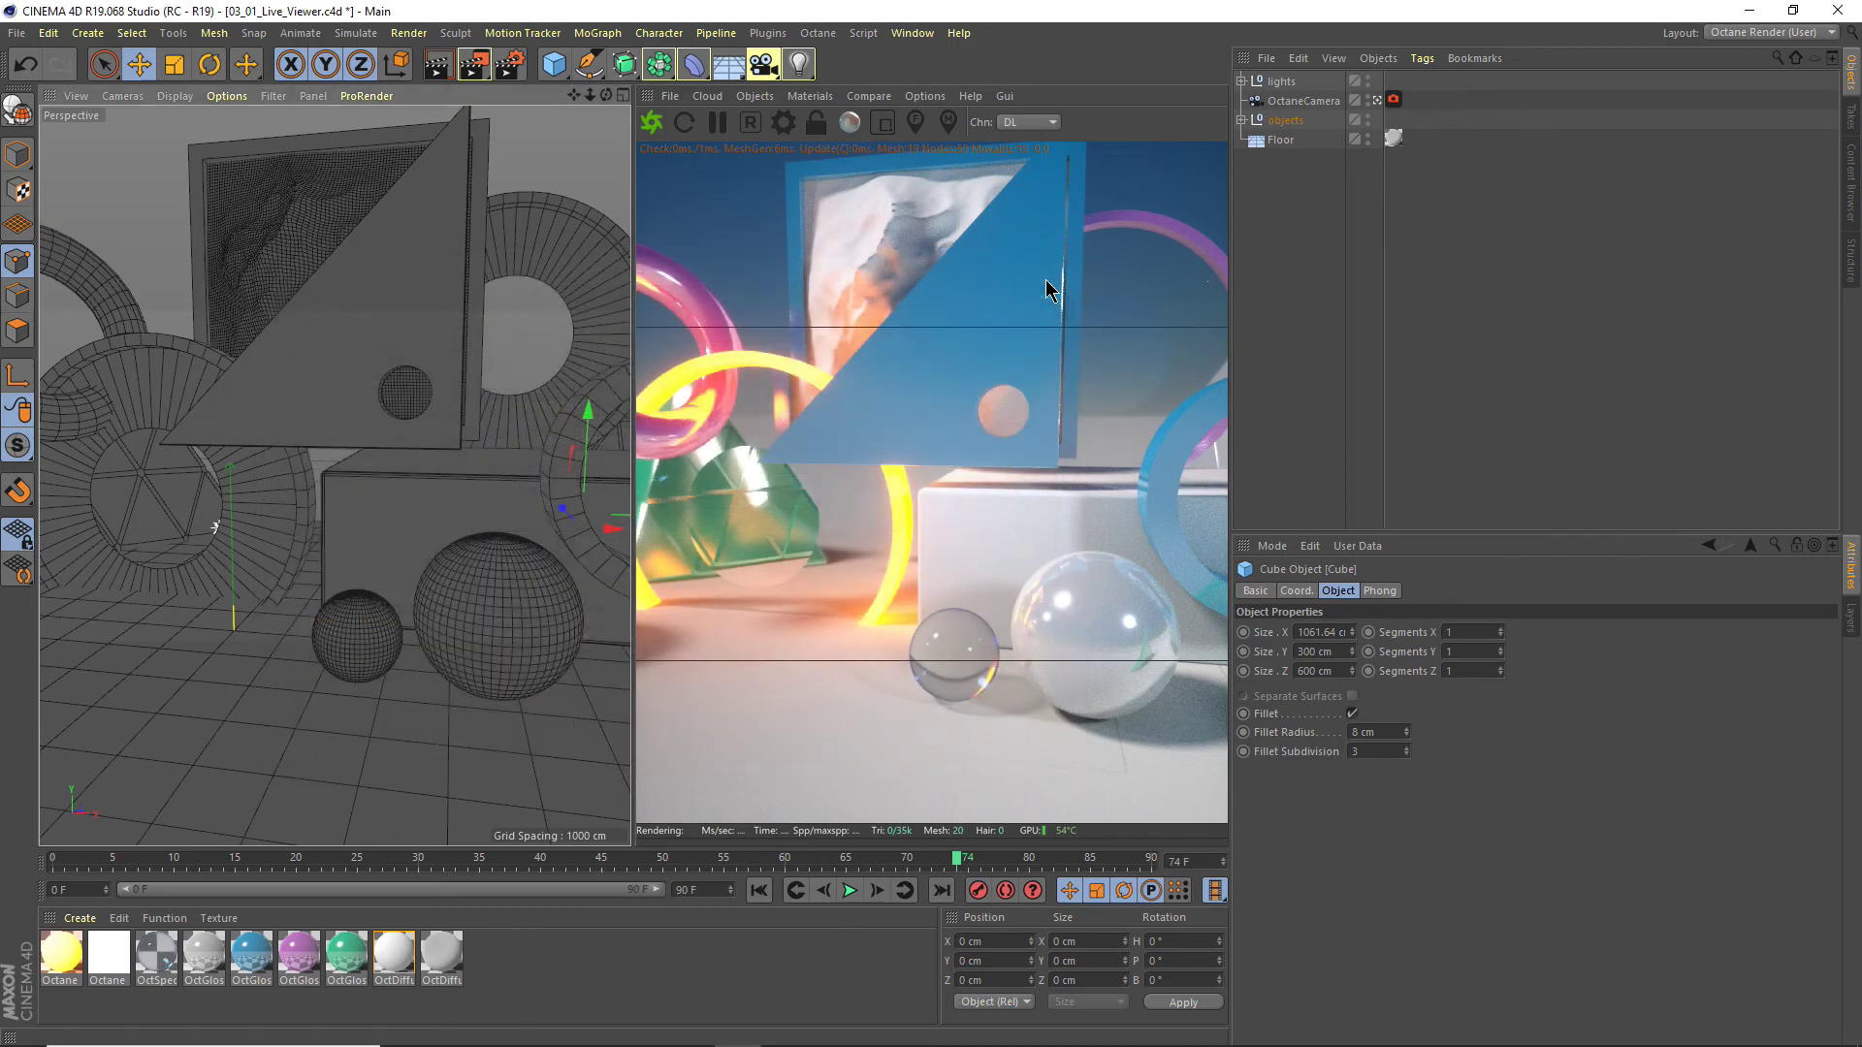